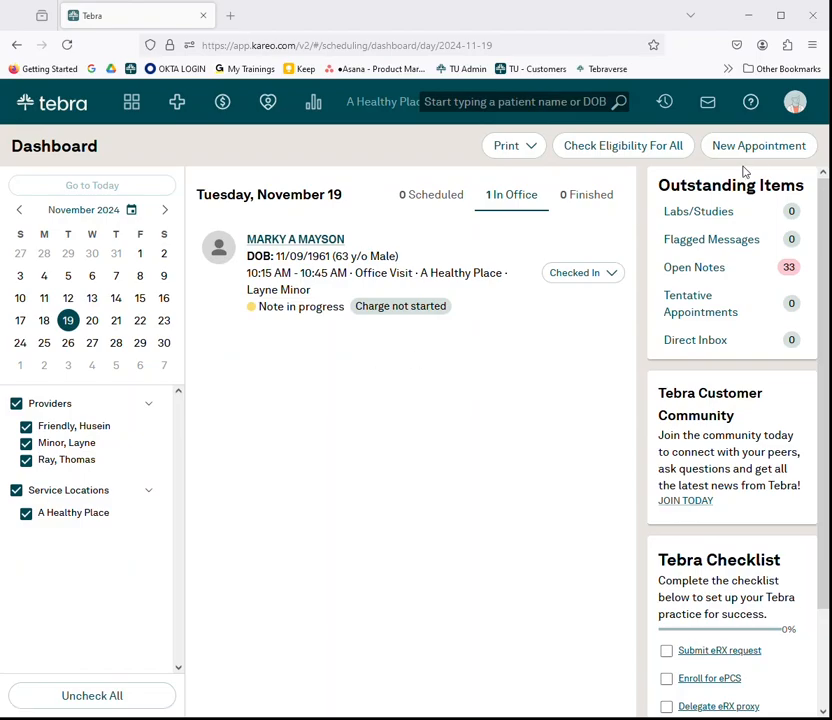
Open the clinical note of the patient's 10:15 AM office visit on November 19.
click(795, 103)
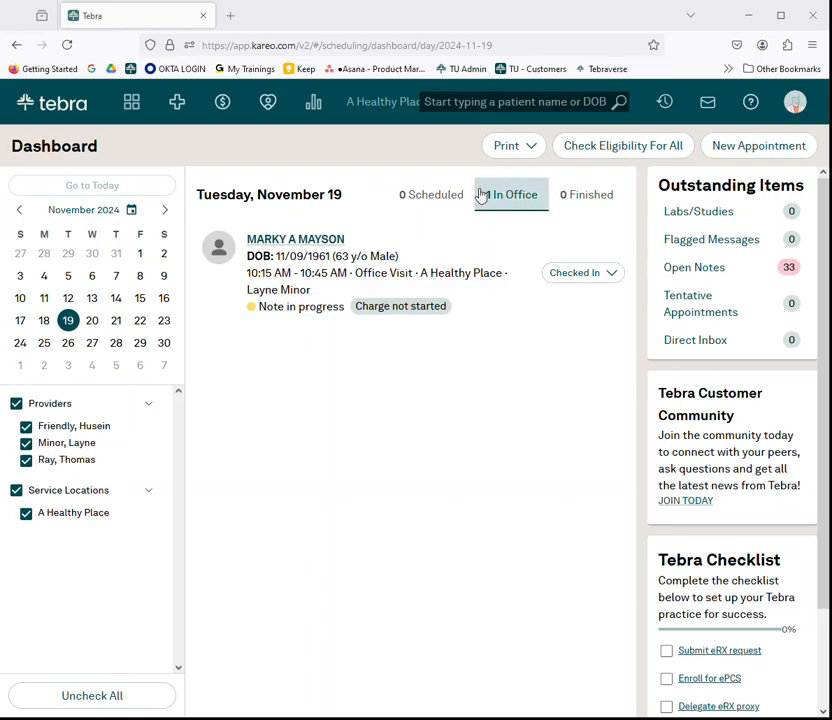
mouse_move(302, 250)
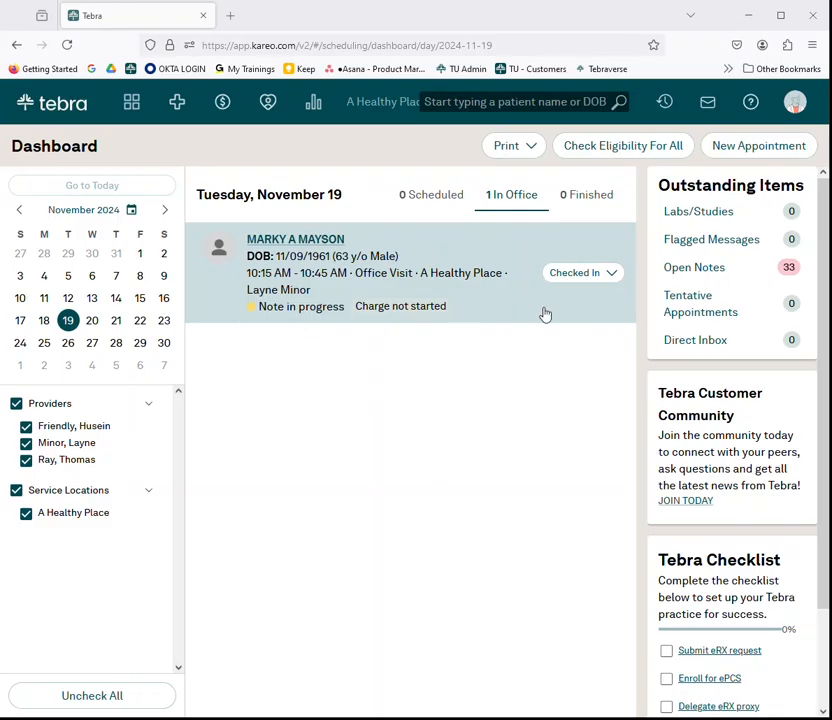
click(496, 303)
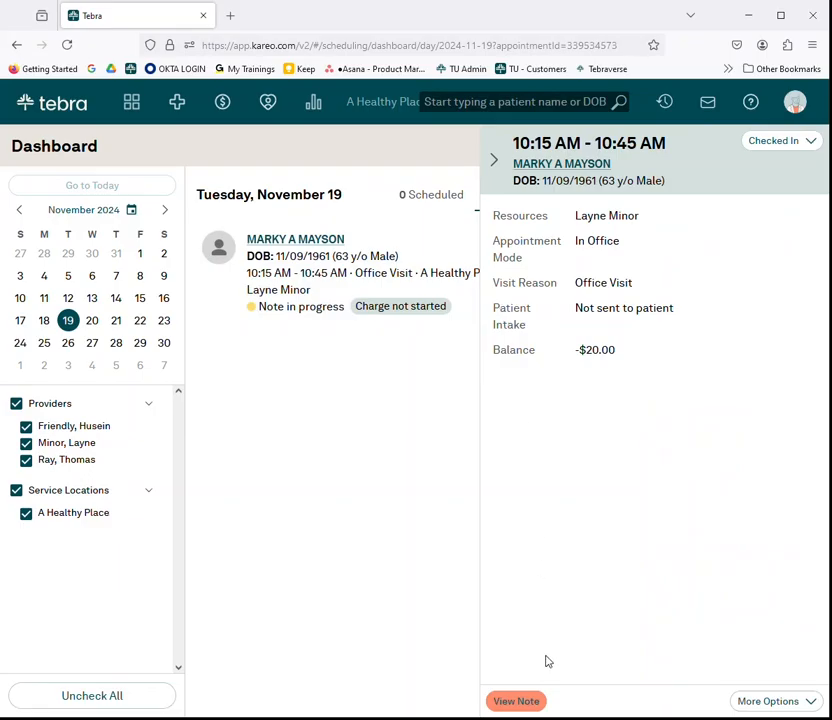
click(505, 705)
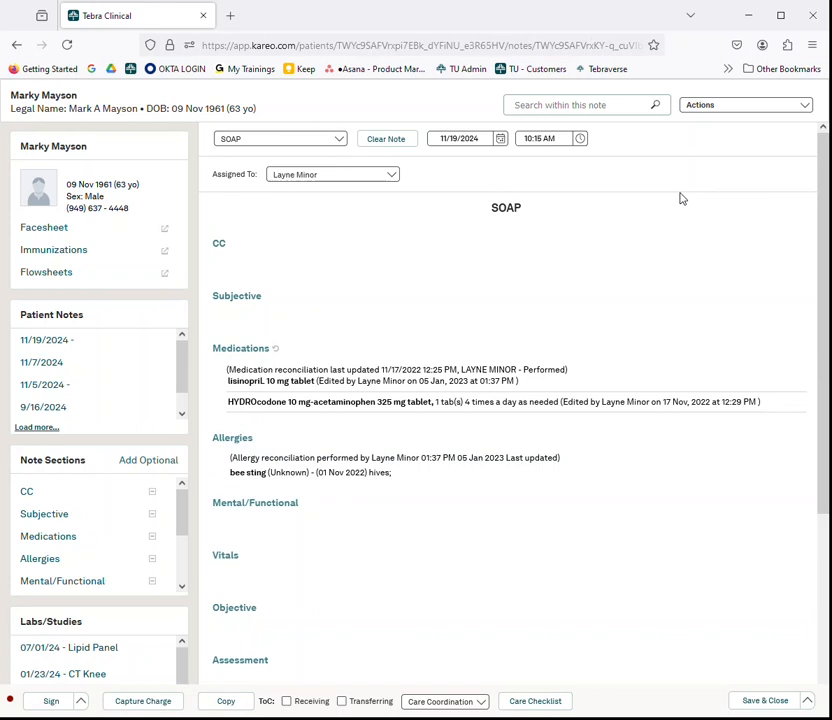
Review the available note types, keep SOAP, and open the CC section for editing.
click(340, 142)
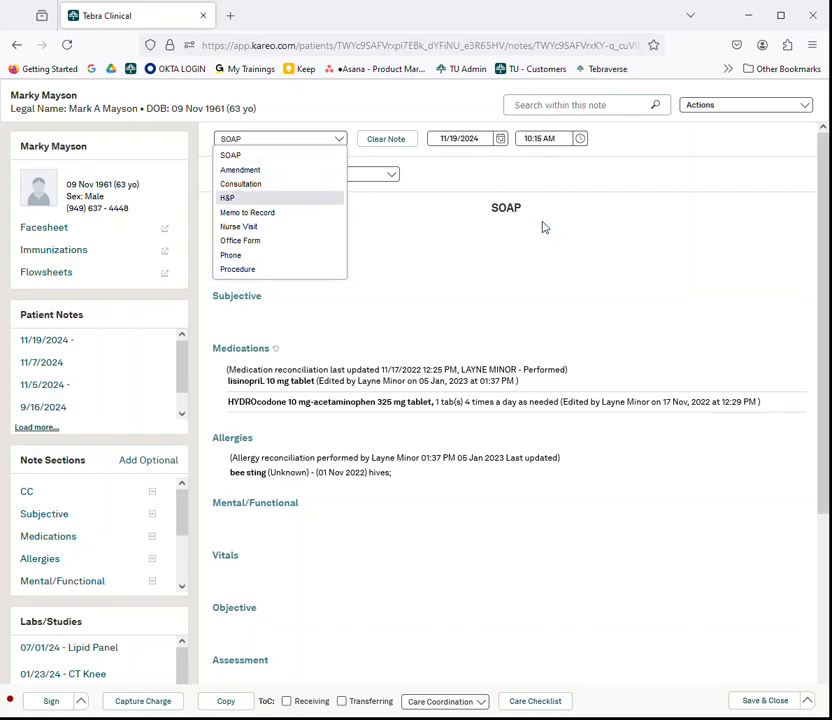
click(514, 210)
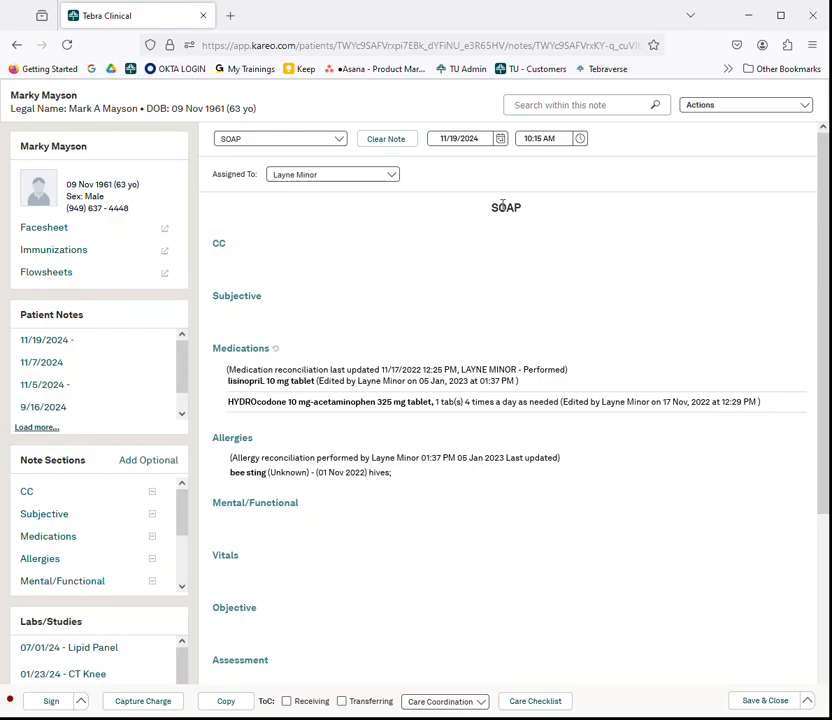
click(218, 252)
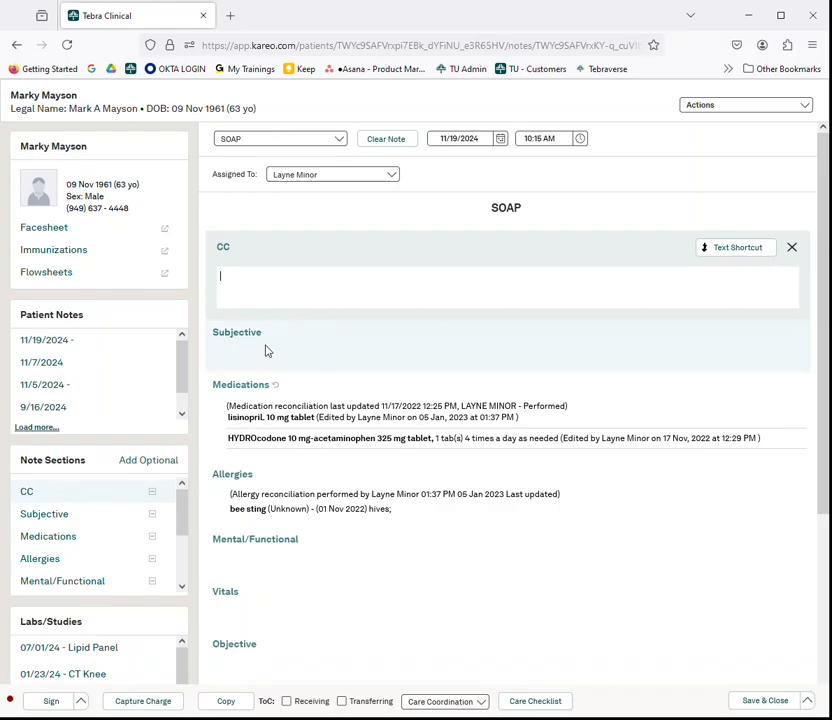
Insert the ROS - Normal text shortcut into the note's Subjective section.
click(236, 333)
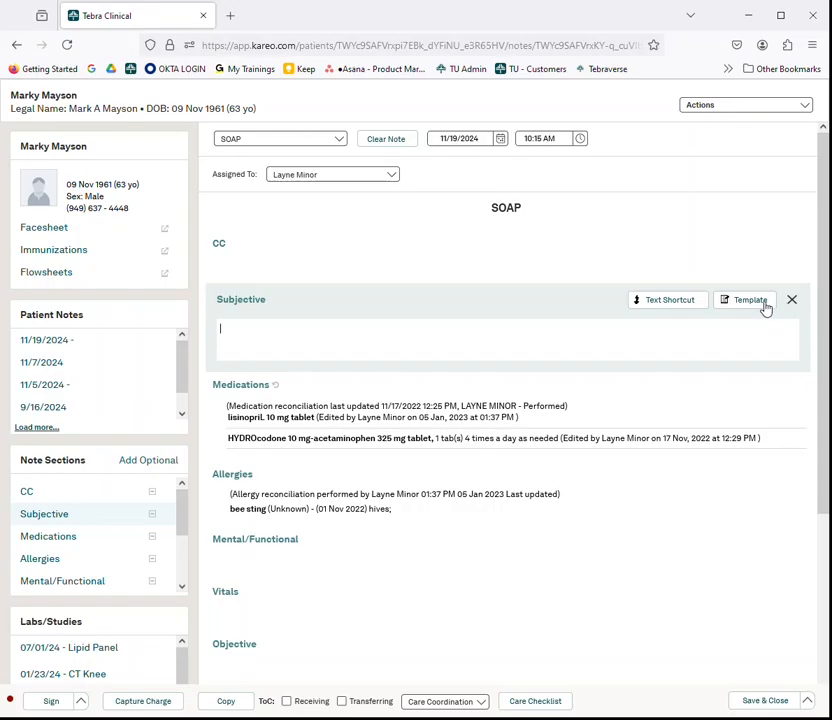
click(662, 305)
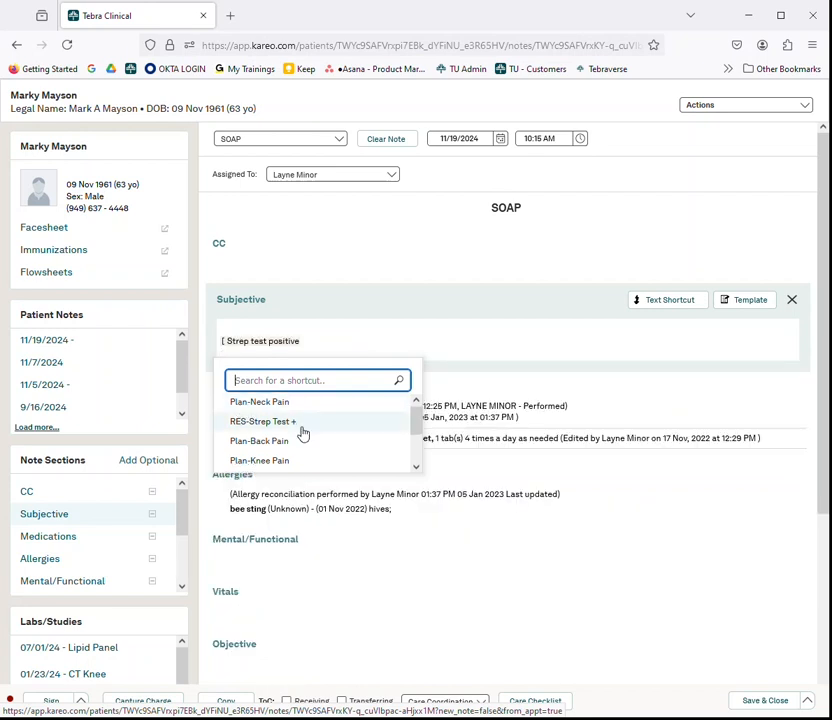
scroll(302, 432, down, 1)
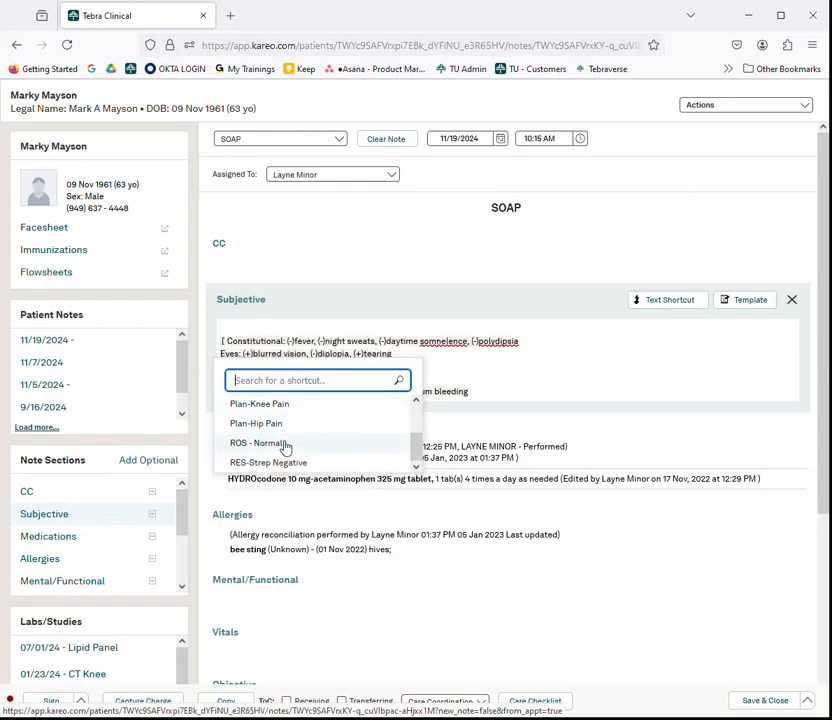
click(286, 444)
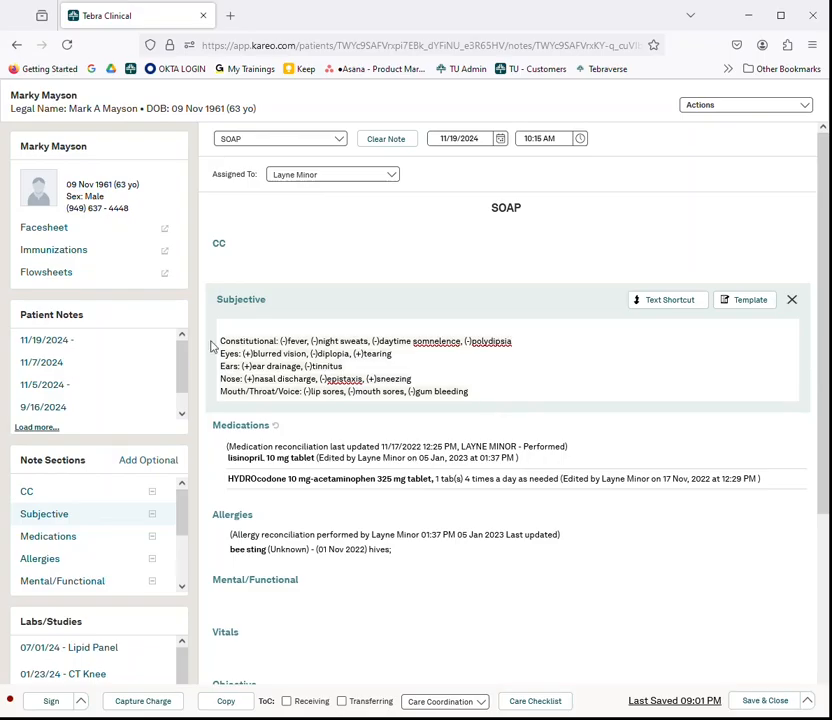
Delete all of the inserted review-of-systems text from the Subjective section.
drag(469, 392, 211, 347)
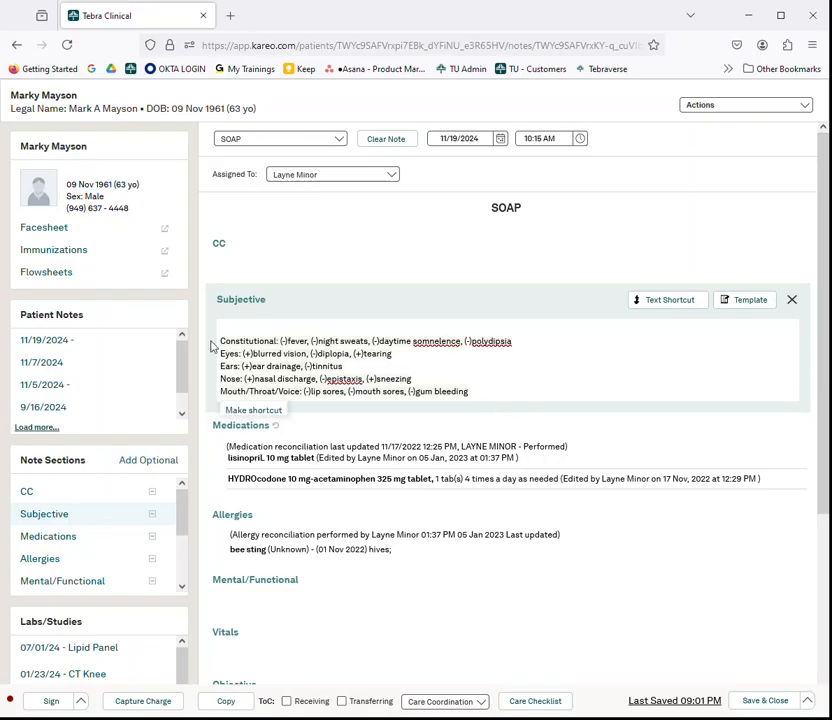
key(BackSpace)
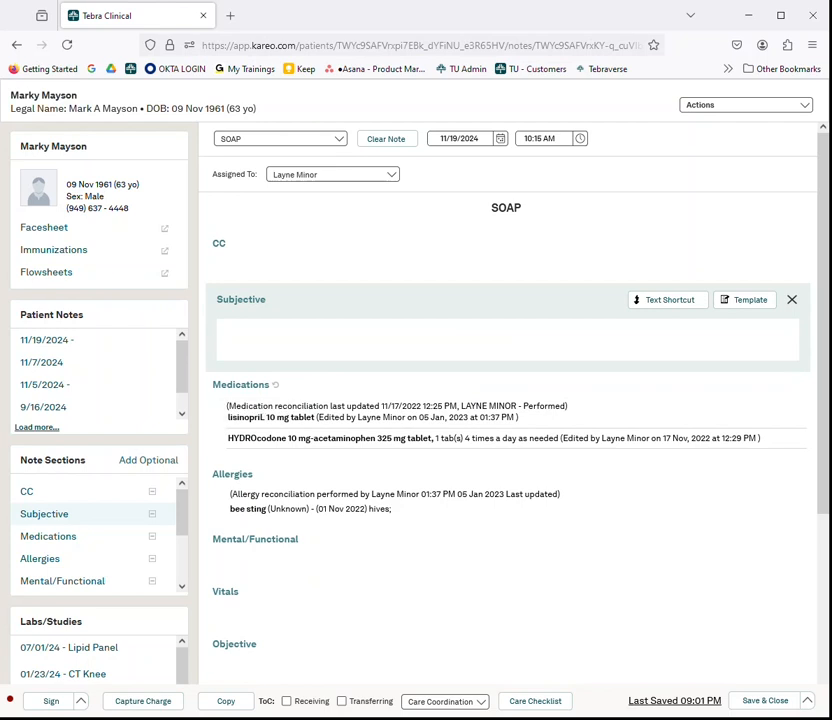
Mark Knee Pain as a favorite template and load it for the Subjective section in place of Back Pain.
click(751, 302)
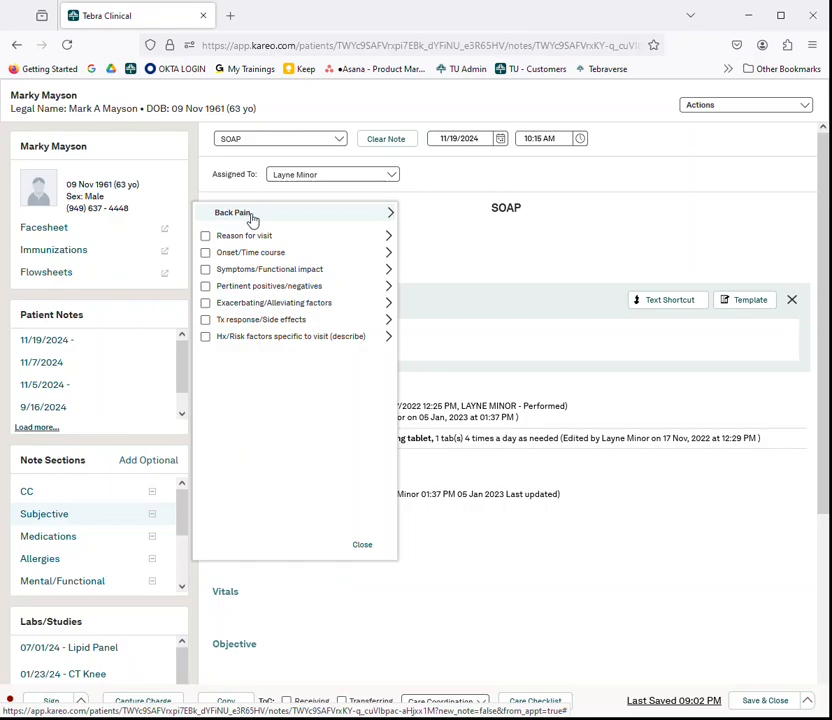
click(390, 218)
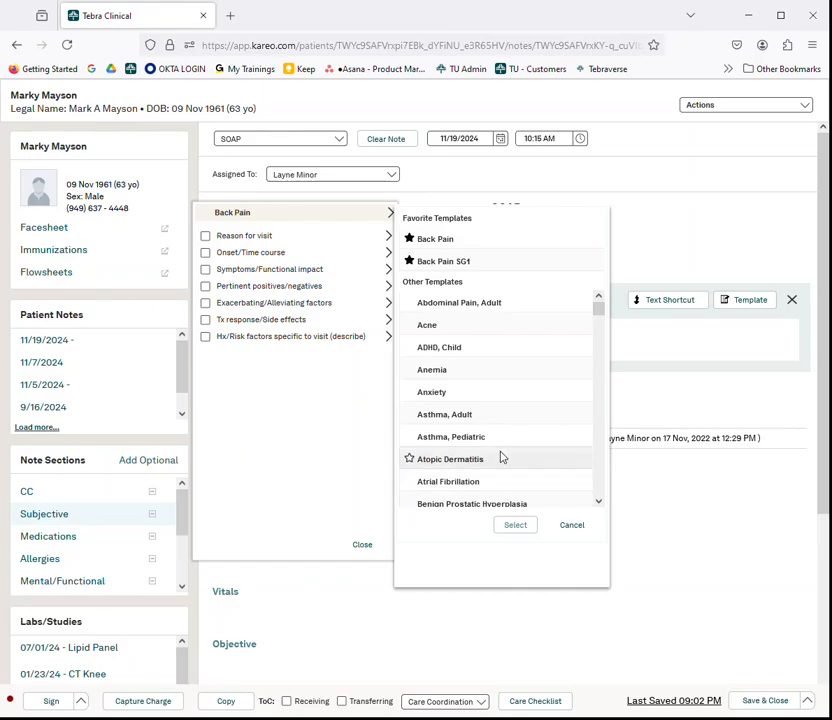
scroll(501, 451, down, 3)
scroll(505, 453, down, 5)
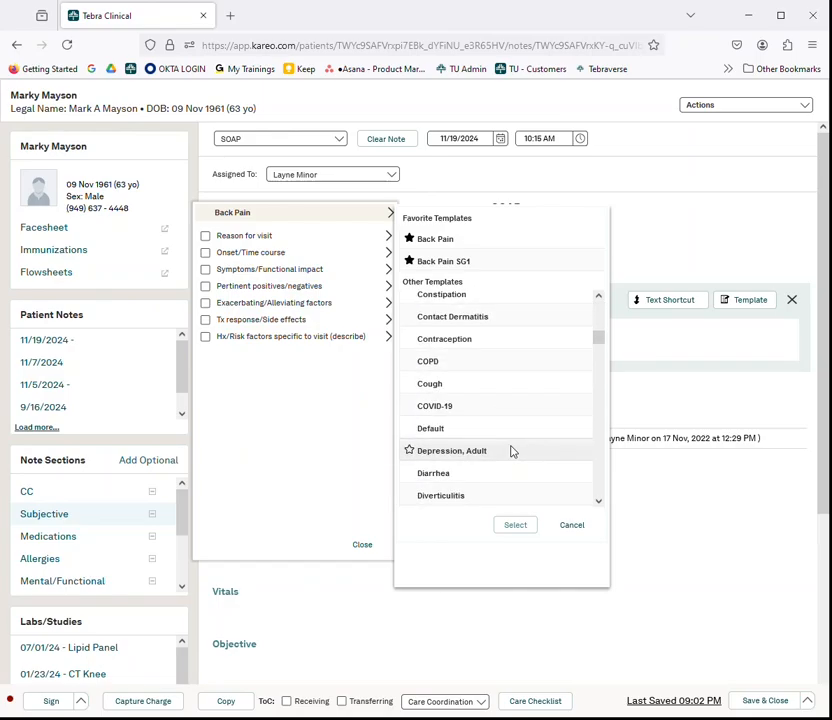
scroll(510, 451, down, 6)
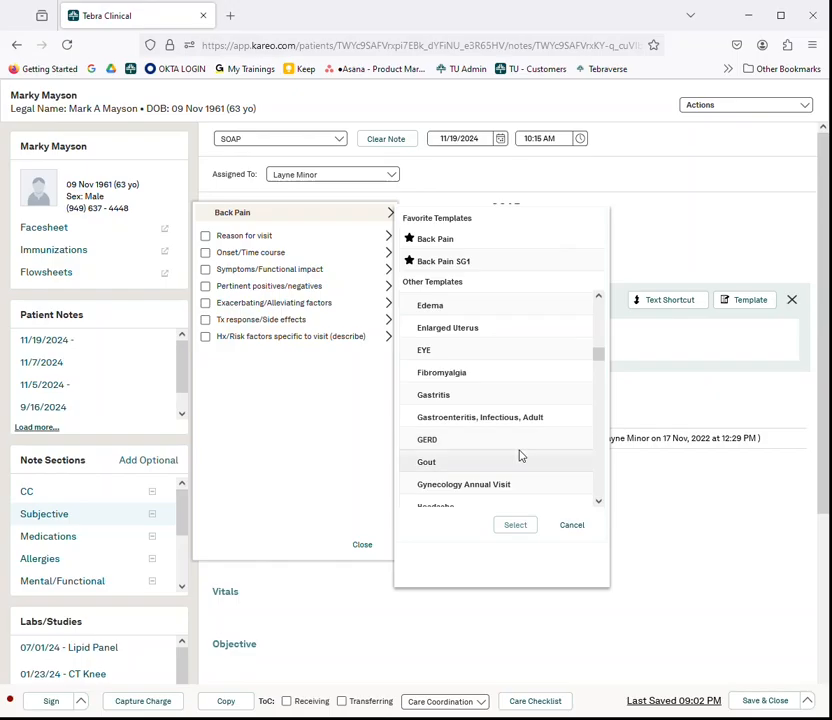
scroll(522, 452, down, 4)
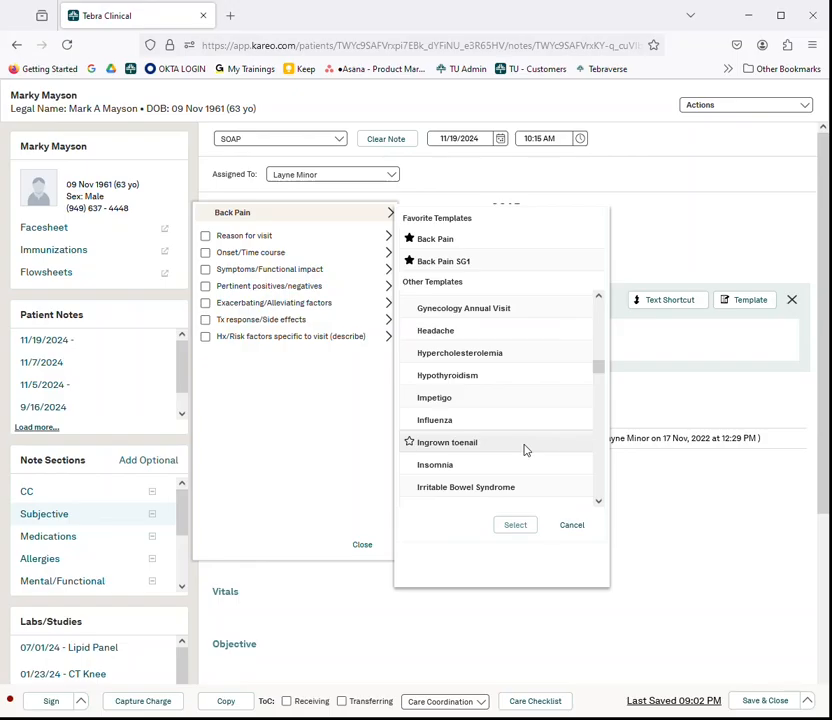
scroll(525, 450, down, 5)
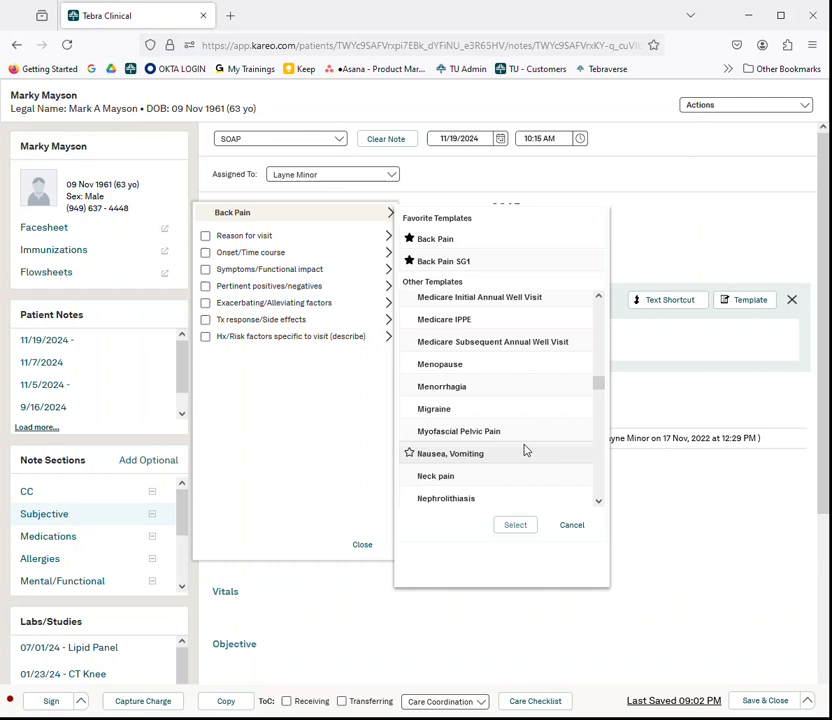
scroll(525, 450, down, 4)
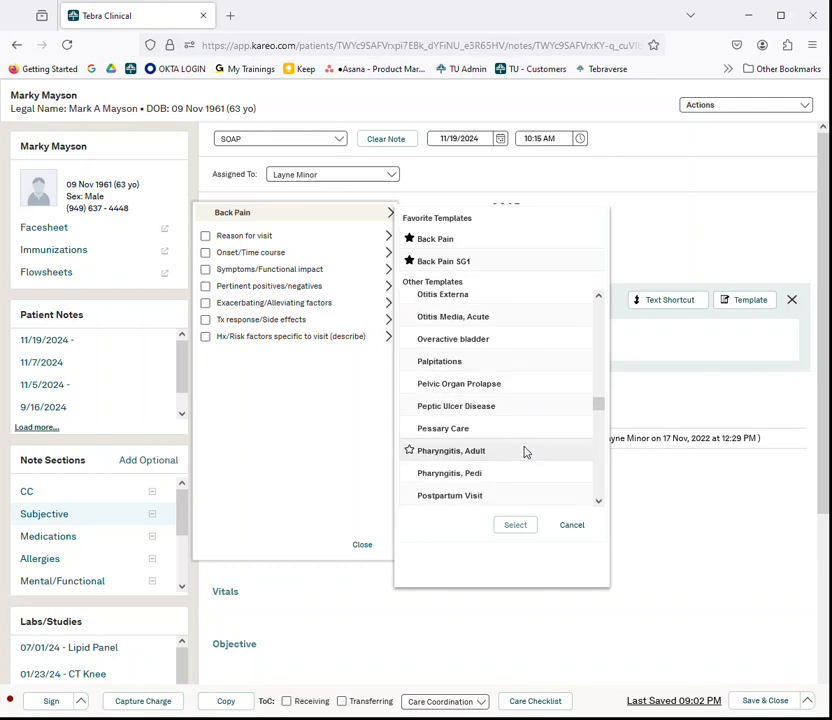
scroll(525, 452, up, 5)
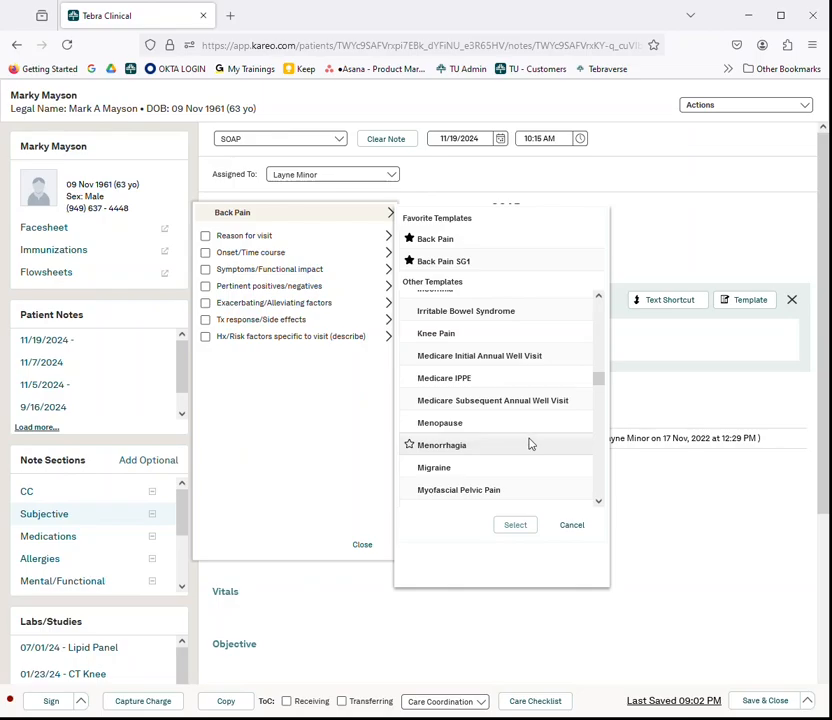
click(448, 339)
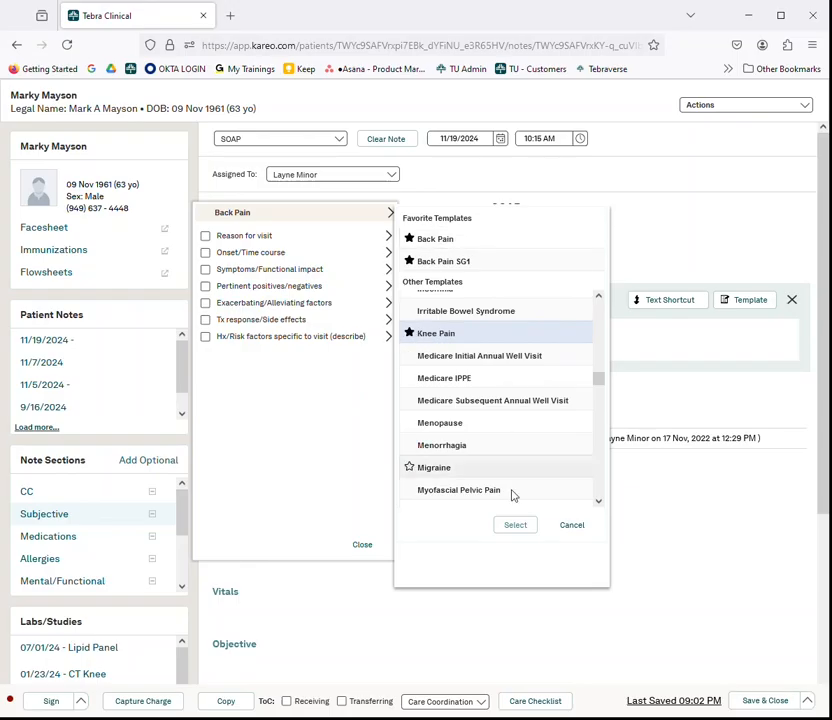
click(515, 526)
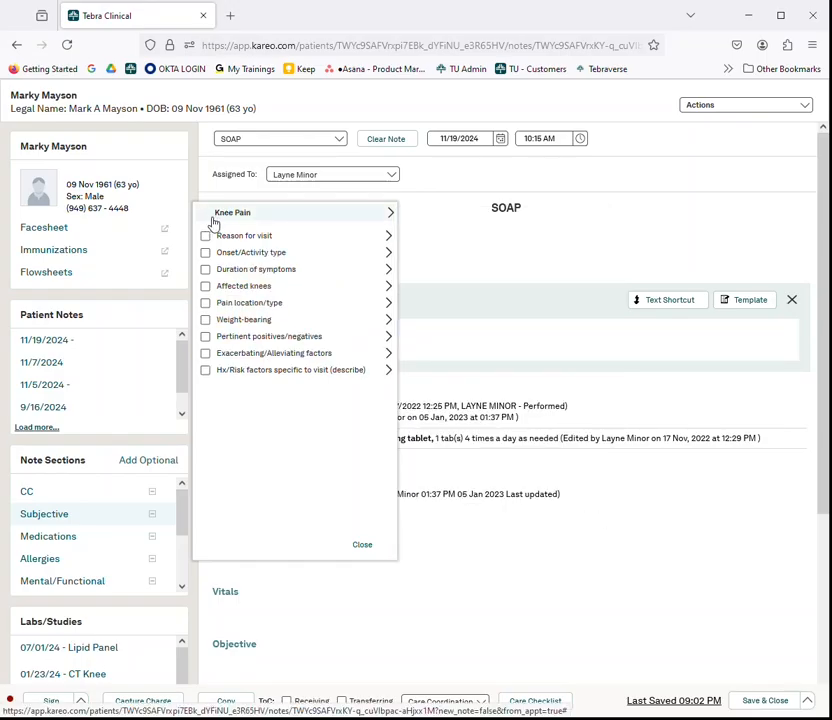
click(391, 216)
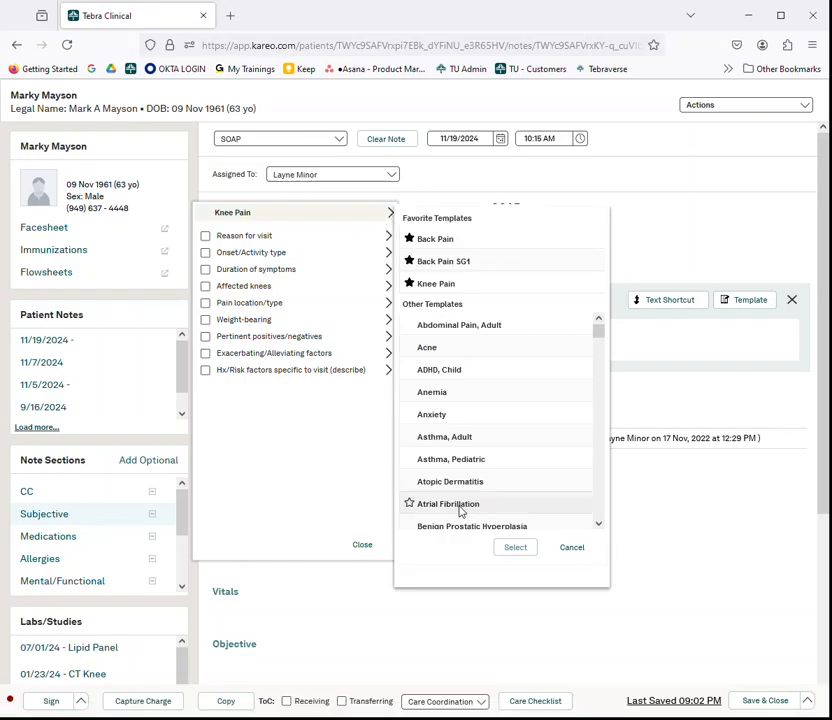
In the Knee Pain template, set the visit reason to initial evaluation of knee pain and the onset to abrupt and at rest.
click(300, 245)
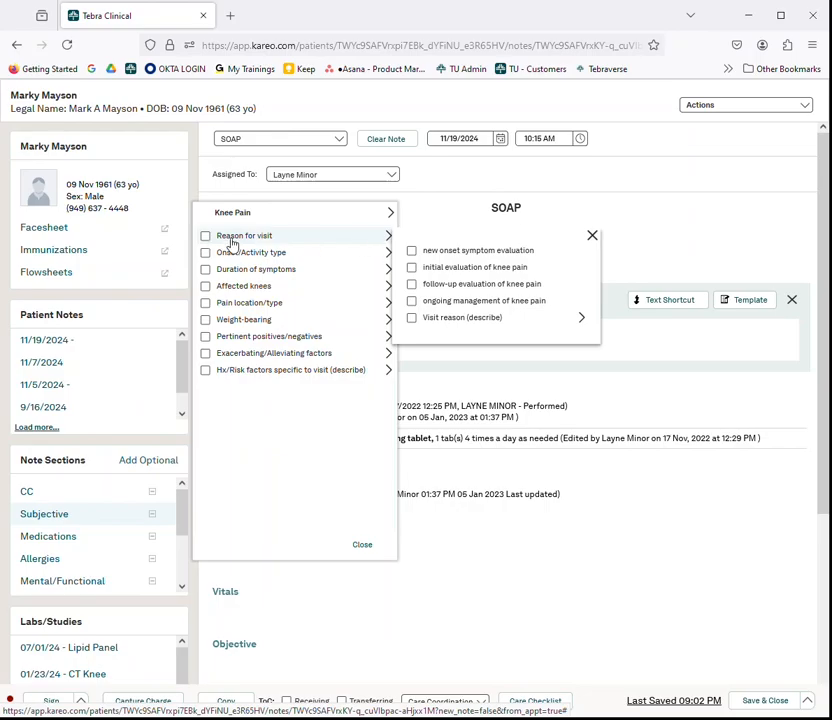
click(411, 268)
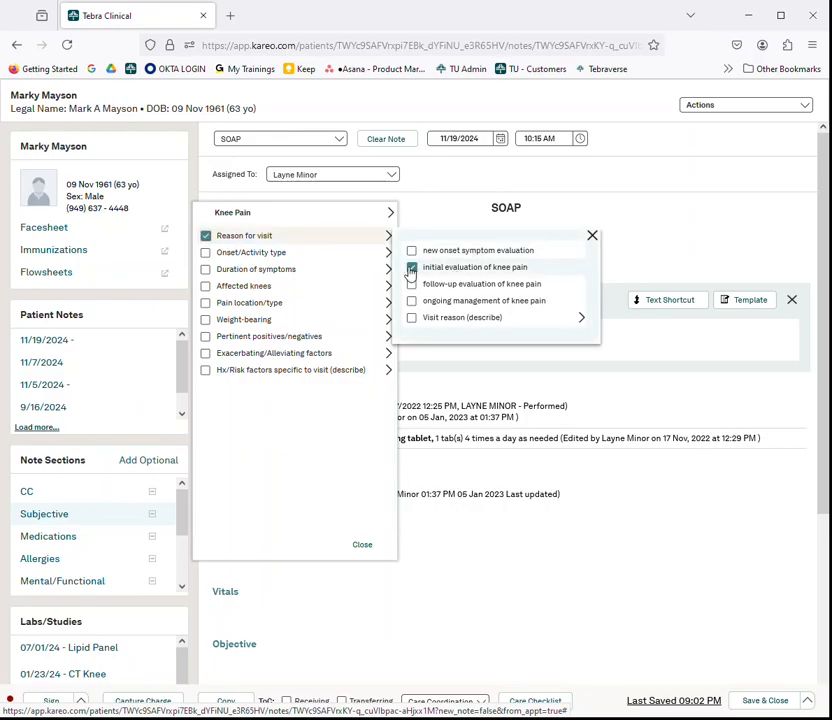
click(313, 258)
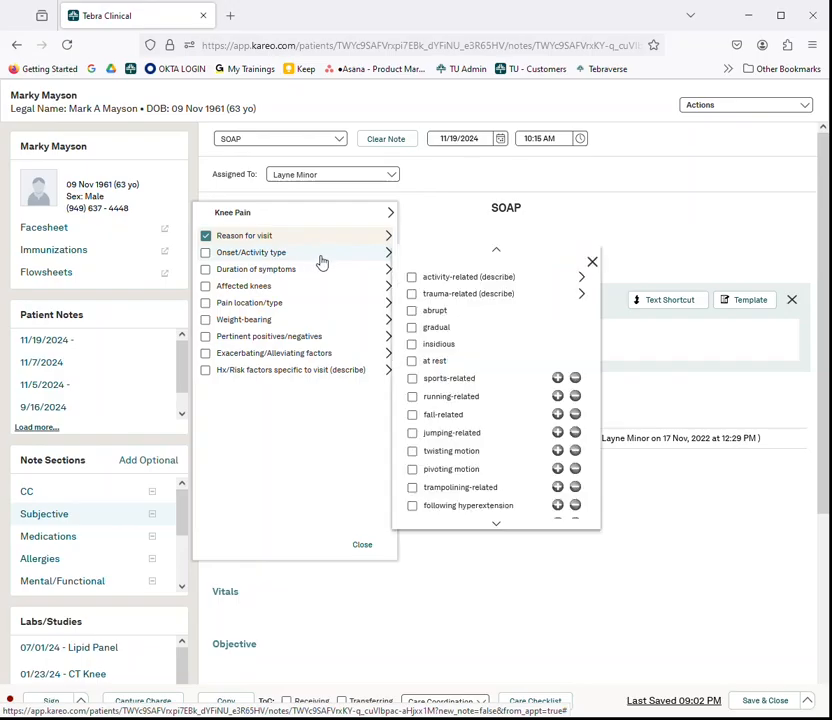
click(411, 310)
click(412, 361)
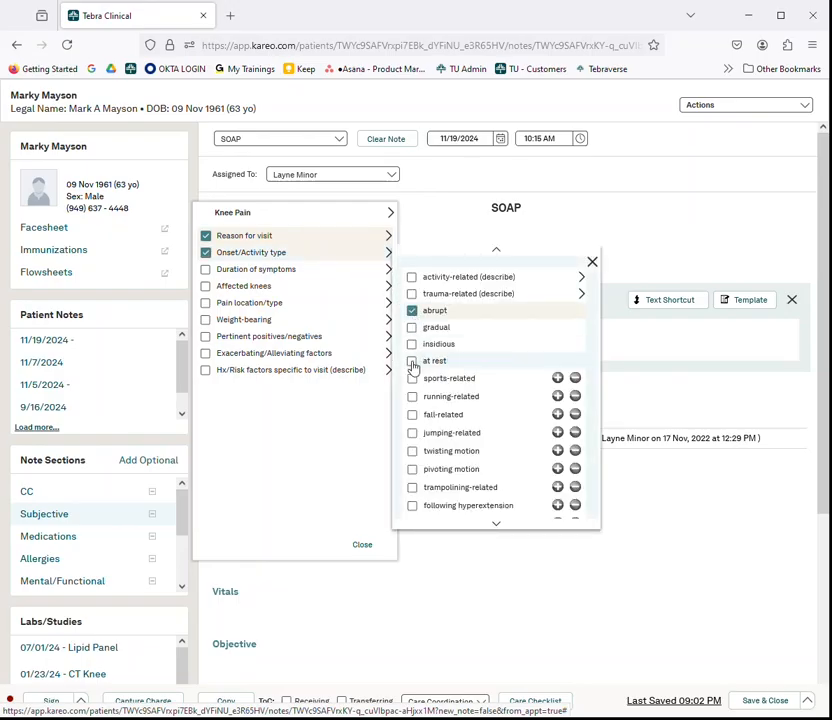
Mark running-related, twisting motion, trampolining-related and laceration LE onset as positive, and fall-related, pivoting motion and motor vehicle injury as negative.
click(557, 396)
click(575, 414)
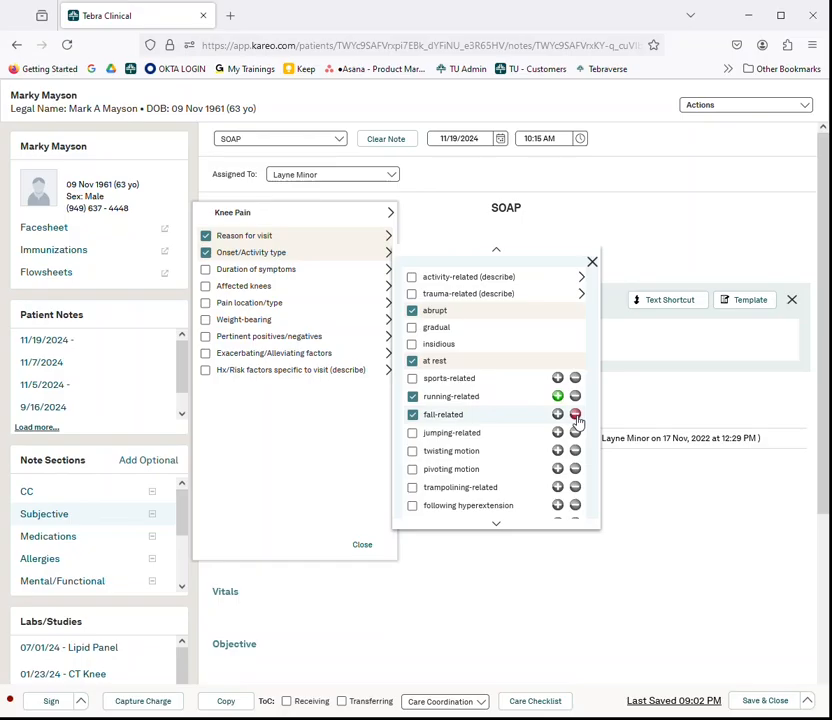
click(557, 450)
click(575, 468)
click(557, 487)
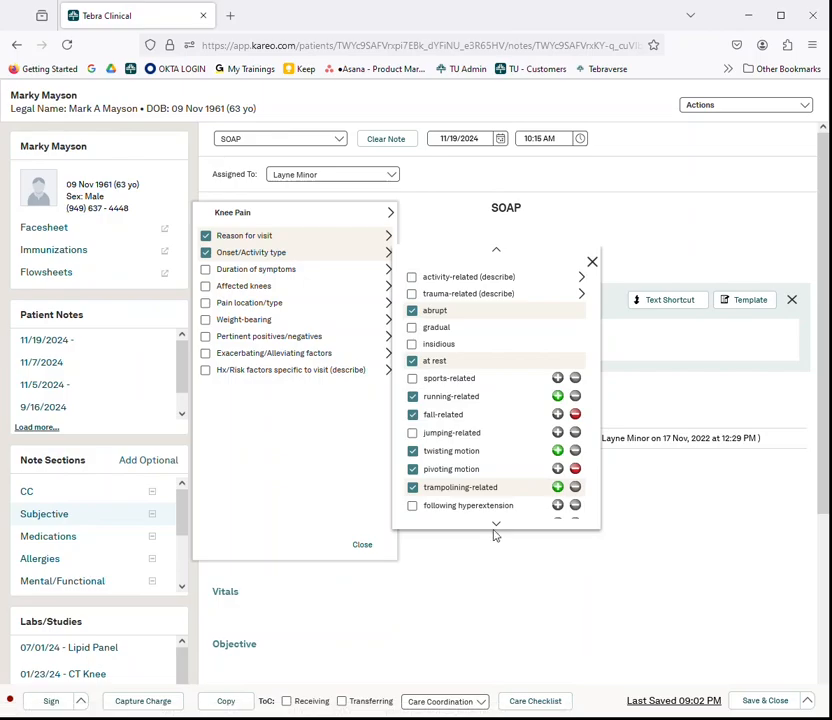
scroll(481, 398, down, 3)
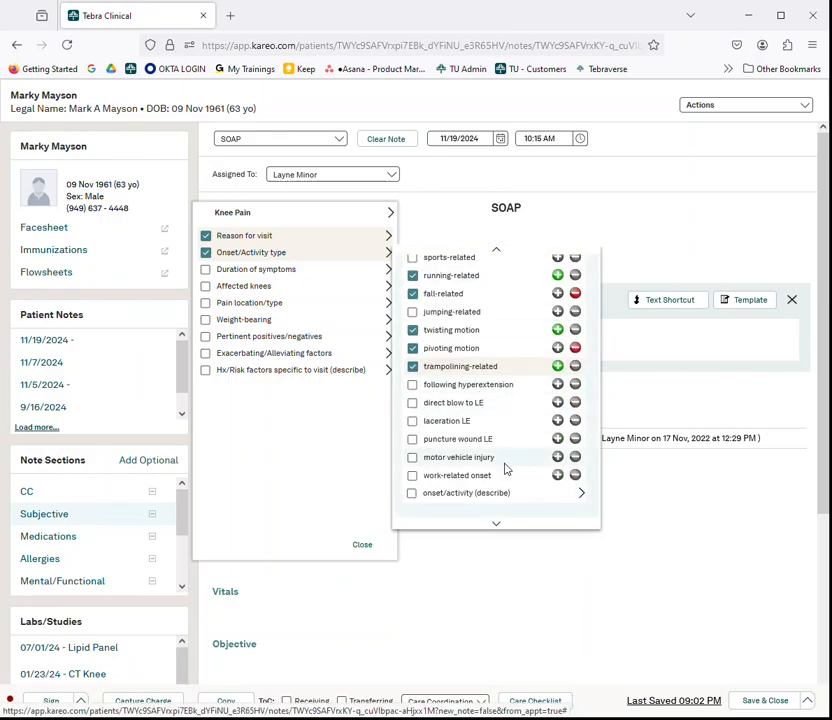
click(558, 421)
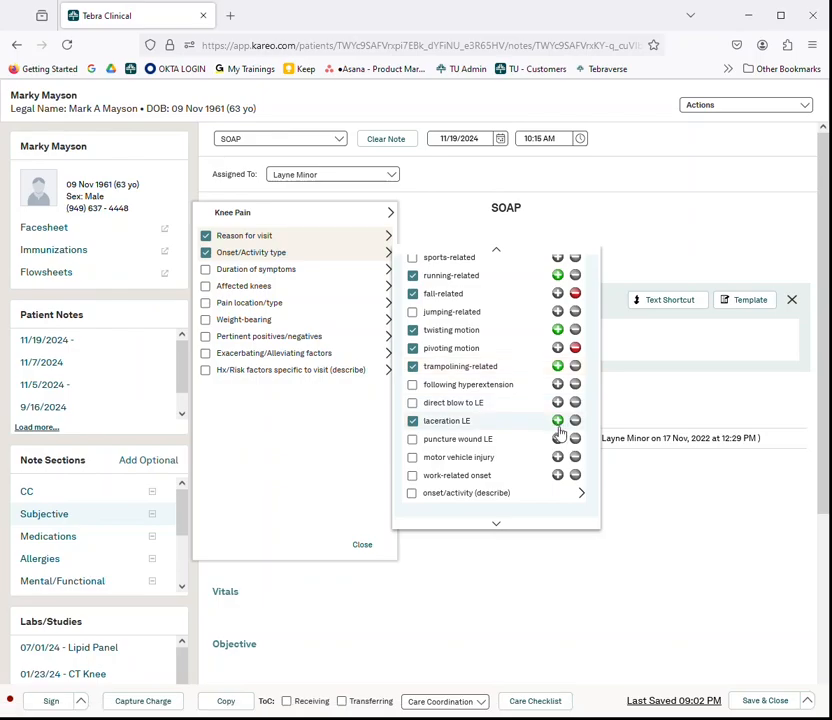
click(575, 457)
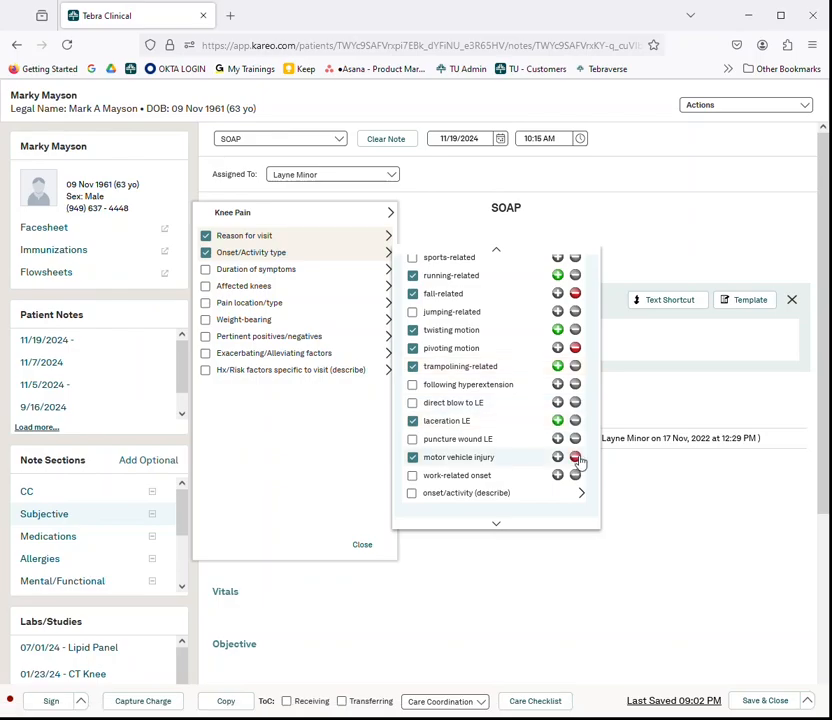
Check the symptom duration options and record the knee pain location as posterior.
click(289, 277)
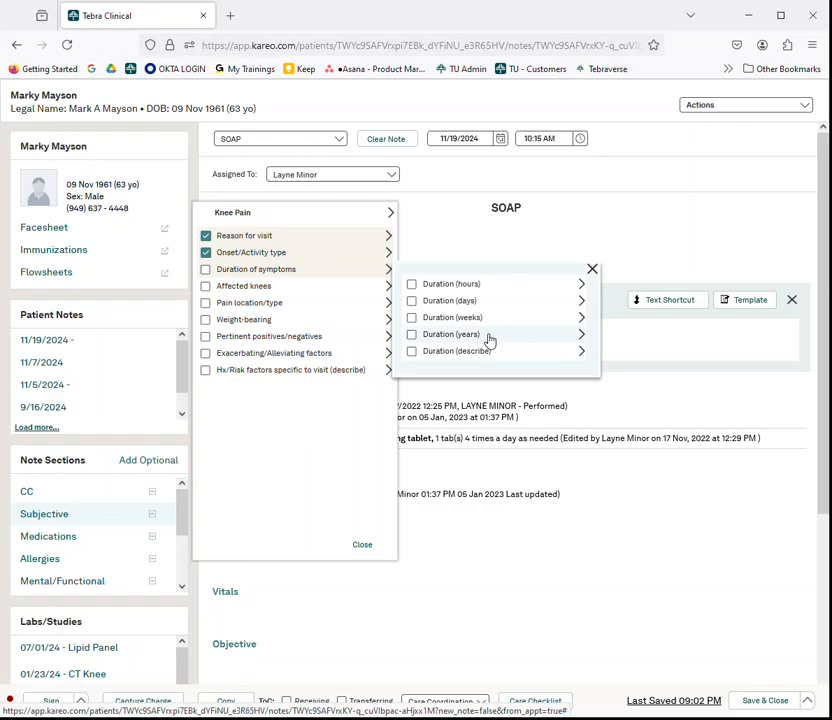
click(309, 303)
click(412, 351)
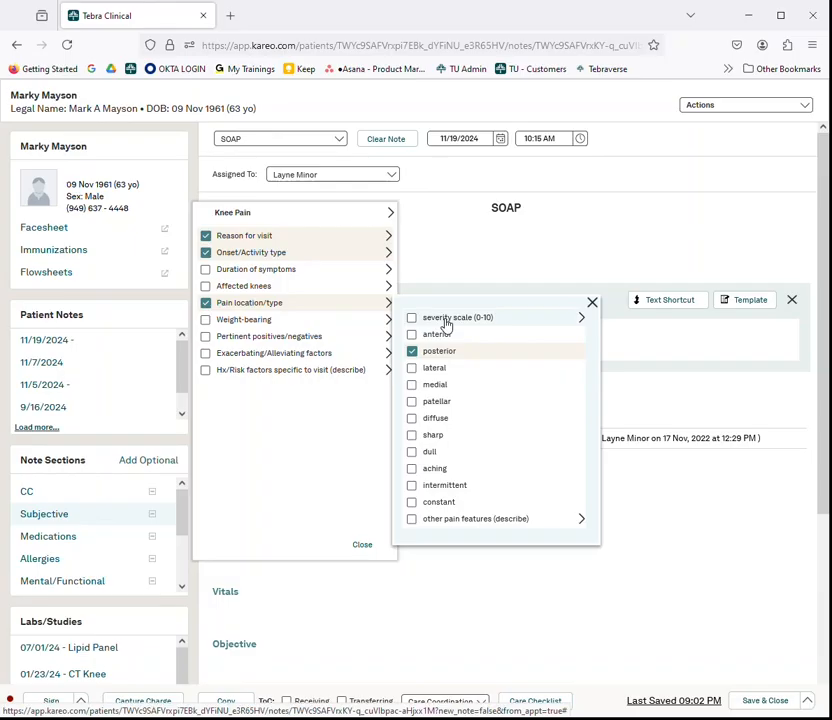
Add medial, diffuse, dull and intermittent to the knee pain location and type.
click(412, 386)
click(412, 419)
click(412, 452)
click(412, 485)
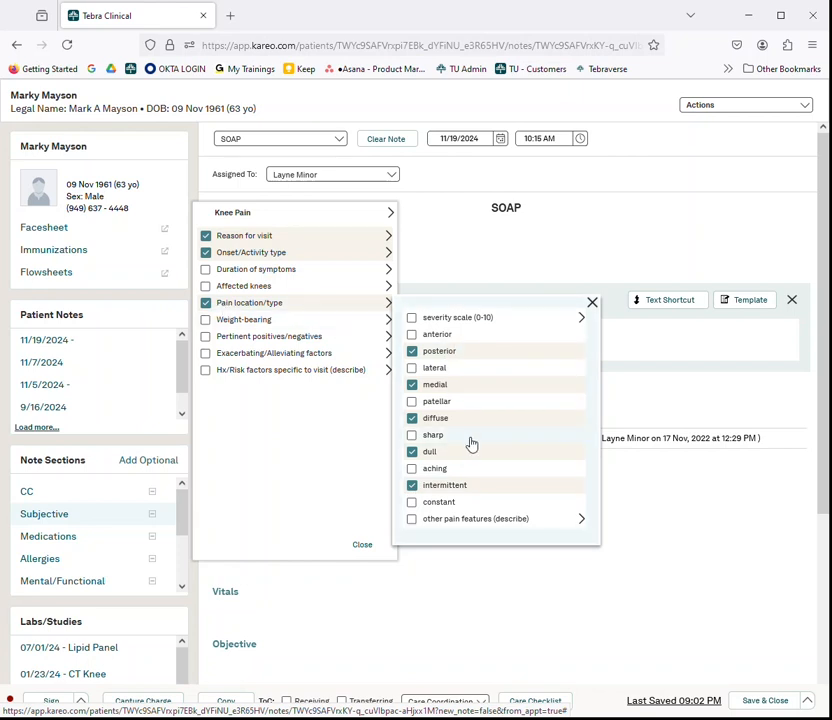
Under pertinent positives/negatives, mark audible pop at onset, erythema and weakness positive, and clicking sensation during movement and break in skin negative.
click(370, 337)
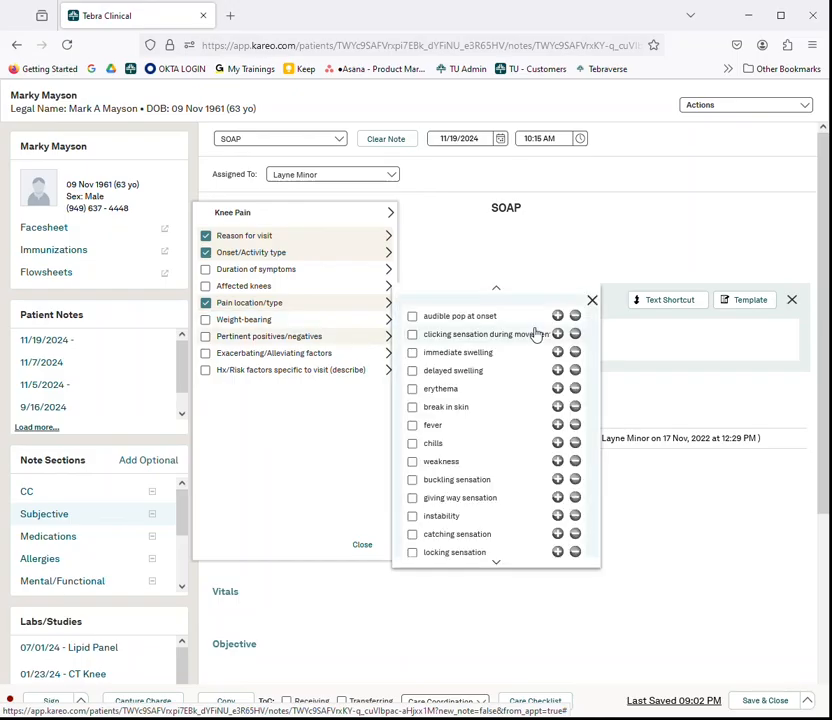
click(557, 316)
click(575, 334)
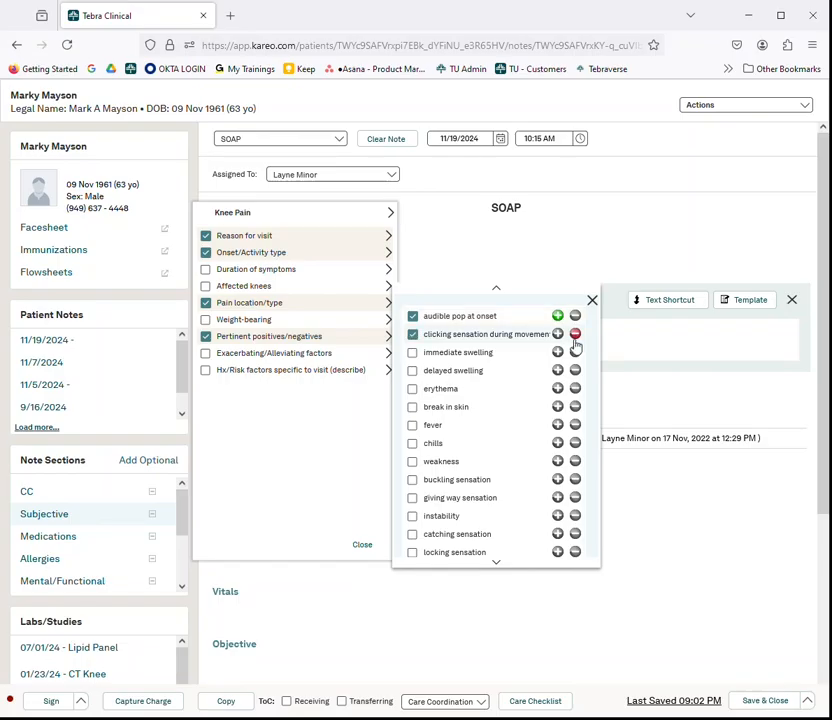
click(557, 388)
click(575, 406)
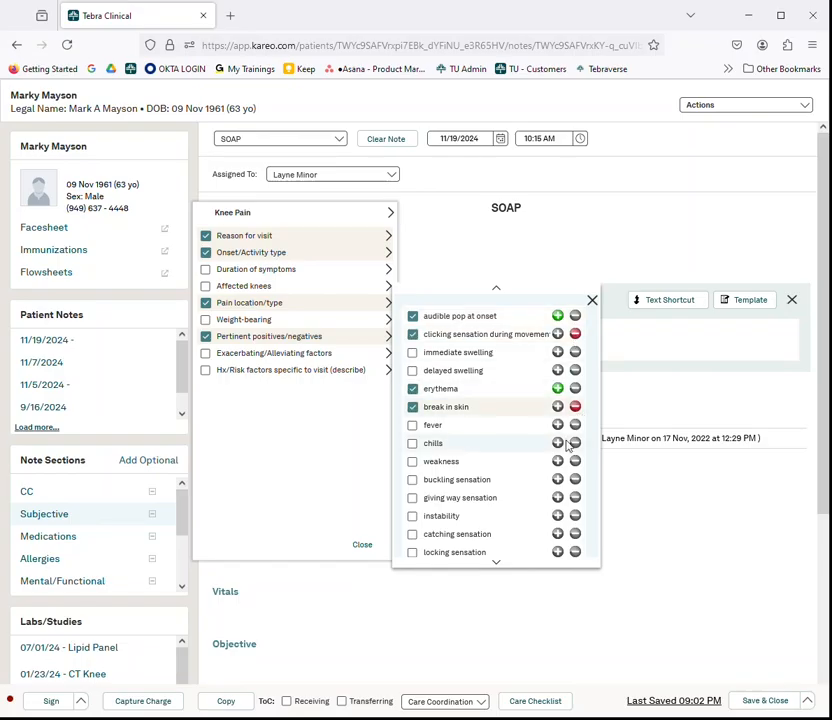
click(557, 461)
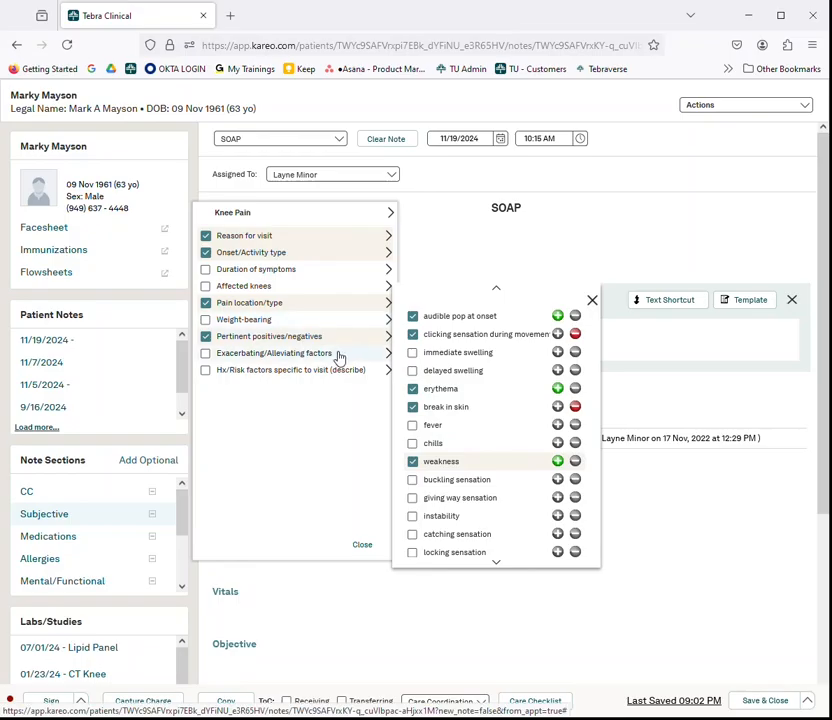
Set the duration of symptoms in hours to 48 and save it.
click(348, 280)
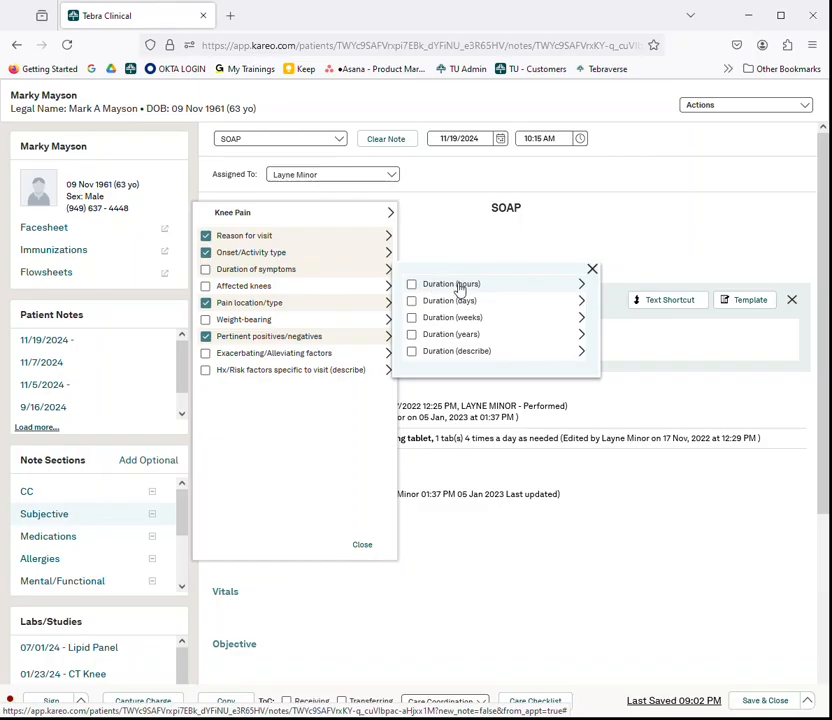
click(580, 287)
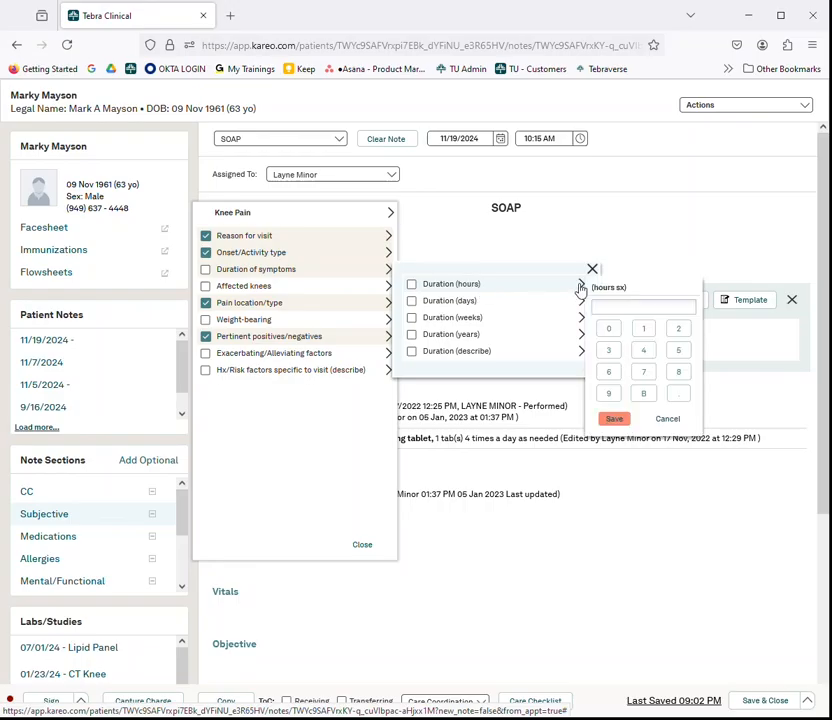
click(645, 354)
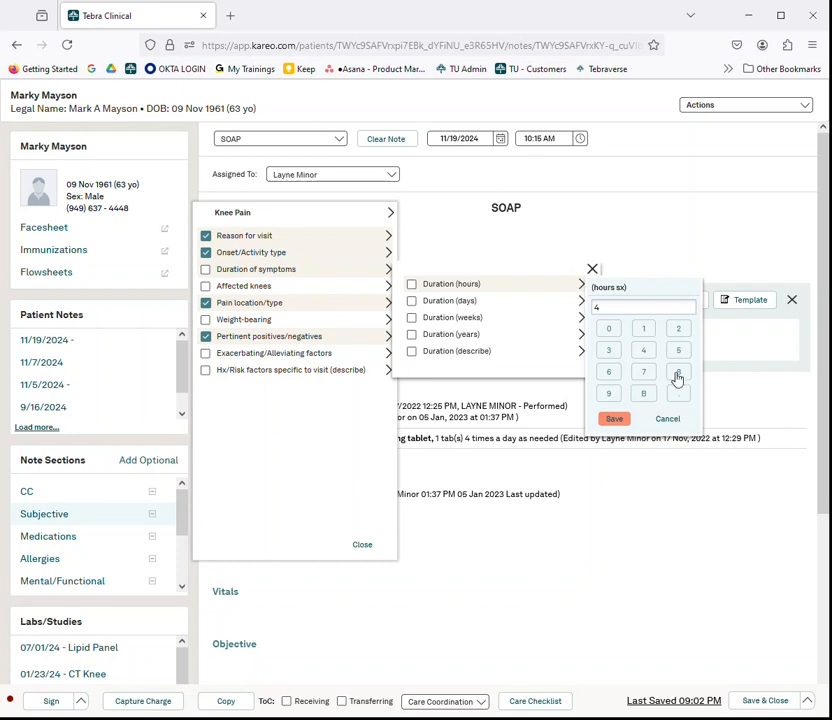
click(679, 377)
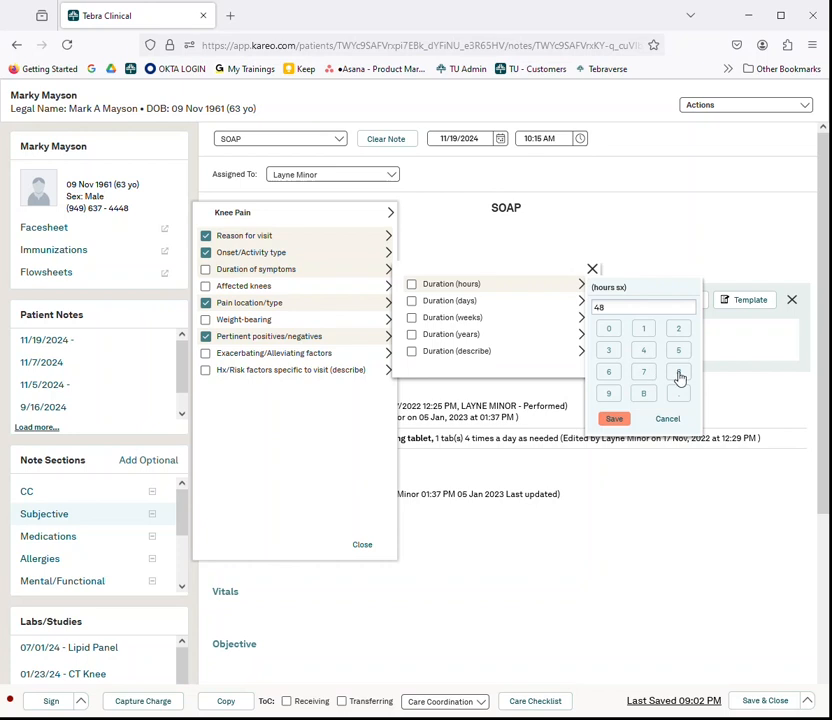
click(616, 420)
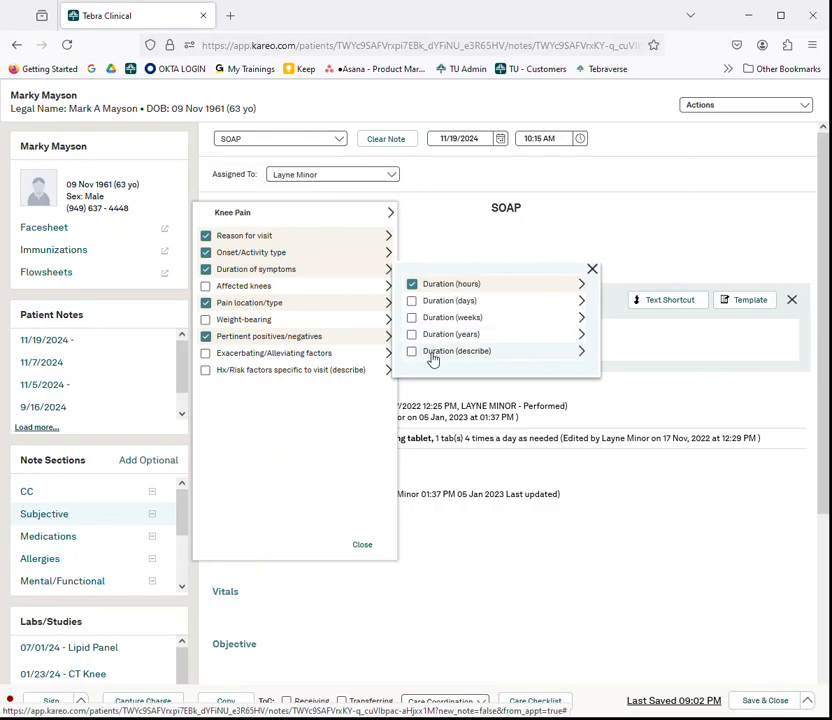
Add and save the free-text symptom duration description "for 2 weeks".
click(582, 355)
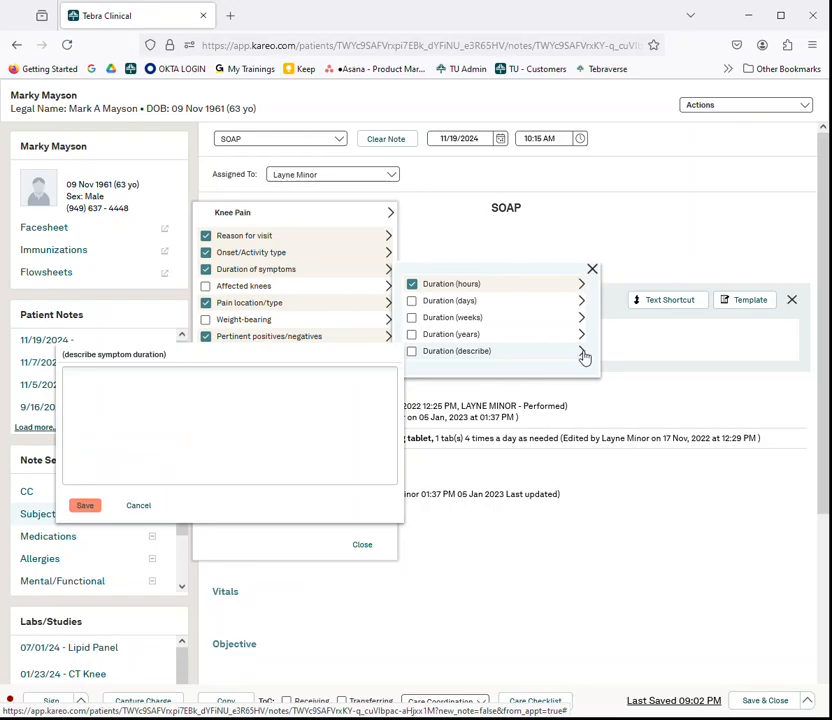
click(235, 382)
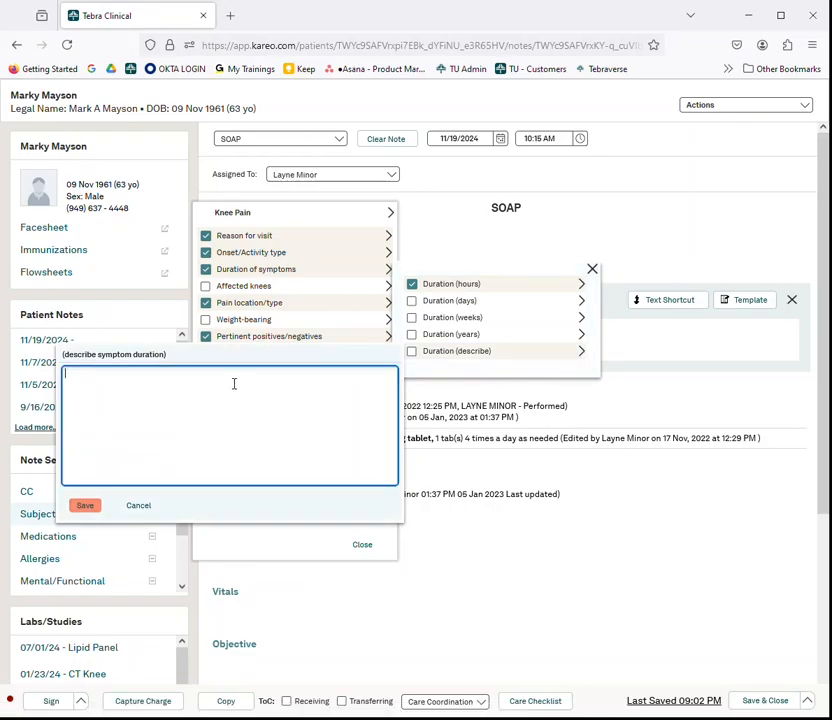
text(for 2 week)
click(84, 506)
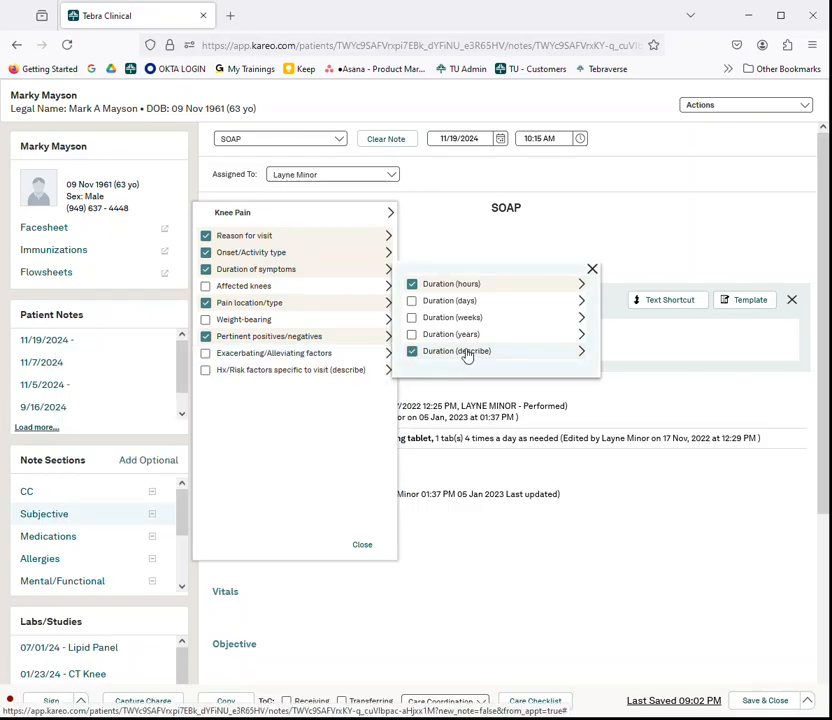
Record under exacerbating/alleviating factors that movement improves sx, and close the Subjective template.
click(320, 355)
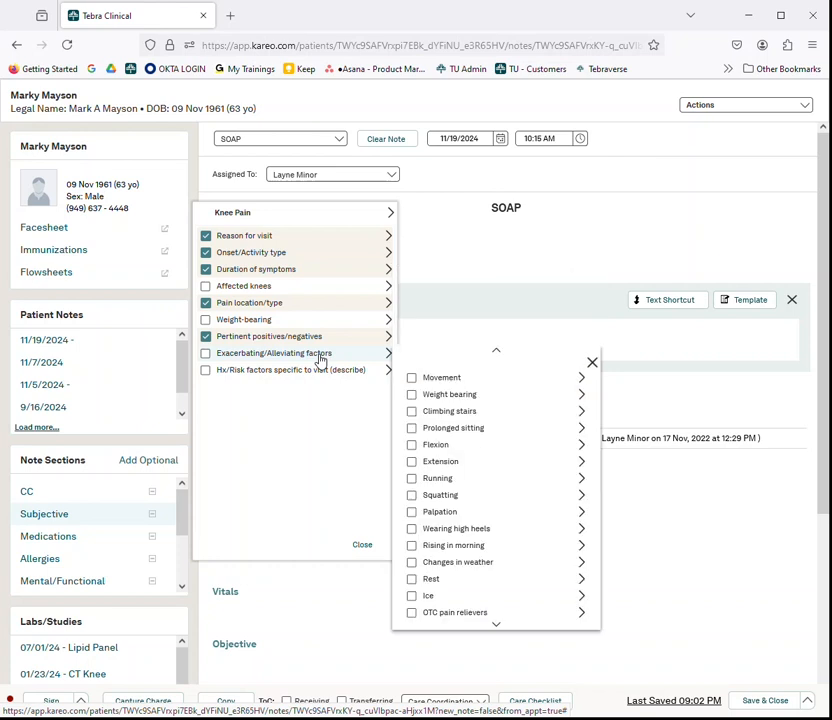
click(493, 380)
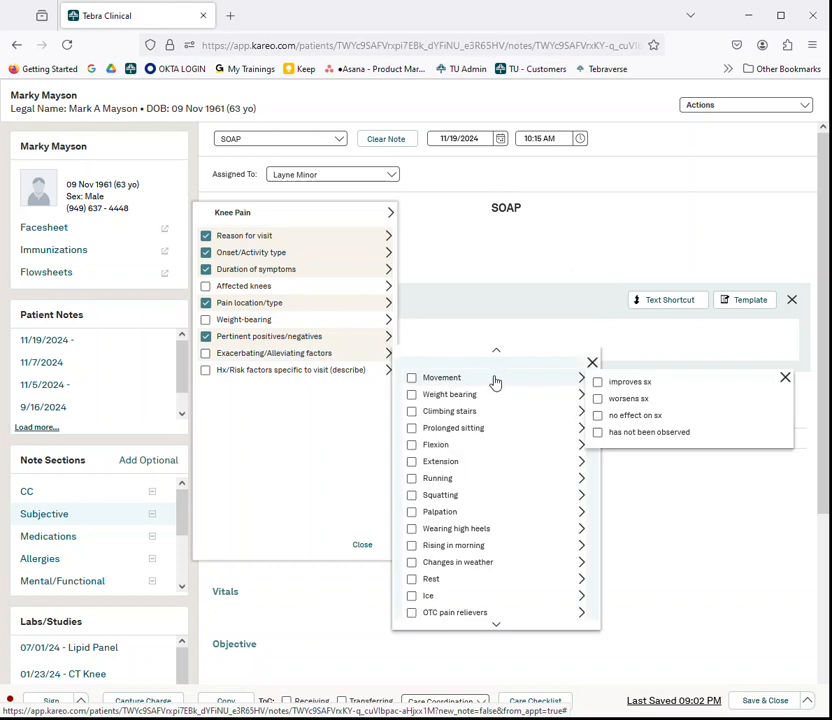
click(598, 383)
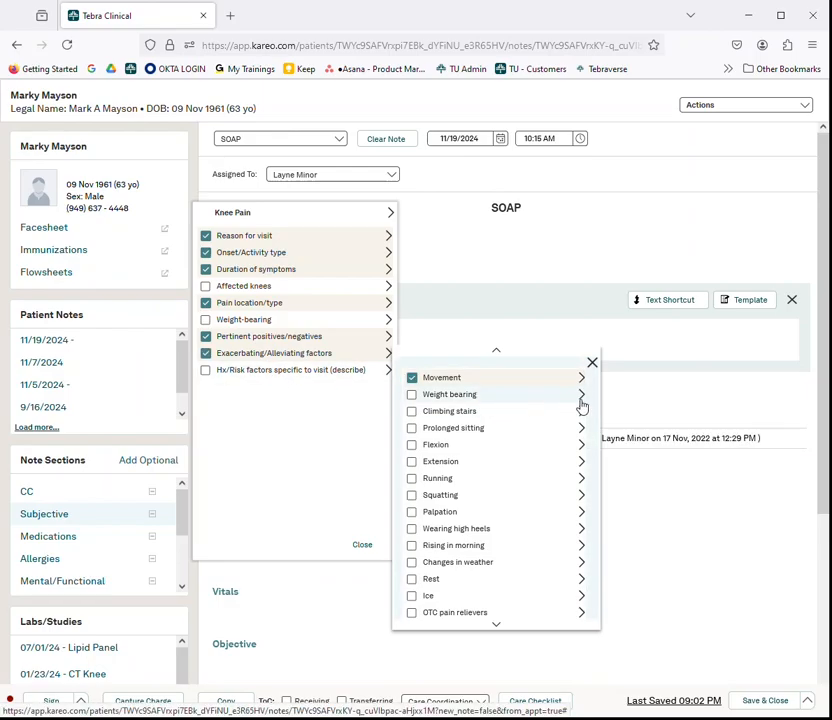
click(364, 547)
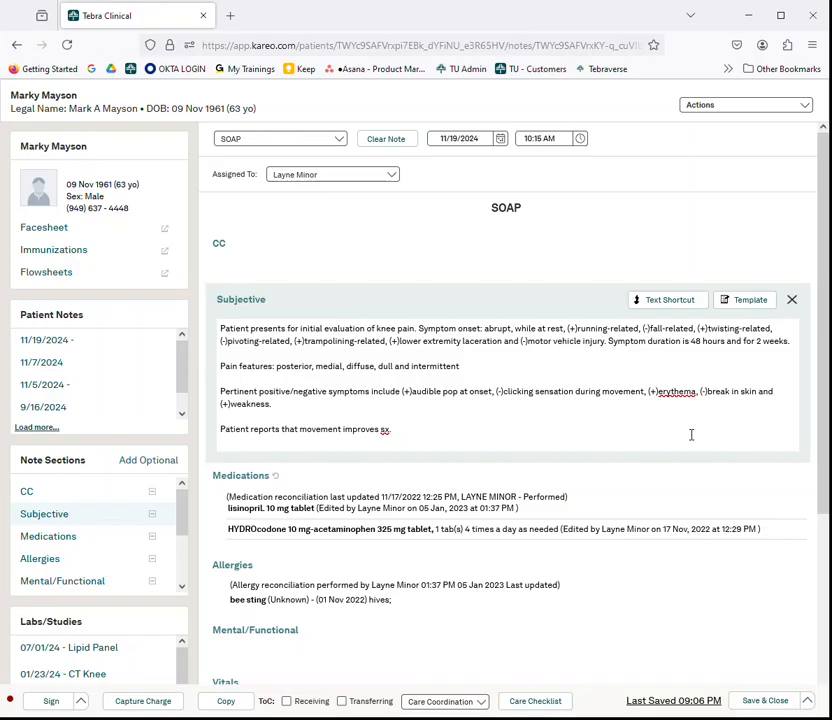
Open the Knee Pain template for the note's Objective section and check the available templates and exam systems.
scroll(691, 435, down, 5)
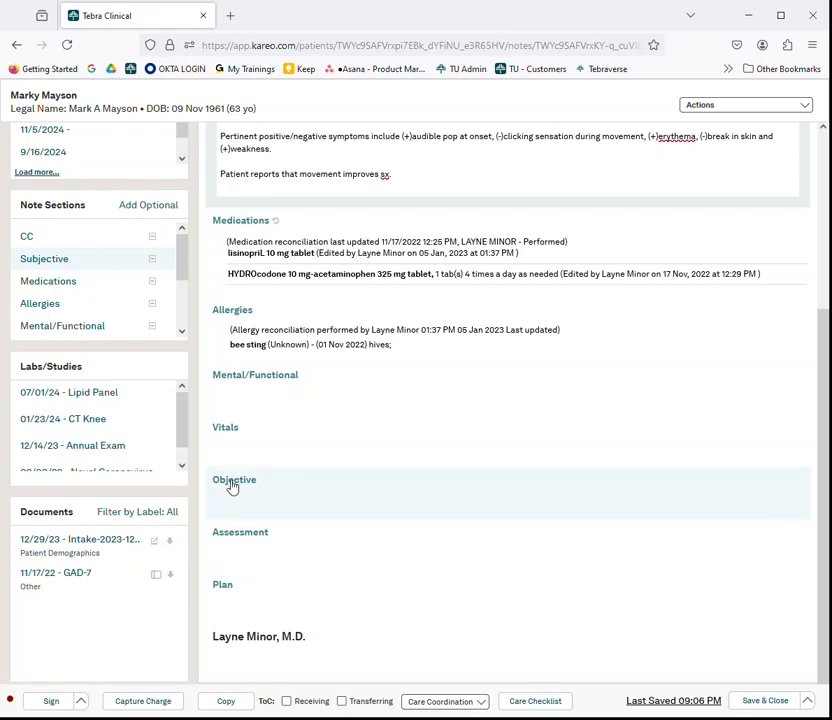
click(232, 486)
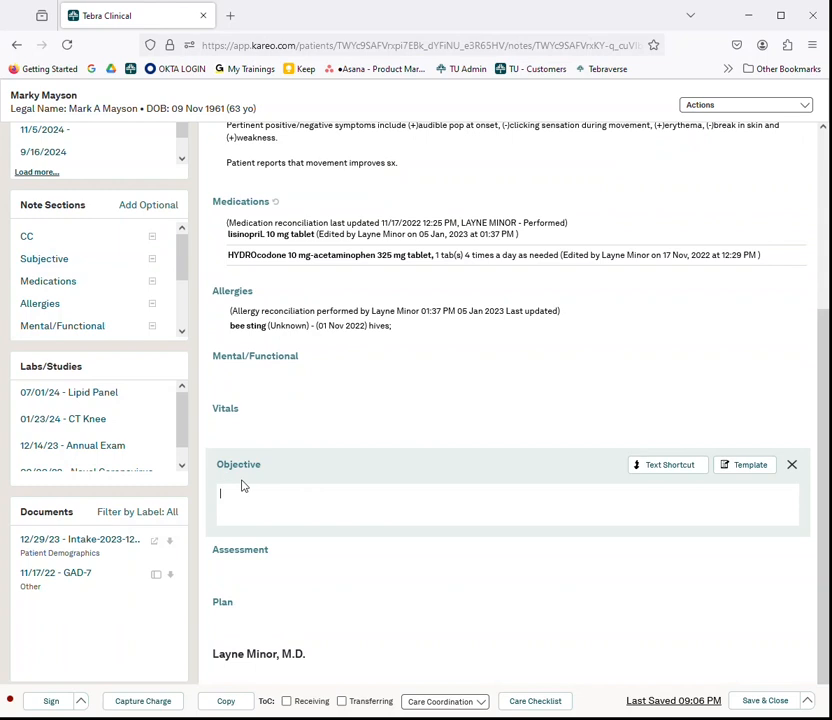
click(748, 468)
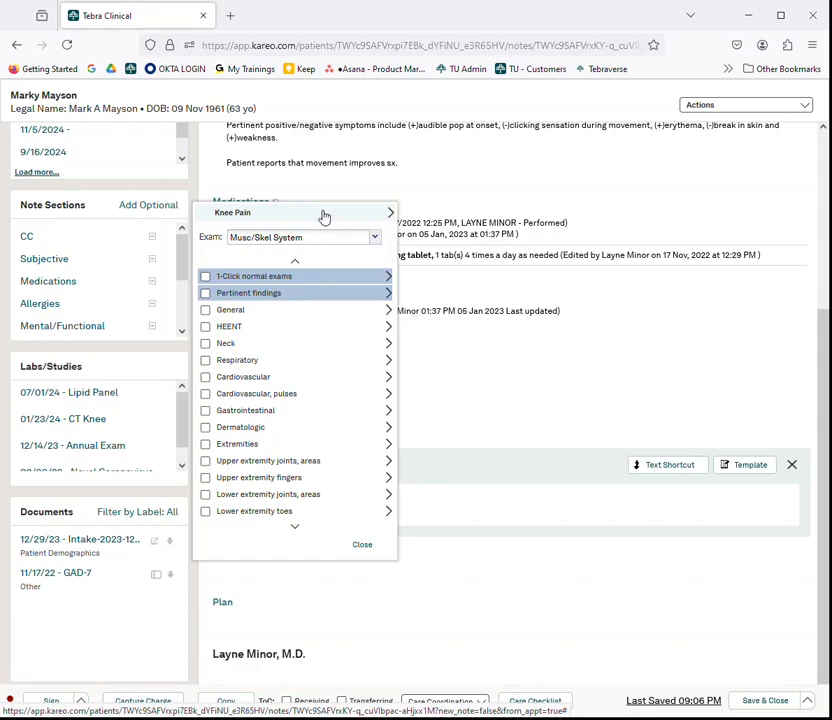
click(390, 216)
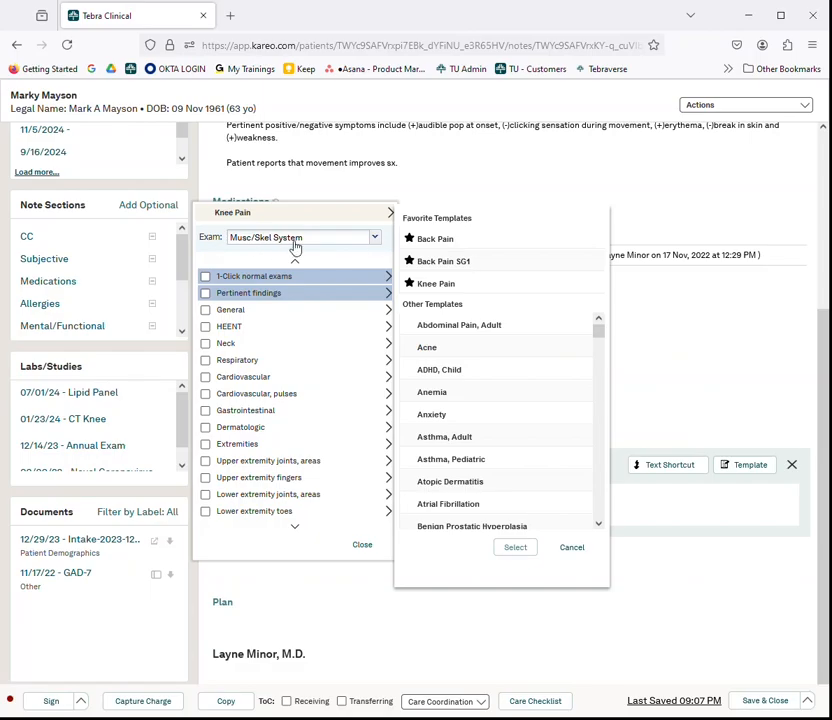
click(377, 239)
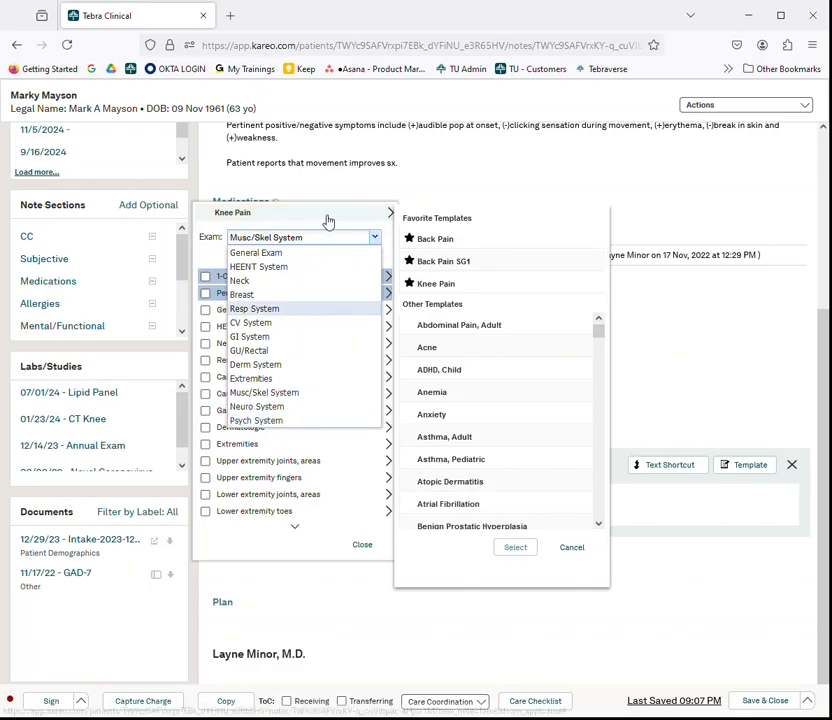
Load the Atopic Dermatitis template for the Objective section in place of Knee Pain.
click(354, 220)
click(361, 219)
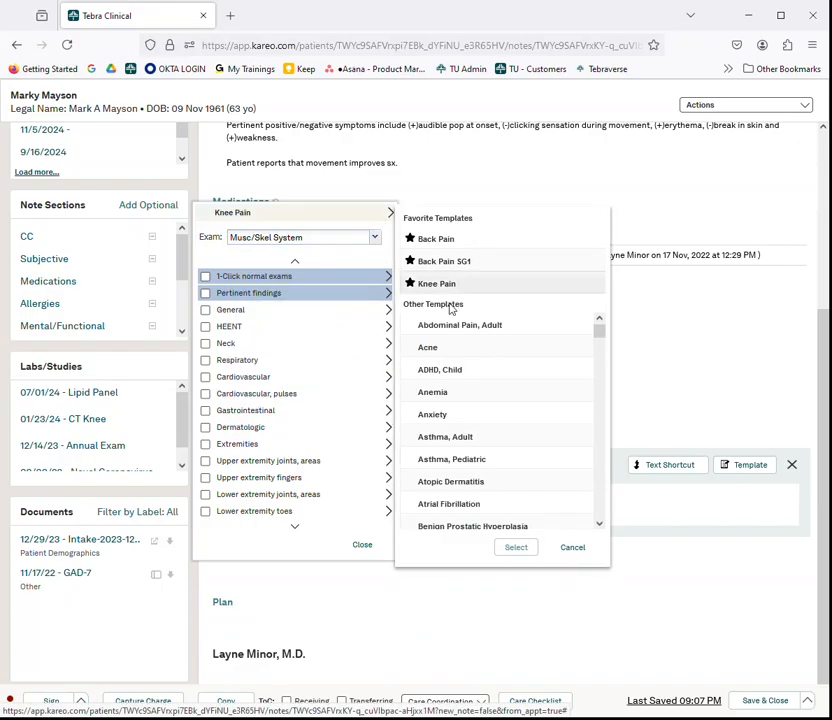
scroll(489, 369, down, 1)
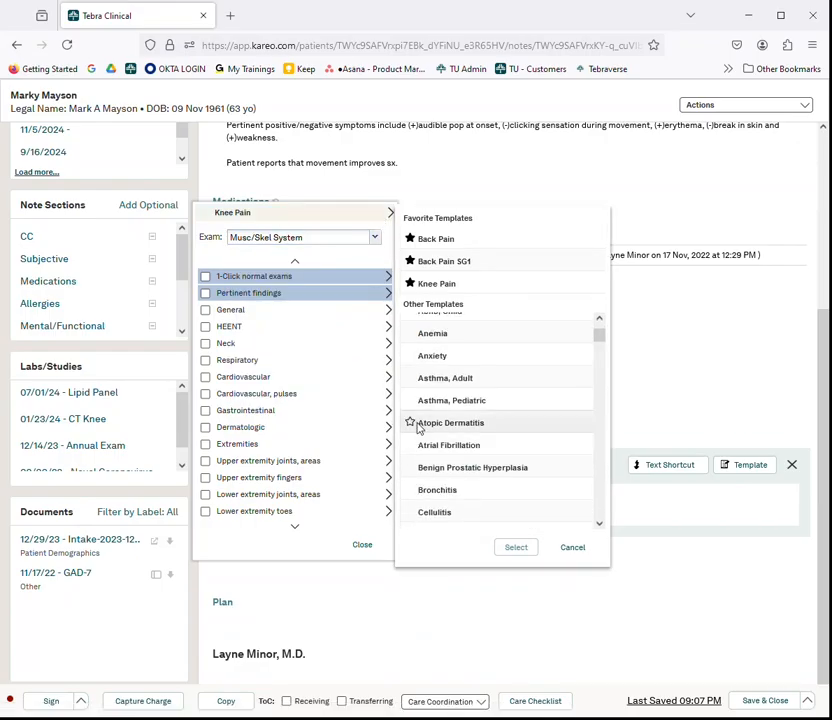
click(471, 428)
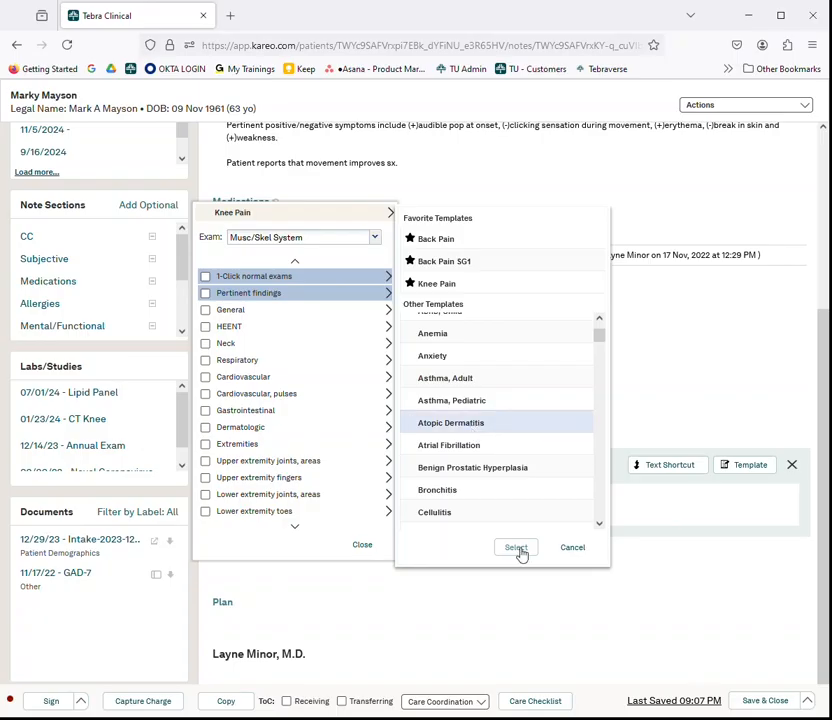
click(516, 550)
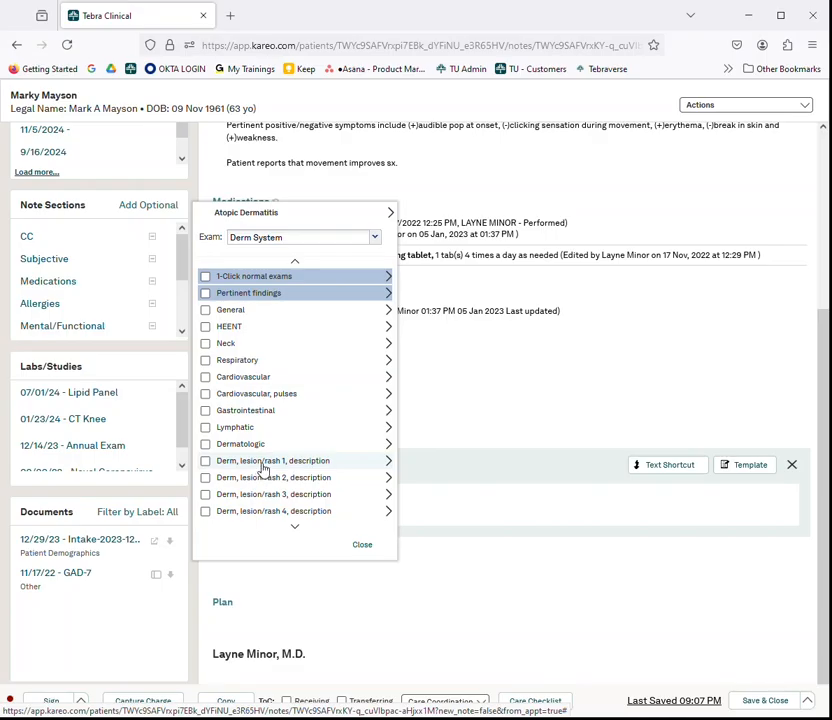
Load the Atrial Fibrillation template for the Objective section and switch its exam to Musc/Skel System.
click(387, 216)
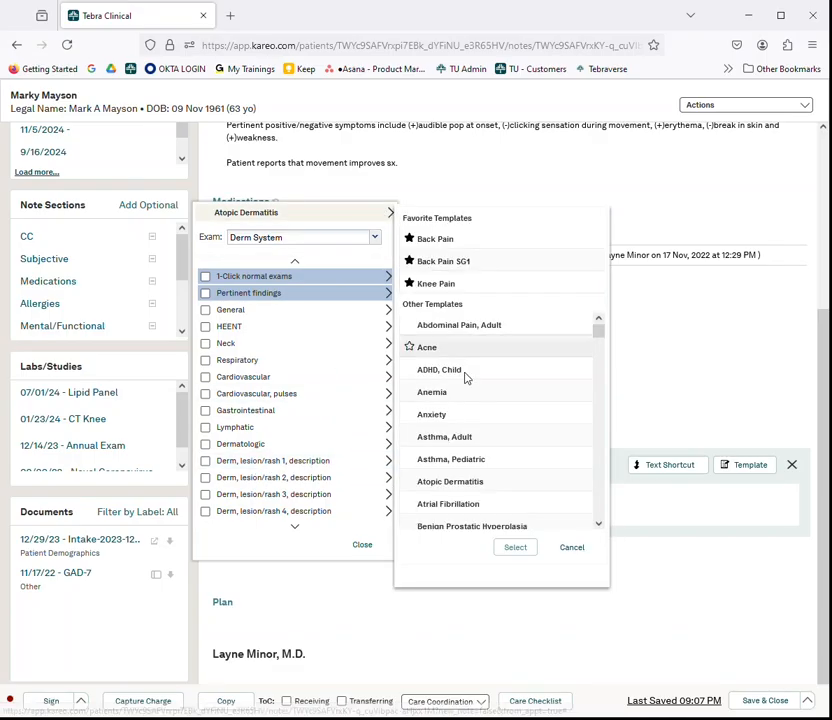
click(455, 511)
click(526, 555)
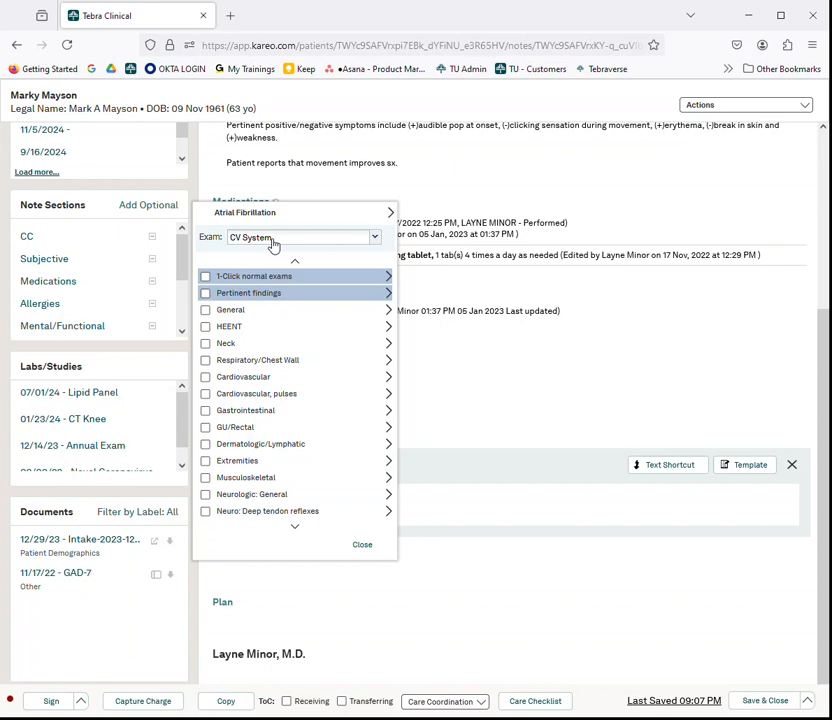
click(375, 238)
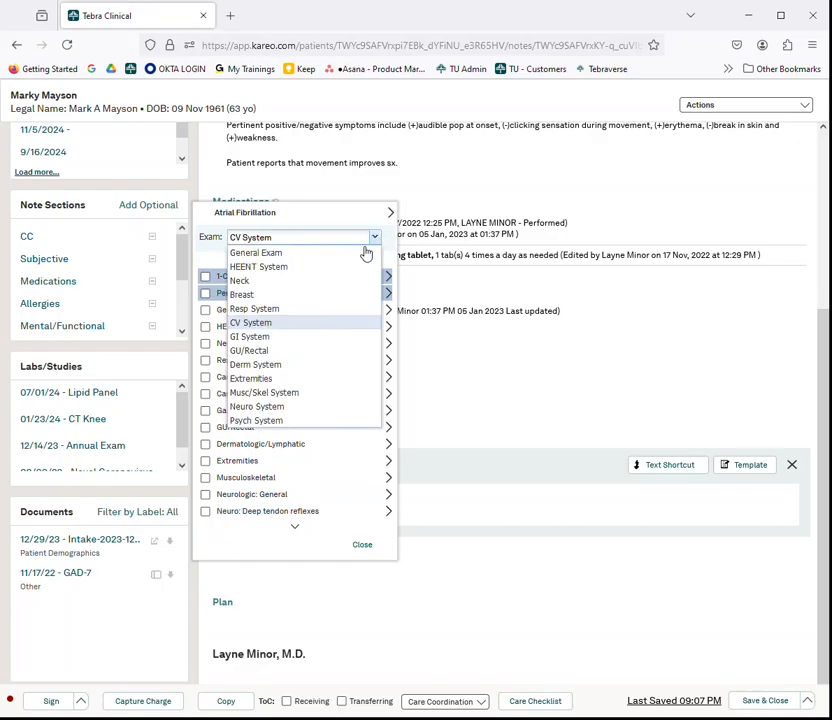
click(291, 395)
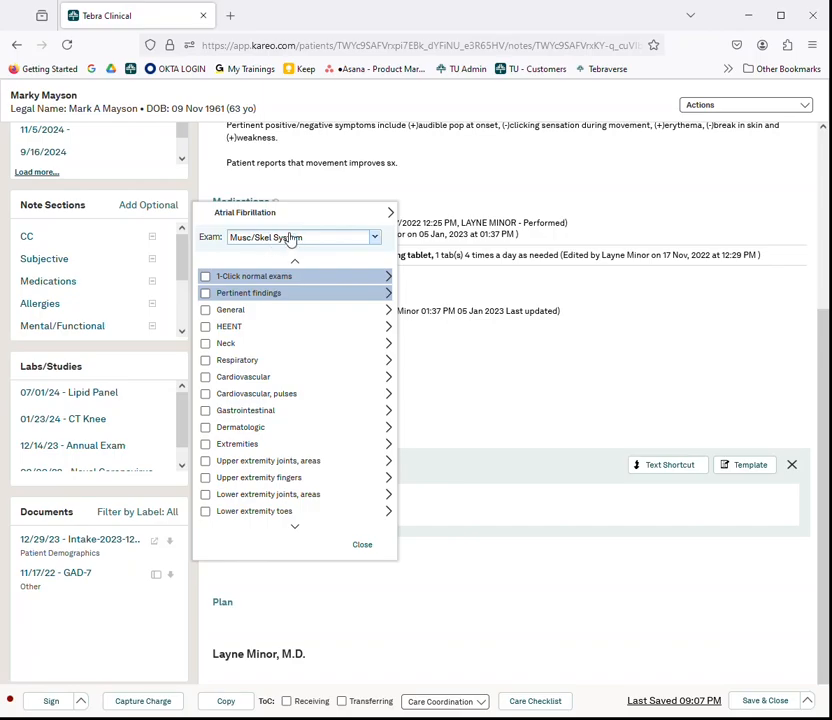
Load the favorite Knee Pain template for the Objective section and select all of its 1-click normal exams.
click(391, 213)
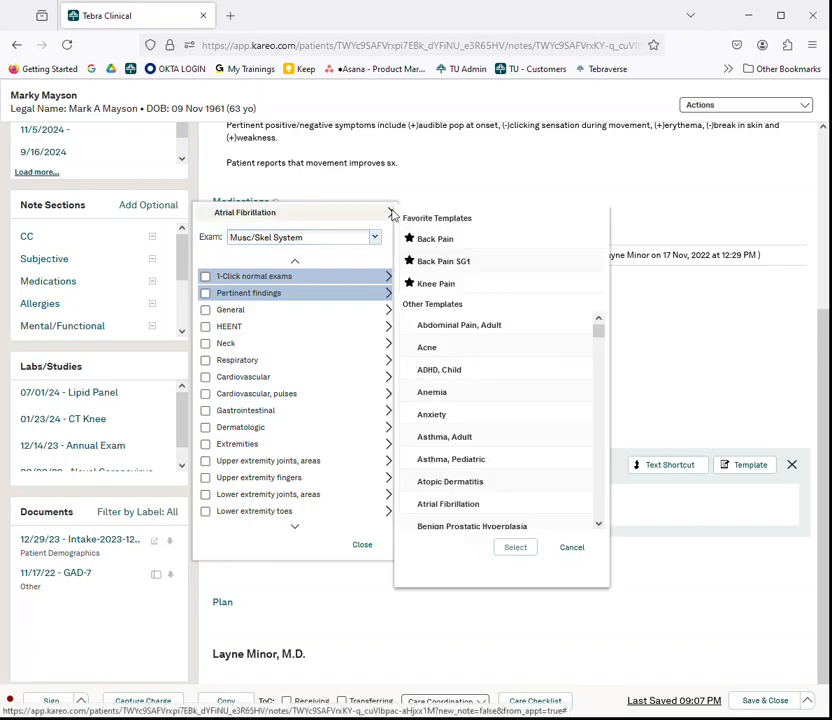
click(446, 283)
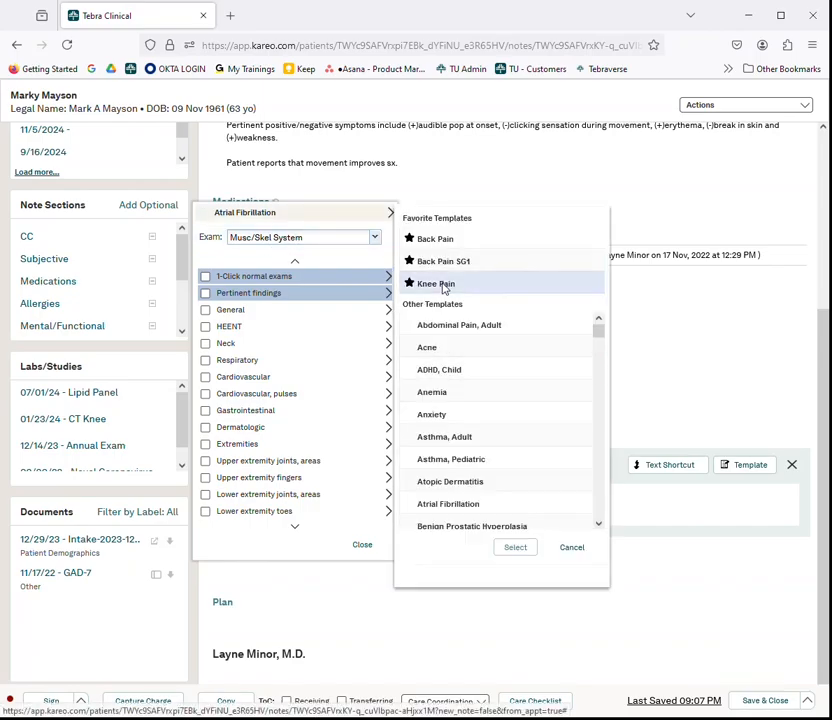
click(514, 547)
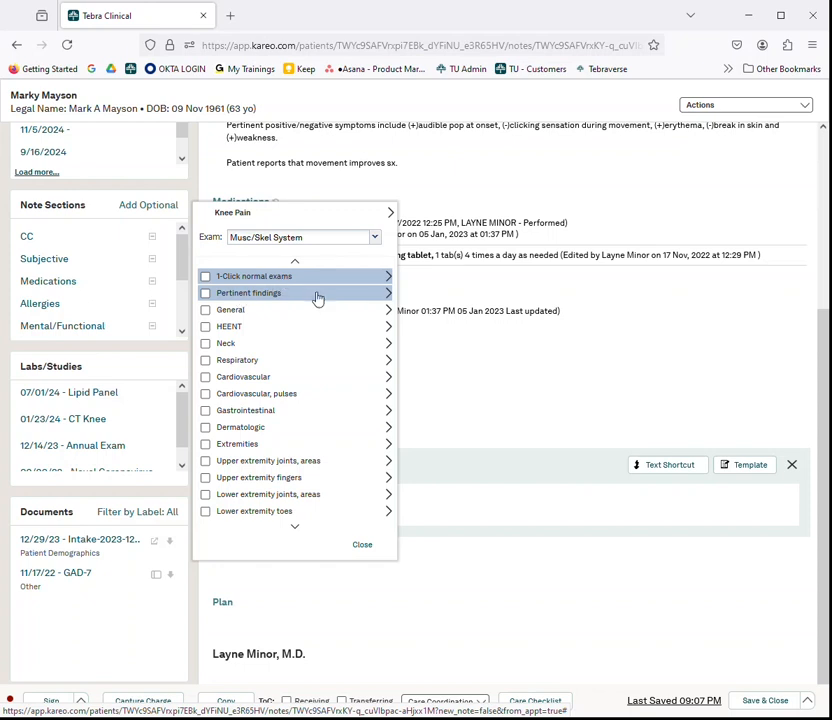
click(386, 280)
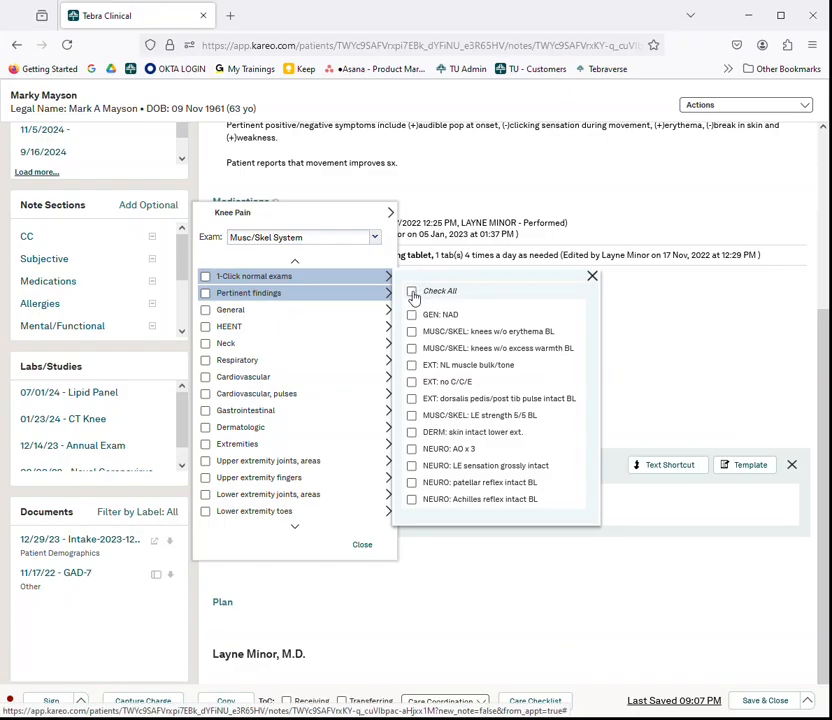
click(412, 292)
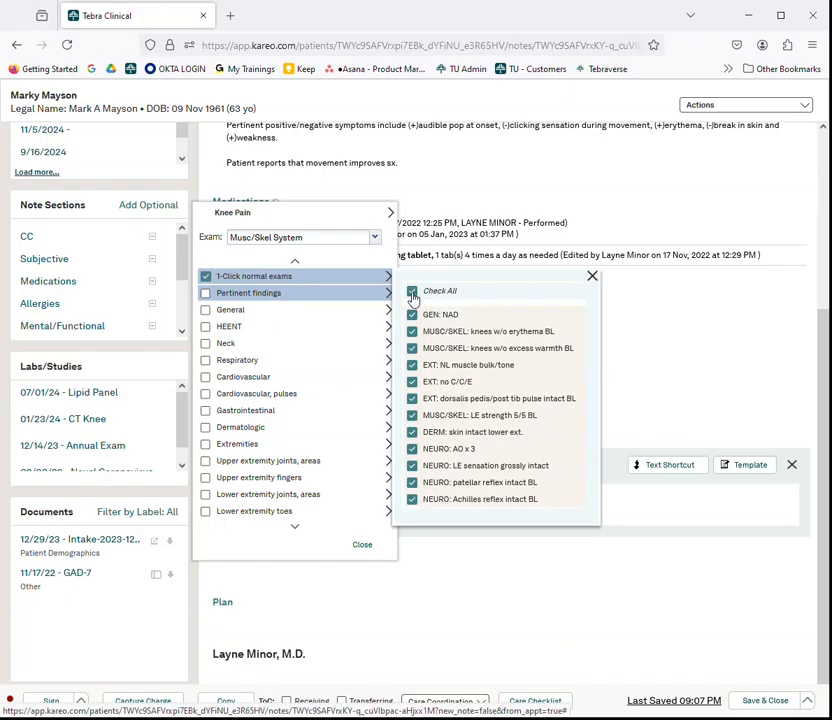
Exclude NL muscle bulk/tone, skin intact lower ext. and patellar reflex intact BL from the 1-click normal exams.
click(412, 366)
click(412, 432)
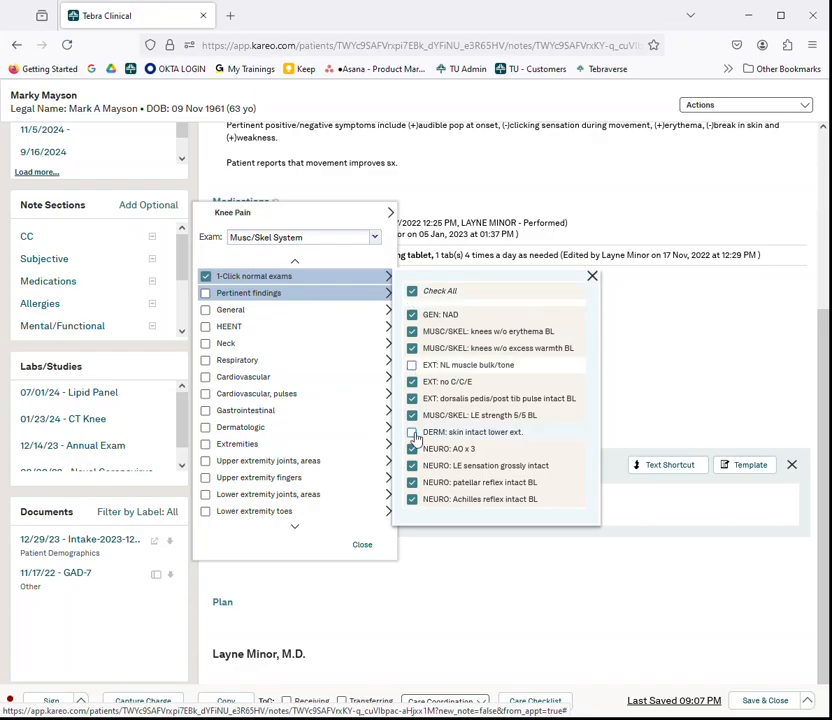
click(411, 485)
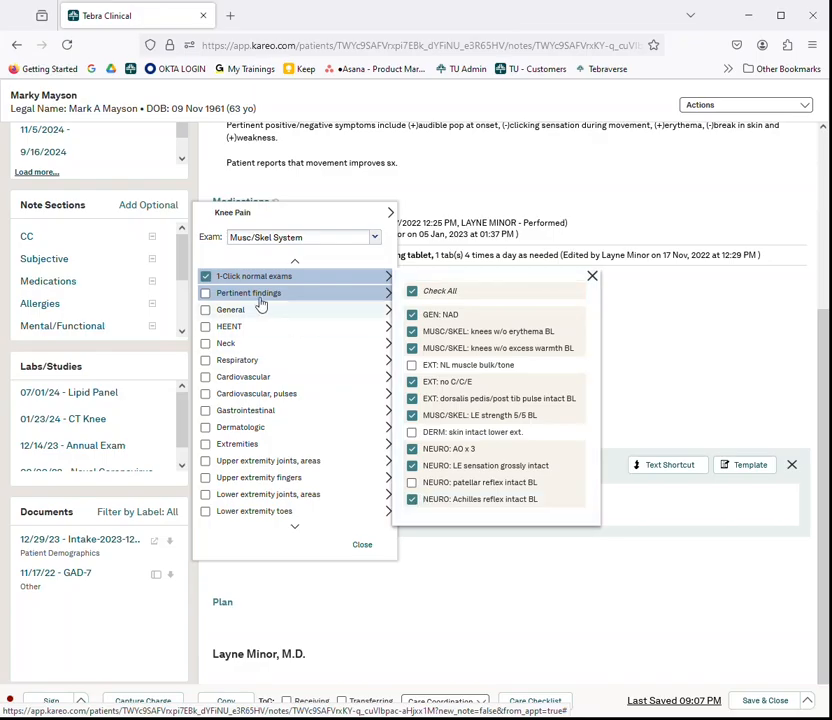
In the pertinent findings, mark L effusion, R knee tenderness and L crepitance positive, and R knee erythema, R knee bony enlargement and bruising negative.
click(342, 297)
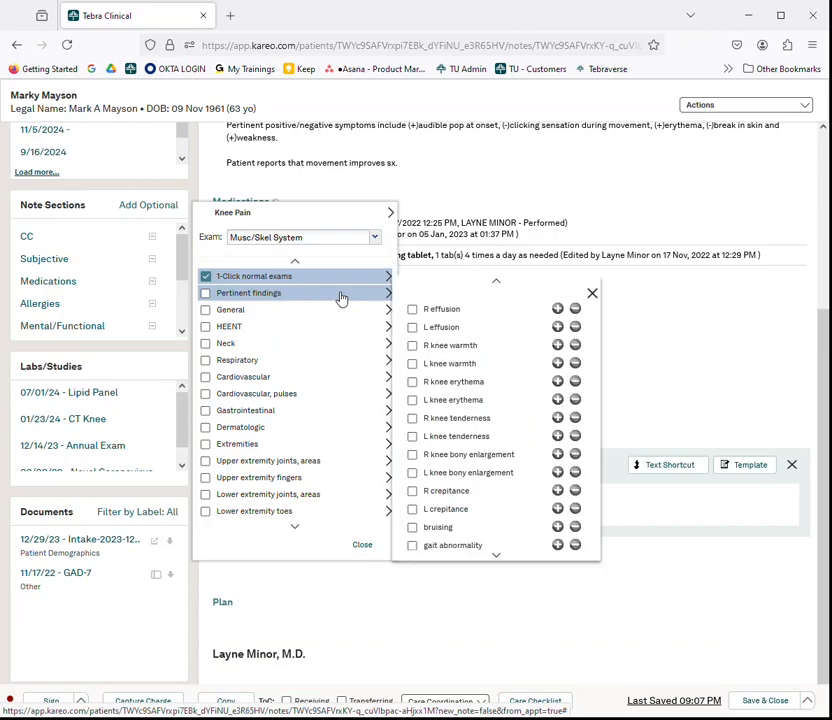
click(557, 327)
click(575, 381)
click(557, 418)
click(575, 454)
click(557, 509)
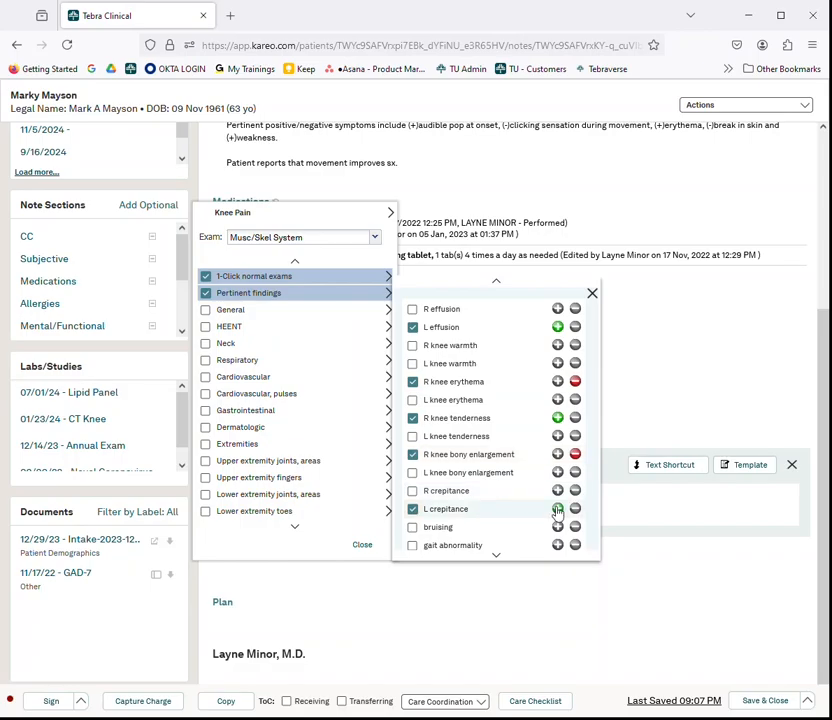
click(575, 527)
Under the pertinent findings' Maneuvers, mark R posterior drawer and R McMurray positive and L posterior drawer negative.
click(497, 556)
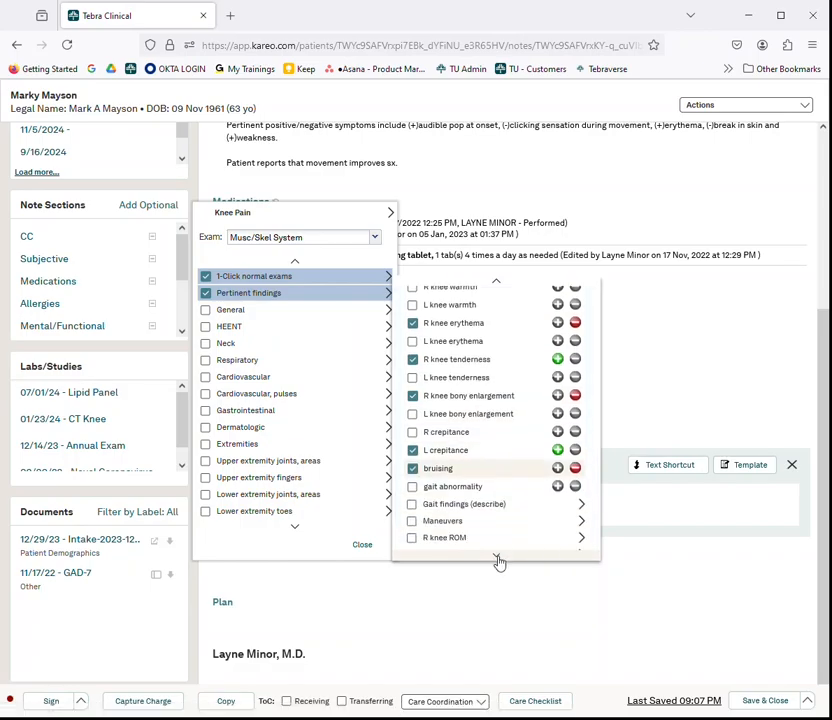
click(576, 529)
click(750, 506)
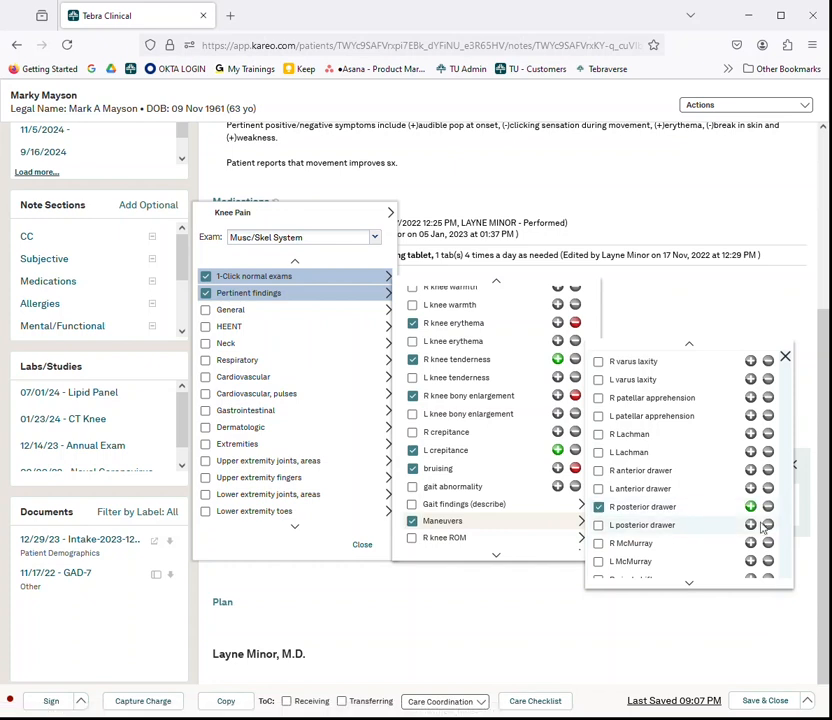
click(767, 525)
click(750, 543)
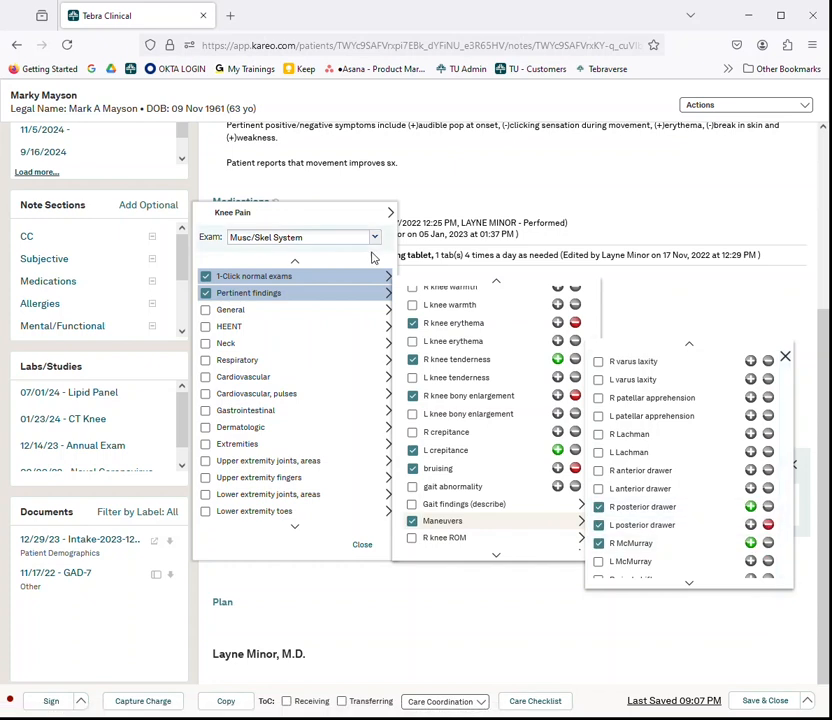
Mark NAD positive in the General exam, and scleral icterus positive and hearing grossly intact negative in HEENT.
click(296, 315)
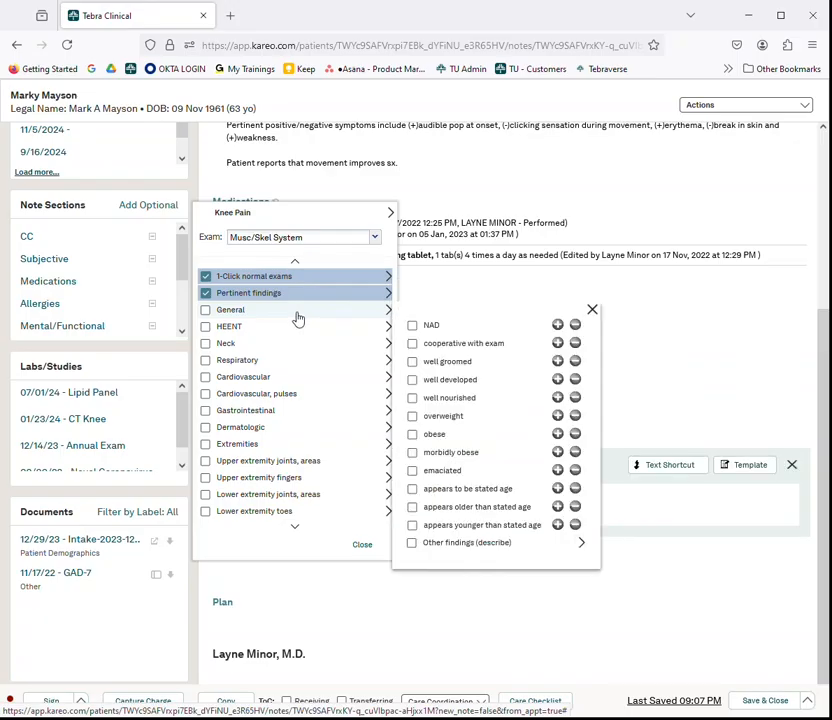
click(558, 325)
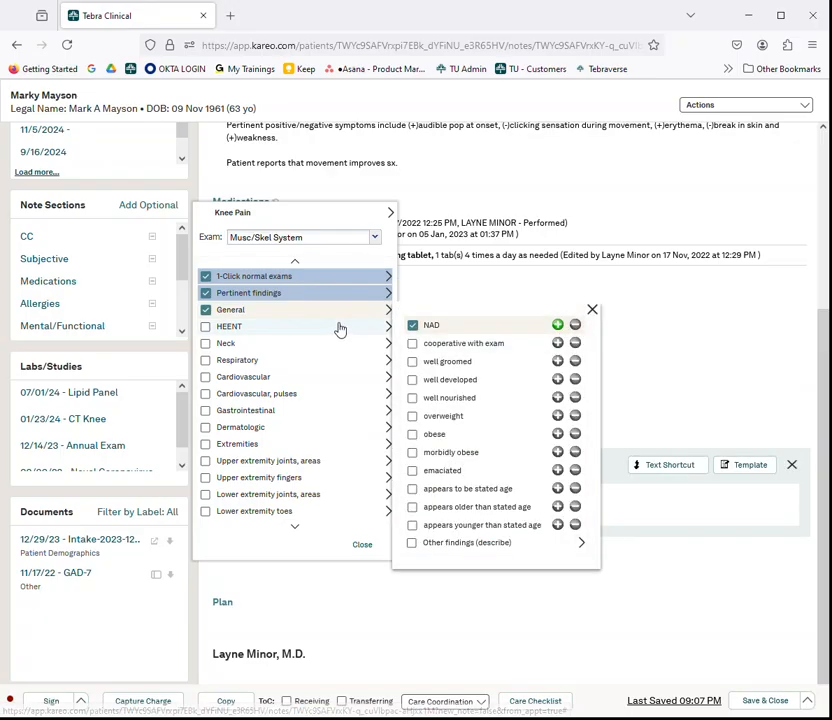
click(340, 330)
click(557, 392)
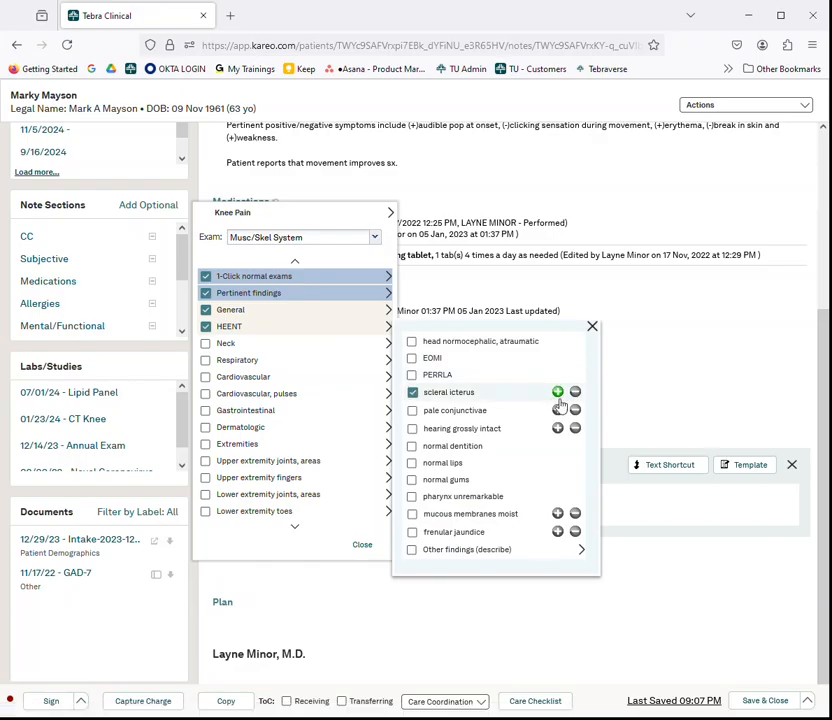
click(575, 428)
In the Neck exam, mark hepatojugular reflex elicited as positive and select neck not enlarged.
click(347, 355)
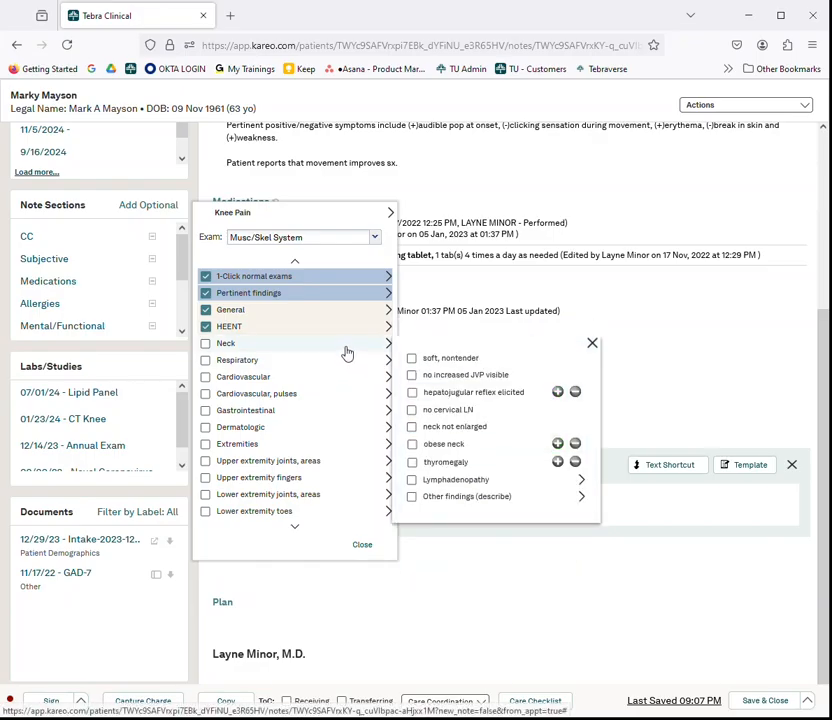
click(557, 392)
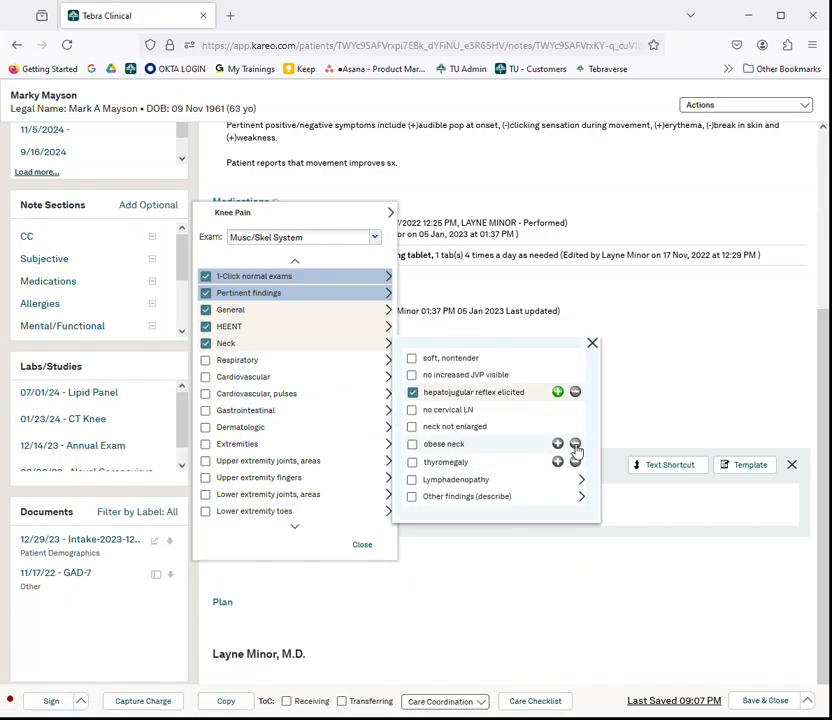
click(412, 427)
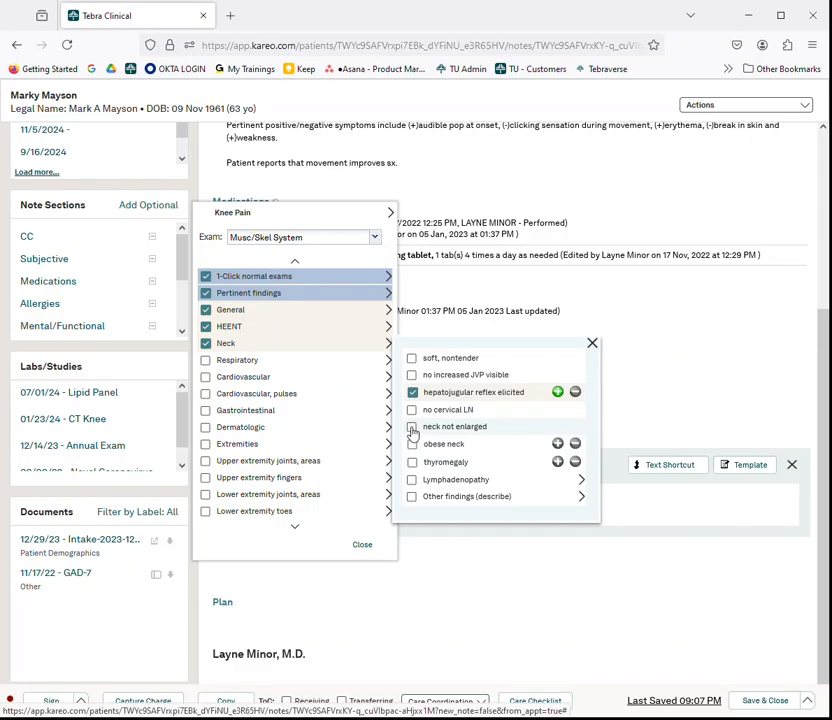
Check the Respiratory findings, exam systems and template choices, and close the template to insert the selected findings into the Objective section.
click(301, 371)
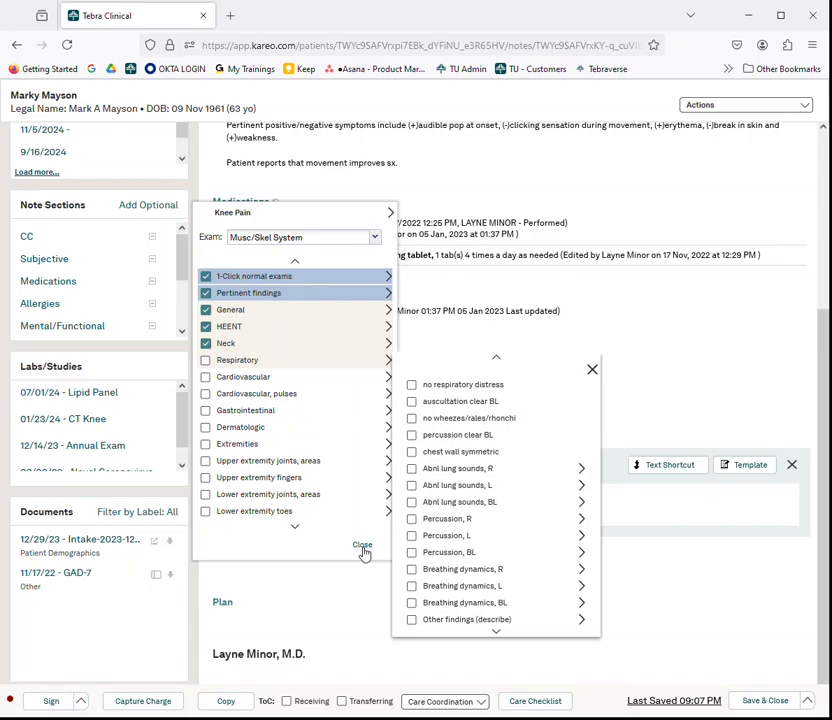
click(376, 238)
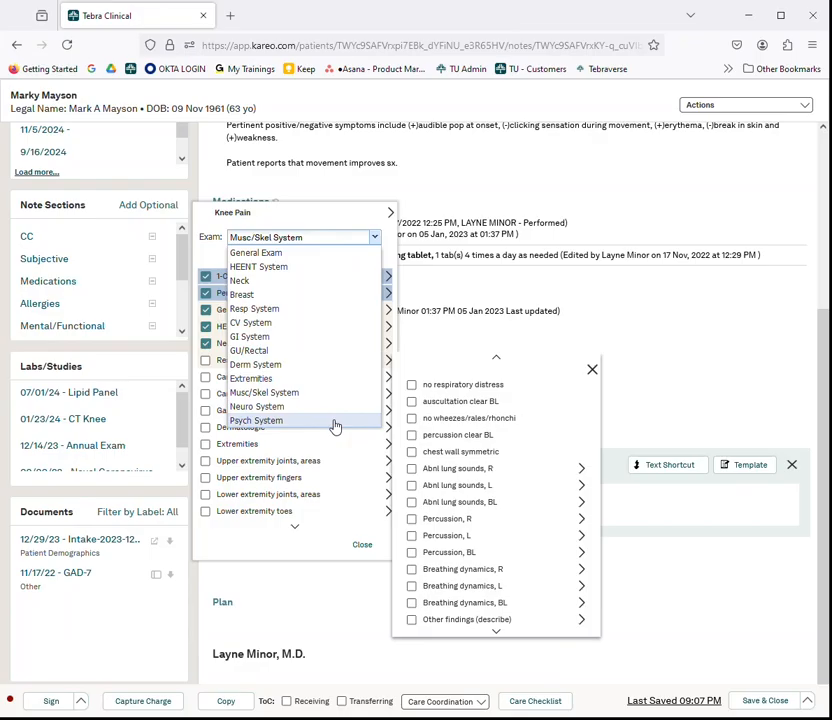
click(340, 222)
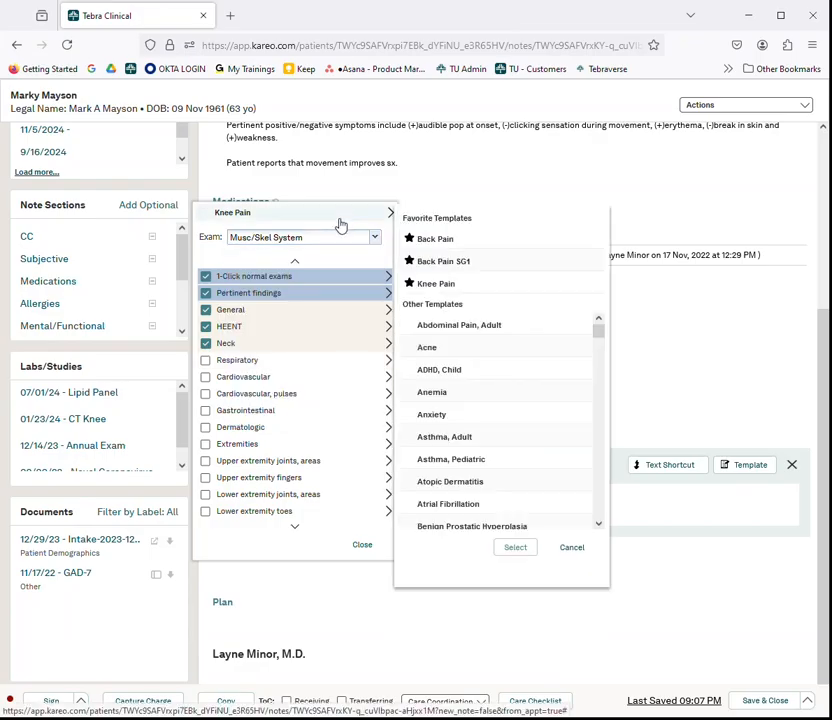
click(362, 544)
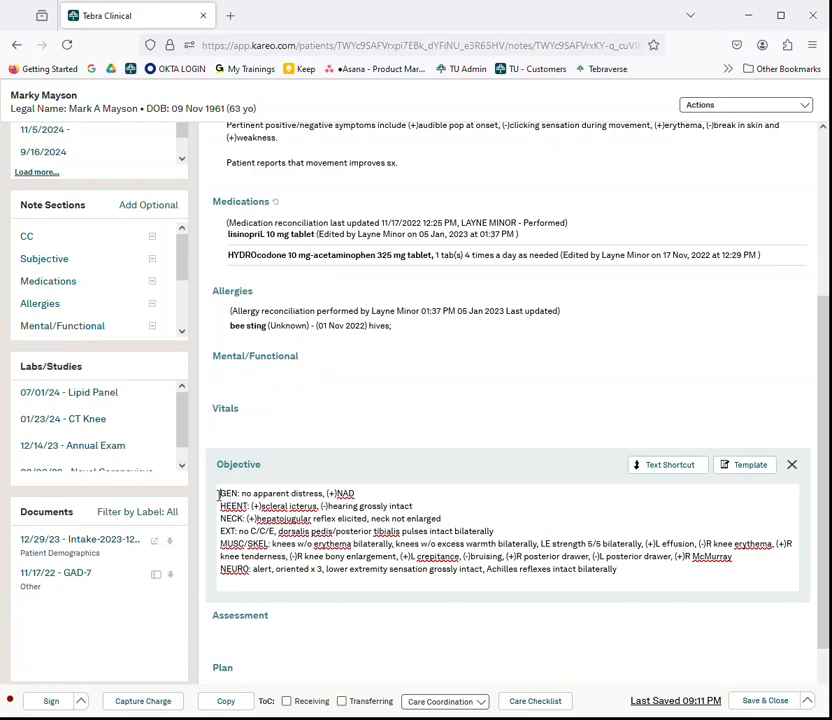
Review the inserted Objective text and reopen its template to examine the remaining exam categories and exam systems.
drag(219, 494, 235, 496)
click(316, 464)
click(240, 493)
click(750, 466)
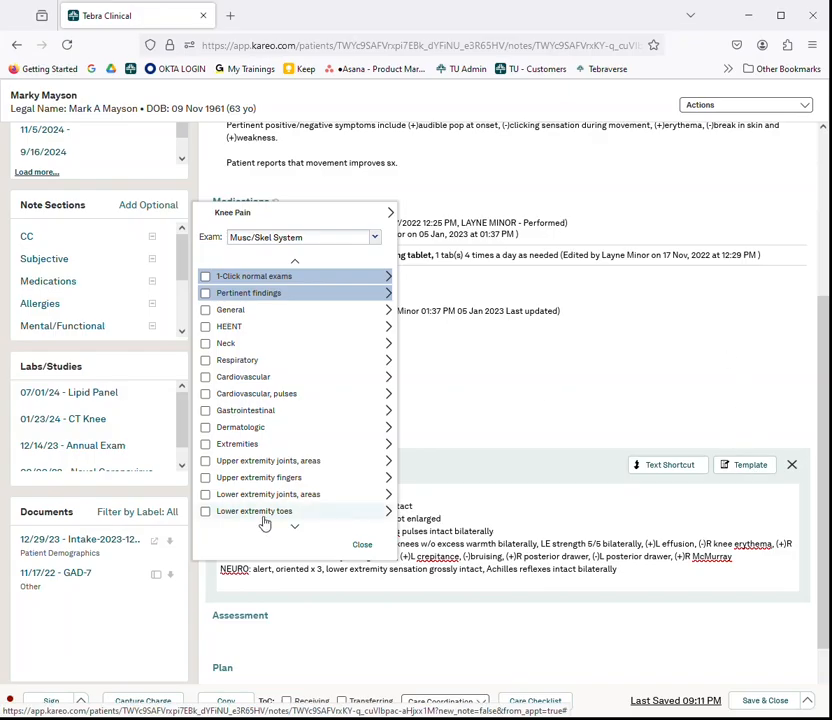
click(294, 528)
click(297, 528)
click(297, 528)
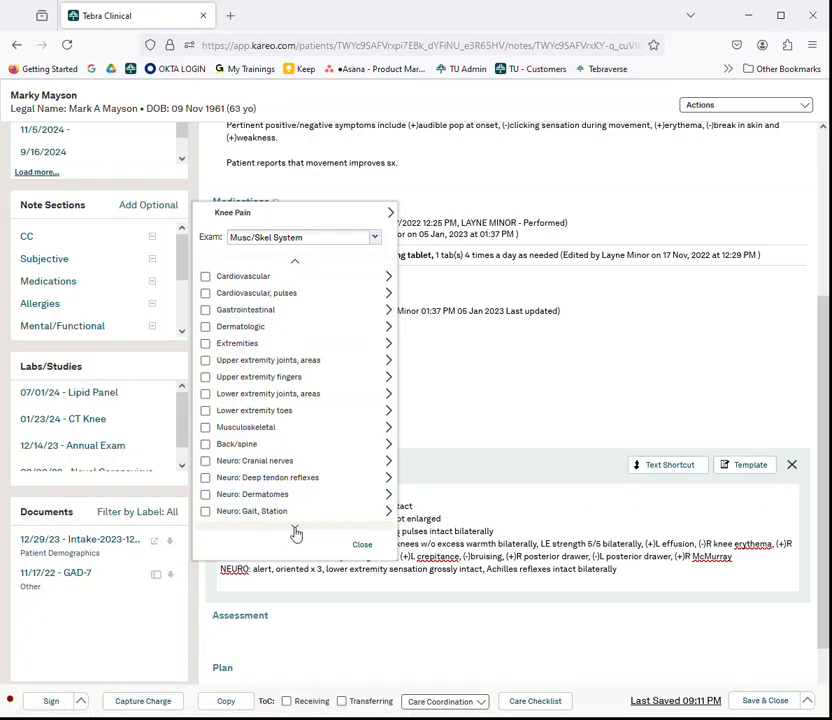
click(372, 240)
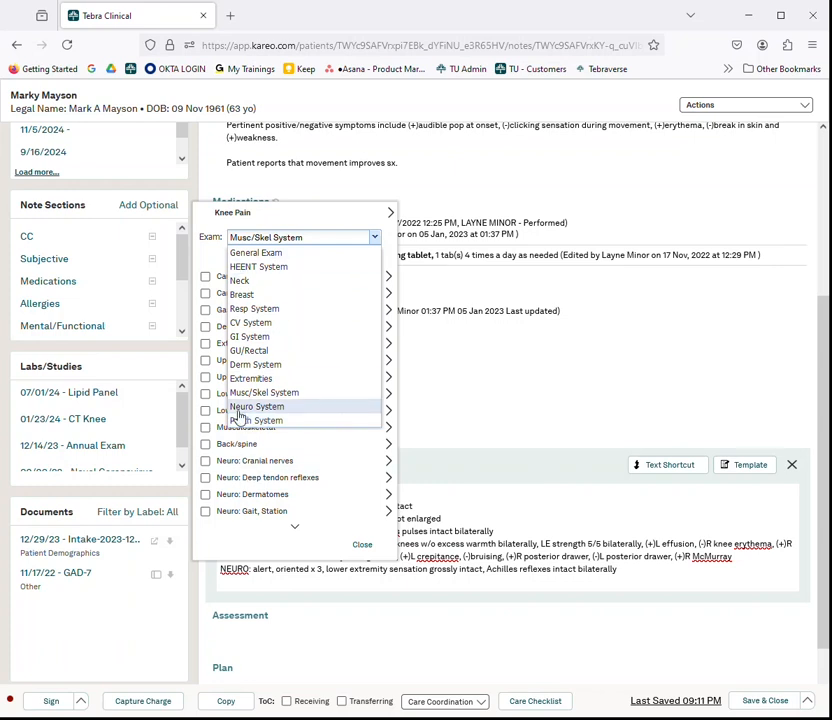
click(362, 548)
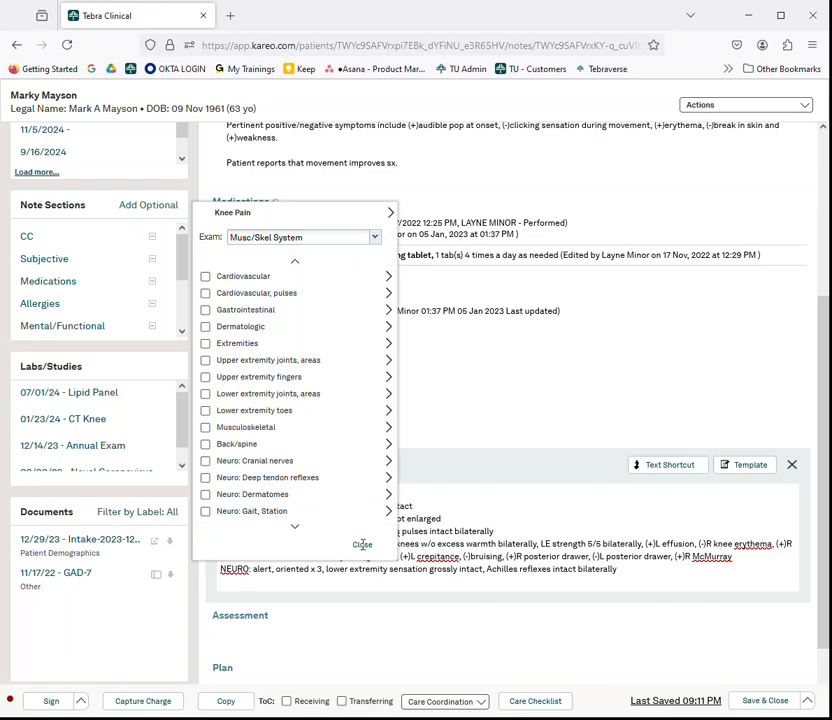
click(362, 545)
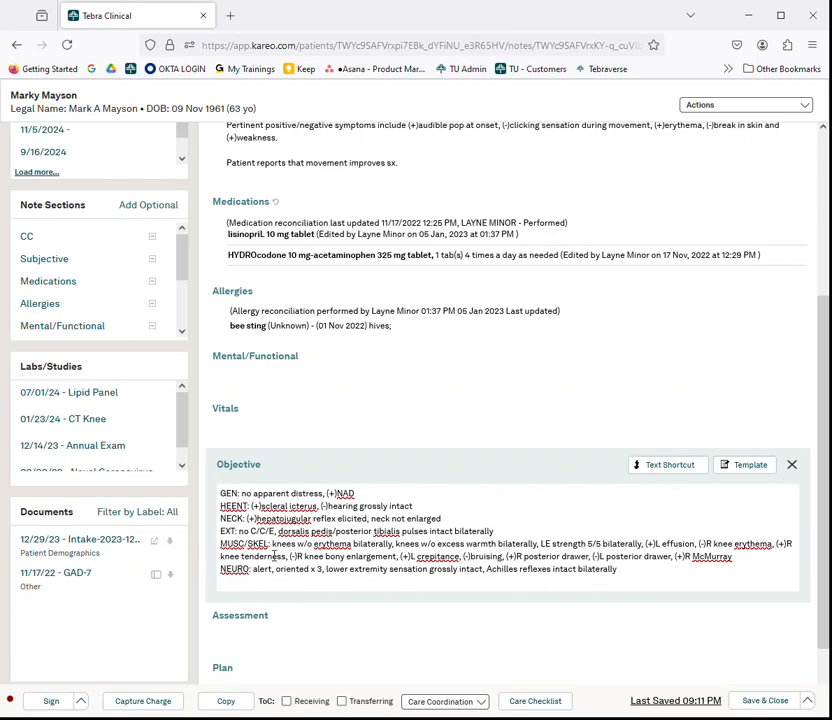
Close the Objective section and open the Knee Pain template for the note's Plan section, checking the available templates.
scroll(330, 550, down, 1)
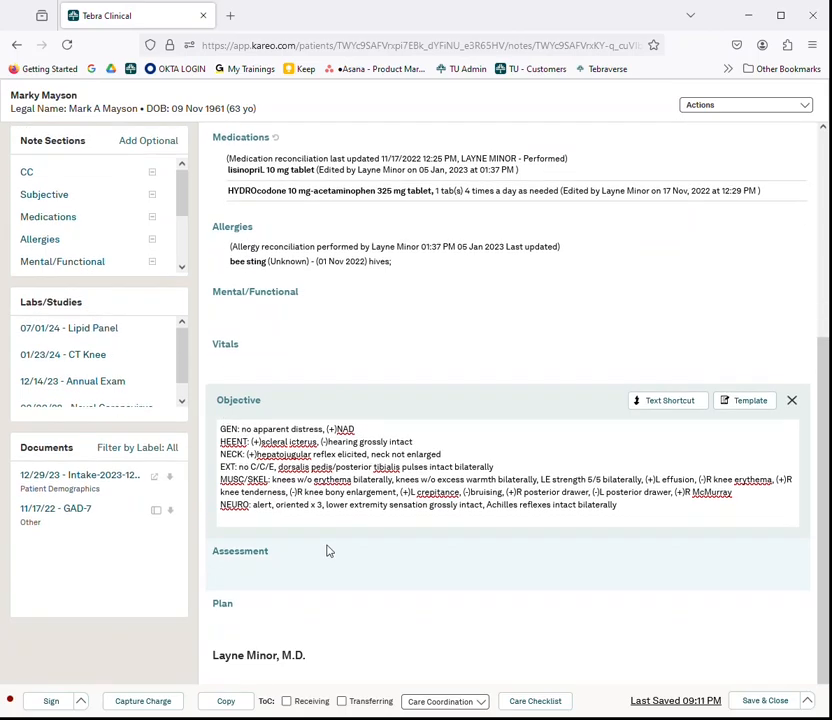
click(791, 401)
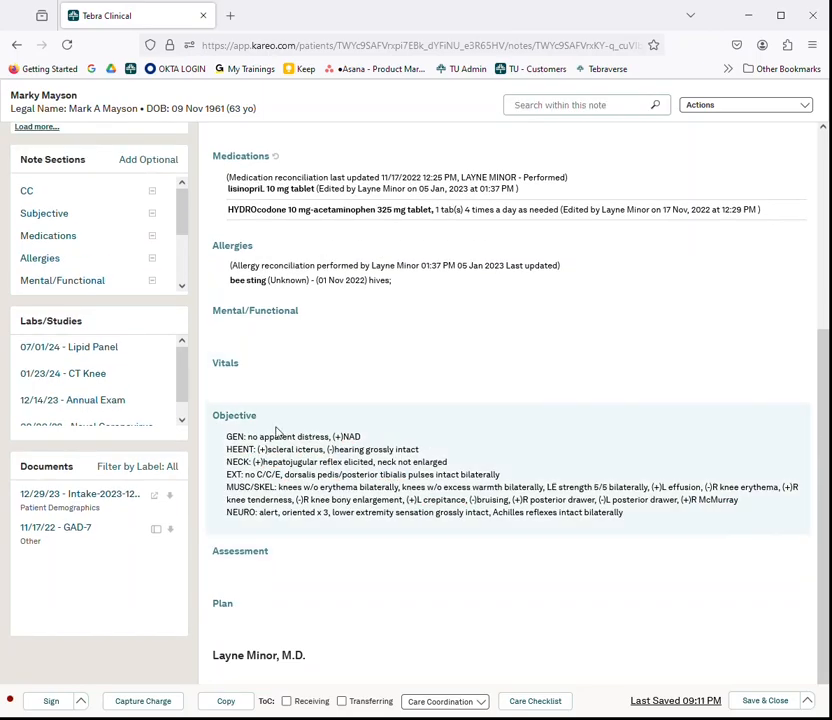
click(221, 605)
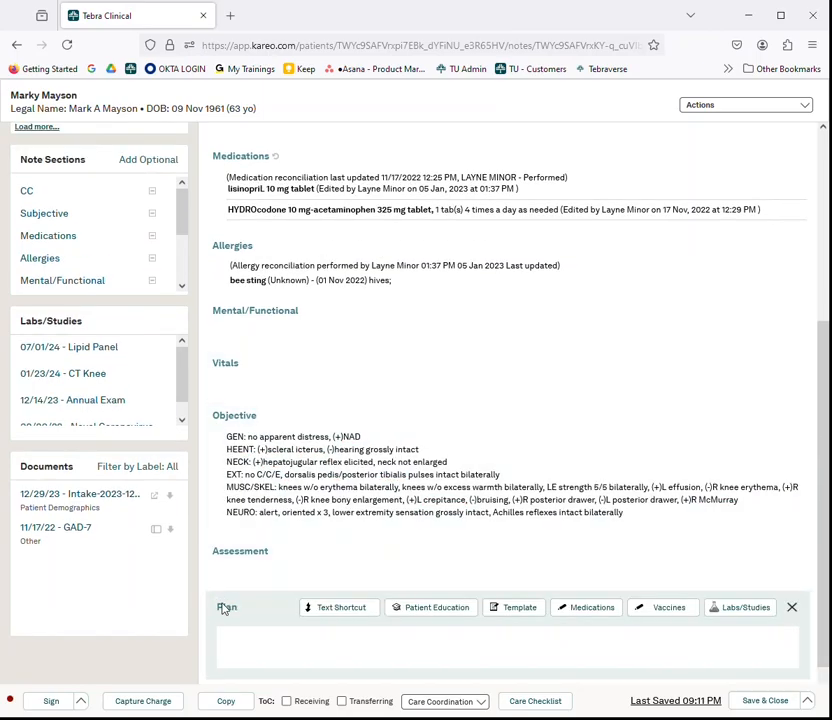
click(521, 610)
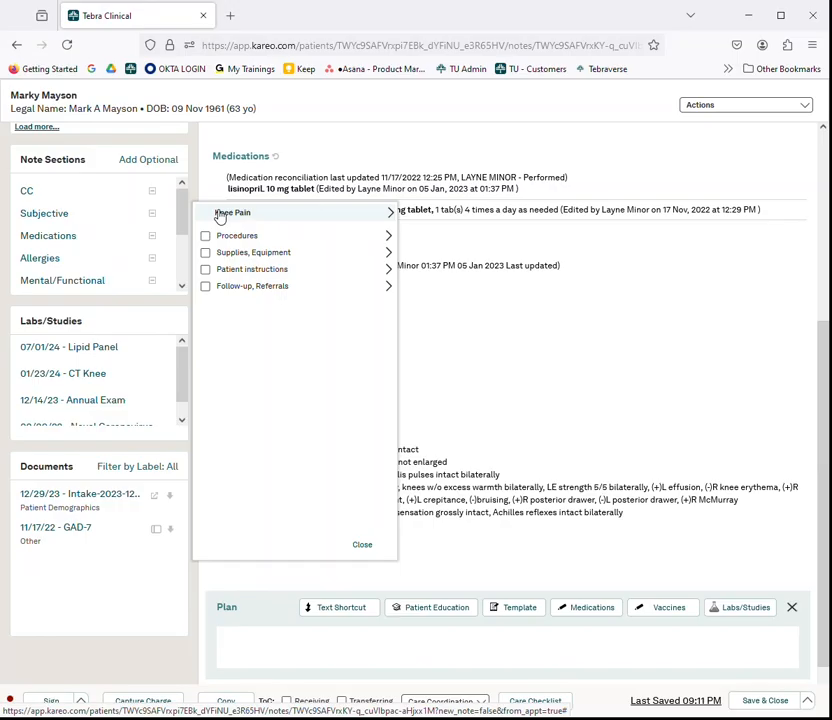
click(390, 215)
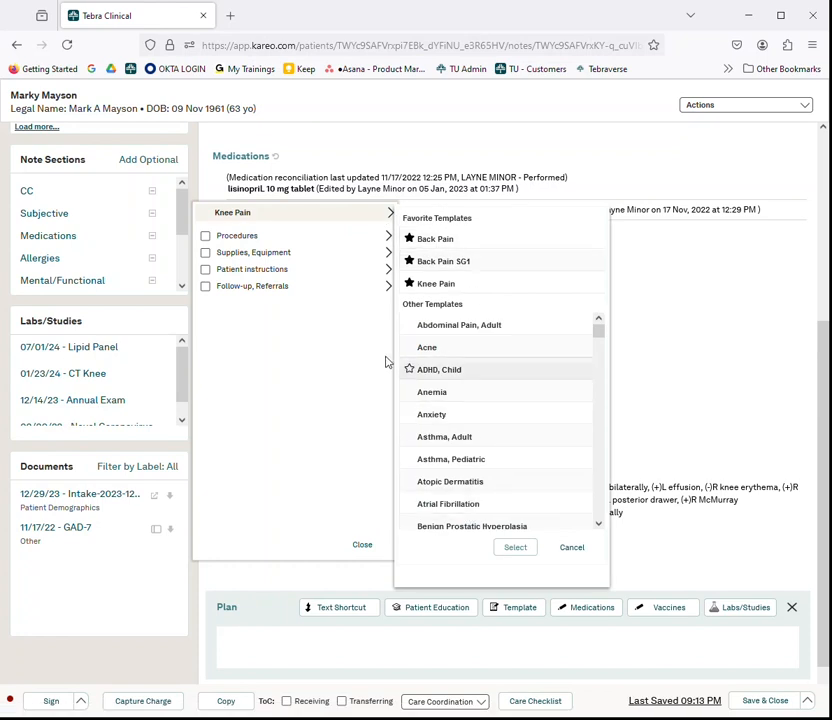
Add the procedures diagnostic knee arthrocentesis, intra-articular corticosteroid knee injection and diagnostic bursa aspiration to the Plan.
click(305, 241)
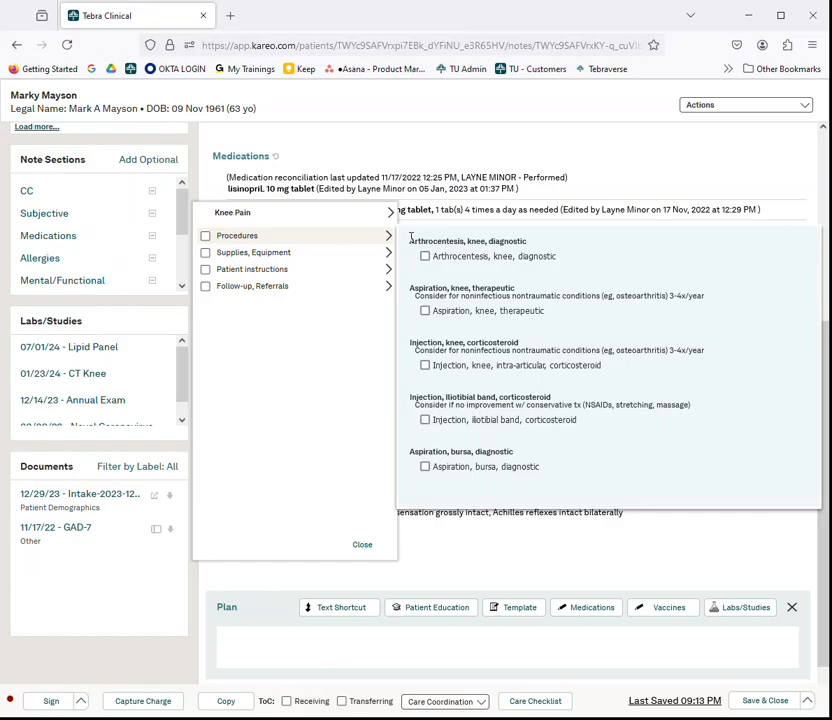
drag(410, 238, 536, 241)
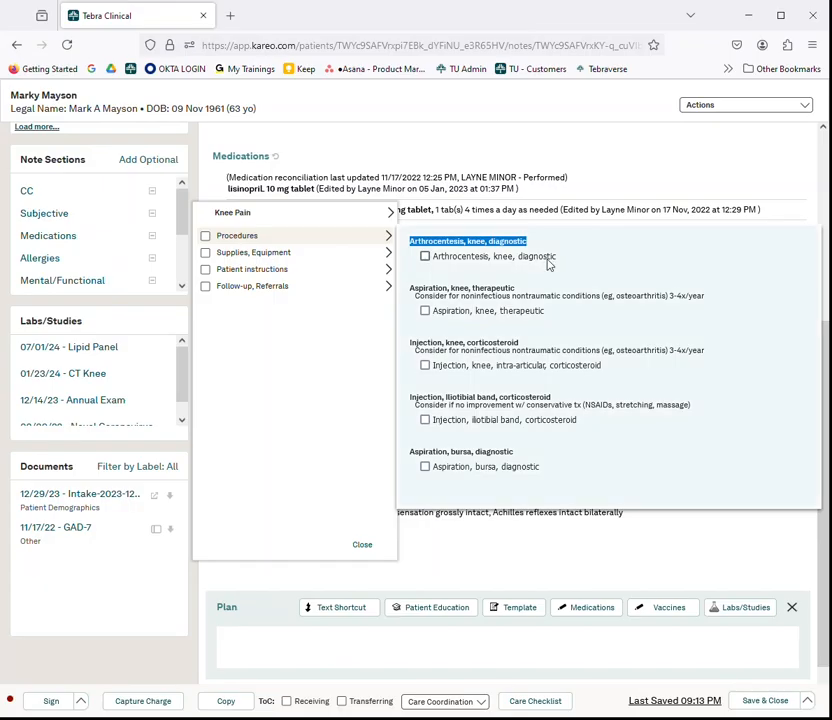
click(426, 258)
click(425, 366)
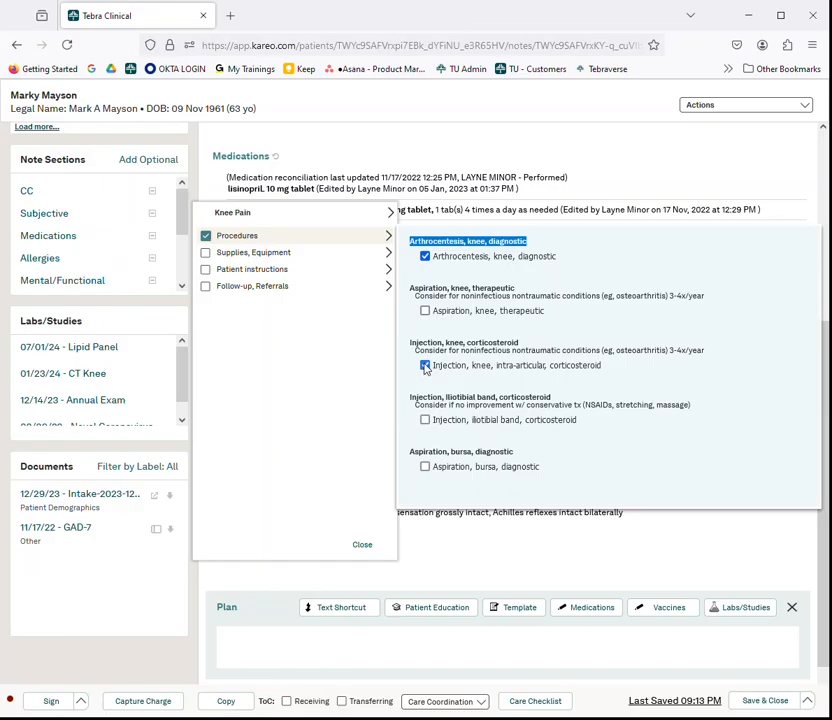
click(425, 467)
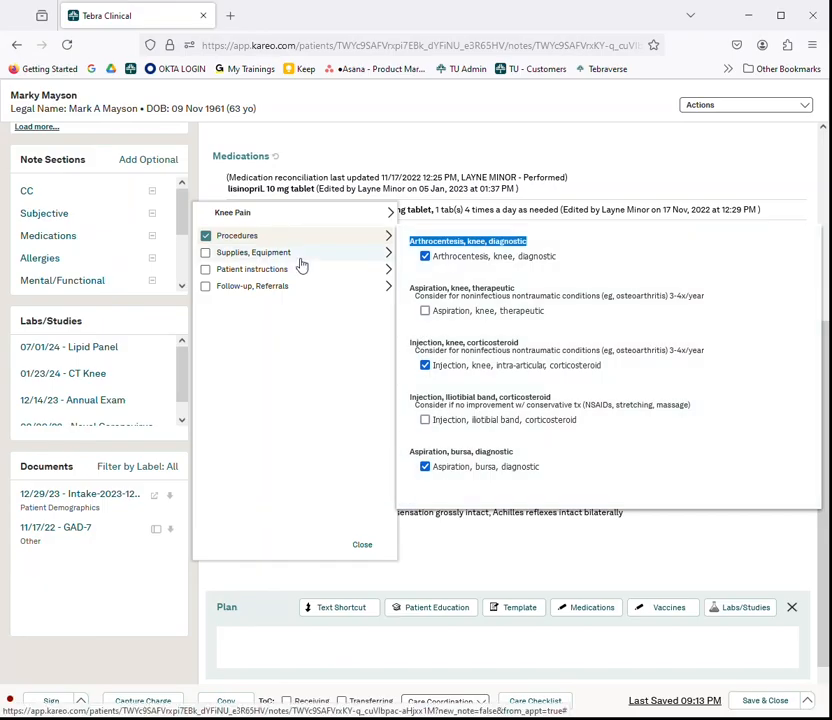
Select Splint and Crutches, both use as instructed, under the Plan template's Supplies, Equipment.
mouse_move(425, 469)
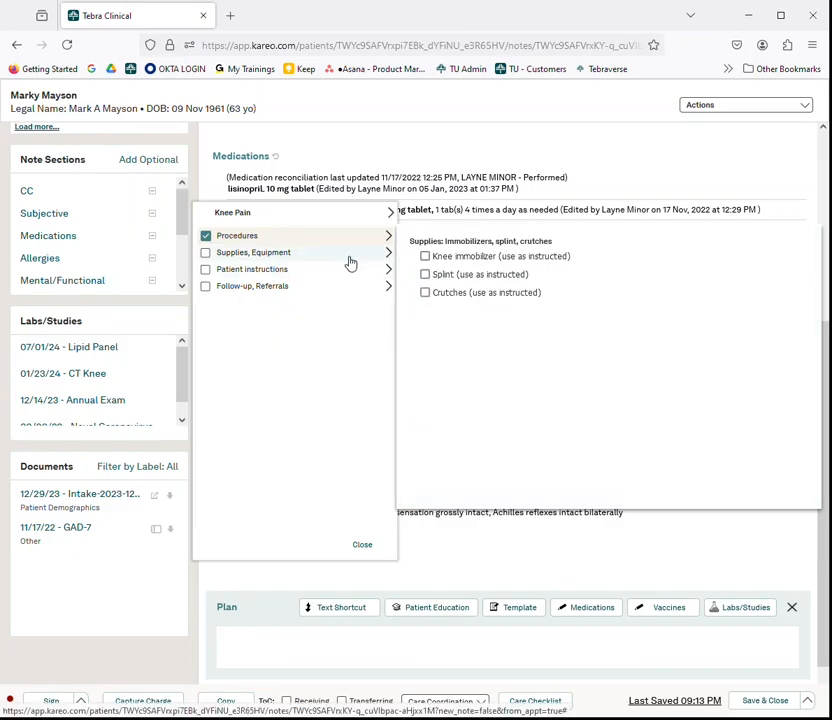
drag(409, 242, 565, 247)
click(426, 275)
click(427, 292)
Select the patient instructions Splint use and care instructions given, Take OTC naproxen prn and Weight-bearing as tolerated.
click(278, 271)
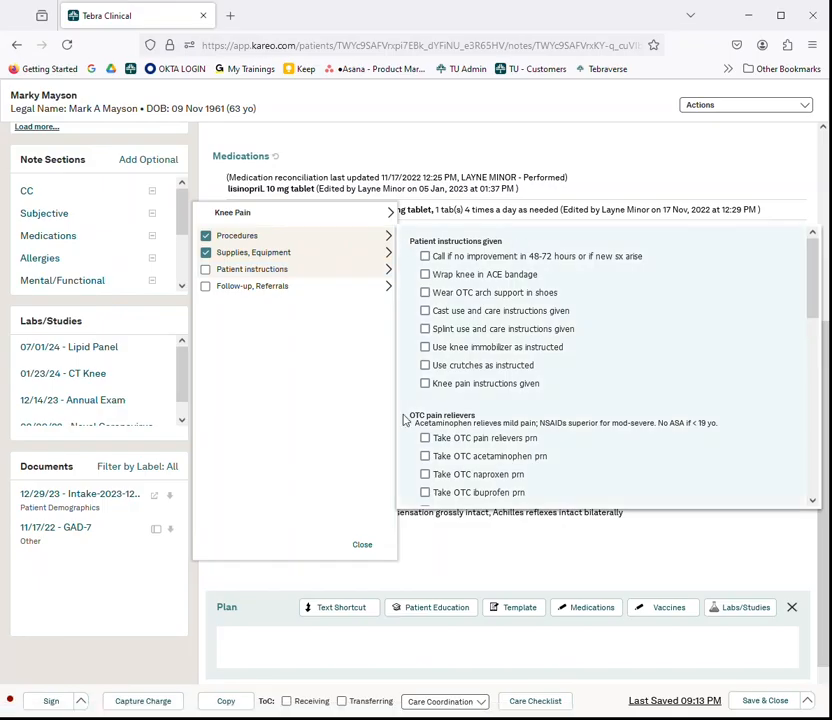
click(425, 329)
click(425, 474)
scroll(566, 423, down, 2)
scroll(565, 430, down, 1)
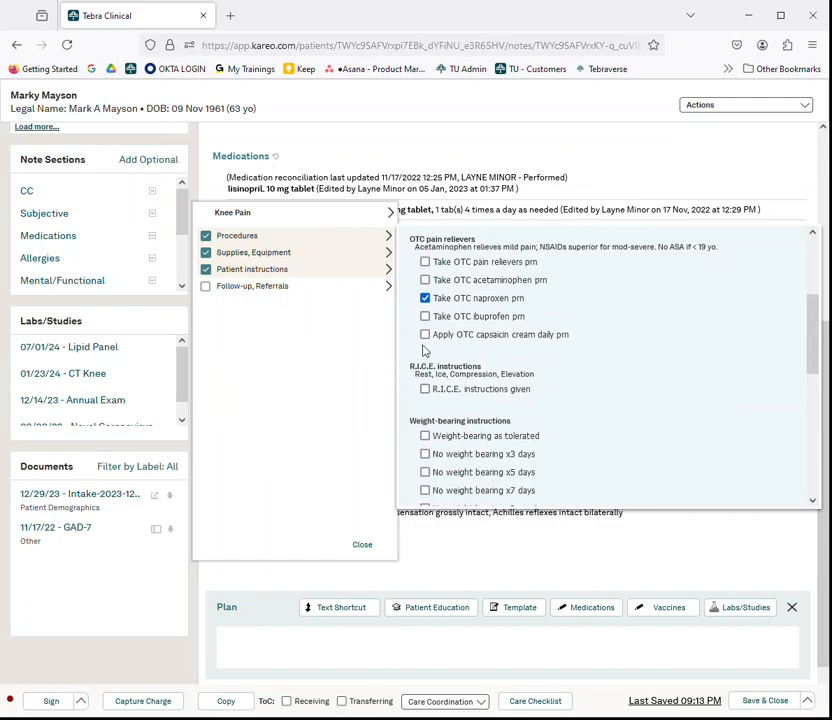
click(425, 435)
Select Return visit in 2 weeks, Admit to hospital and Refer to Rheumatology under Follow-up, Referrals, and close the template to fill the Plan.
mouse_move(293, 294)
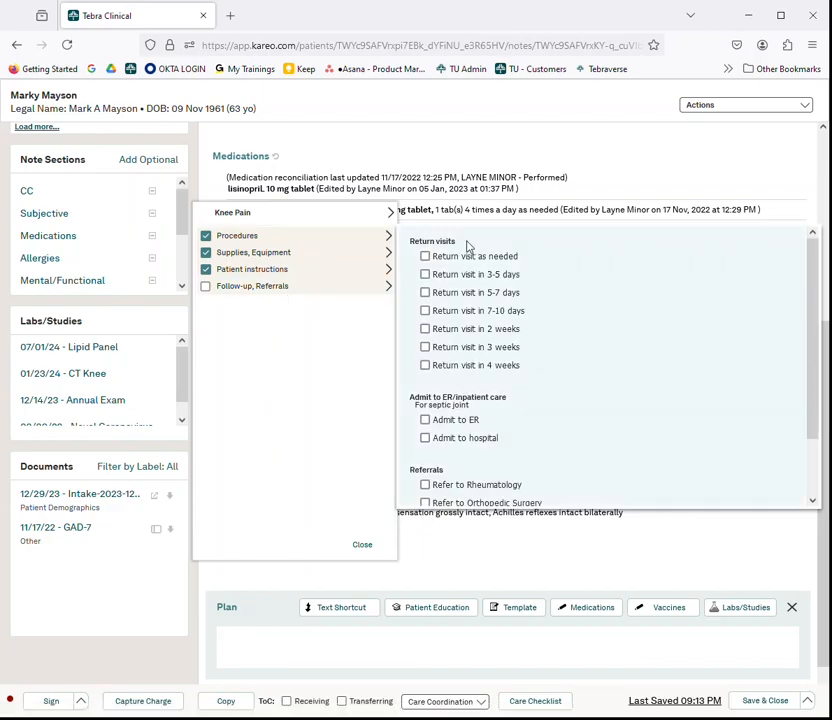
click(426, 329)
click(426, 439)
click(426, 485)
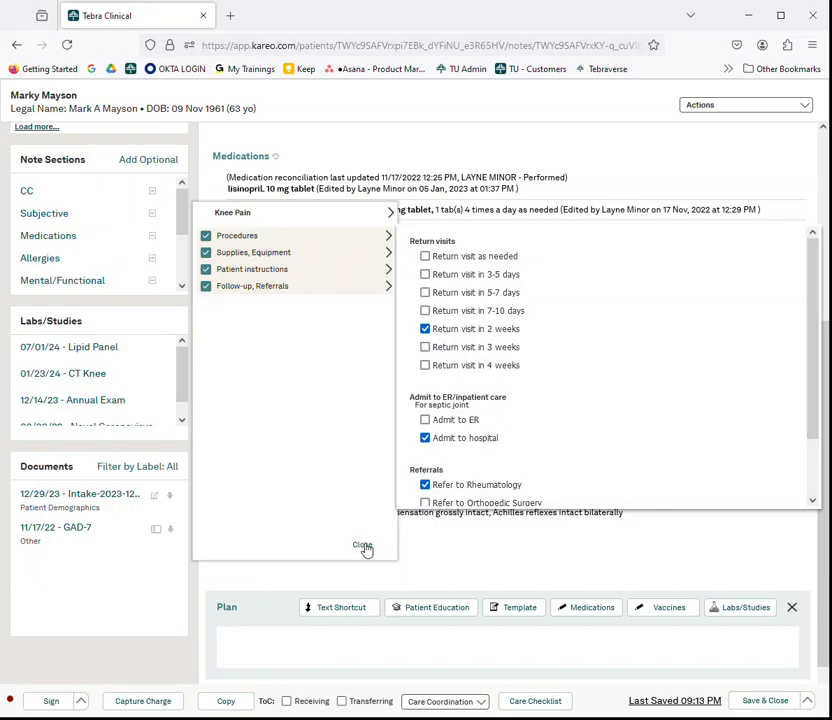
click(364, 548)
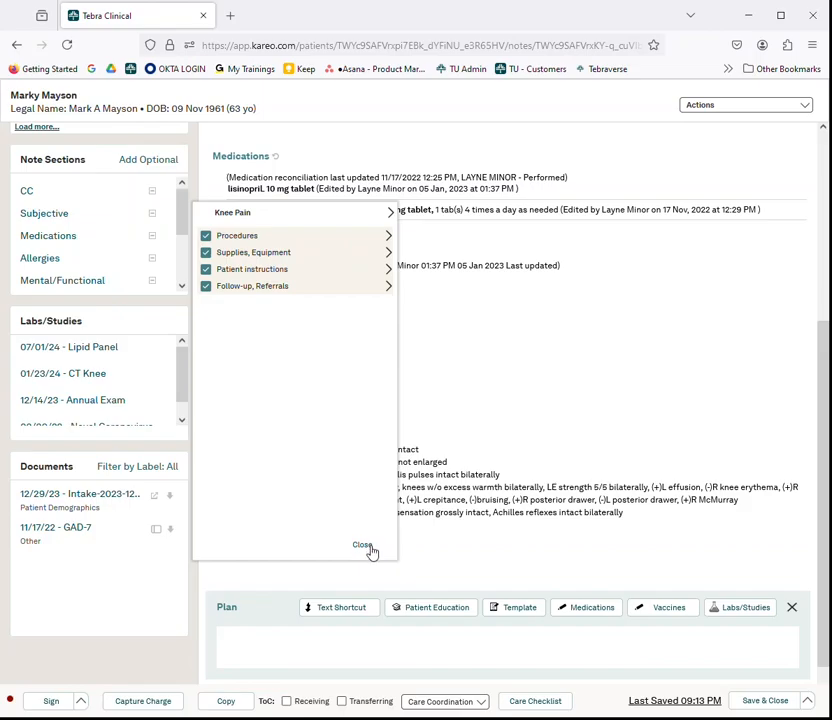
click(366, 551)
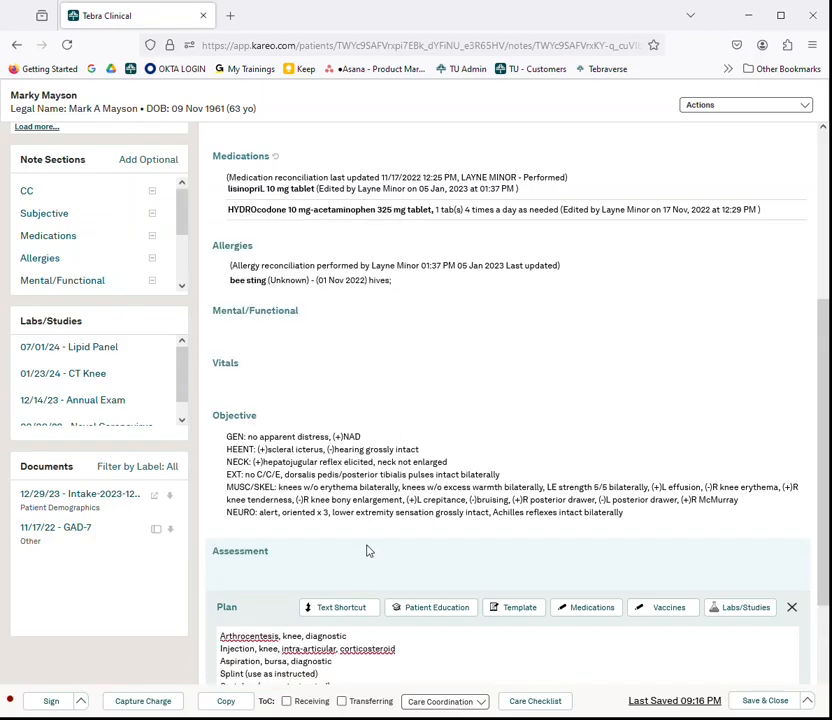
Review the completed note, reopen the Subjective section's Knee Pain template to examine its Onset/Activity type options, and close the template.
scroll(366, 551, down, 3)
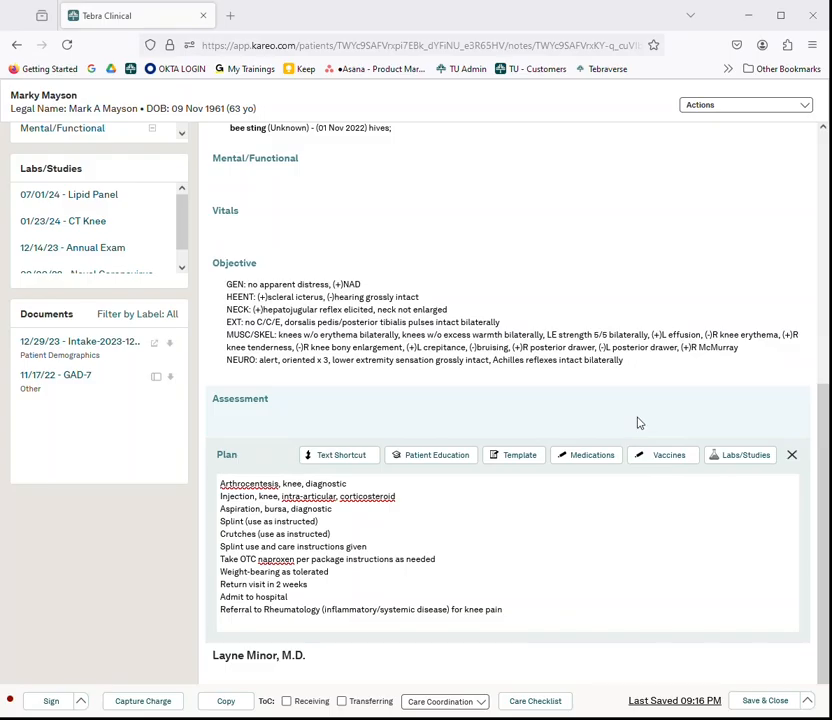
scroll(669, 373, up, 3)
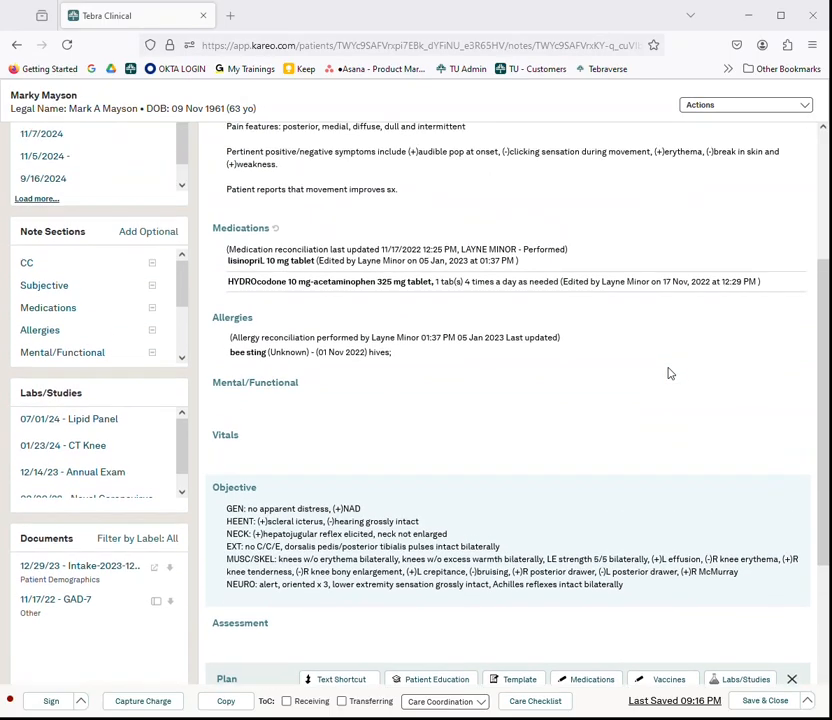
scroll(669, 373, up, 3)
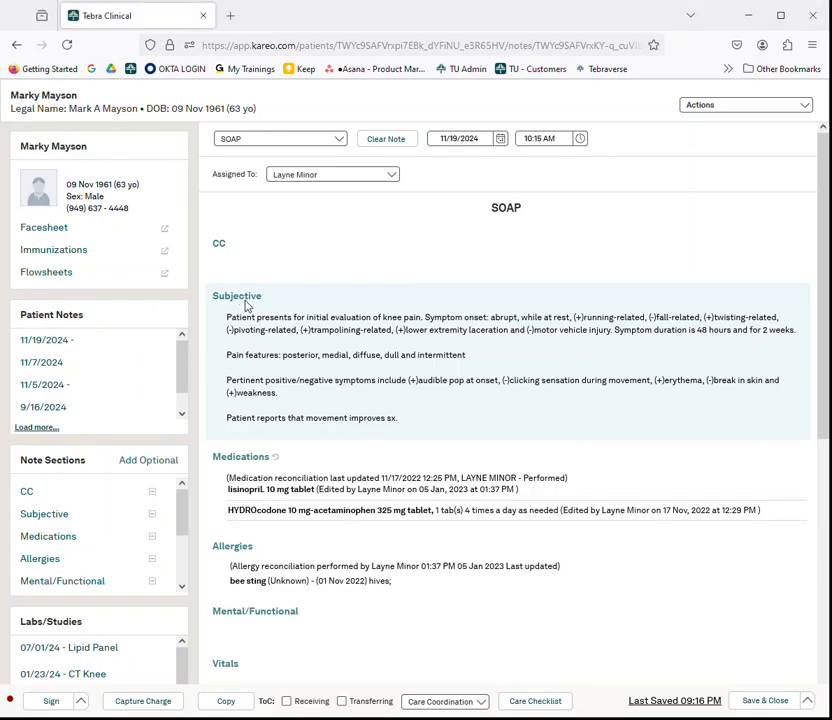
click(247, 305)
click(757, 305)
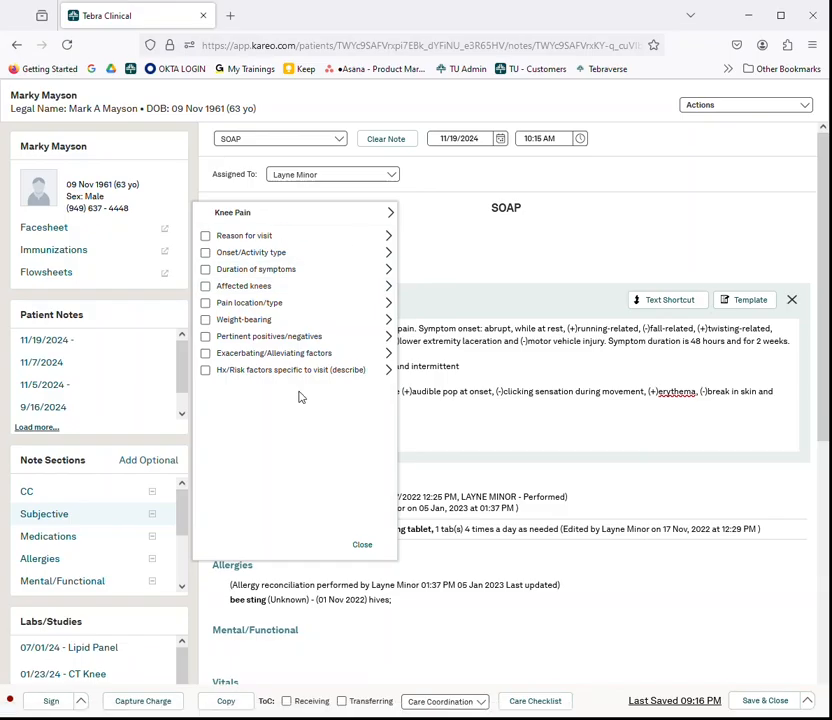
click(389, 253)
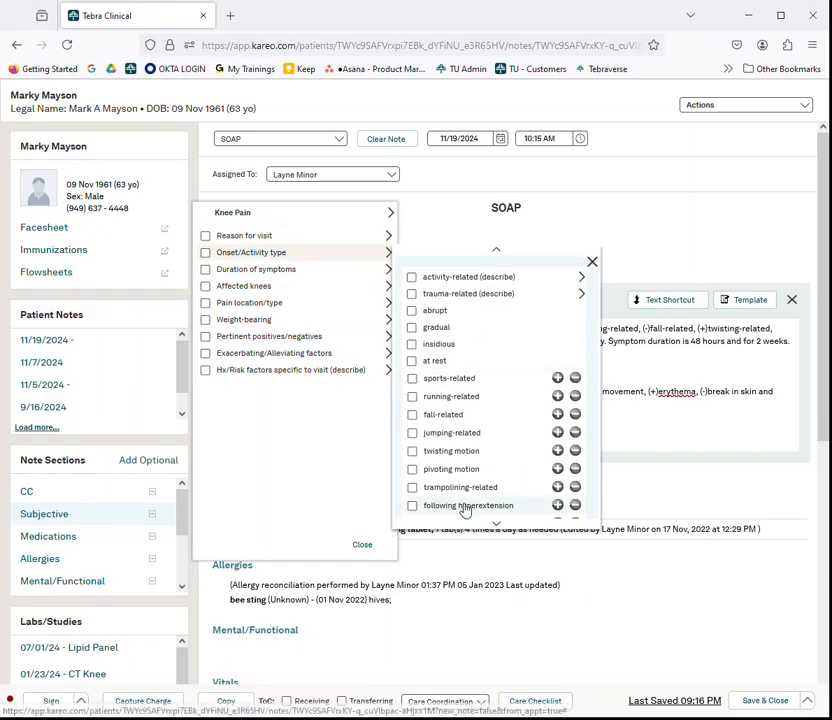
scroll(416, 501, down, 3)
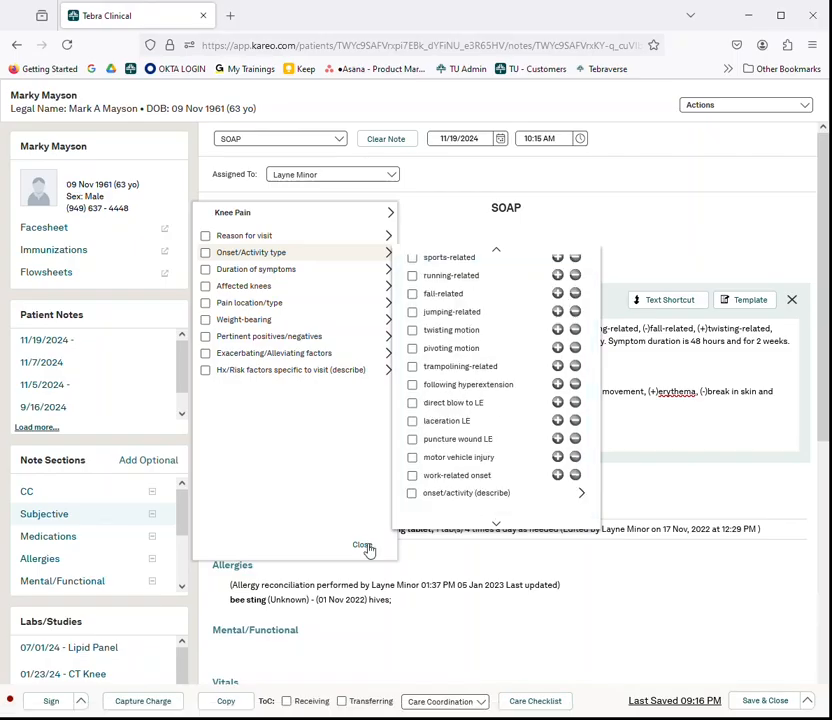
click(366, 547)
click(364, 546)
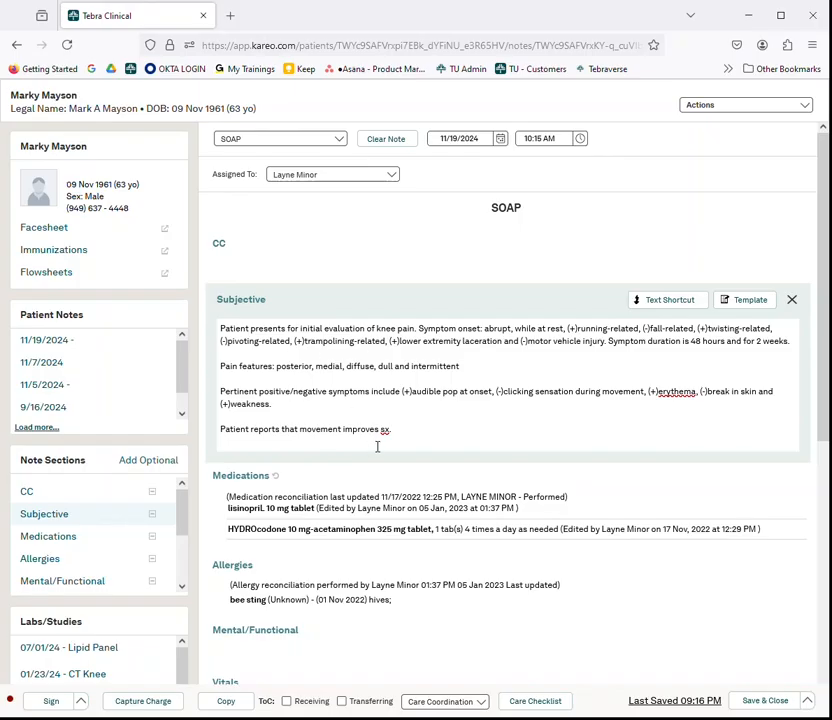
Reopen the Objective section's Knee Pain template, examine the body systems offered for the exam, and close it without selections.
scroll(375, 445, down, 7)
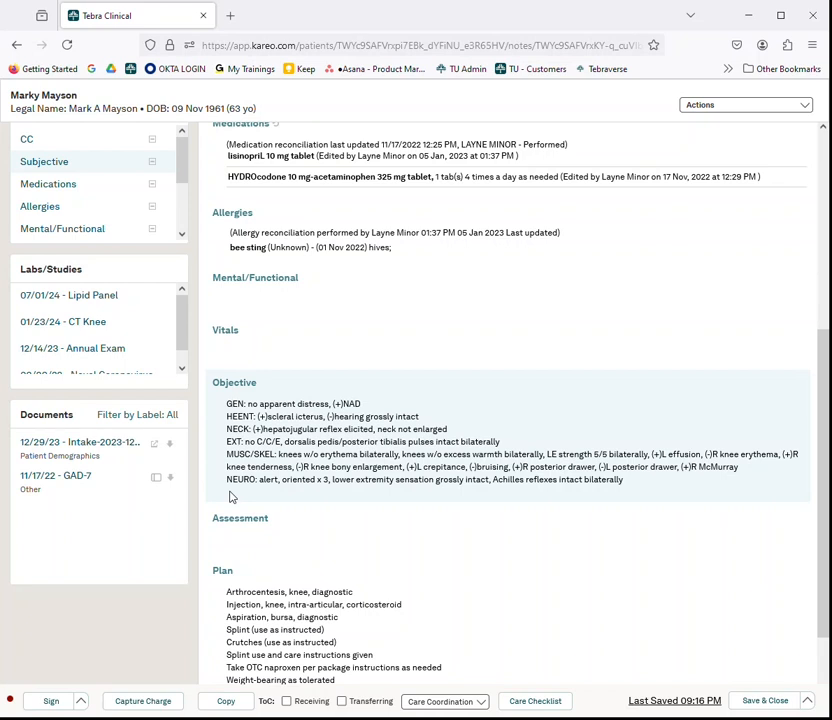
click(228, 389)
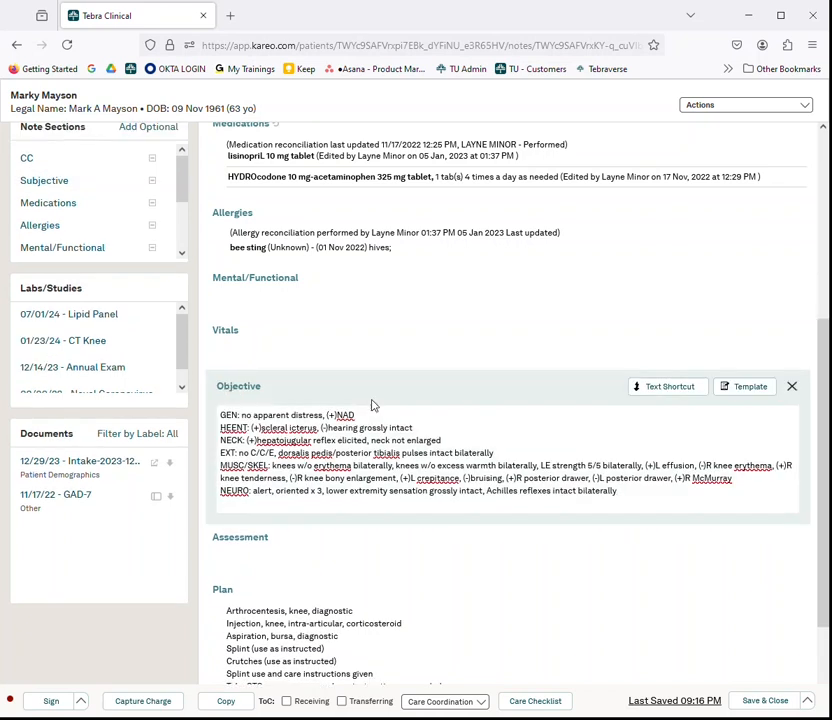
click(759, 391)
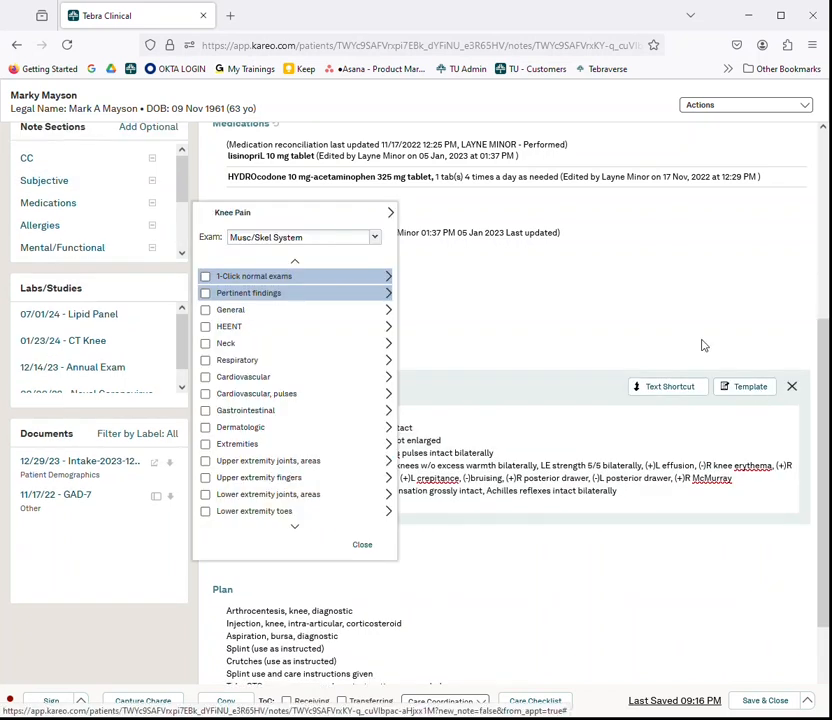
click(375, 238)
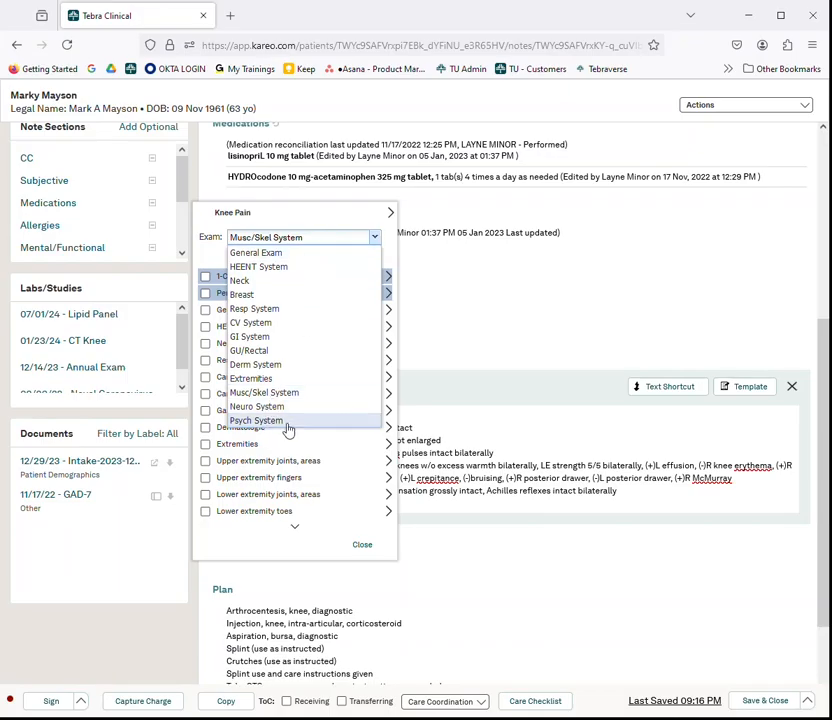
click(390, 213)
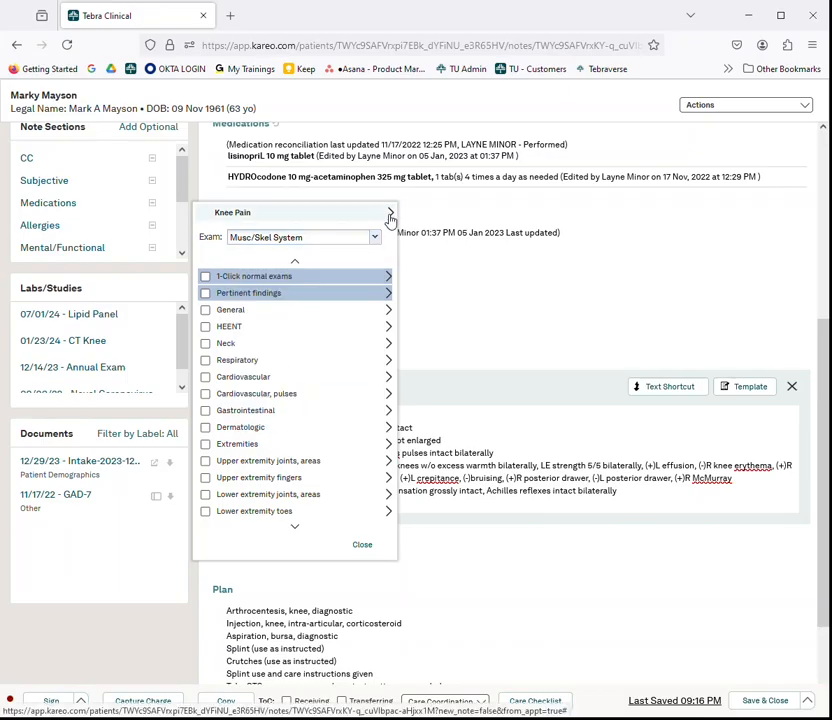
click(391, 214)
click(674, 264)
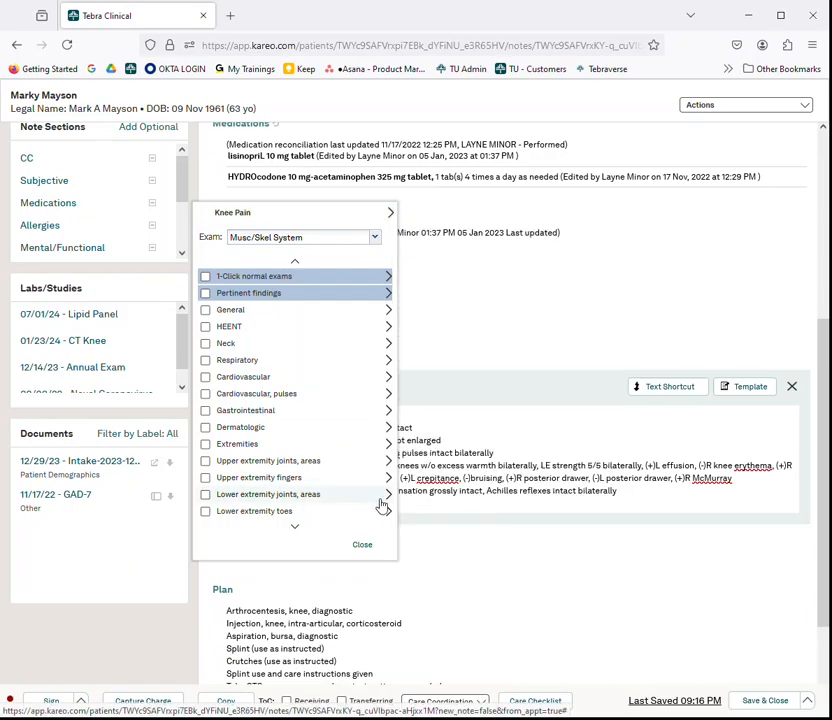
click(366, 547)
Reopen the Plan section's Knee Pain template, look over its Patient instructions options, and close it without selections.
scroll(370, 549, down, 2)
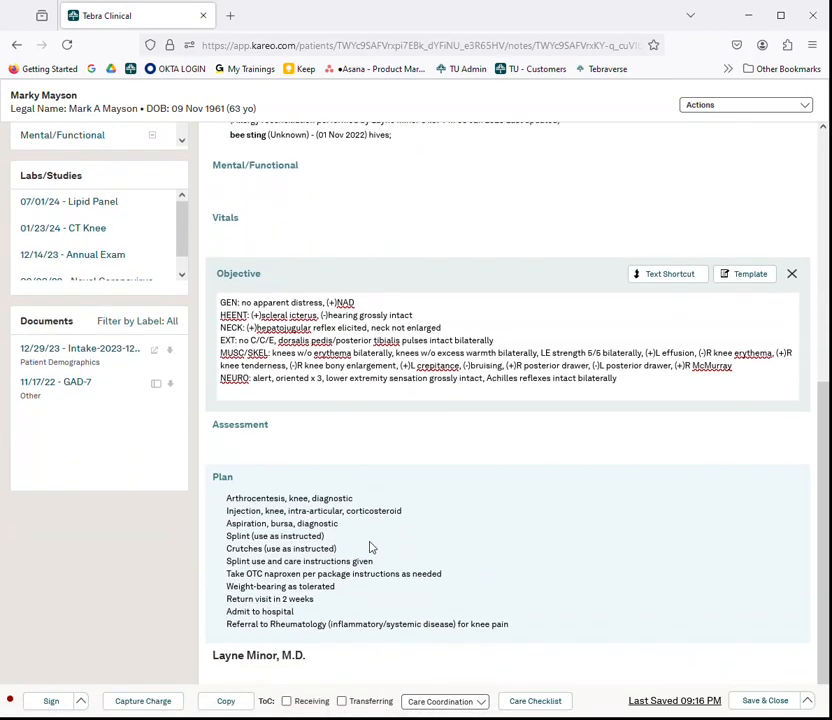
click(220, 487)
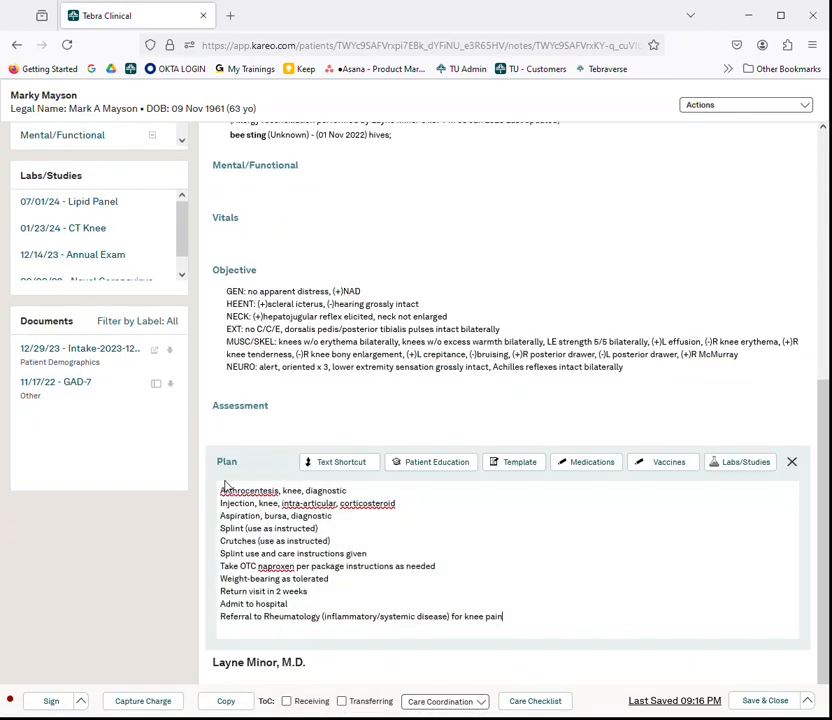
click(512, 465)
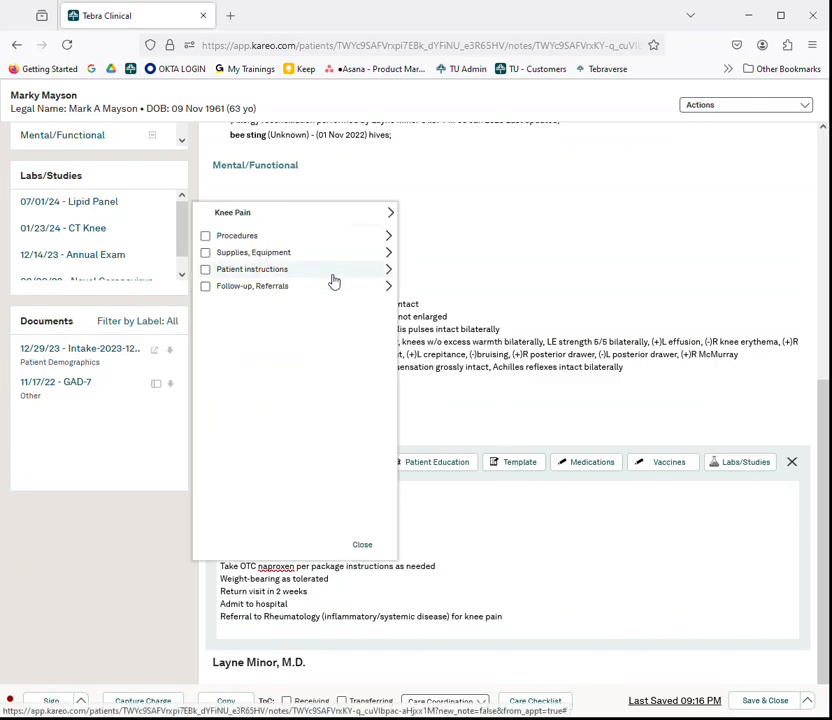
mouse_move(340, 271)
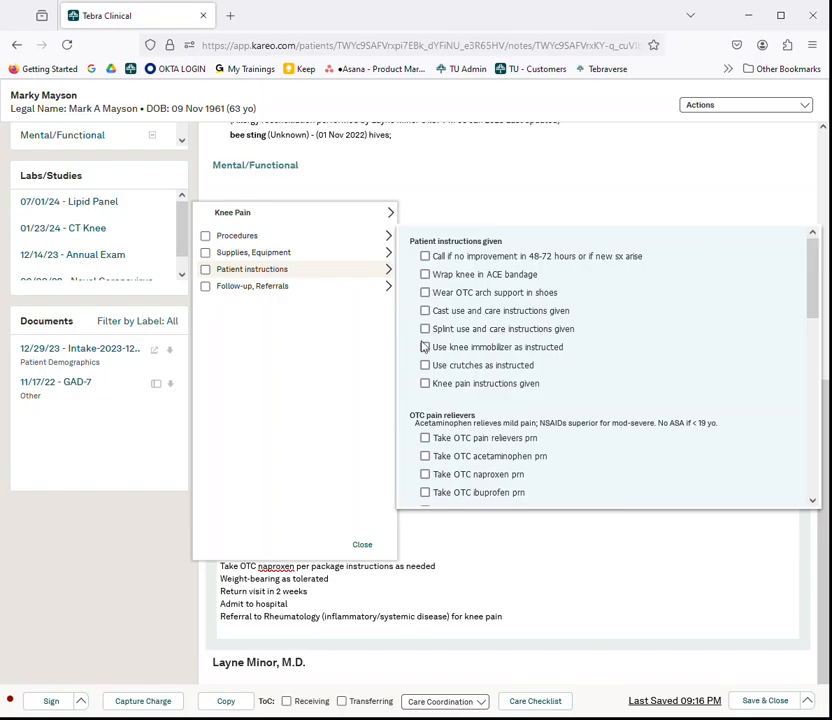
click(363, 546)
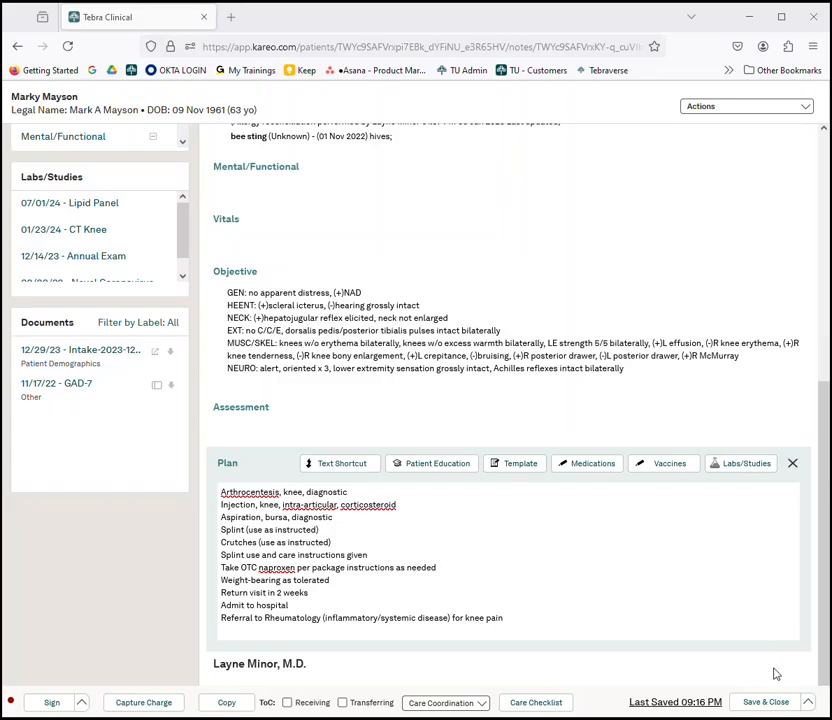
Save and close the SOAP note, and open the Note Types page in My Settings.
click(770, 704)
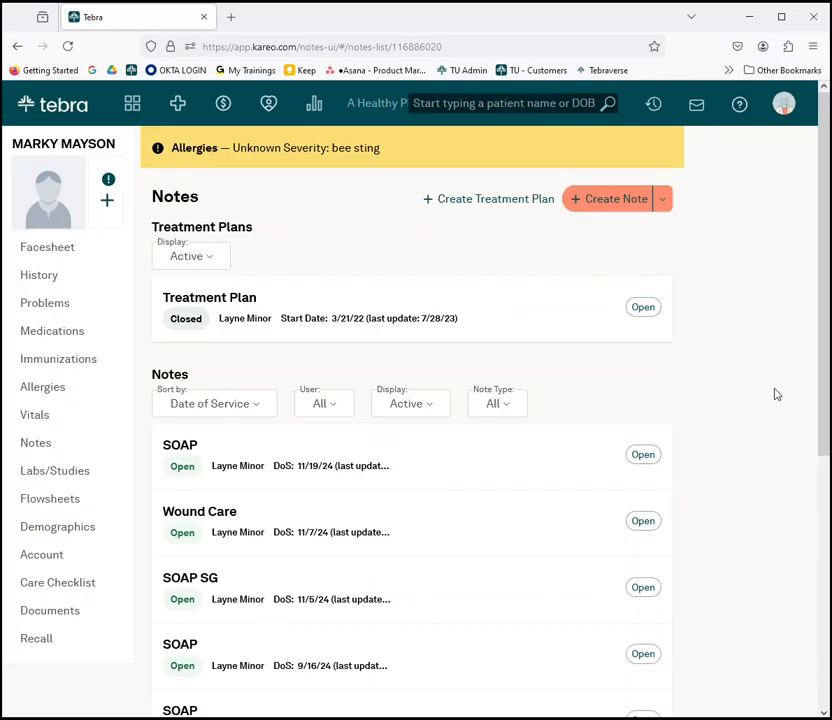
click(788, 108)
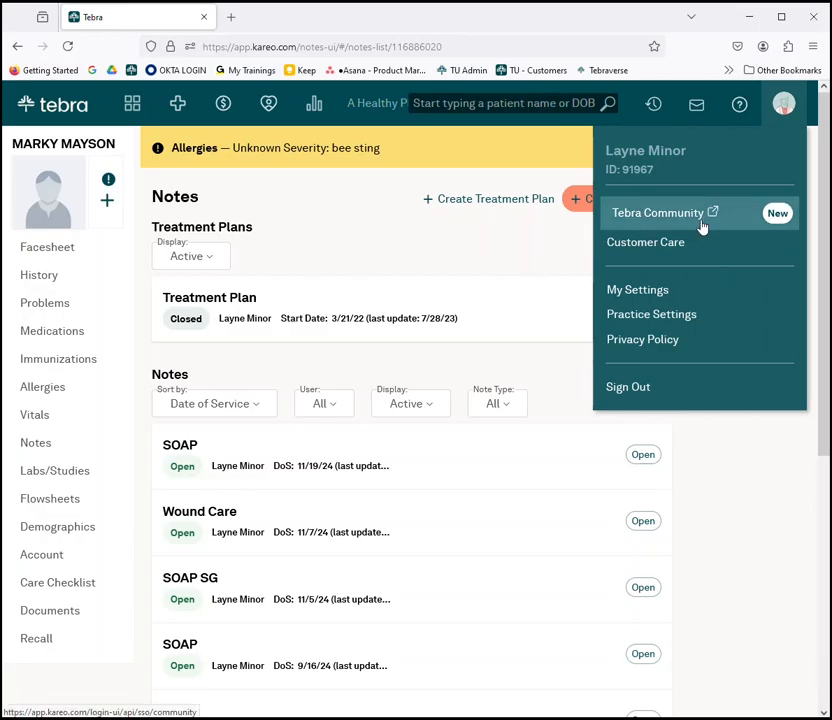
click(650, 292)
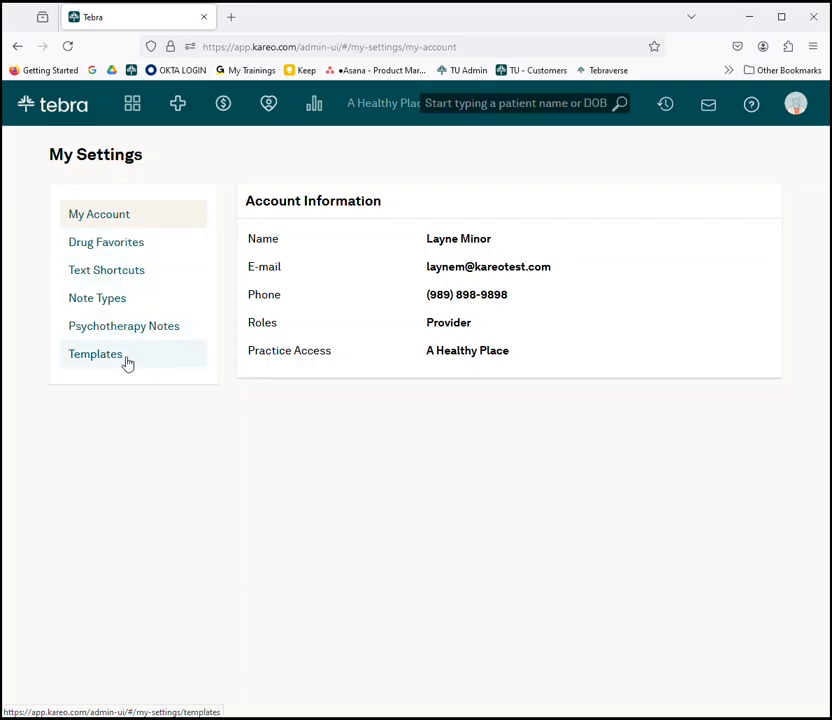
click(112, 302)
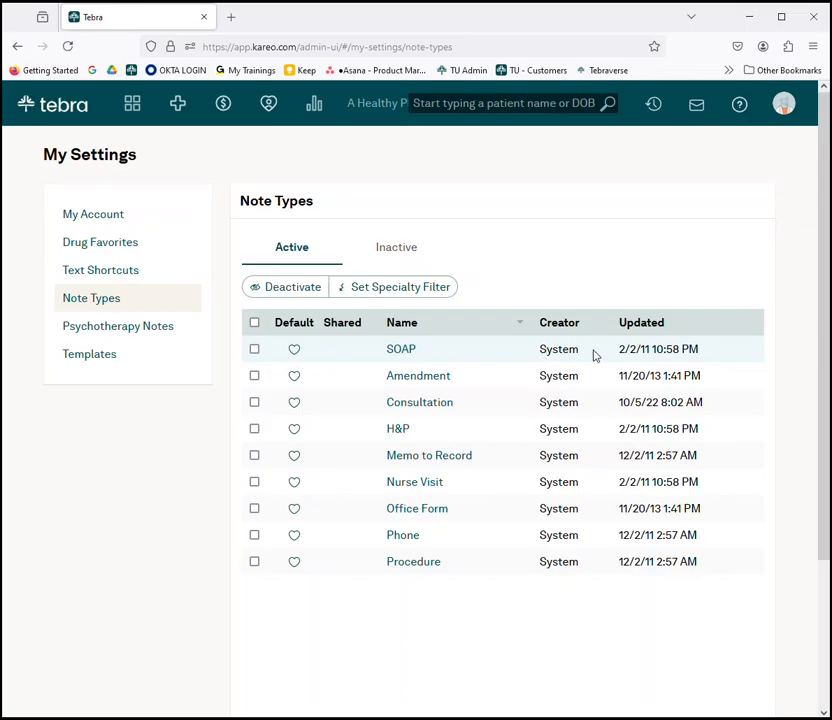
Create a new note type from a copy of the system SOAP note type and name it Follow Up Visit.
click(398, 348)
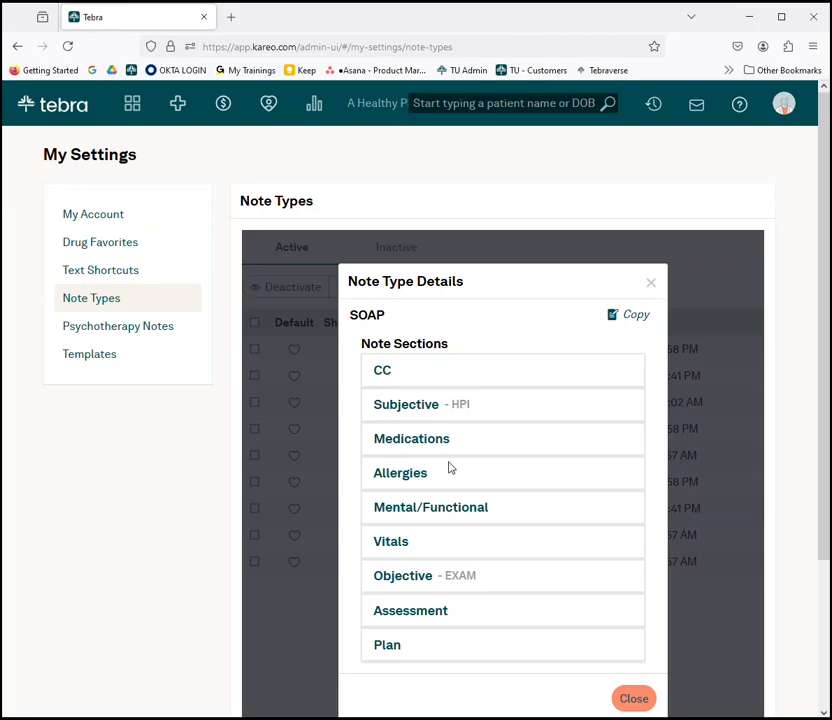
click(636, 318)
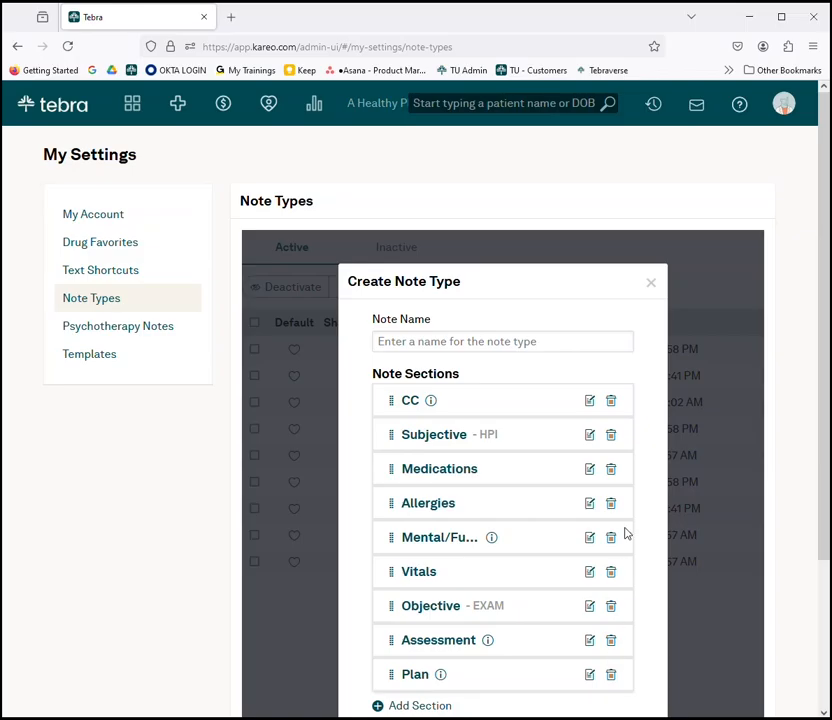
scroll(648, 494, down, 1)
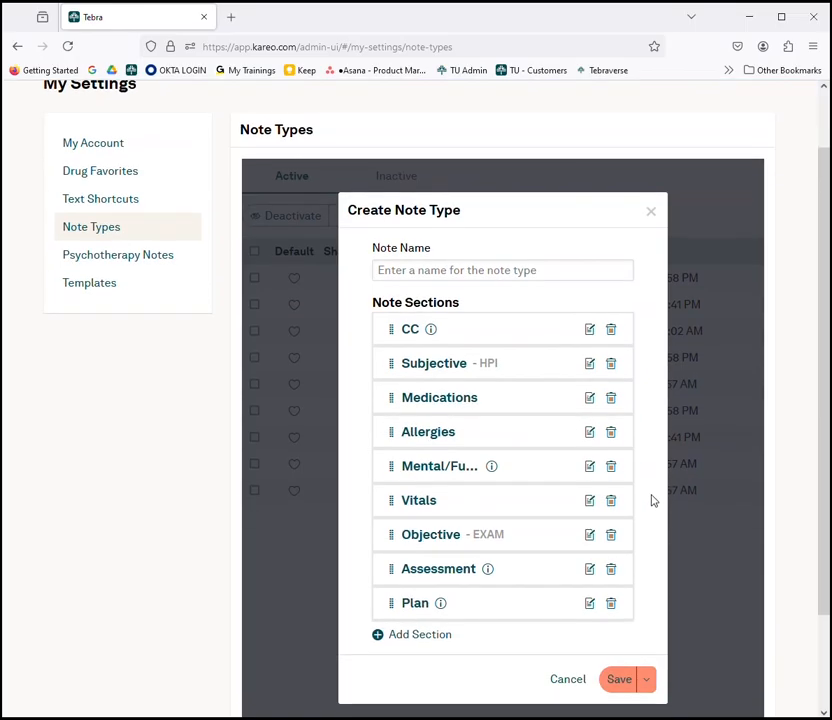
click(512, 270)
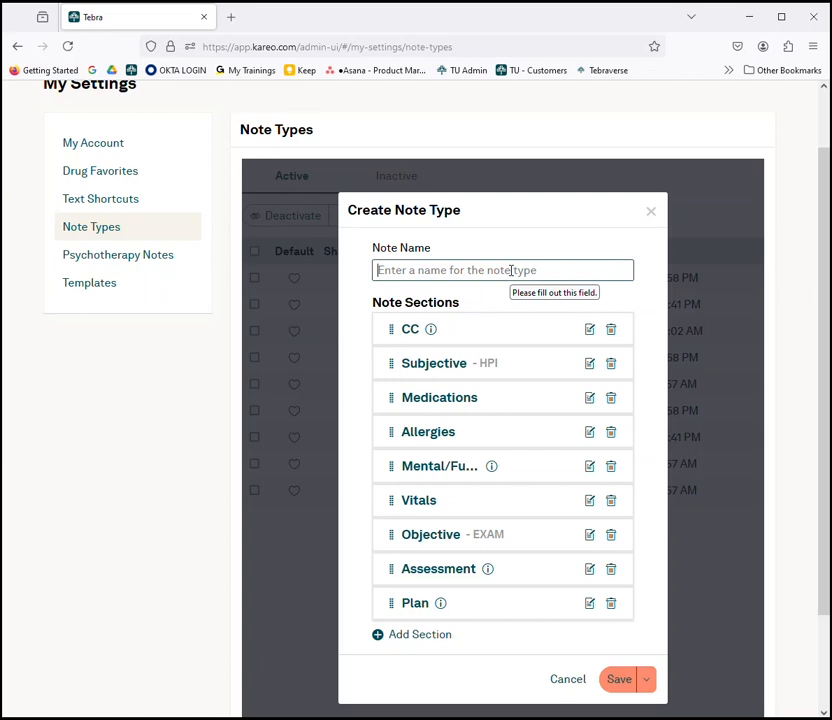
text(Follow Up Visit)
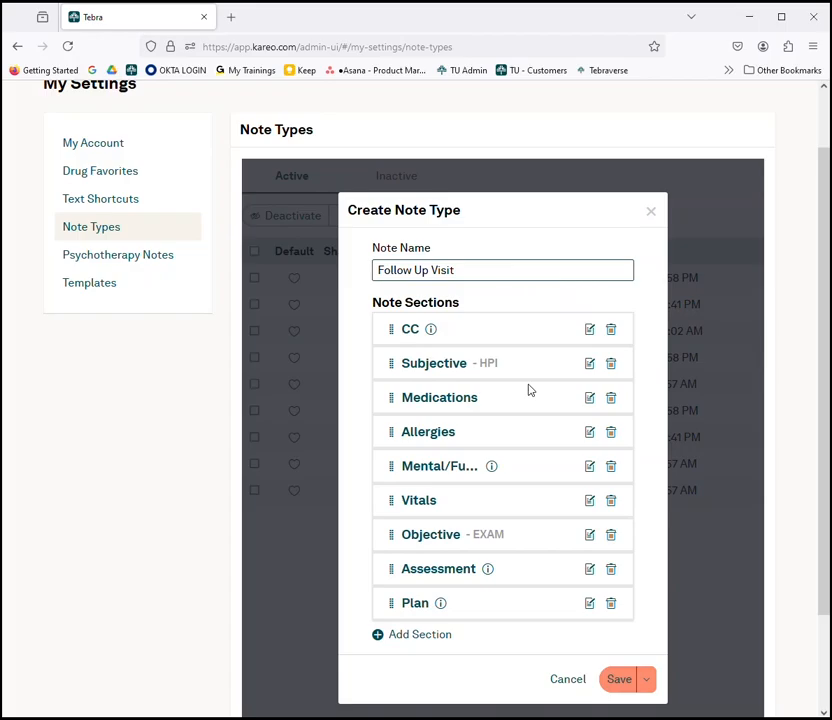
Add a Minor Procedures section to the Follow Up Visit note type and place it between Objective and Assessment.
click(379, 642)
scroll(492, 542, down, 3)
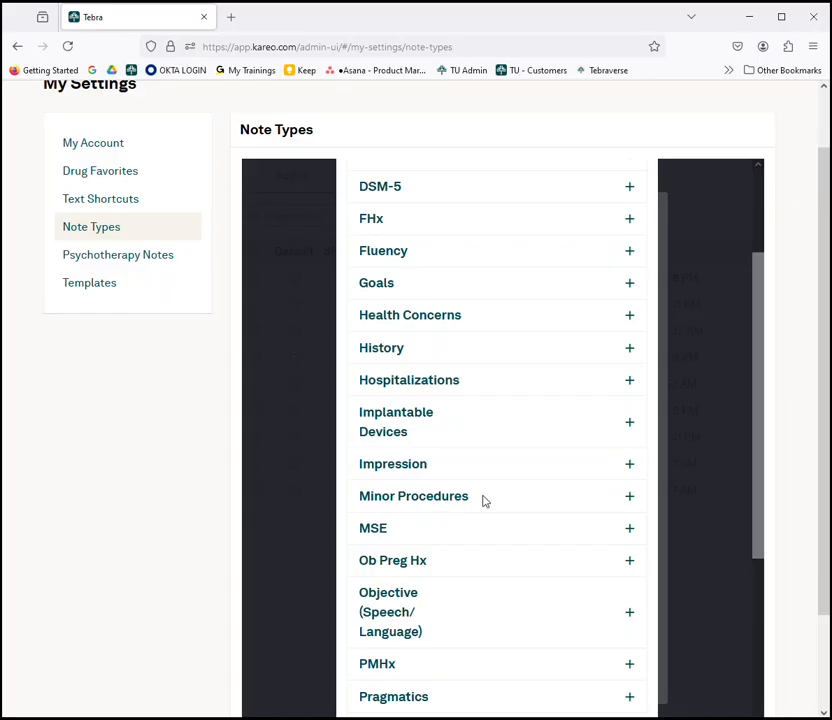
click(629, 497)
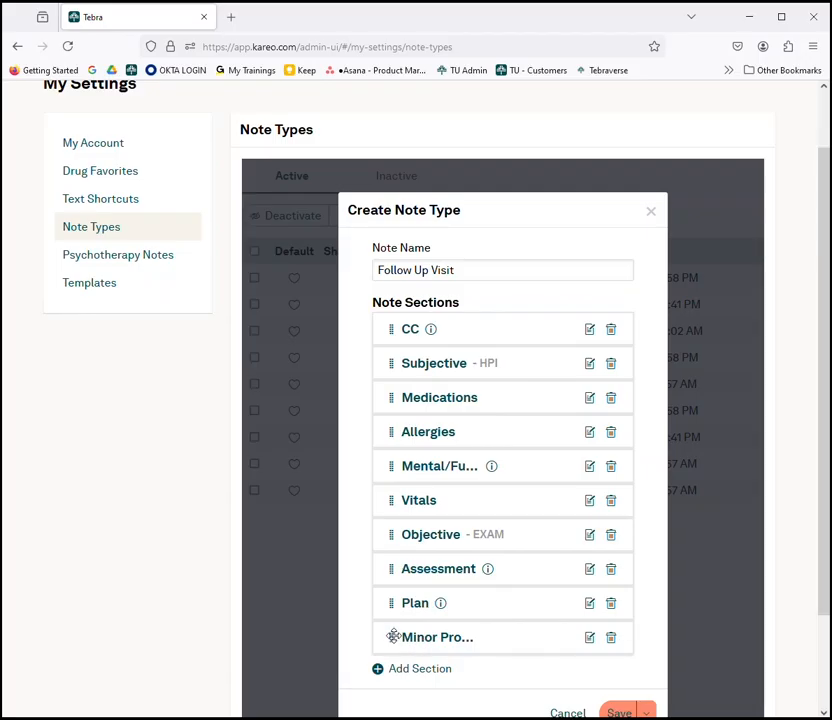
drag(389, 636, 388, 555)
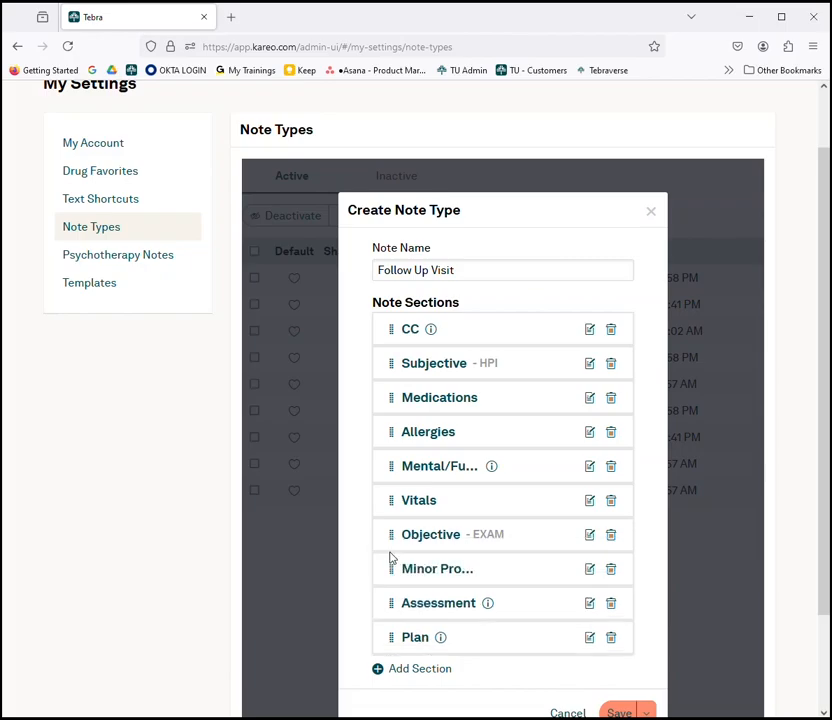
Rename the Minor Procedures section to Treatment Suggestions and save the Follow Up Visit note type.
click(589, 576)
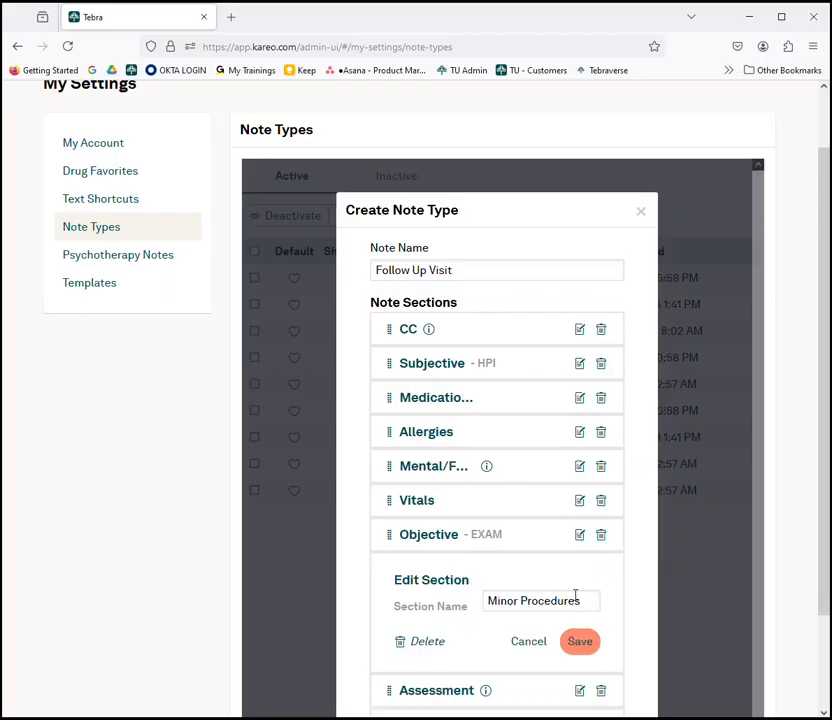
triple_click(480, 604)
text(Tr)
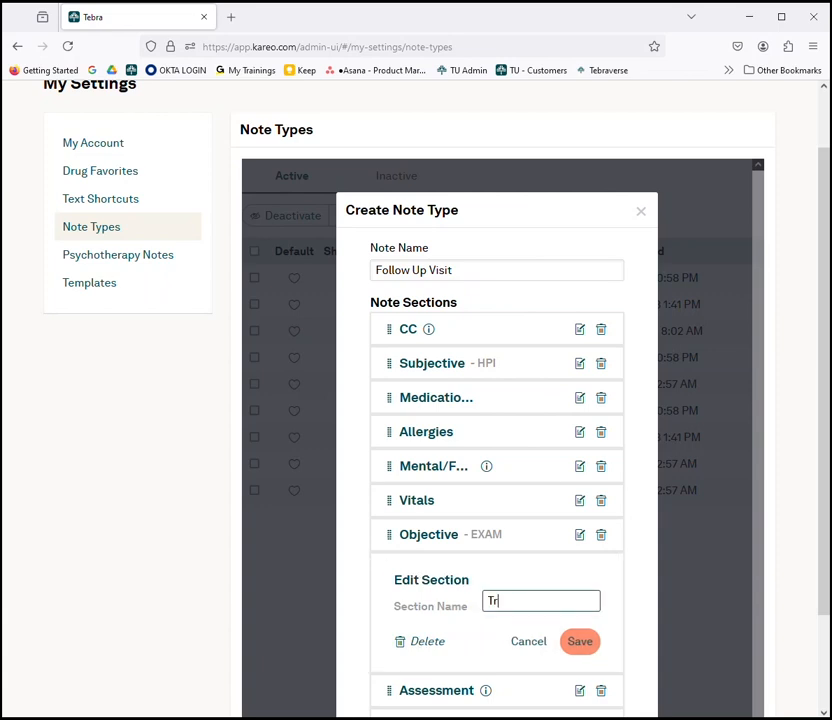
text(eatment Suggestions)
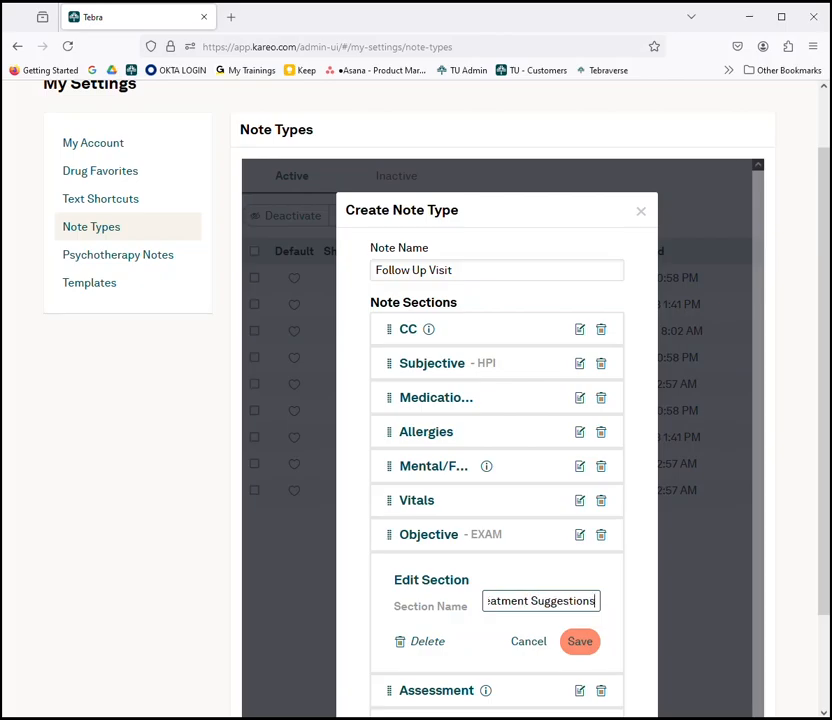
click(581, 646)
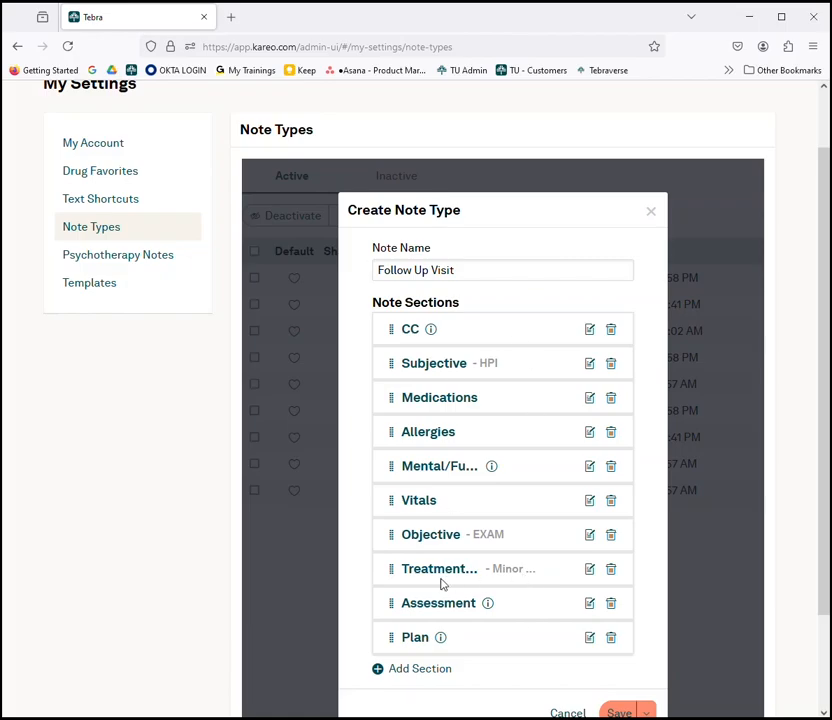
click(619, 712)
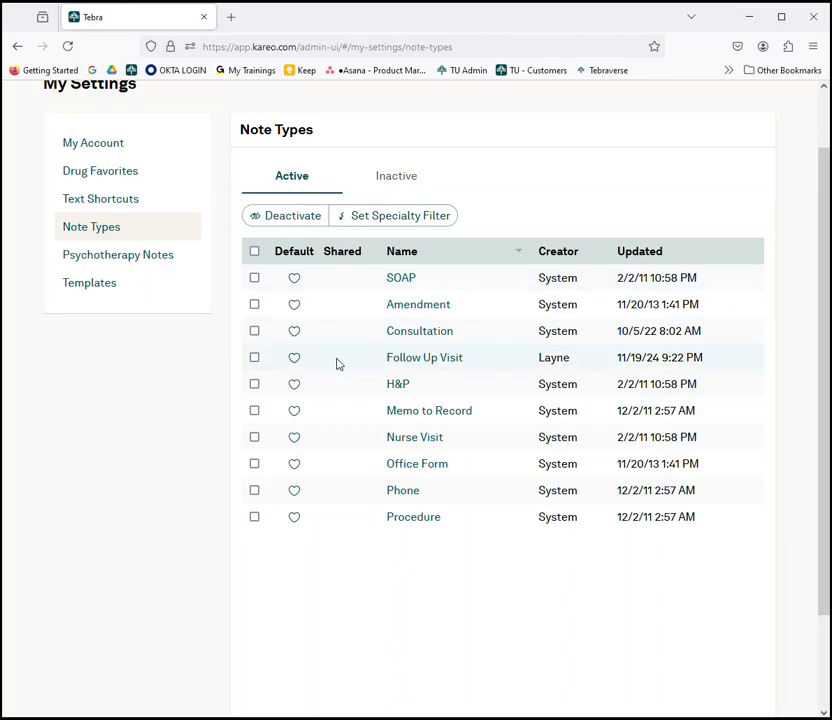
Open the Follow Up Visit note type's details and publish it to all users in the practice.
click(416, 364)
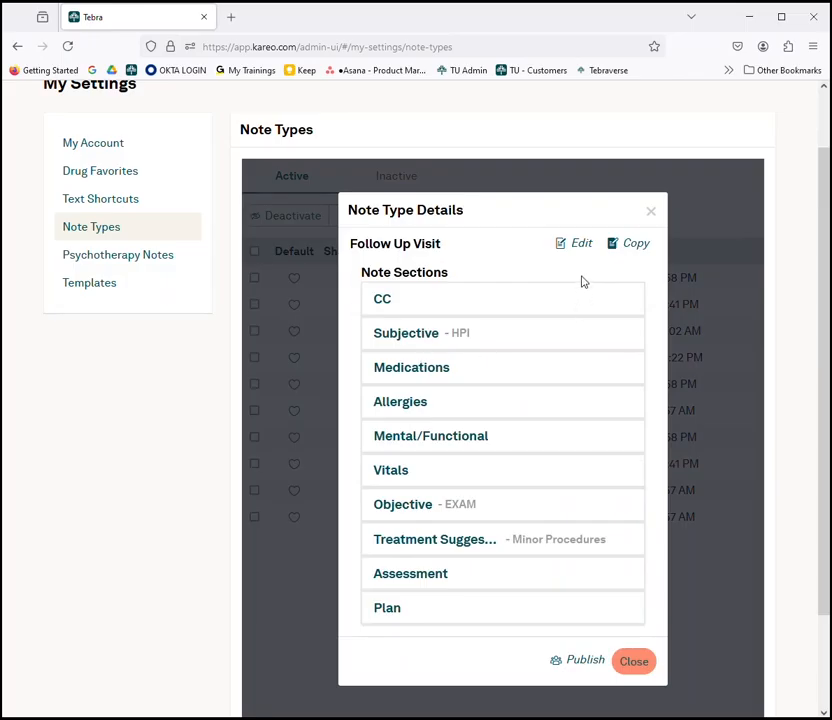
click(582, 662)
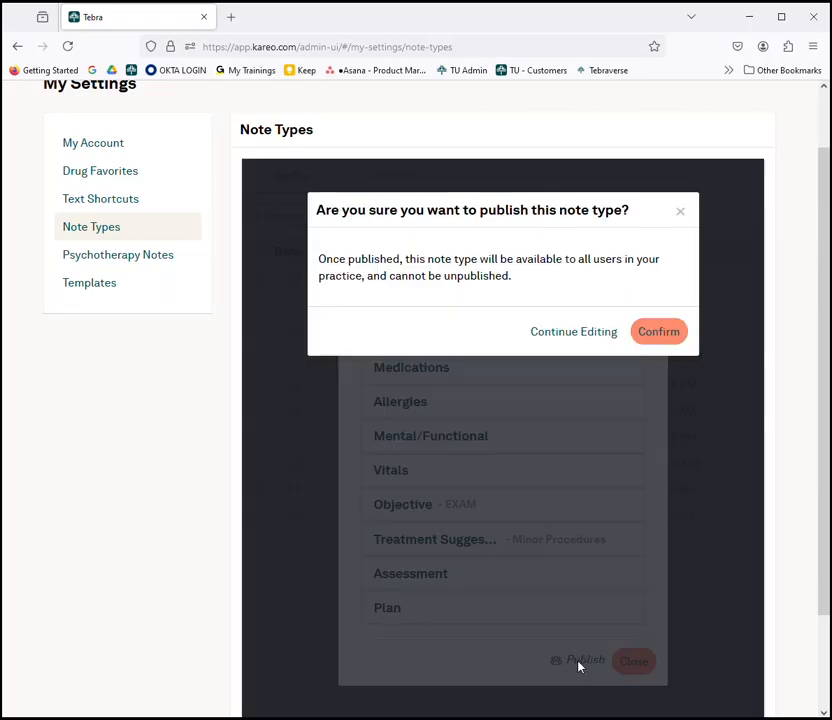
click(669, 337)
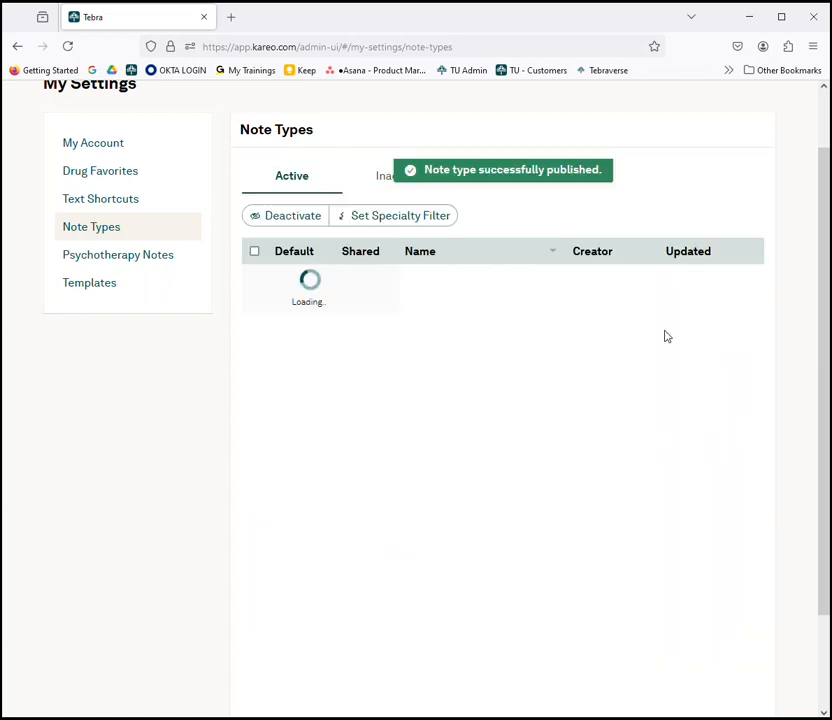
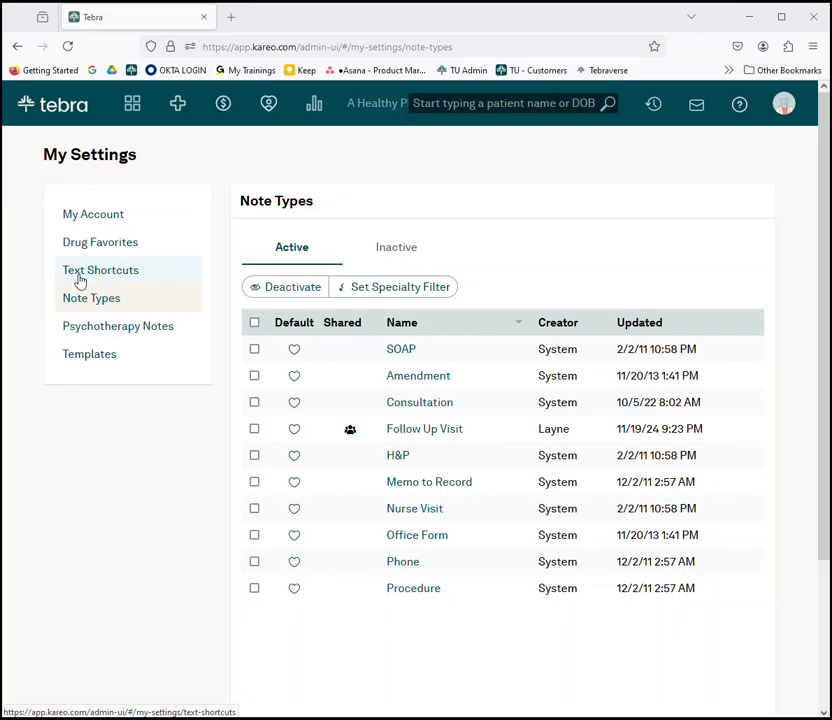
View the Text Shortcuts page and its form for defining a new shortcut, and close the form without creating one.
click(106, 277)
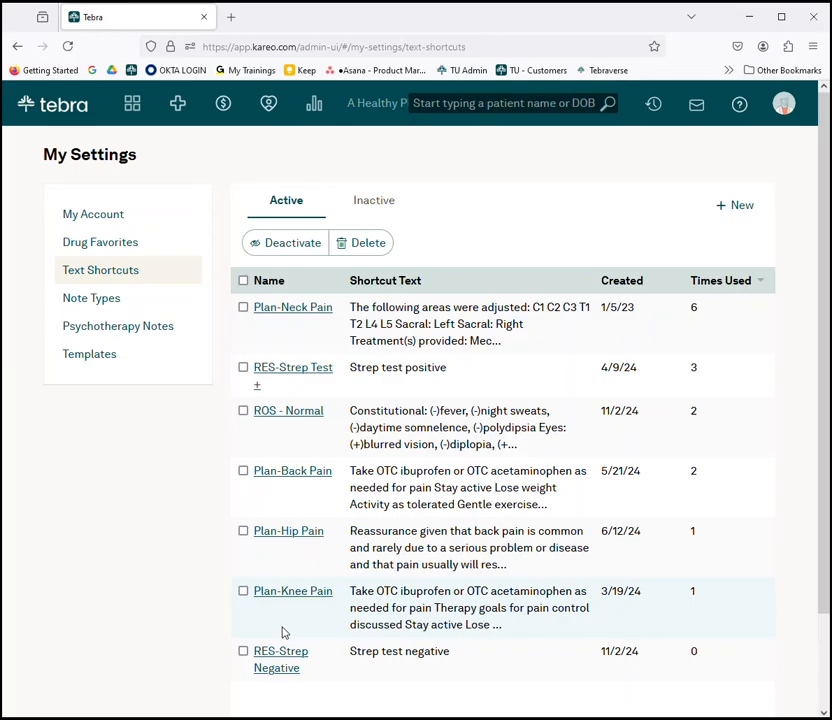
click(723, 209)
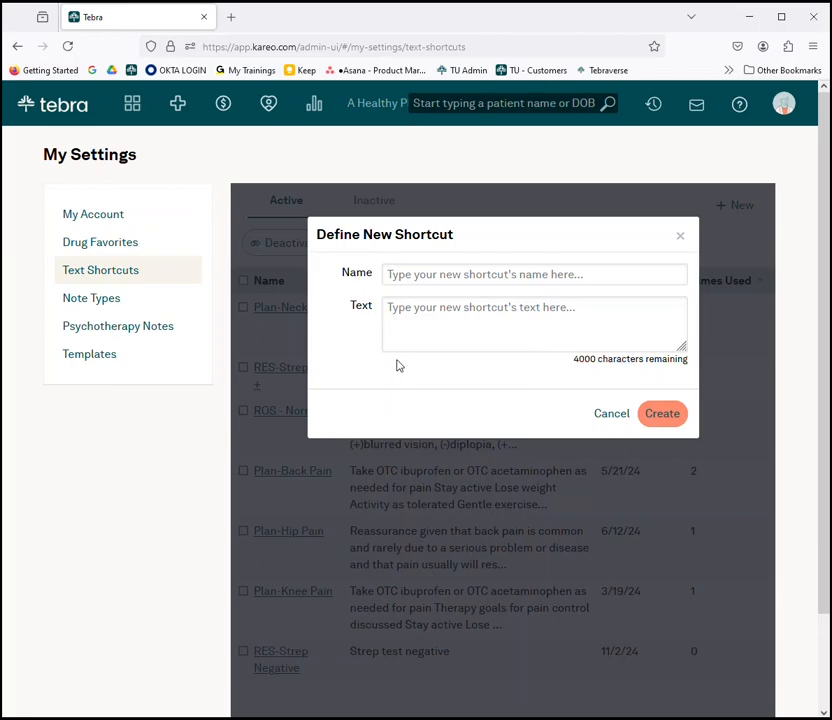
click(611, 414)
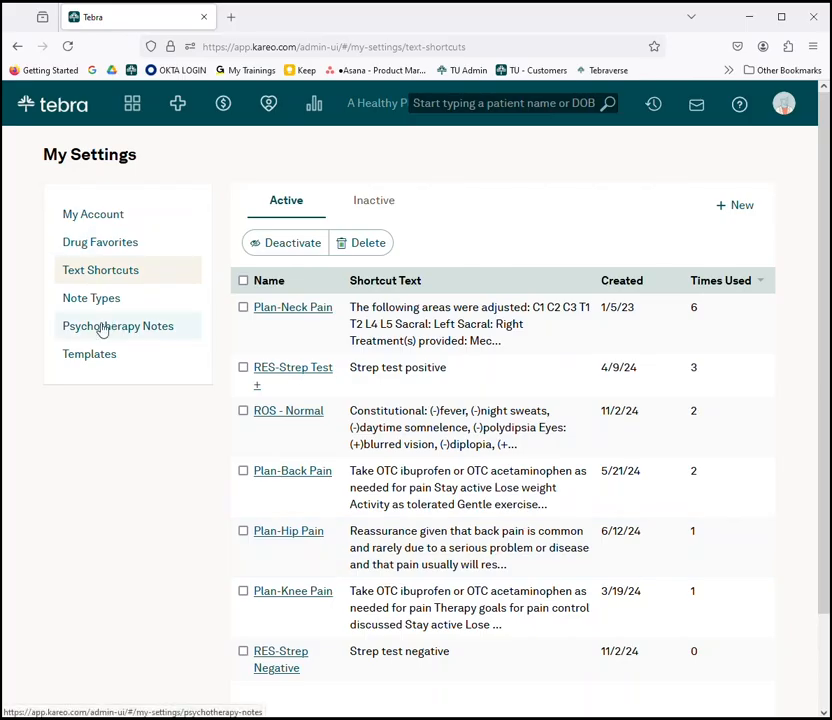
Open the Templates page in My Settings and look through the list of active templates.
click(84, 362)
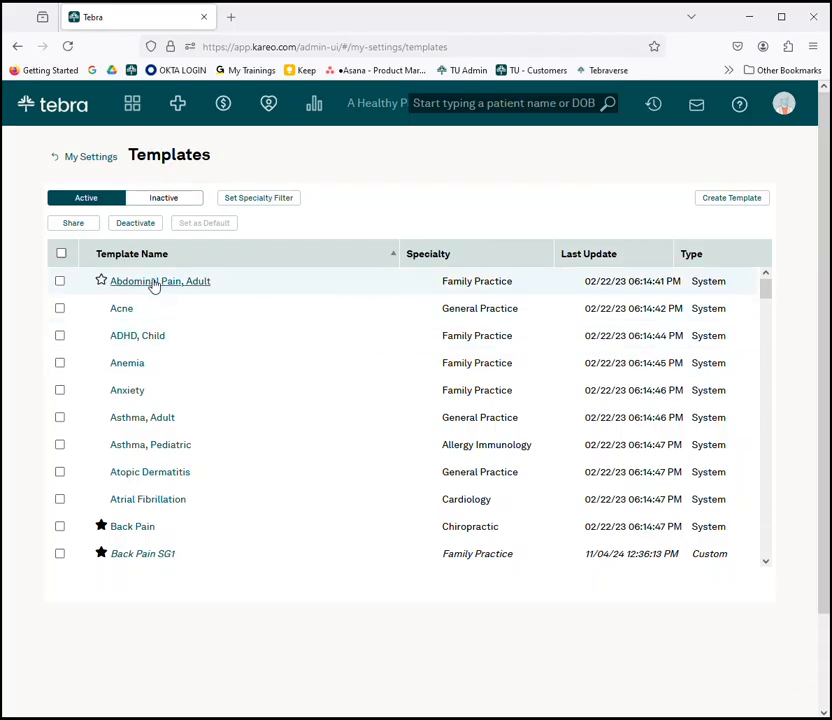
scroll(178, 500, down, 1)
scroll(178, 500, down, 5)
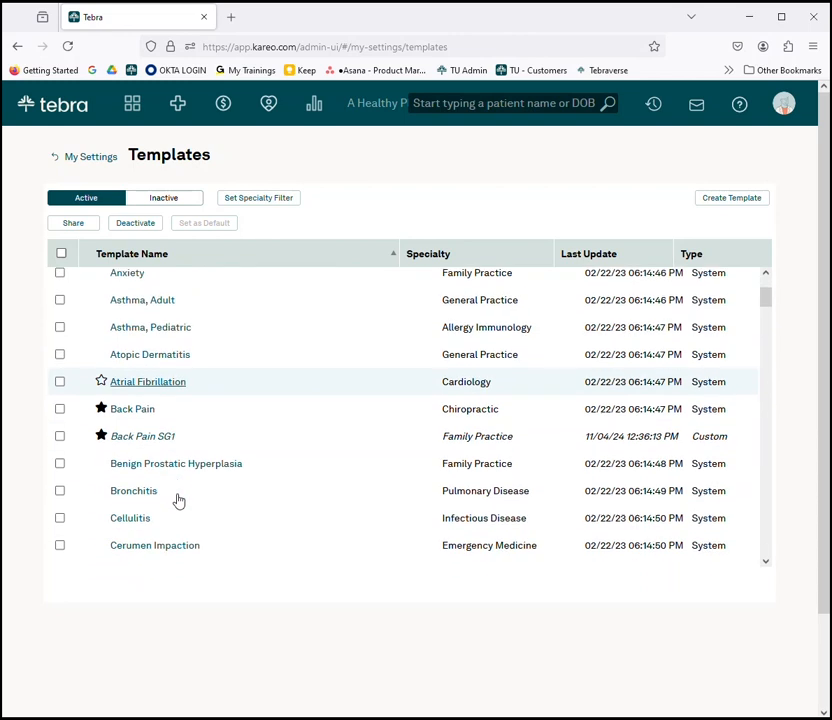
scroll(178, 500, down, 1)
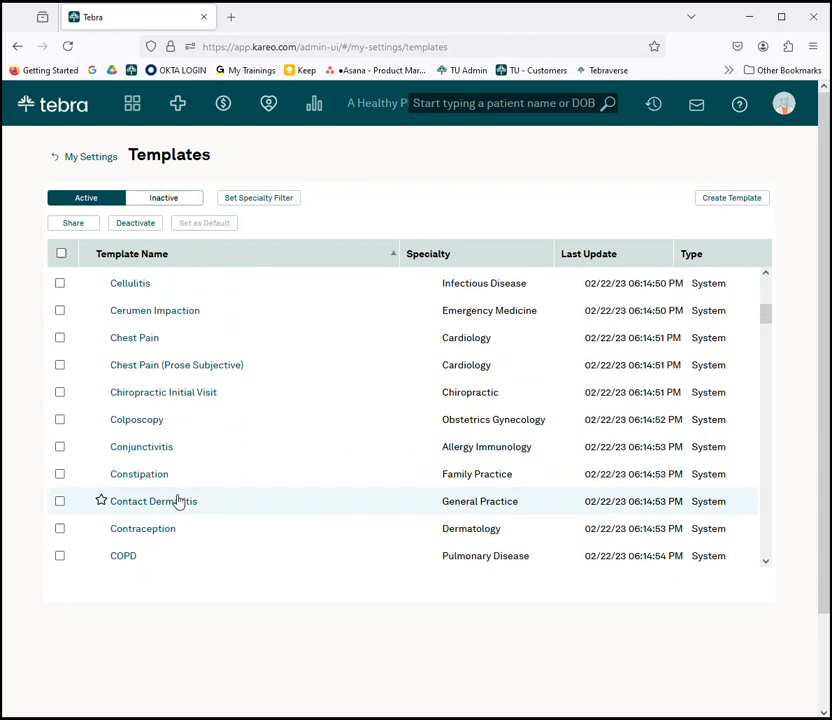
scroll(178, 500, down, 3)
scroll(180, 503, down, 2)
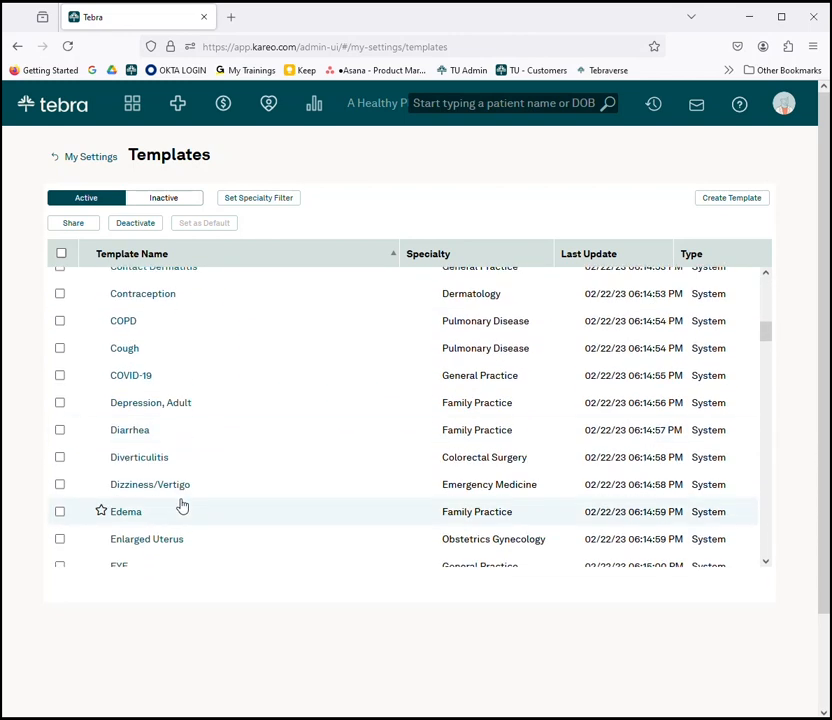
scroll(180, 505, down, 5)
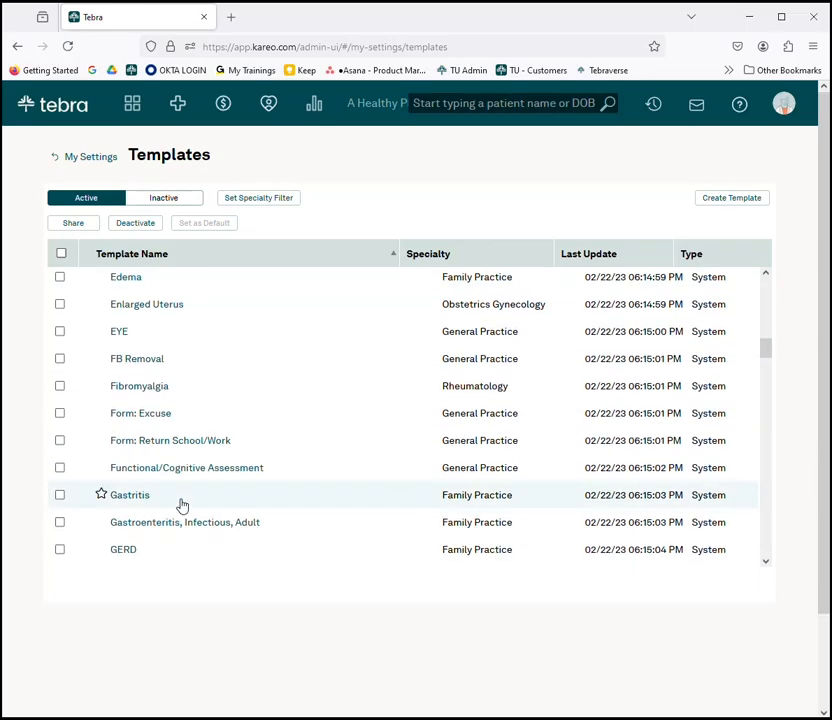
scroll(182, 505, up, 15)
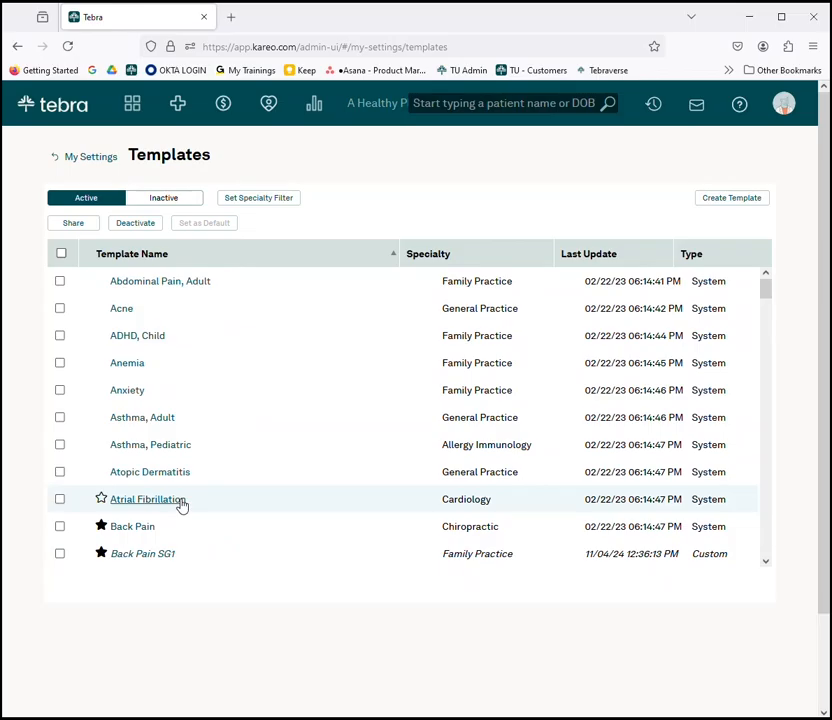
Deactivate the ADHD, Child template and view the list of inactive templates.
click(59, 337)
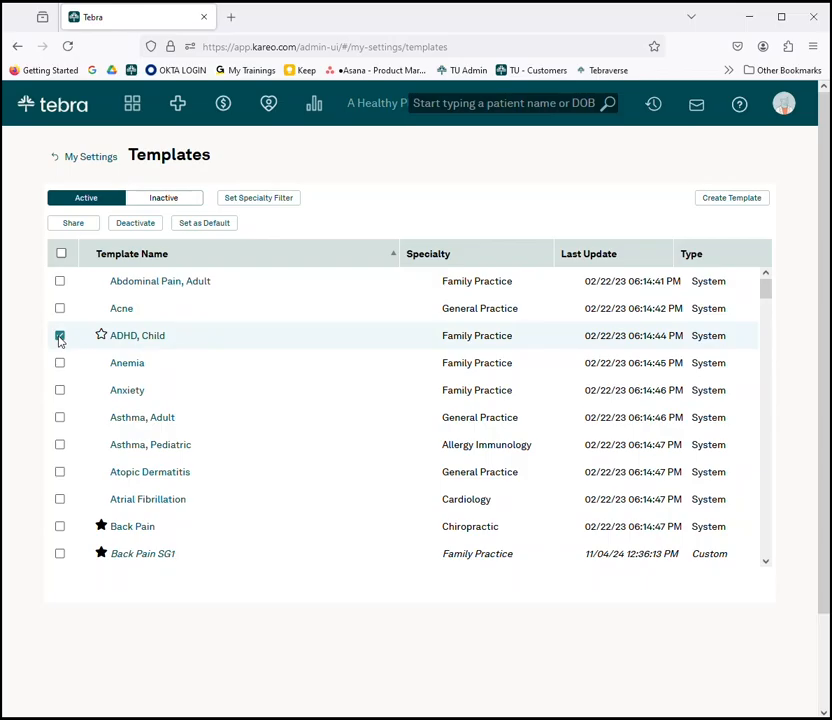
click(134, 231)
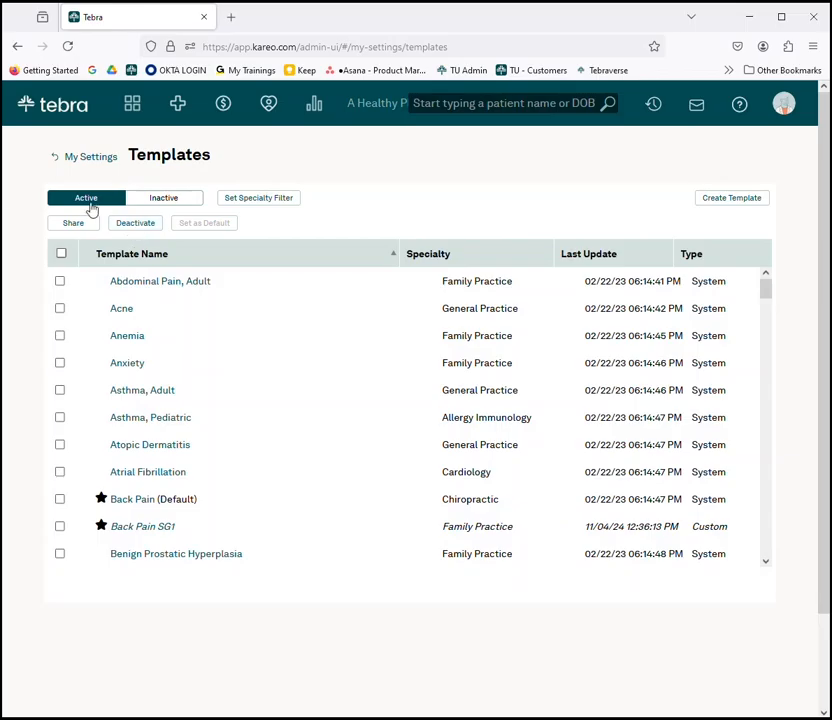
click(176, 203)
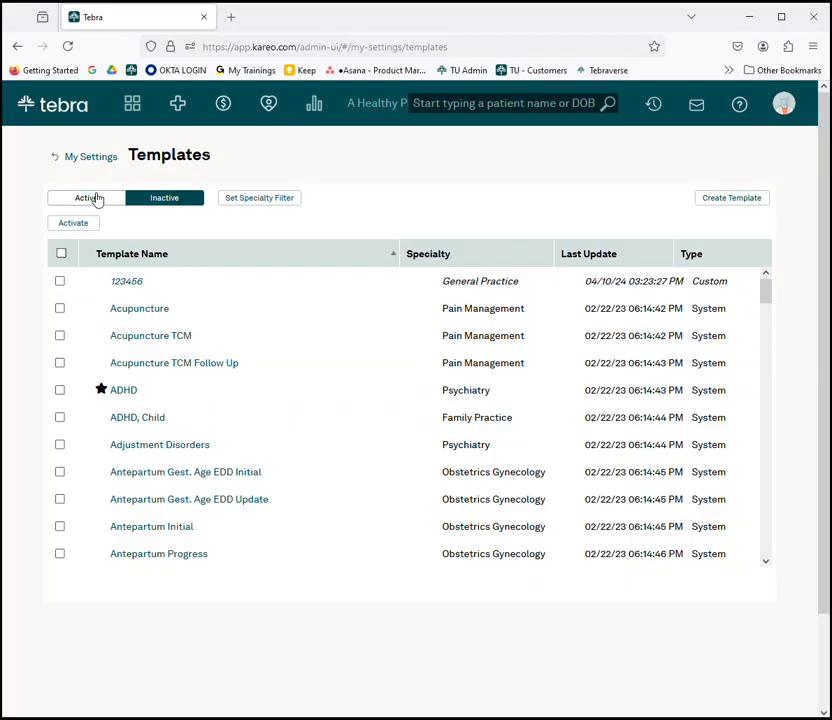
Set the templates' specialty filter to Family medicine & GP and apply it.
click(258, 200)
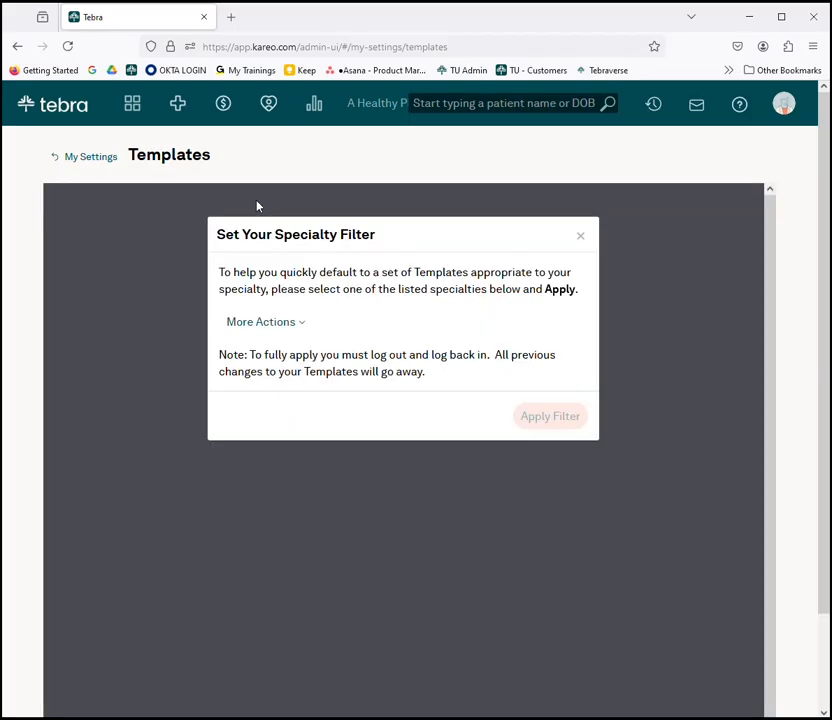
click(267, 330)
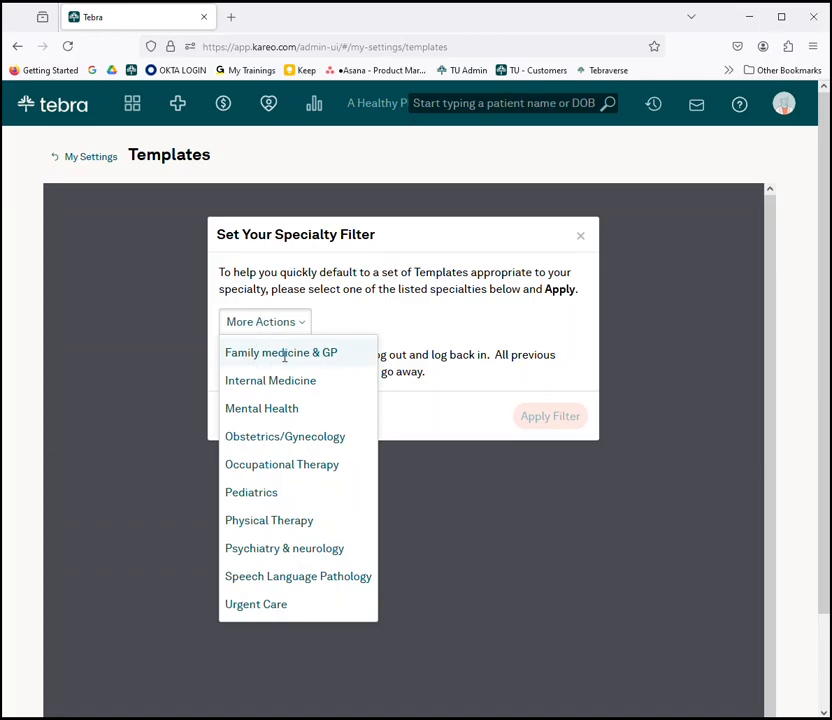
click(285, 354)
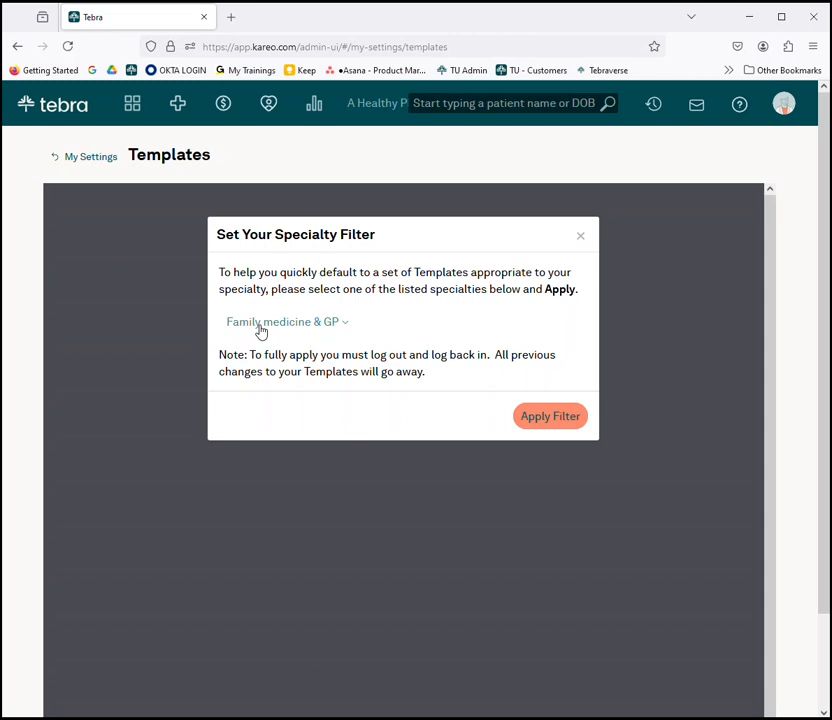
click(548, 420)
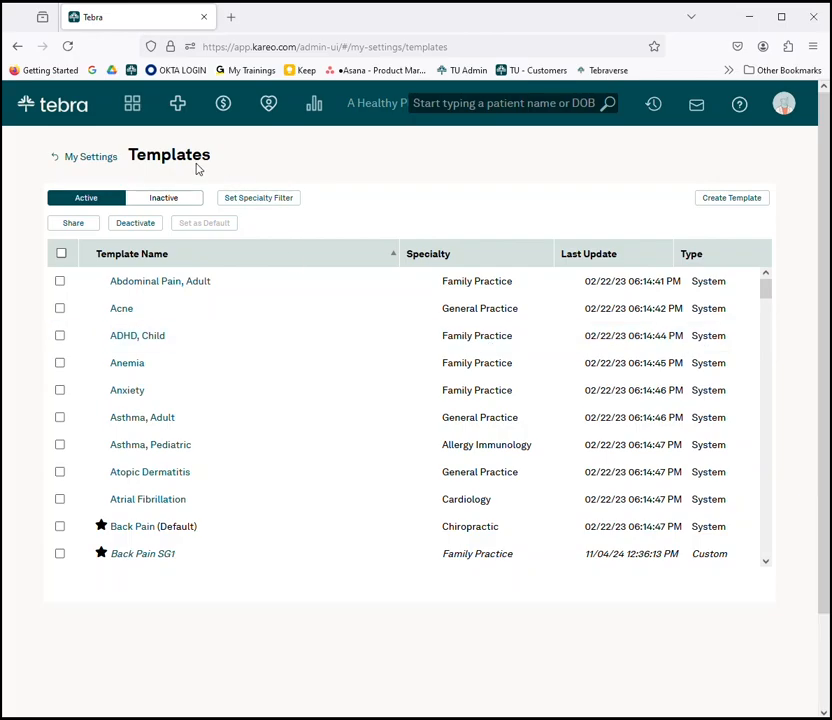
Activate the inactive Acupuncture, Acupuncture TCM and Acupuncture TCM Follow Up templates and return to the active list.
click(166, 203)
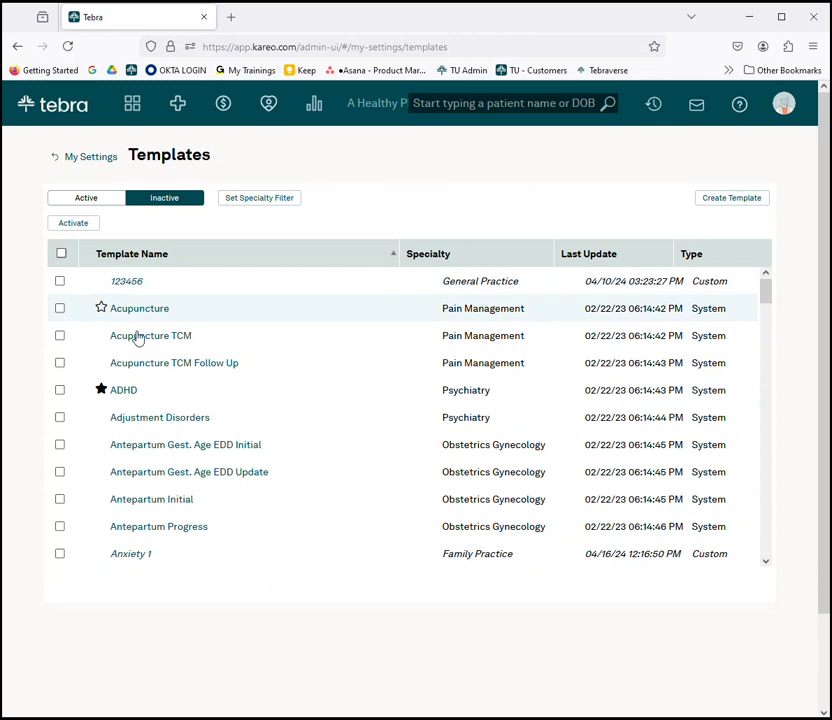
click(59, 308)
click(59, 335)
click(59, 363)
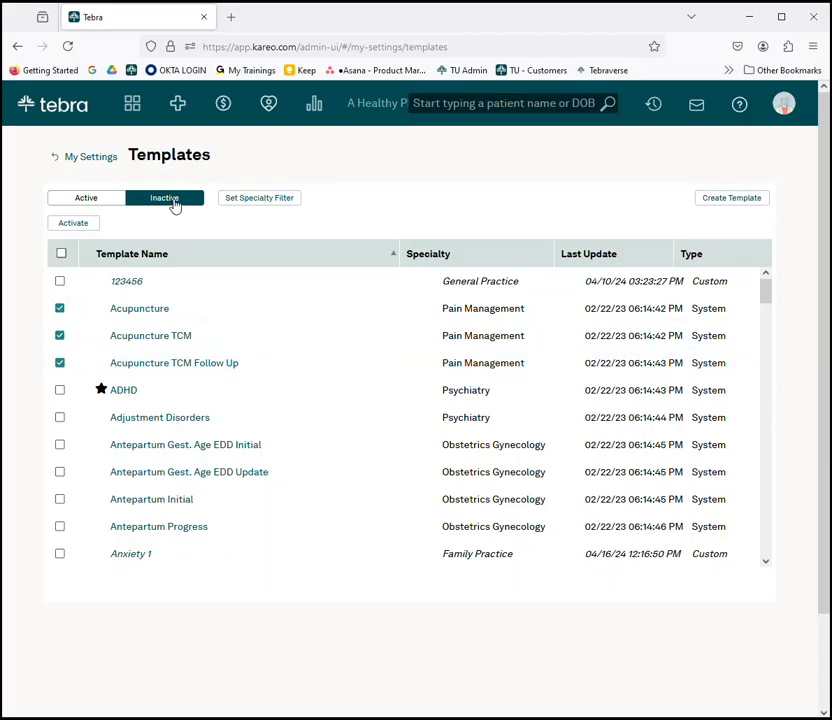
click(77, 231)
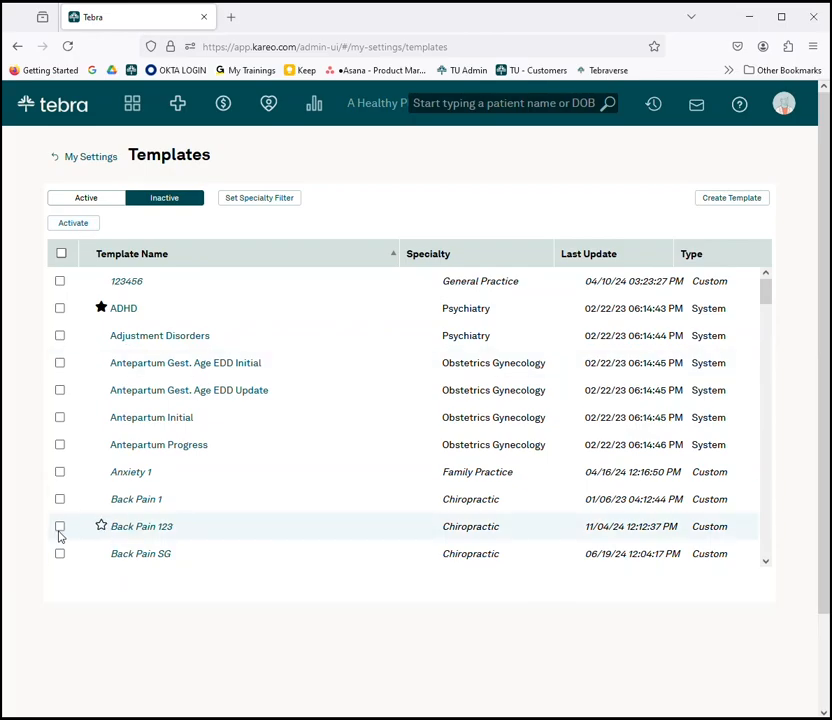
click(87, 203)
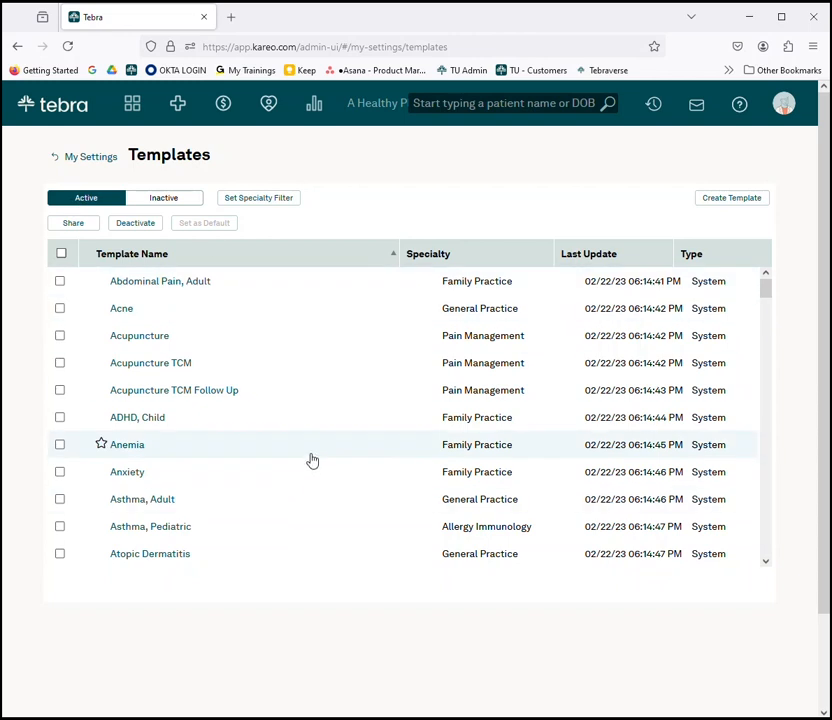
Set Bronchitis as the default template, and switch the default back to Back Pain.
scroll(312, 460, down, 4)
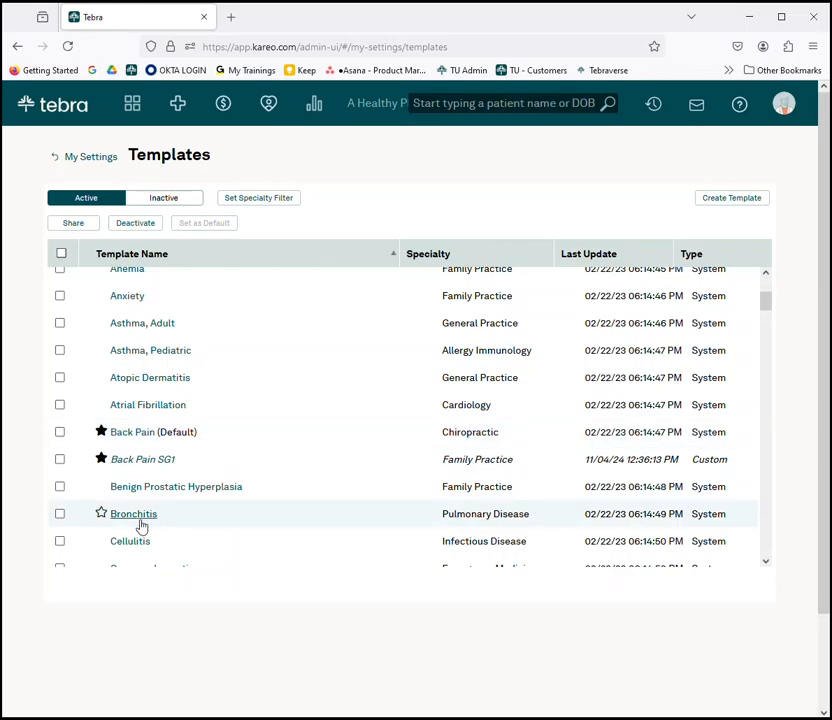
click(60, 514)
click(191, 228)
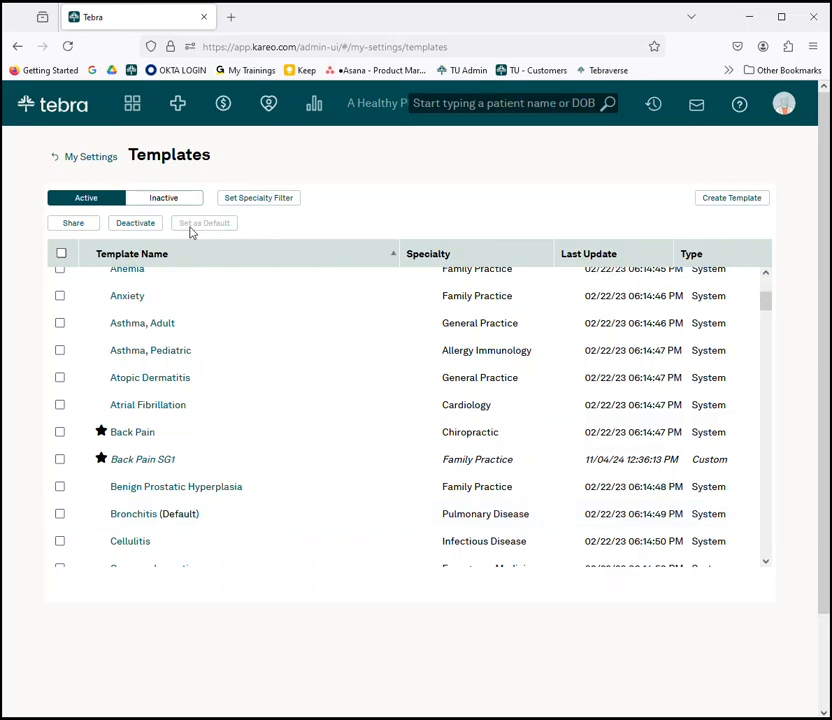
click(60, 432)
click(202, 226)
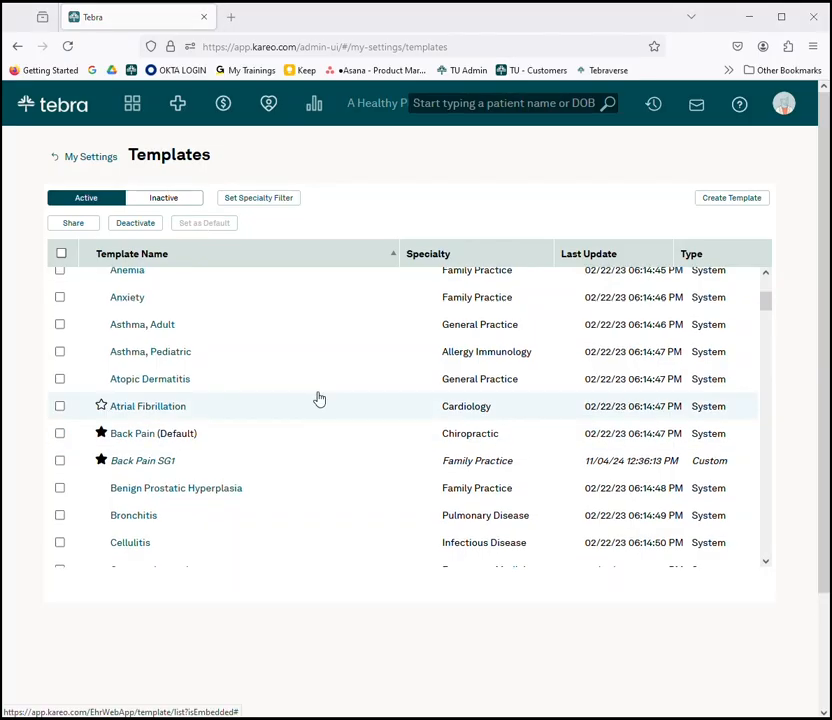
Sort the active templates by name in descending order and restore the ascending order.
scroll(318, 397, up, 3)
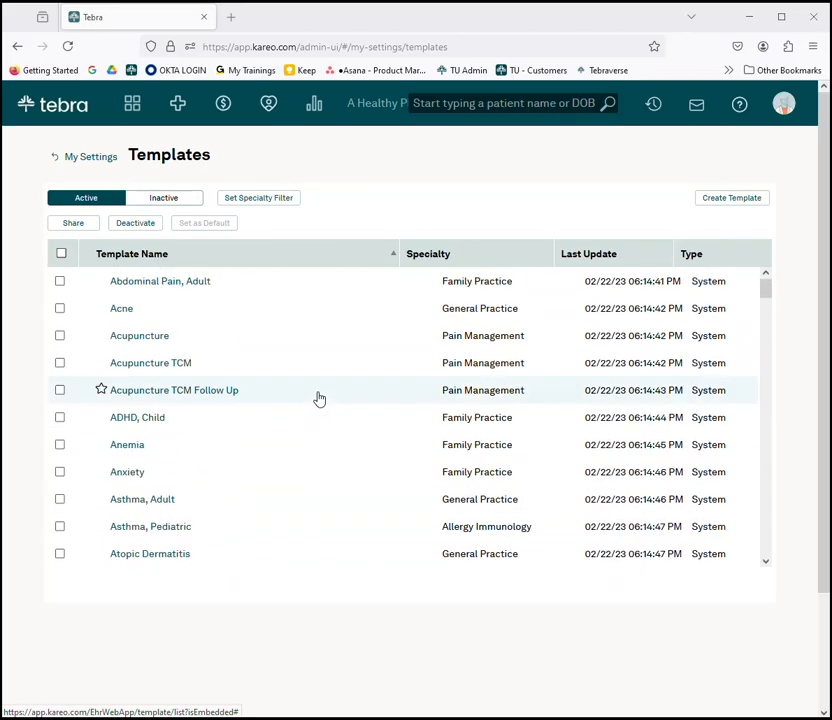
click(124, 258)
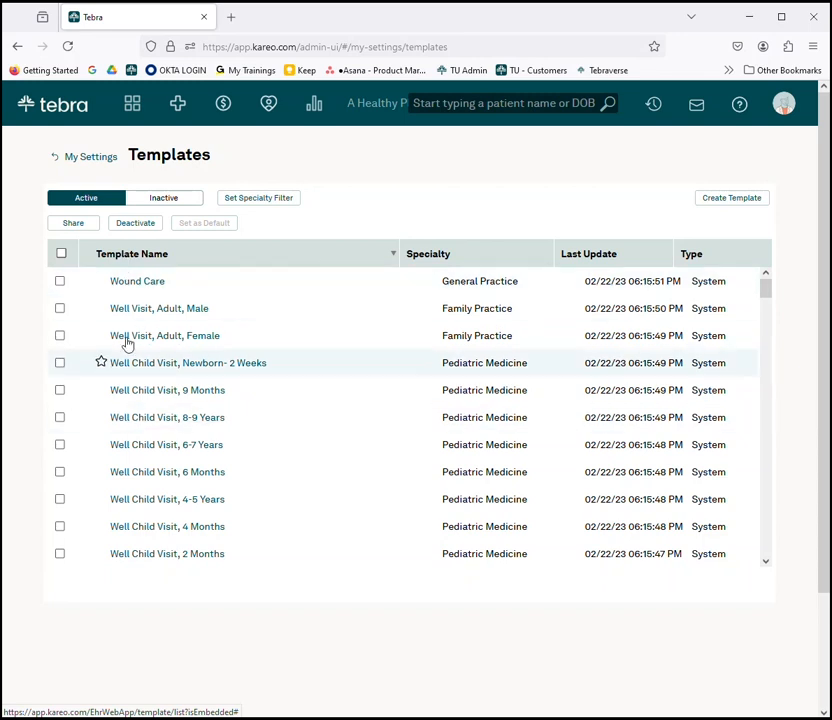
click(137, 260)
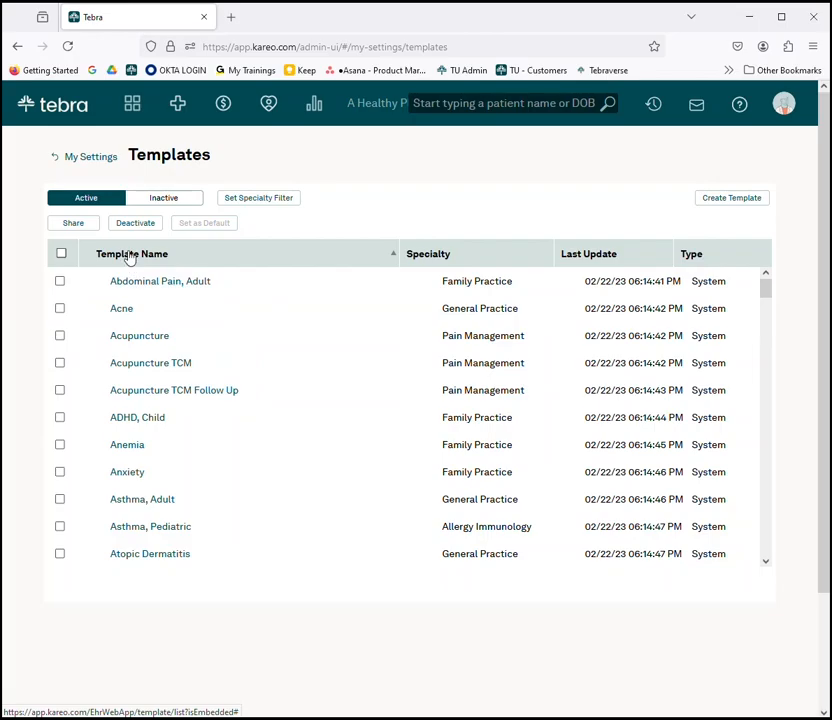
Sort the active templates by name in both directions, and by specialty in descending and ascending order.
click(130, 258)
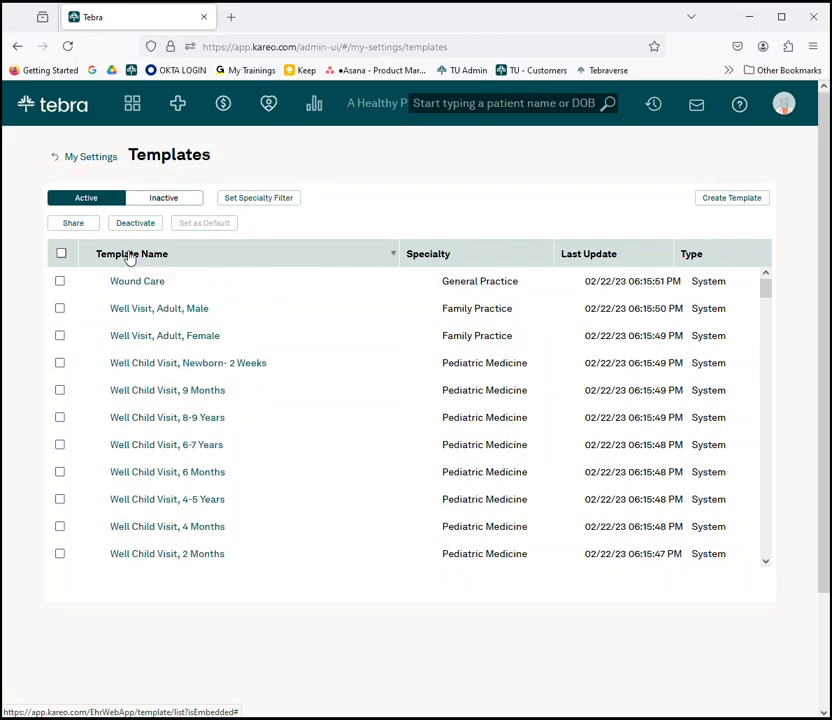
click(129, 258)
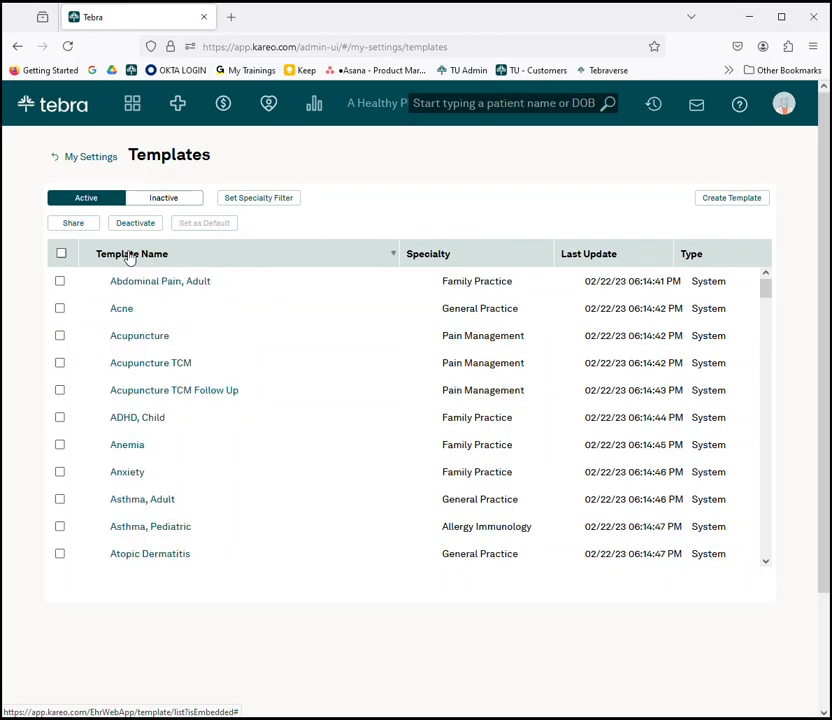
click(433, 258)
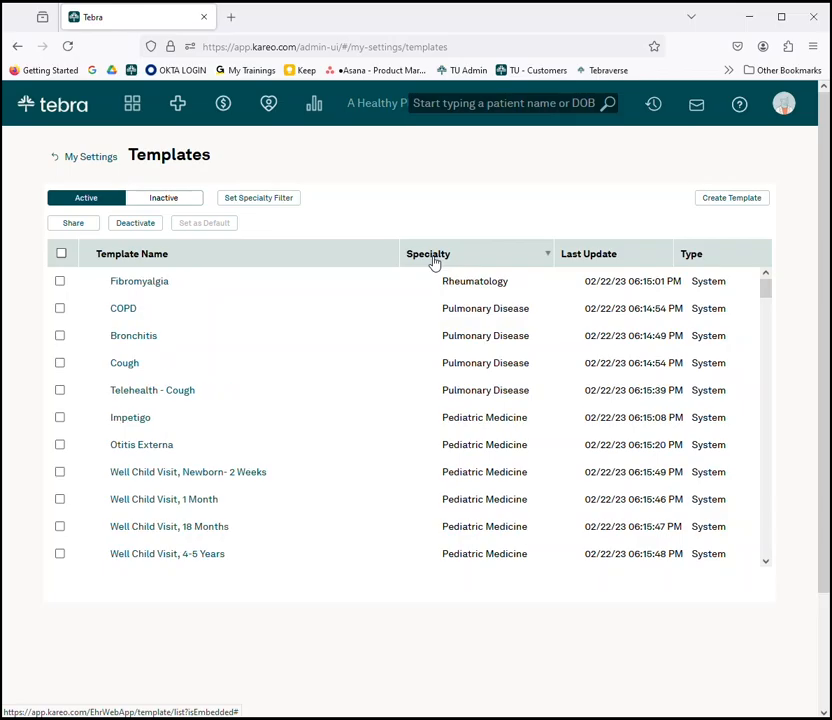
click(434, 259)
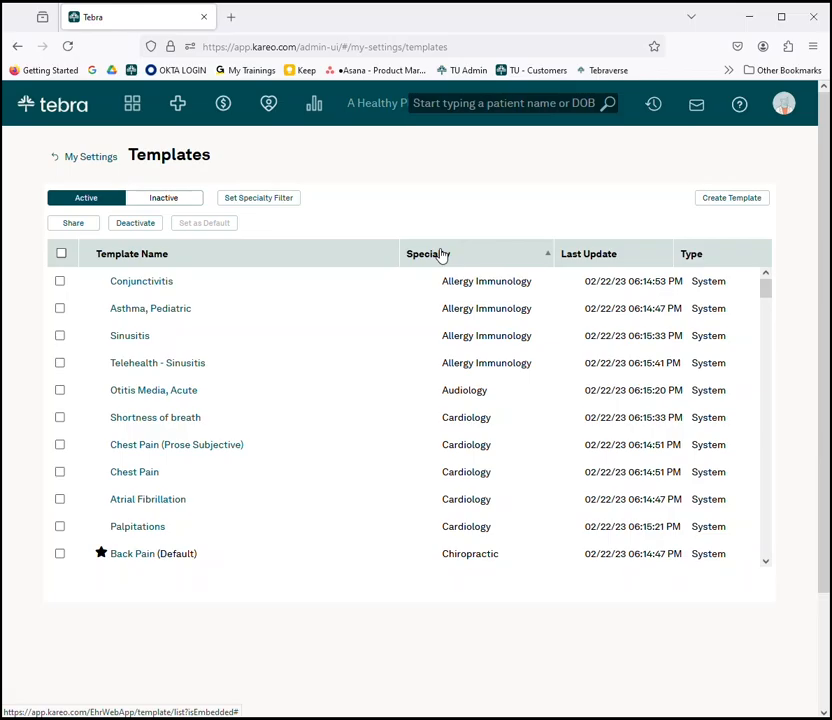
Sort the active templates by last update with the newest first, and return to ascending name order.
click(590, 258)
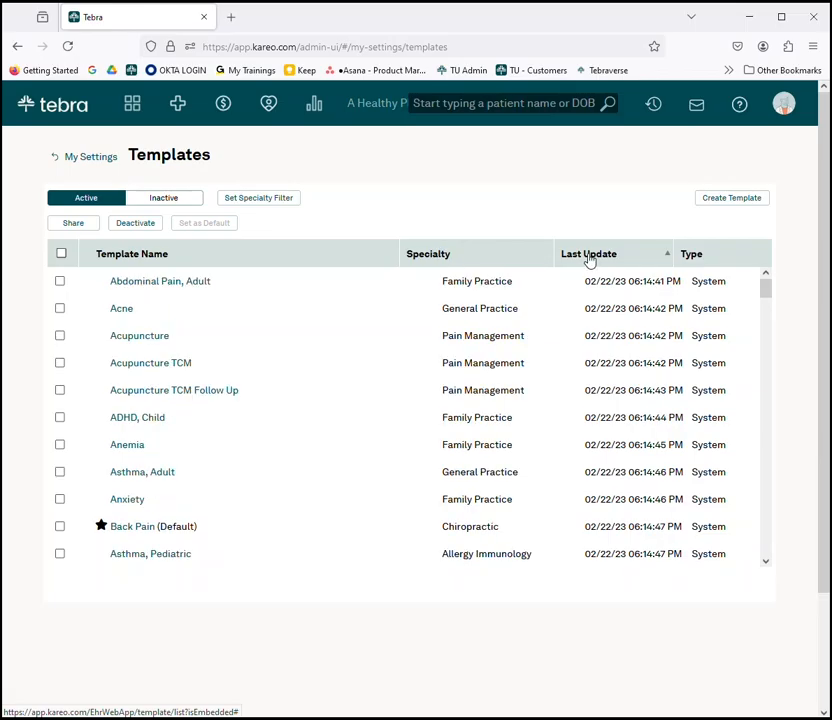
click(590, 258)
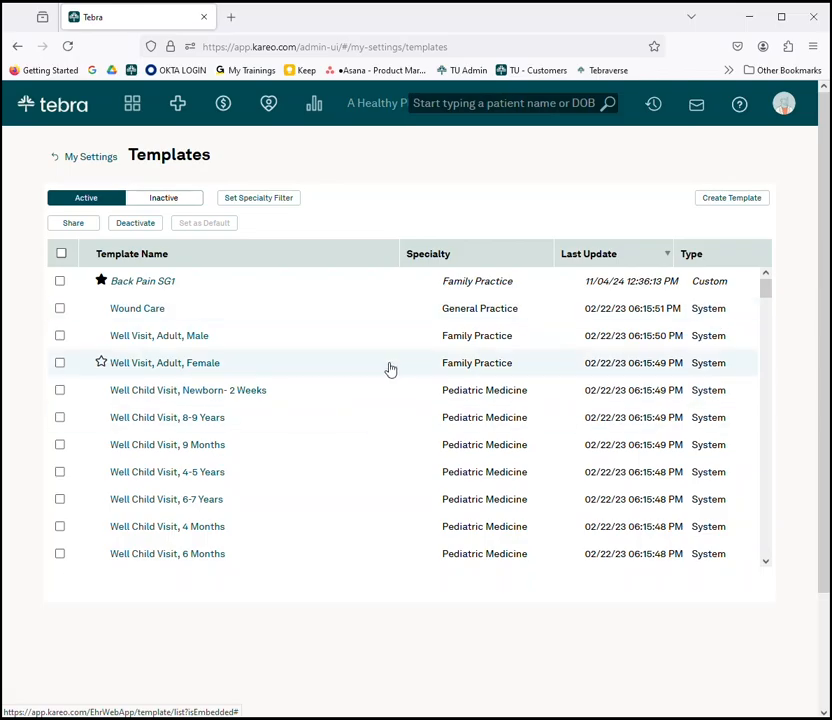
click(160, 264)
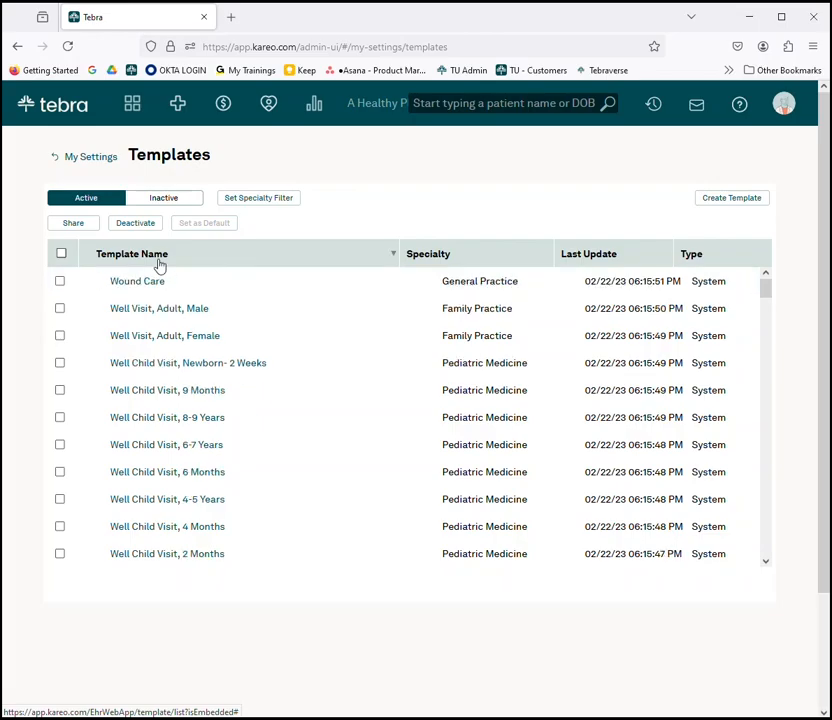
click(155, 262)
Share the custom Back Pain SG1 template with the first, second and fifth people in the recipient list.
scroll(210, 470, down, 5)
scroll(210, 470, up, 3)
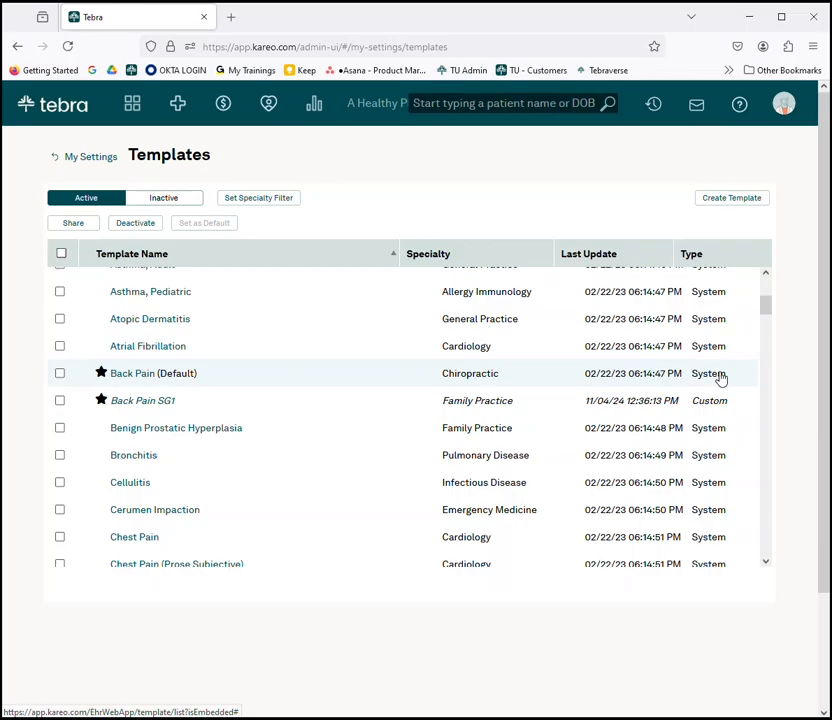
click(60, 401)
click(74, 224)
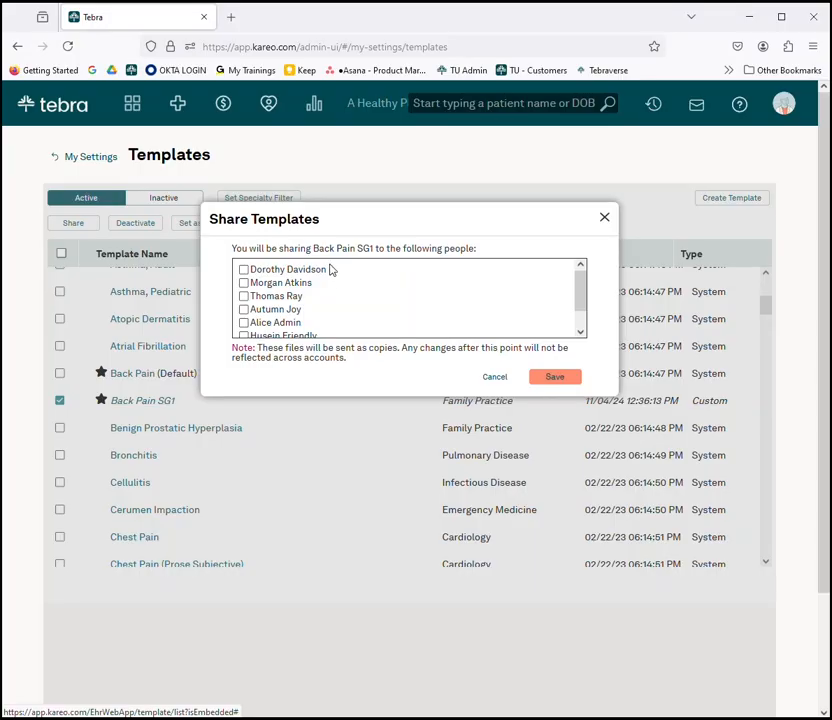
click(245, 271)
click(555, 378)
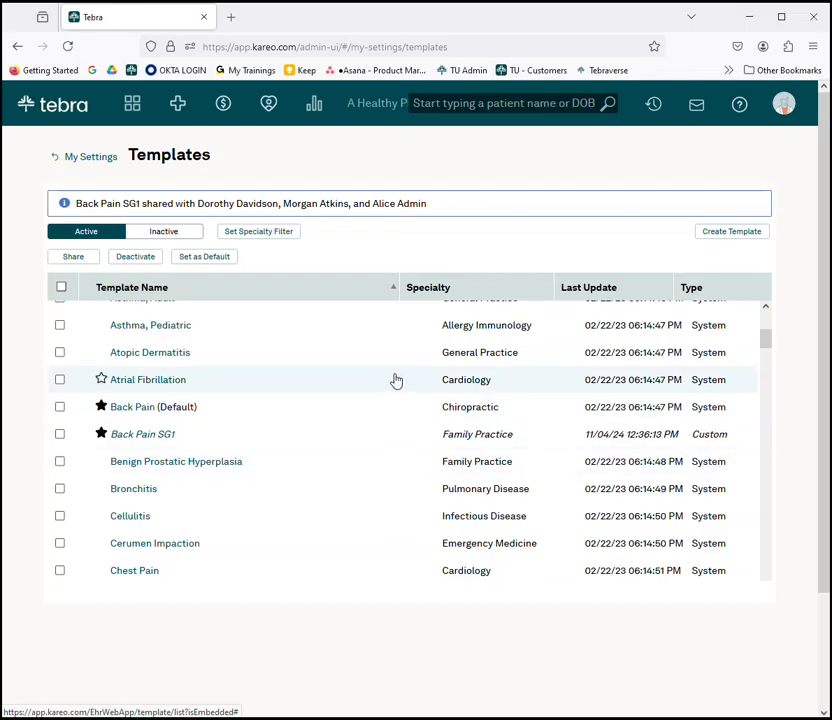
Reload the templates list, sort it by type with custom templates first, and restore the ascending name order.
click(68, 46)
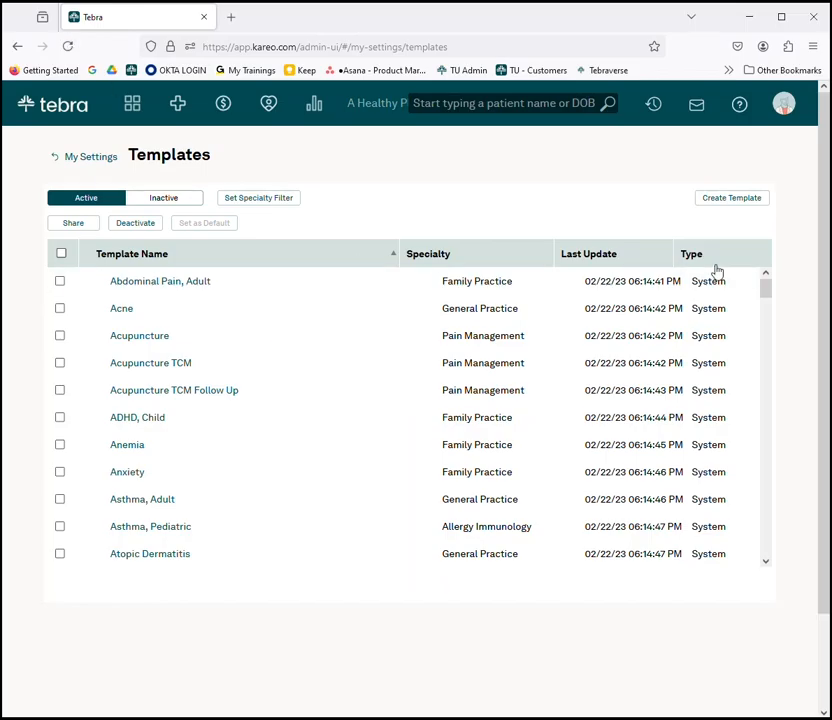
click(697, 262)
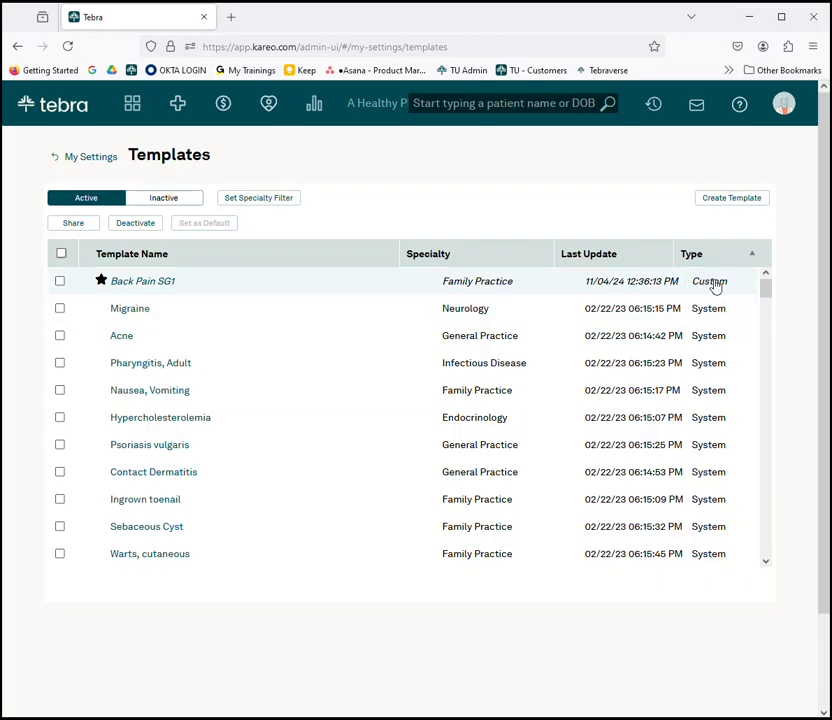
click(136, 263)
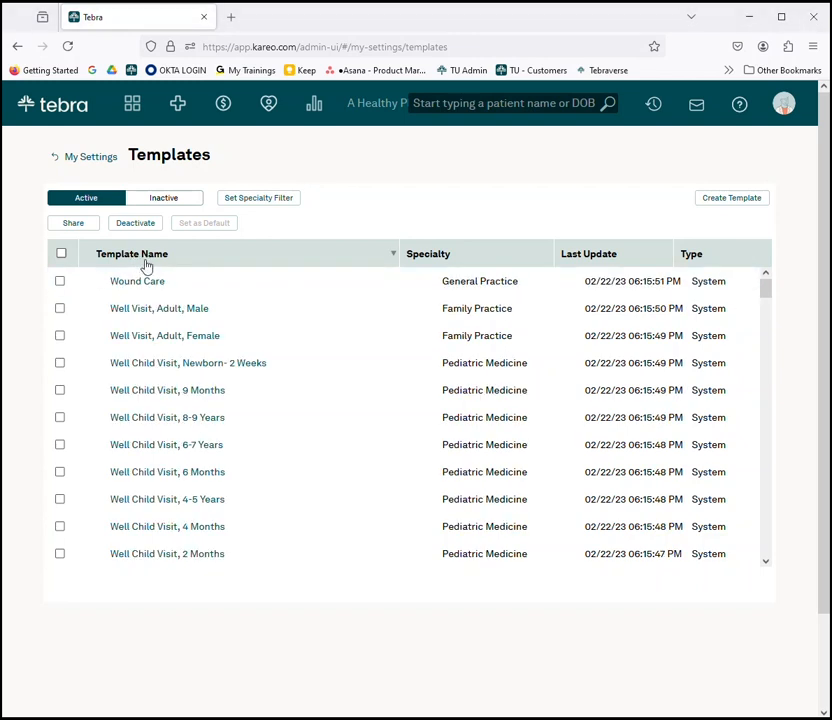
click(144, 257)
Open the Back Pain system template and save it as a custom copy titled BP SG.
scroll(210, 375, down, 3)
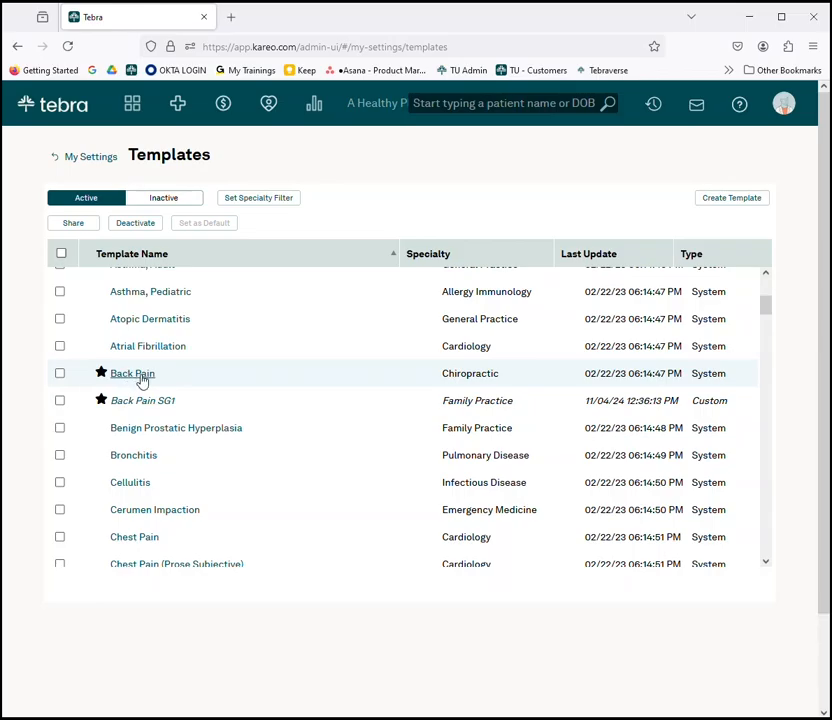
click(140, 375)
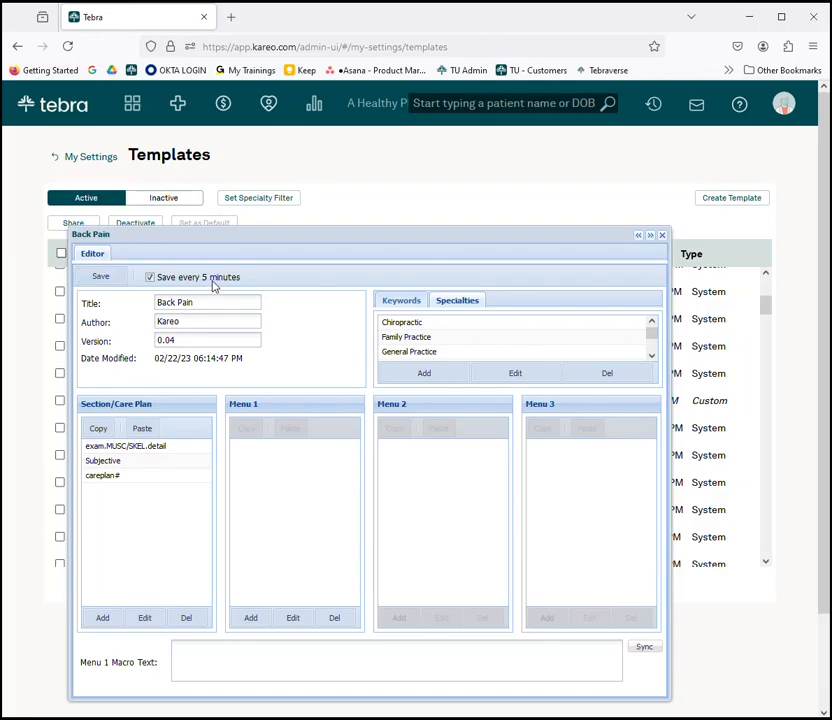
click(105, 283)
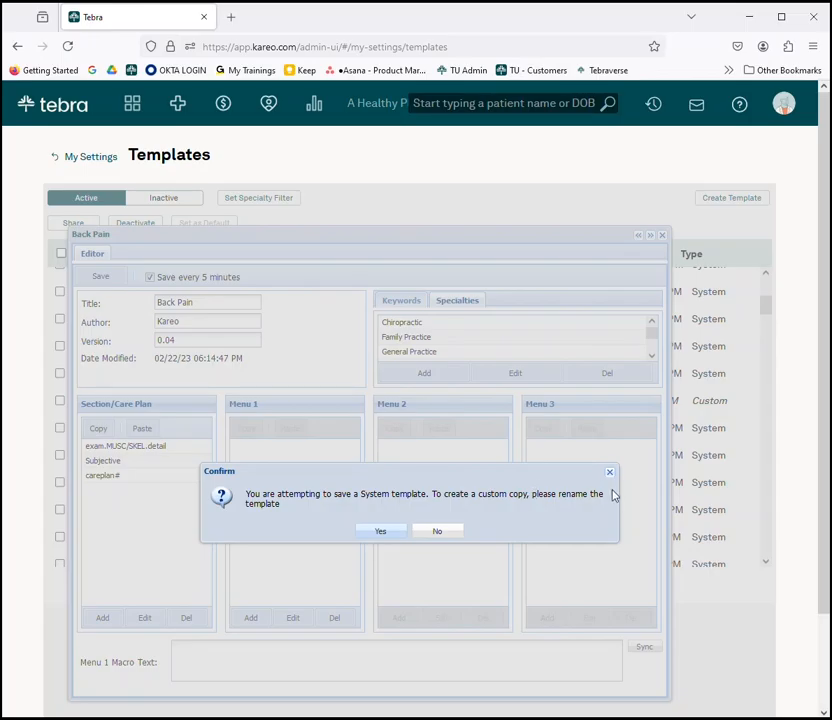
click(381, 533)
click(206, 301)
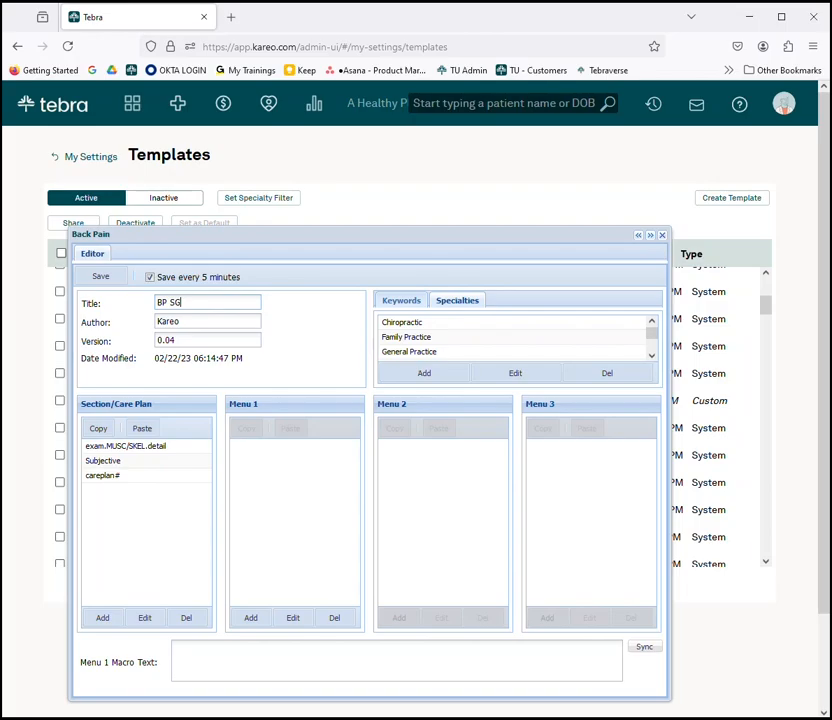
click(89, 281)
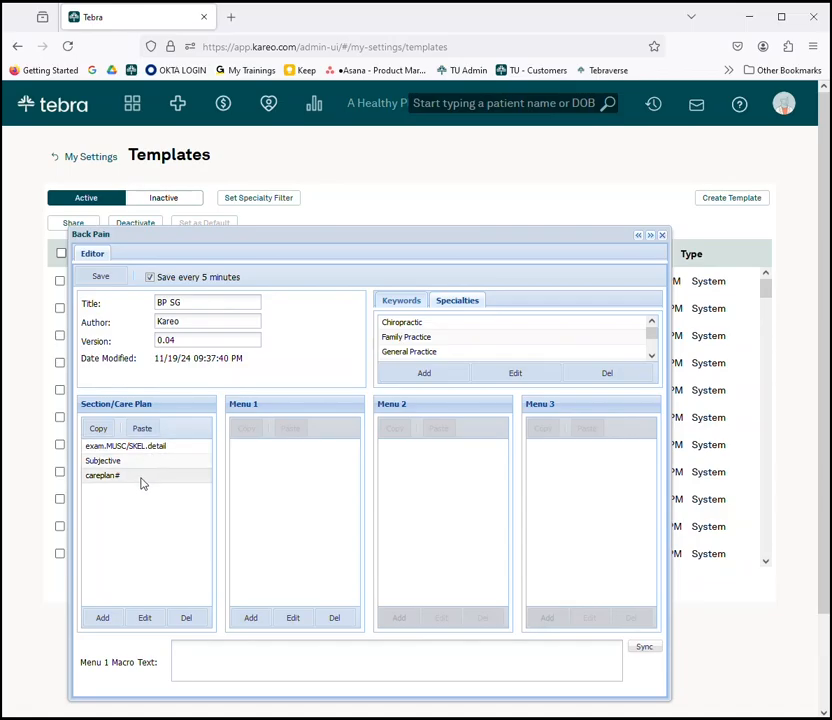
Examine the Subjective section's Reason for visit and Onset/Time course menus, including the visit reason and duration in hours pickers.
click(112, 462)
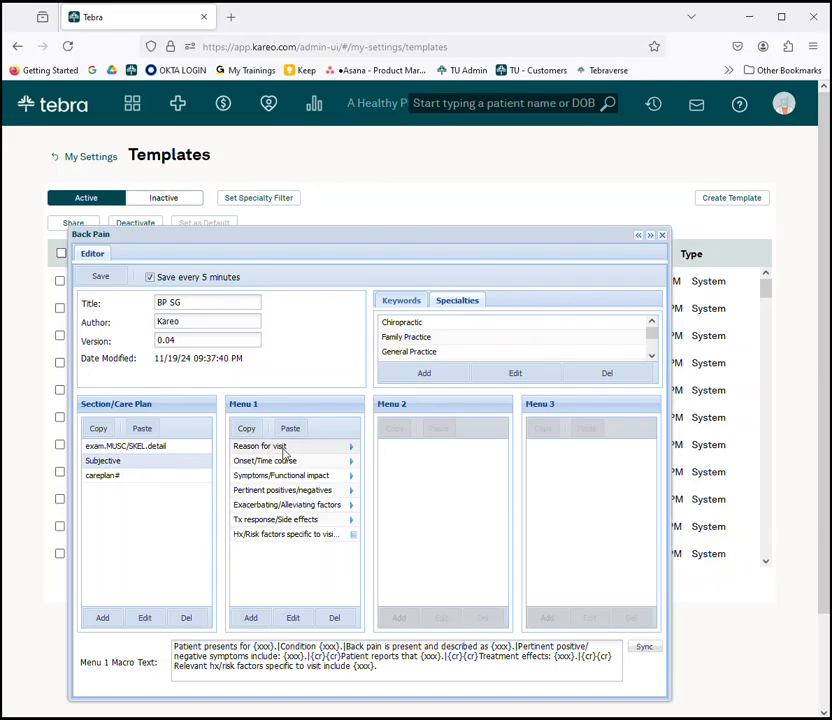
click(313, 451)
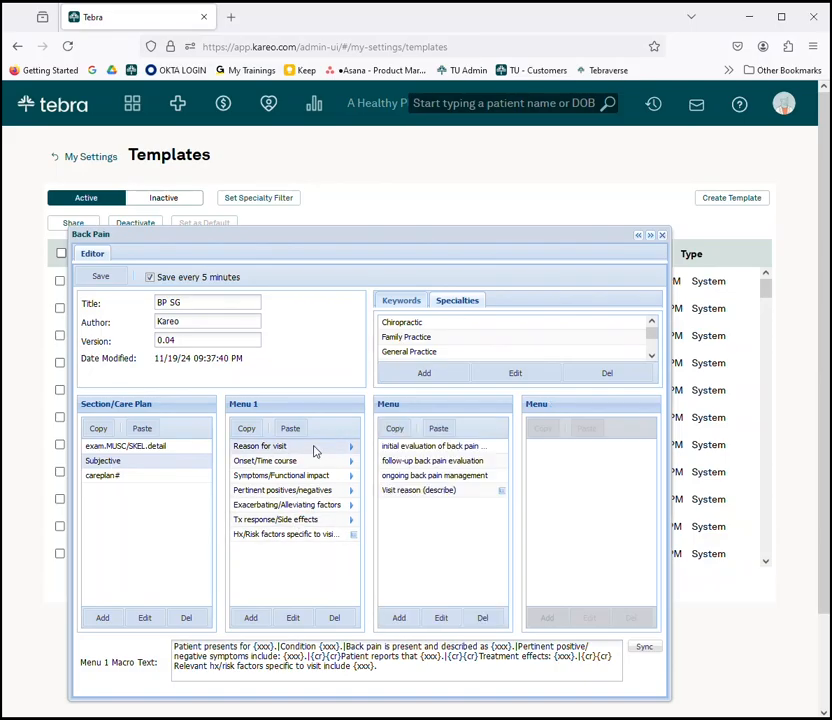
click(419, 490)
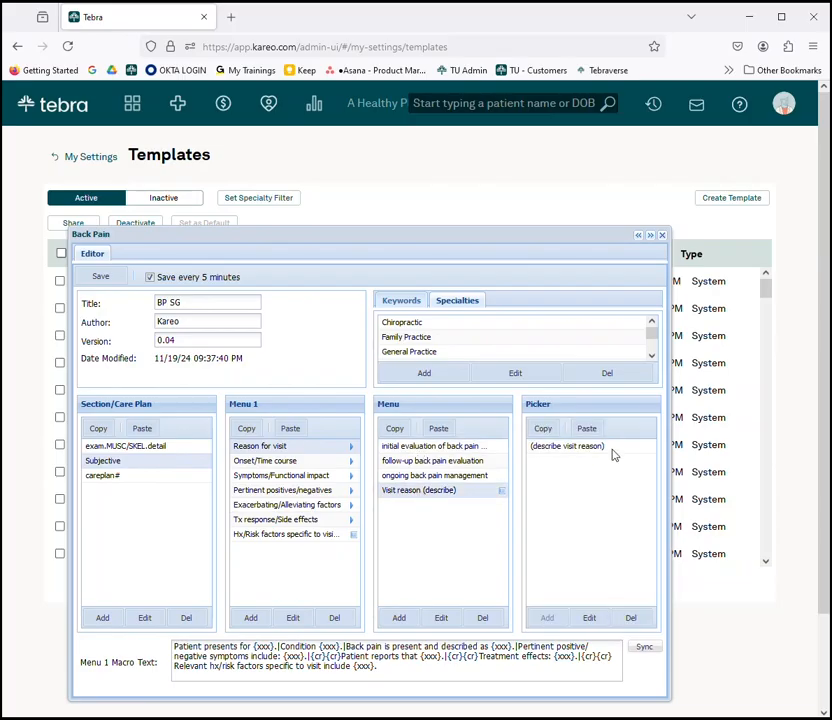
click(288, 462)
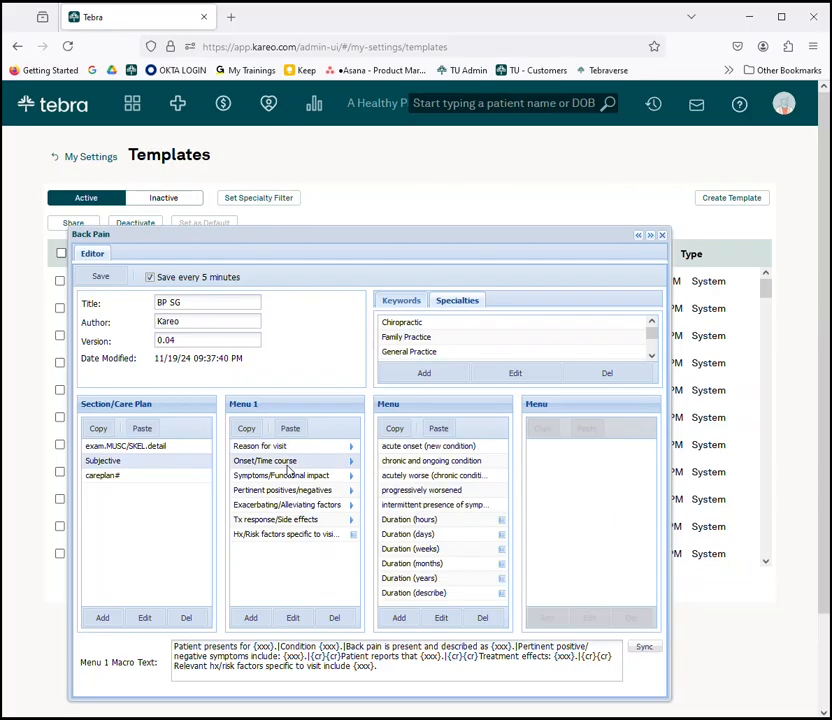
click(455, 520)
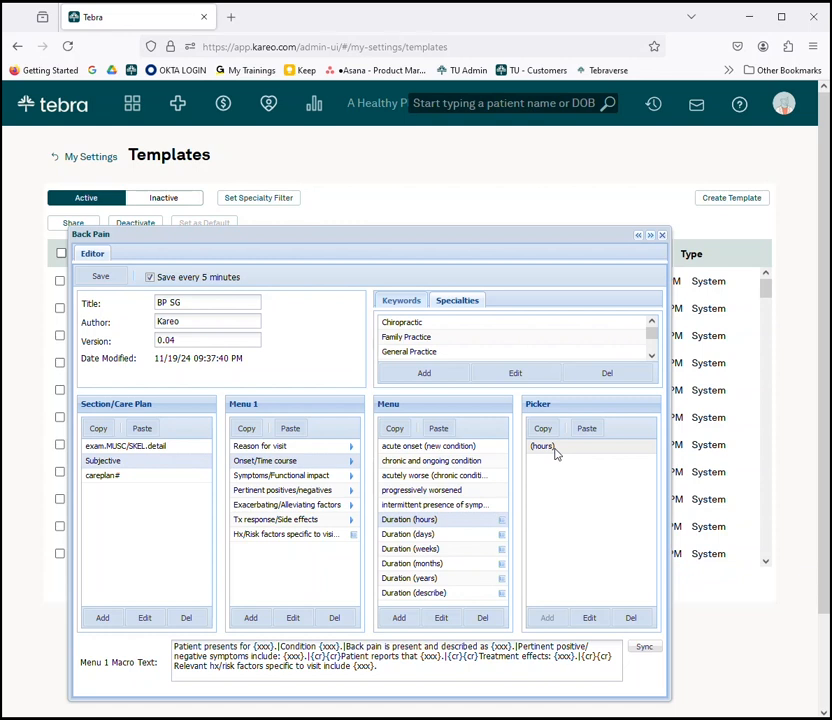
Examine the 1-Click normal exams and Pertinent findings menus of the exam.MUSC/SKEL.detail section.
click(104, 446)
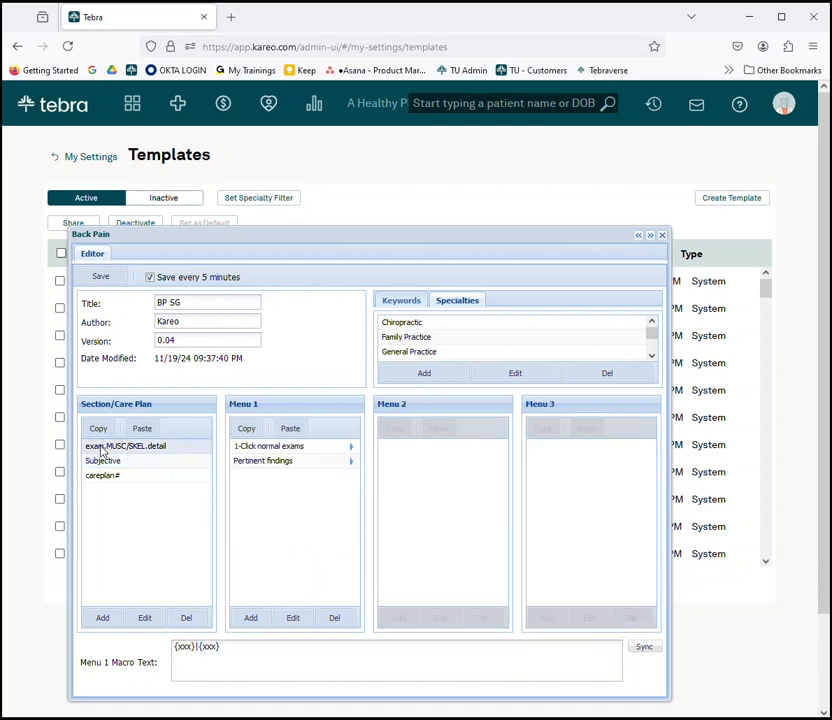
click(268, 447)
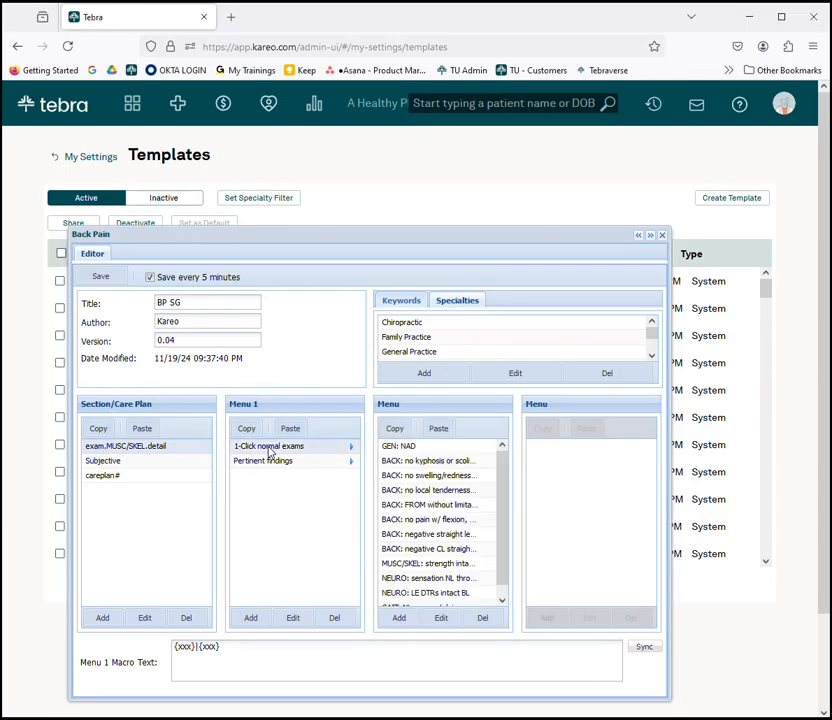
click(273, 464)
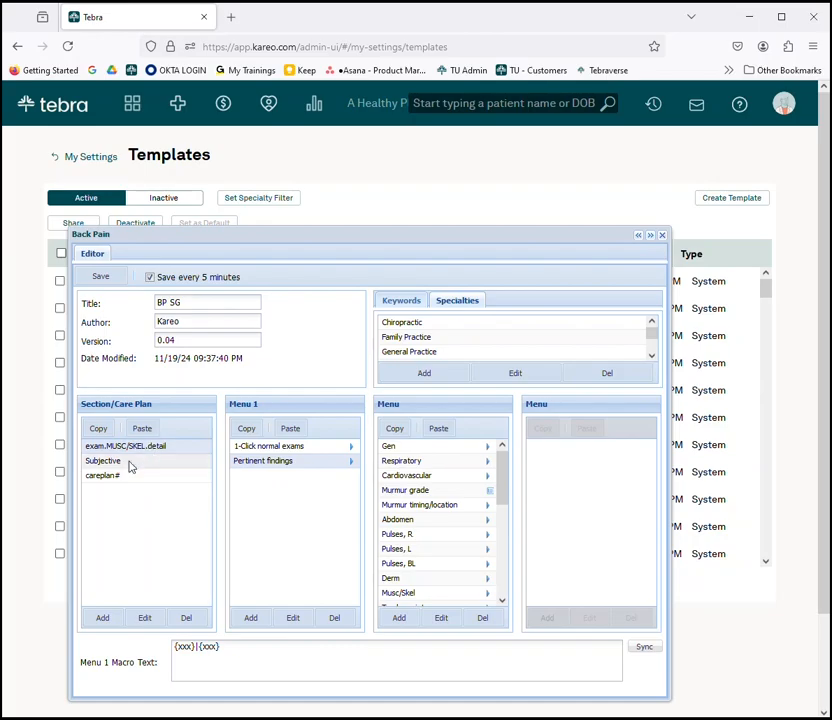
Examine the careplan# section's Patient instructions and Follow-up, Referrals checklists, including the uncomplicated acute back pain and Admit to ER/inpatient care items.
click(97, 481)
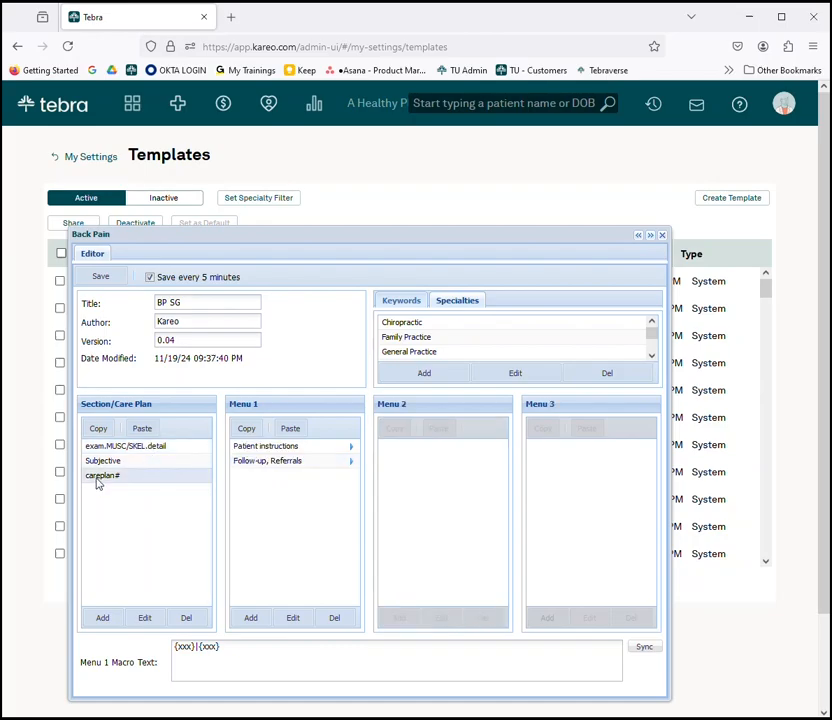
click(279, 452)
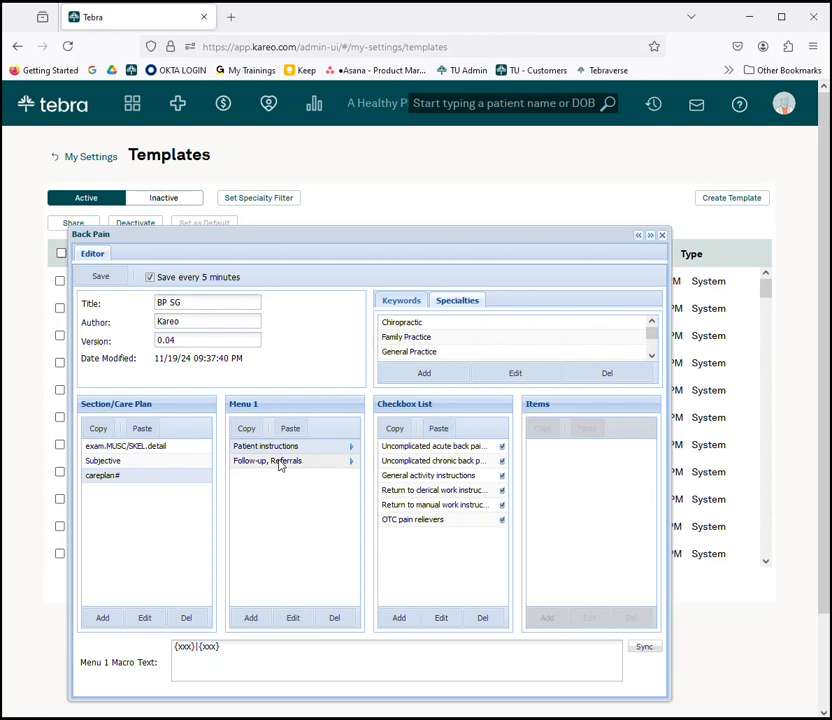
click(425, 447)
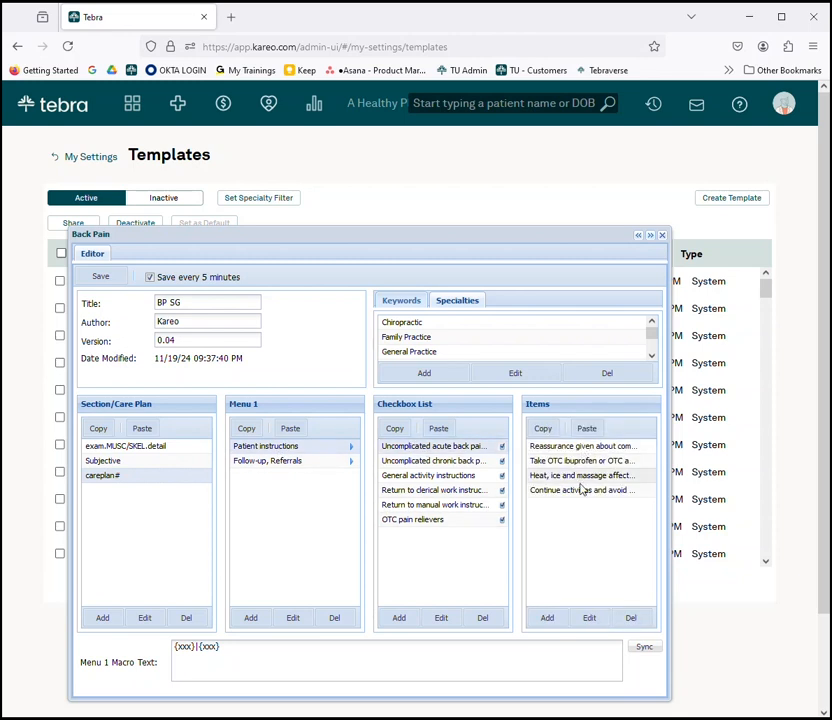
click(324, 463)
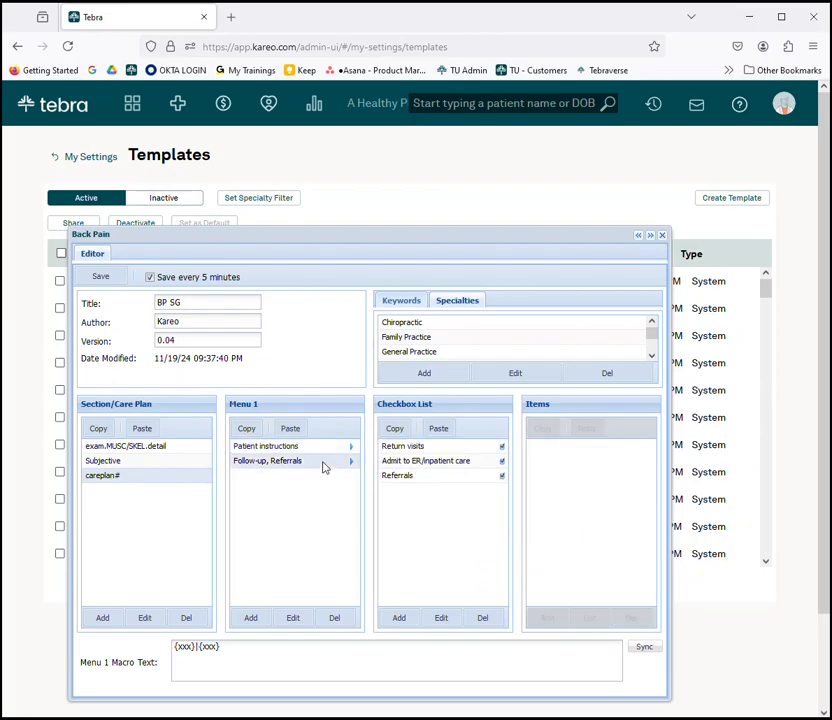
click(440, 461)
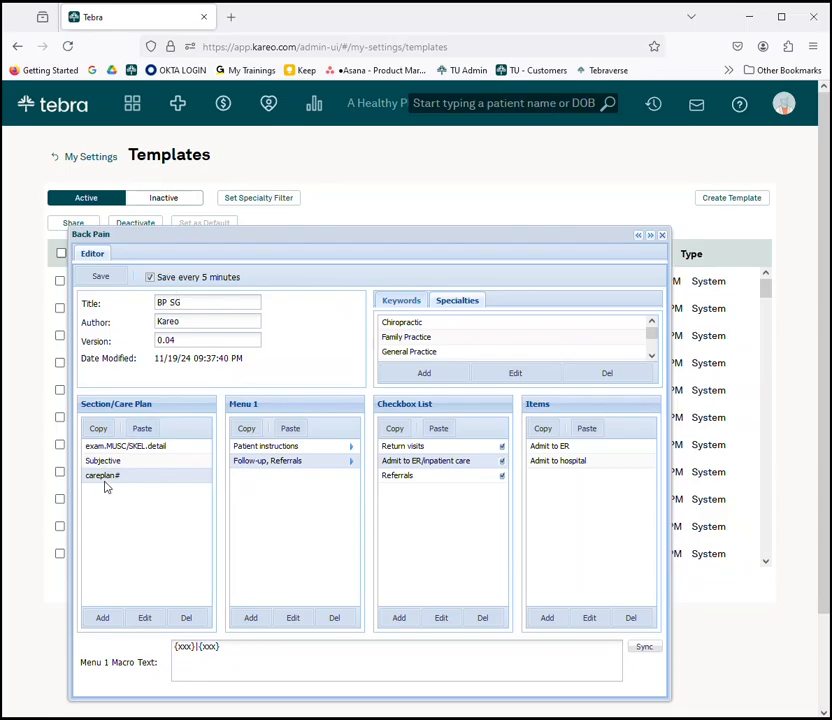
Save the BP SG template and review its keywords and specialties.
click(100, 278)
click(405, 304)
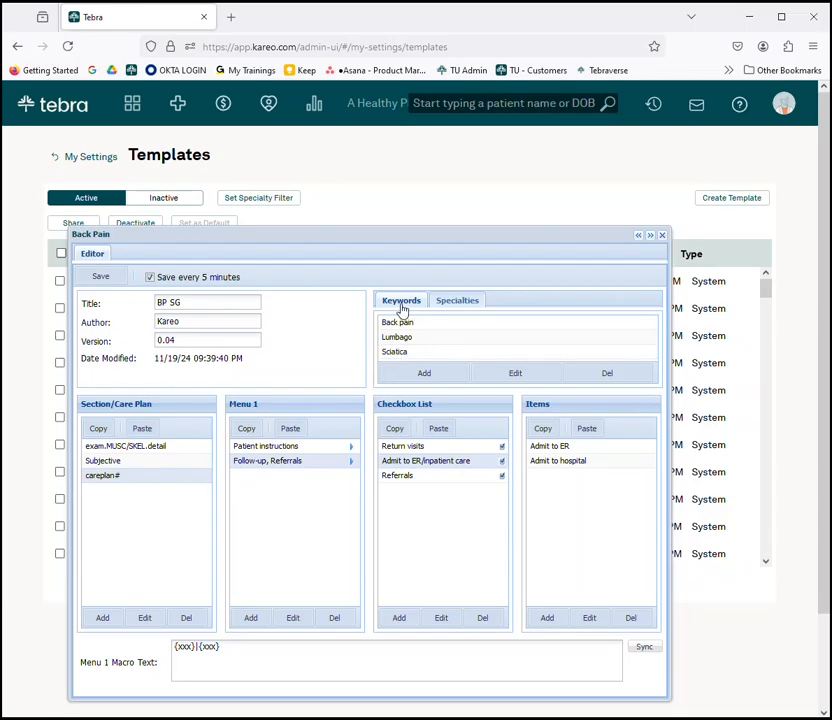
click(451, 305)
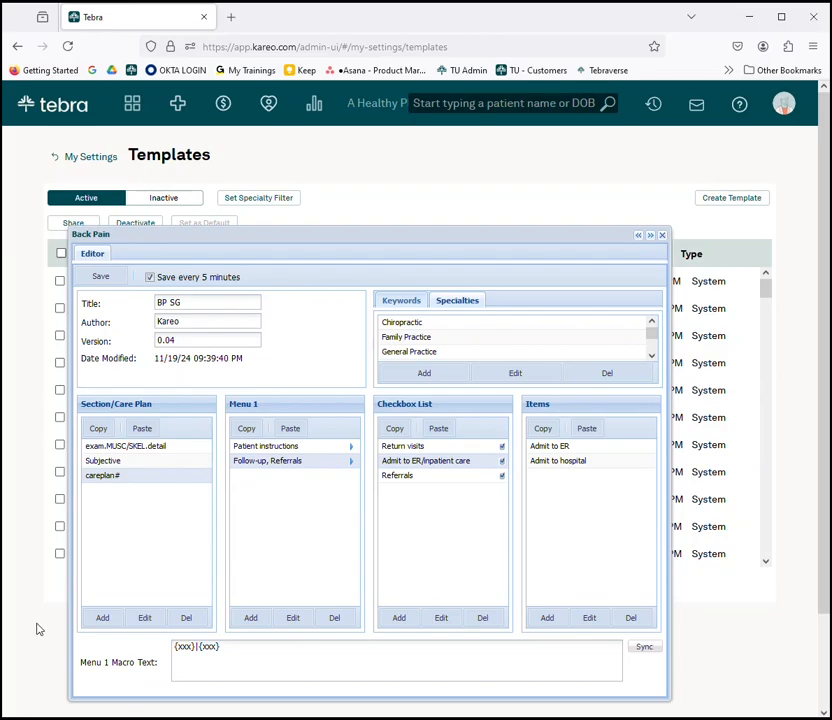
Open the Tebra dashboard in a new browser tab.
click(231, 18)
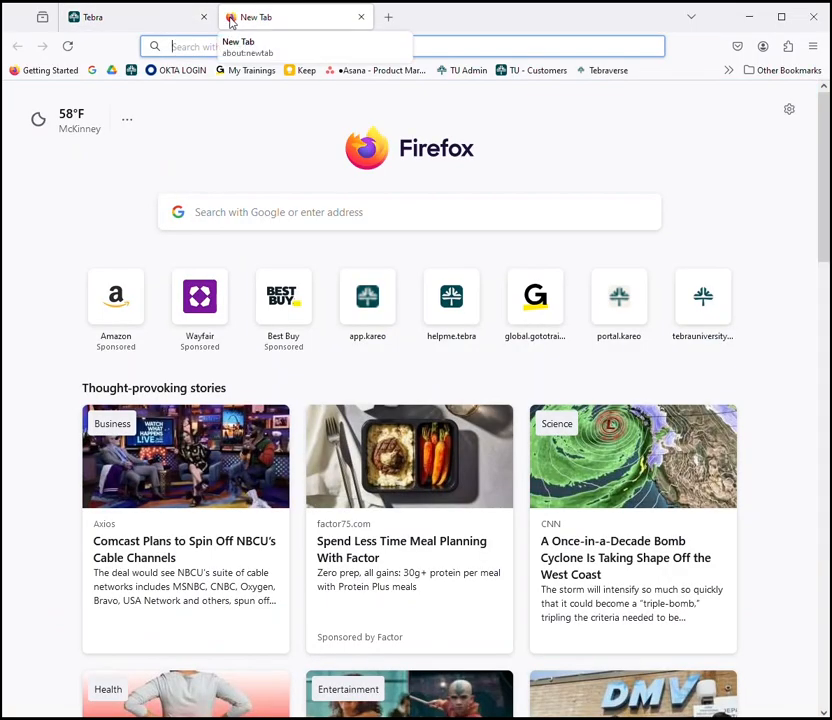
click(131, 72)
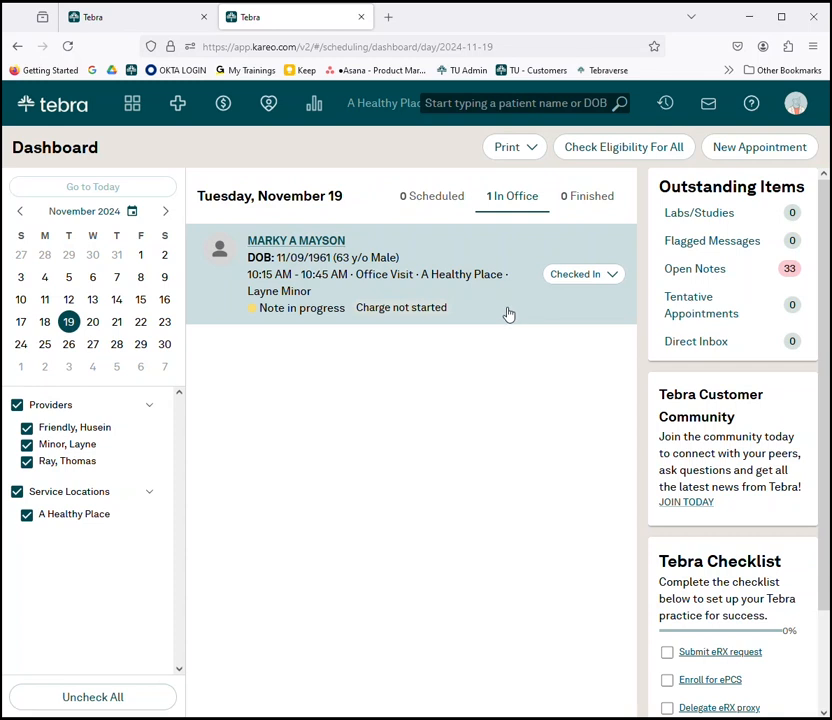
Open the in-progress SOAP note from the checked-in 10:15 AM office visit, glancing back at the BP SG template editor.
click(508, 314)
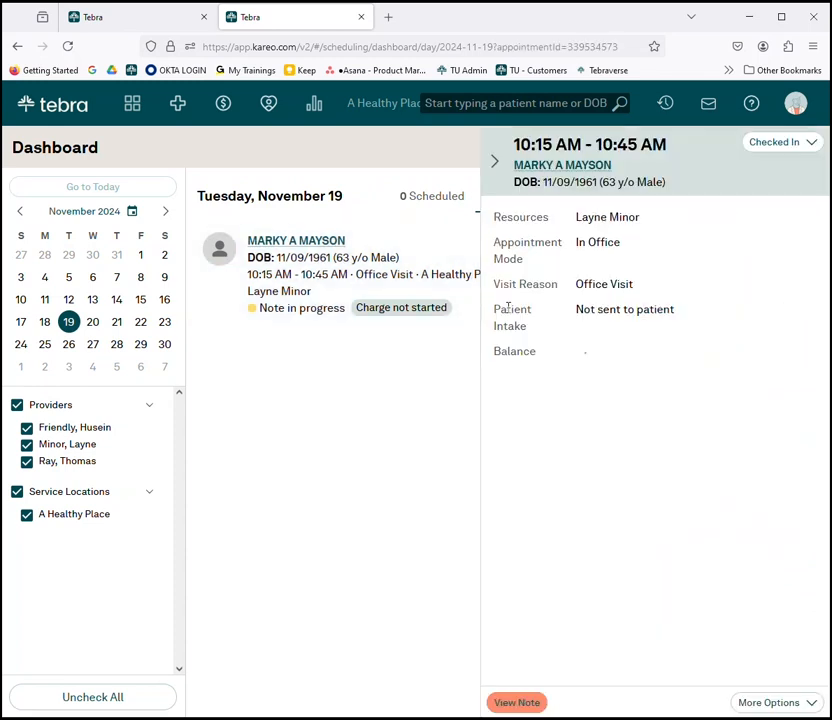
click(510, 706)
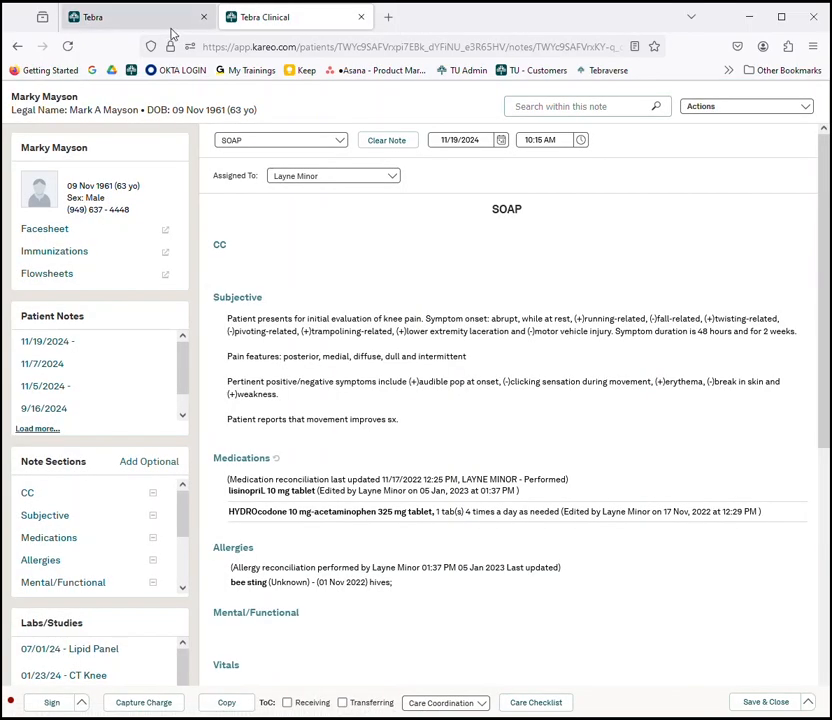
mouse_move(170, 35)
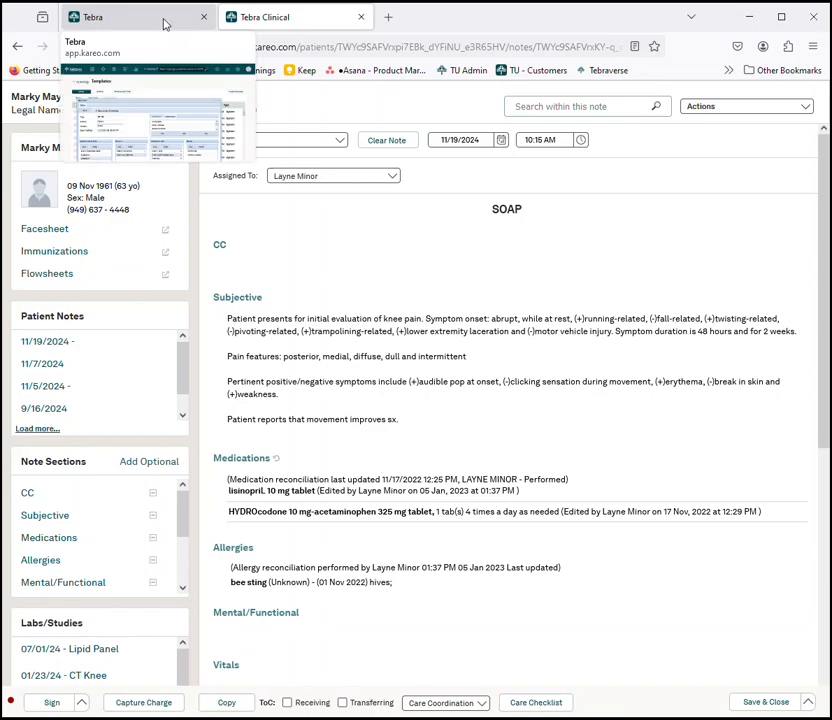
click(165, 24)
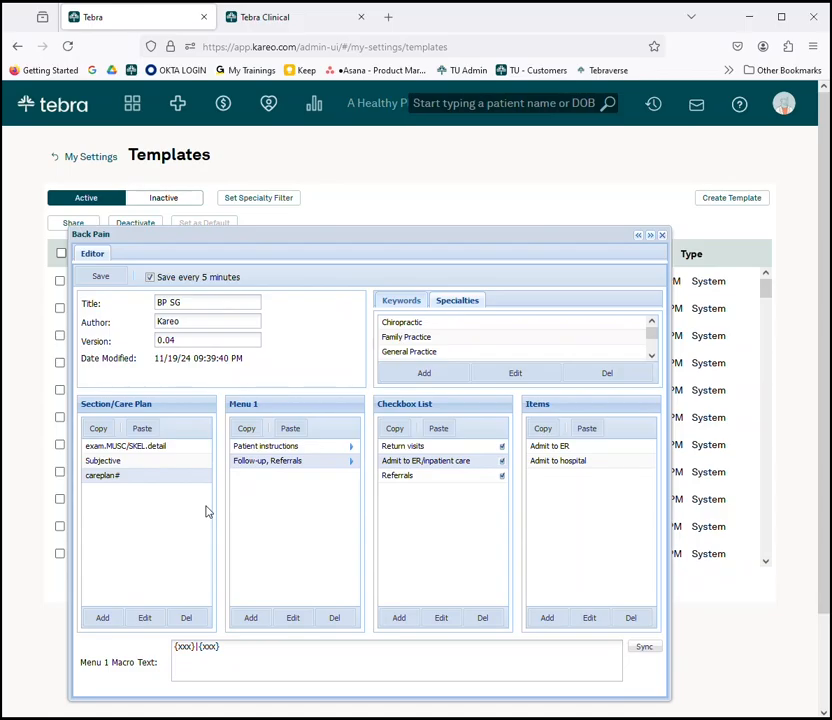
click(262, 18)
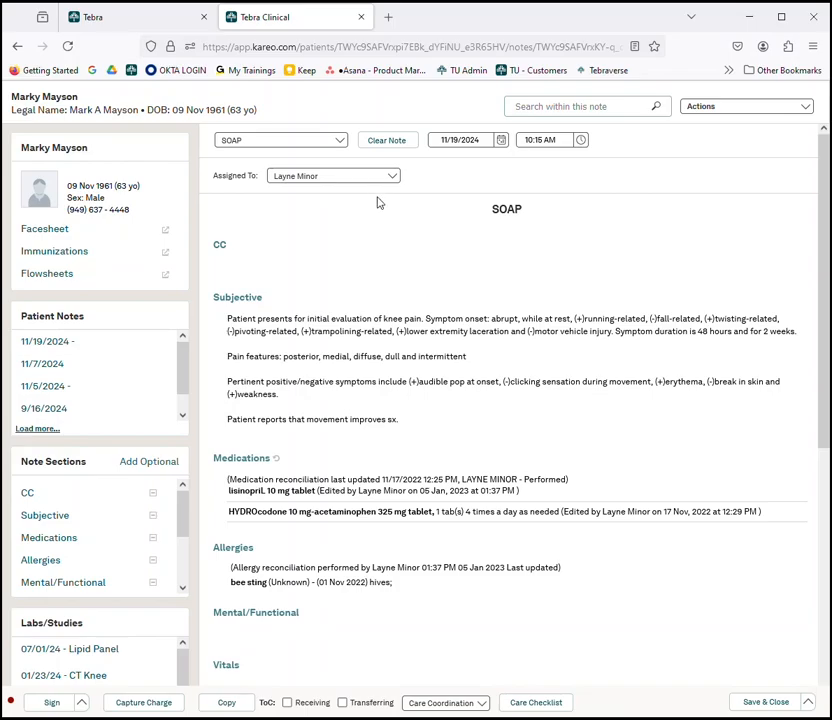
Change the patient's note type from SOAP to Follow Up Visit, accepting the possible loss of narrative changes.
click(339, 141)
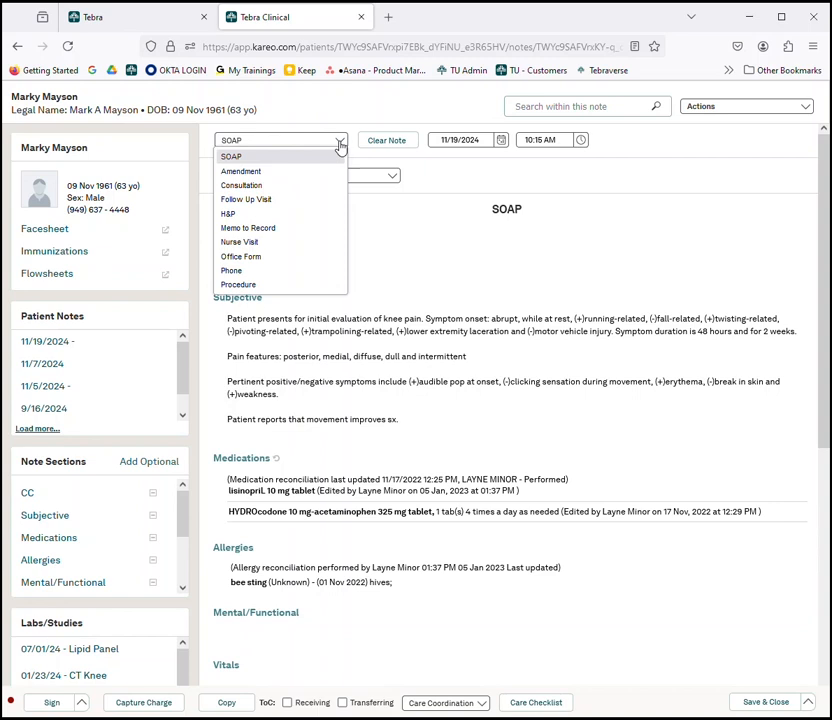
click(263, 200)
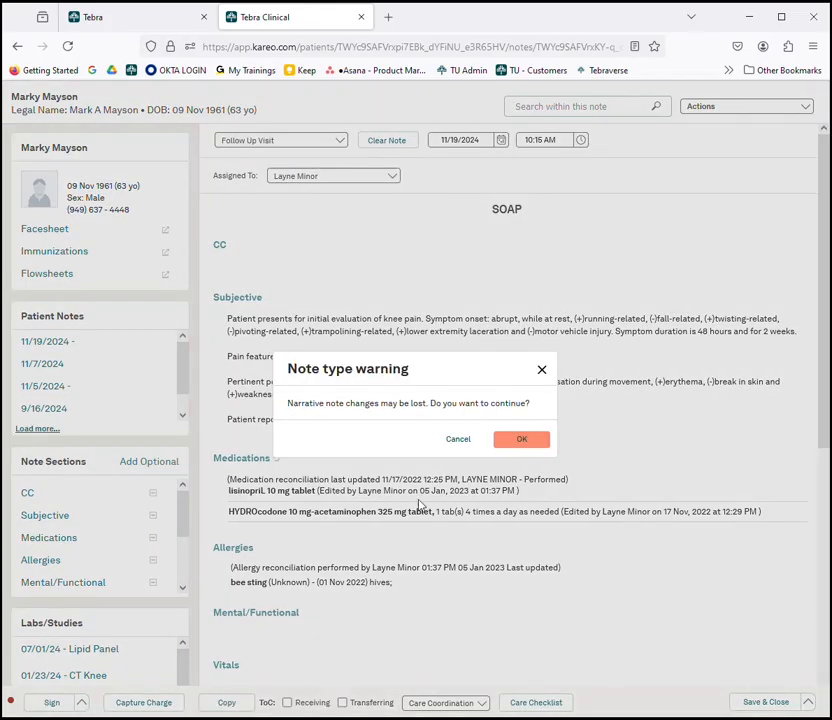
click(524, 442)
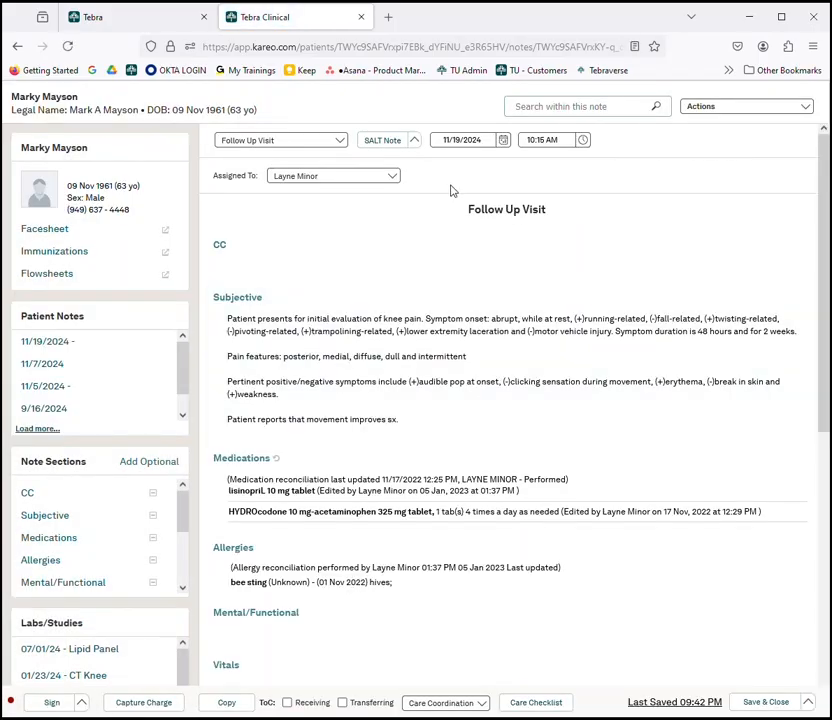
drag(466, 217, 565, 226)
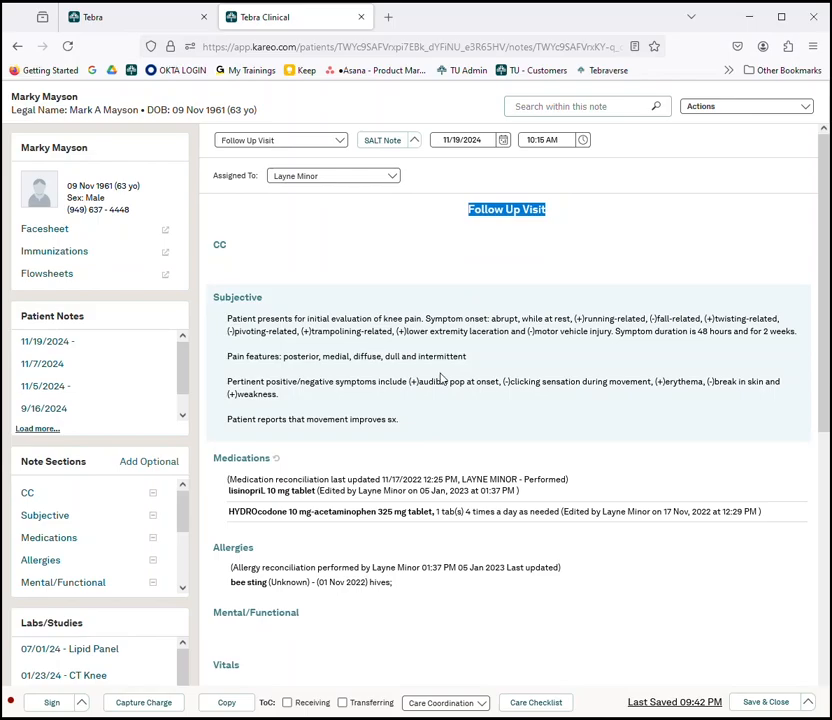
Examine the note's Treatment Suggestions section and the list of other templates offered for the Mental/Functional section.
scroll(459, 416, down, 4)
scroll(459, 416, down, 6)
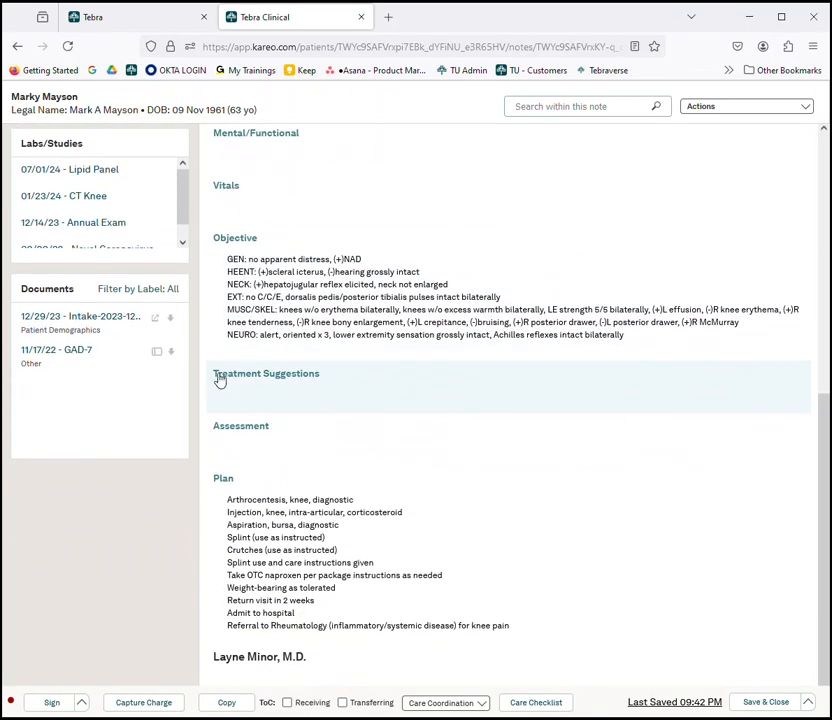
click(293, 377)
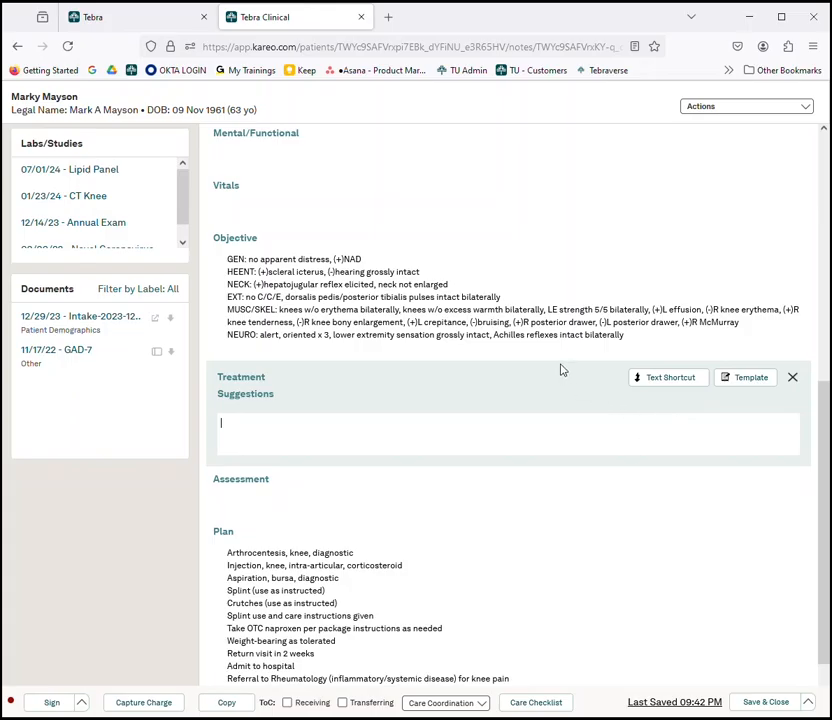
scroll(561, 370, up, 3)
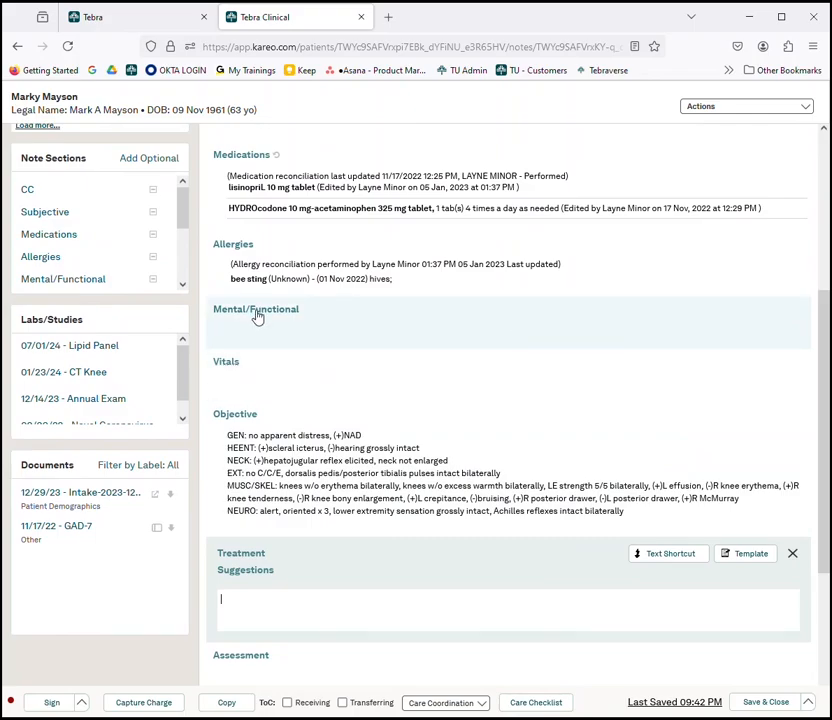
click(257, 315)
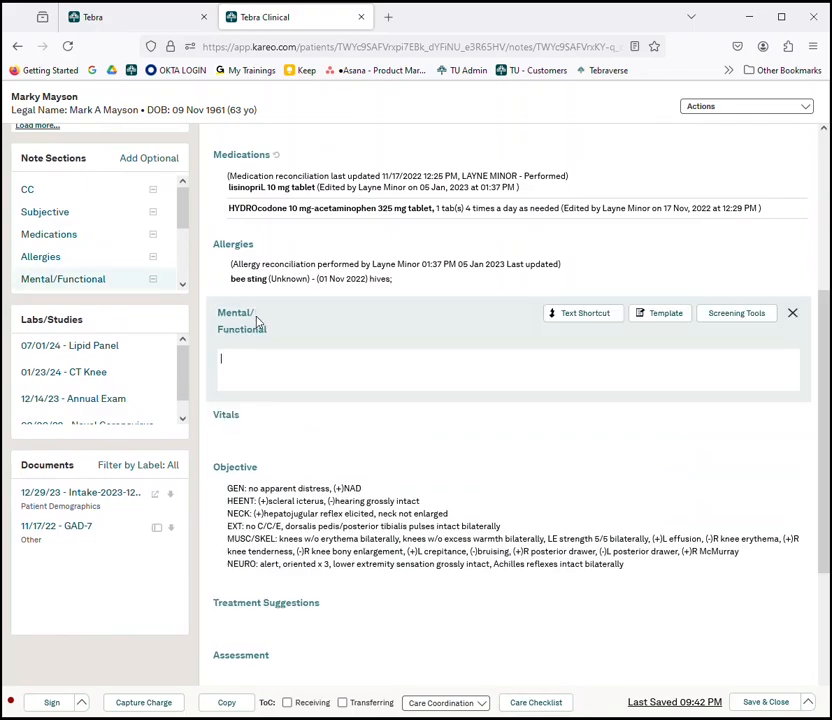
click(661, 314)
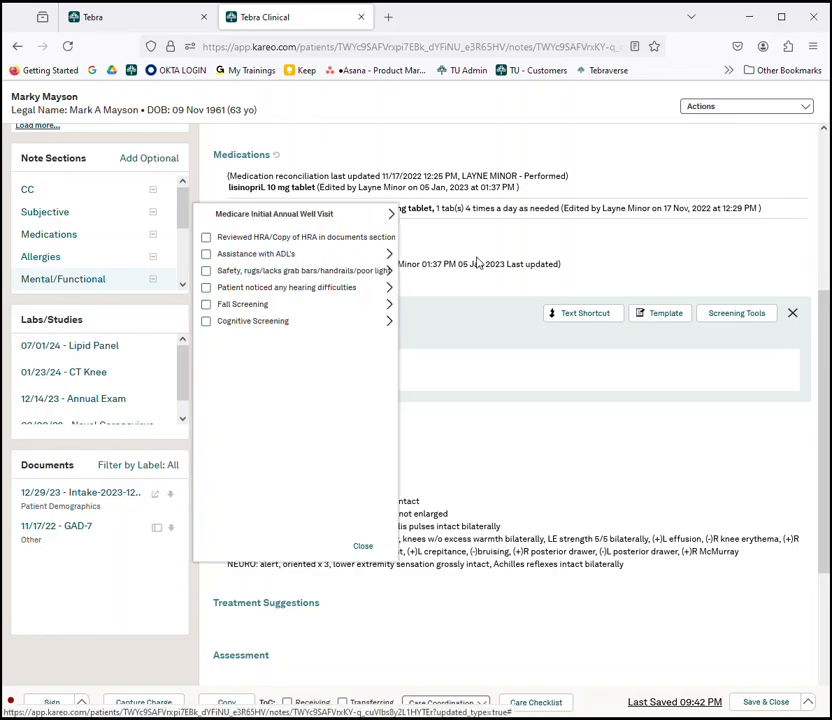
click(390, 220)
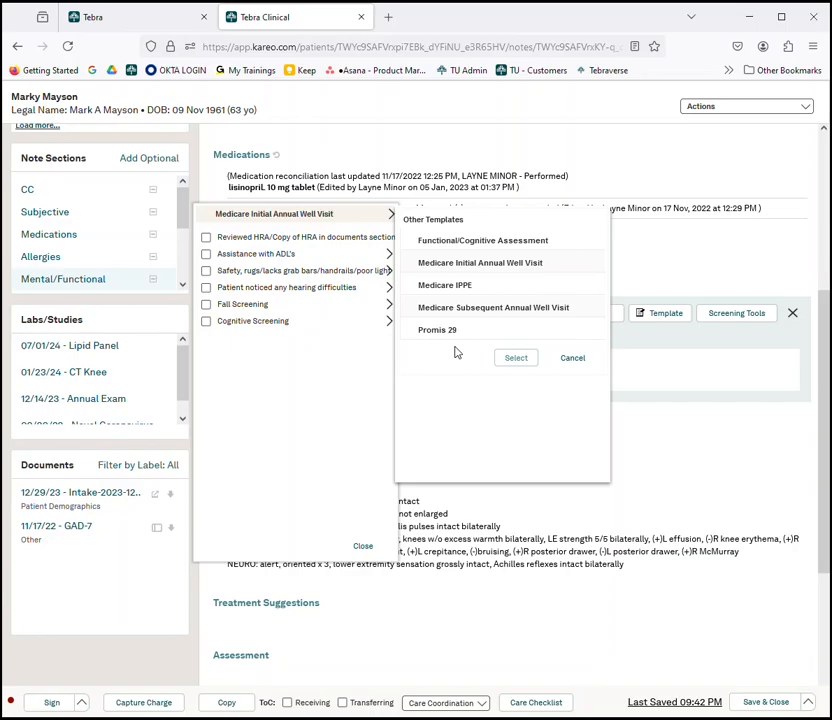
Add a section with the key ROS to the BP SG template and save the template.
click(111, 19)
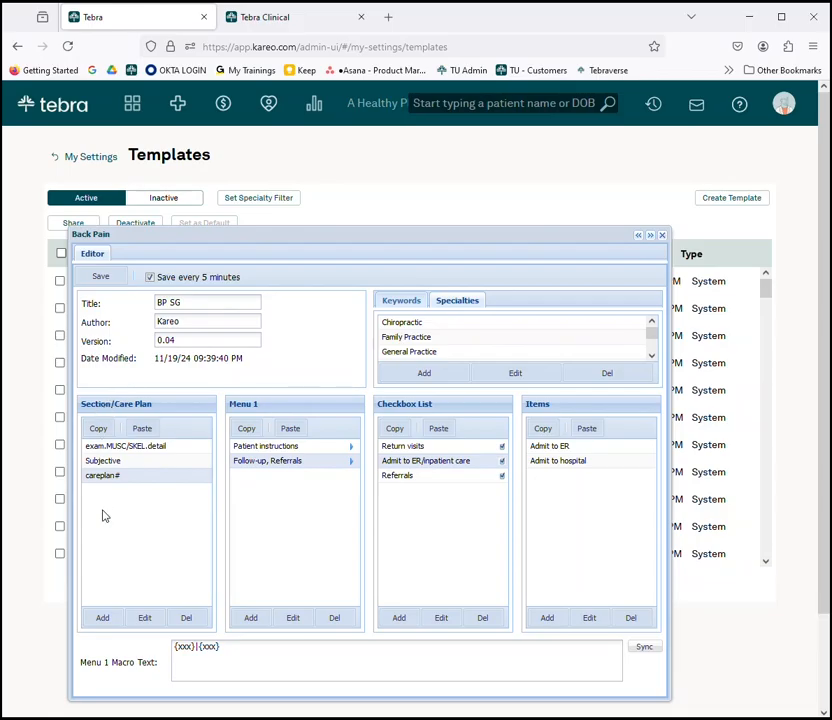
click(103, 619)
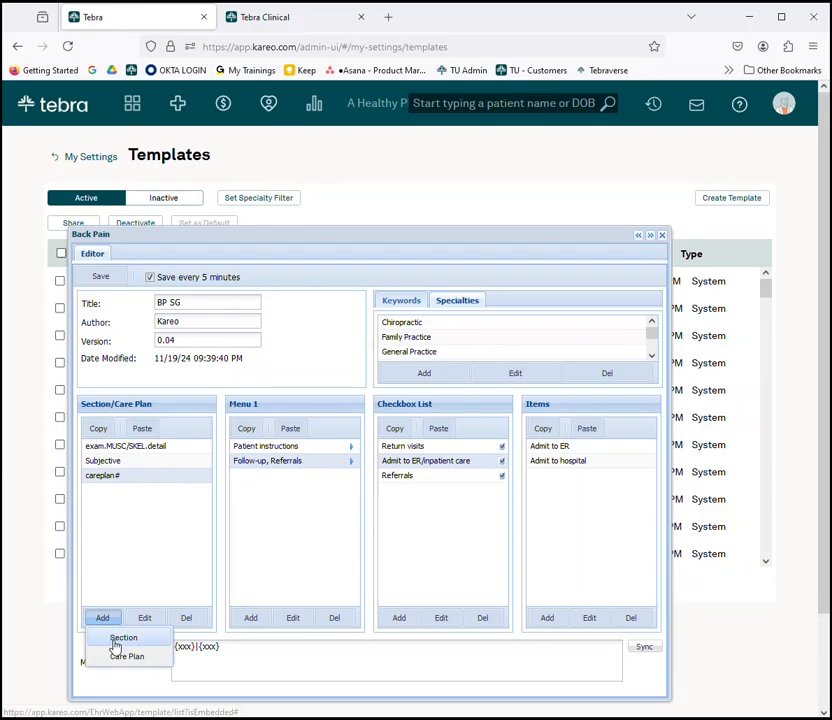
click(124, 638)
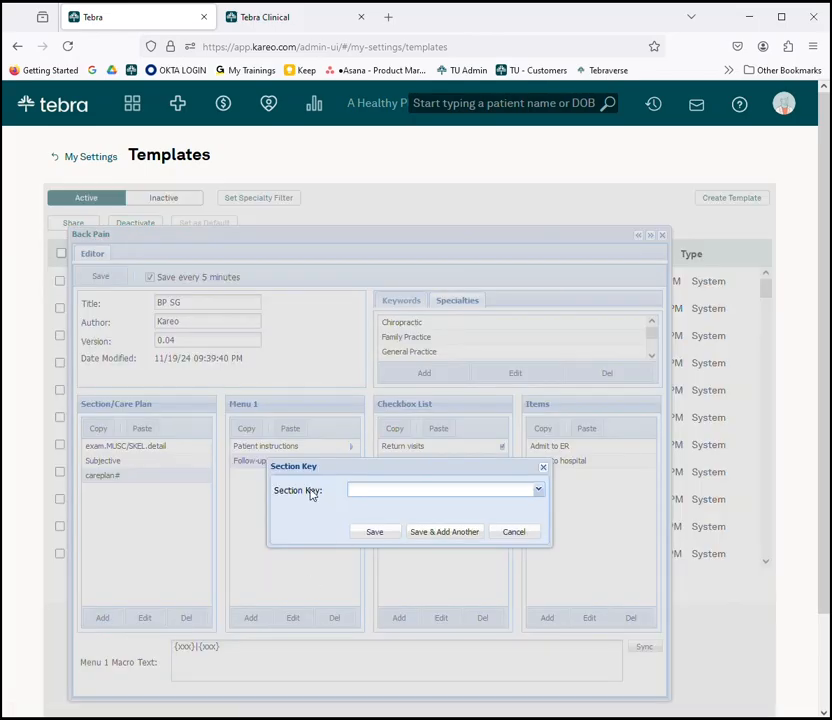
click(539, 492)
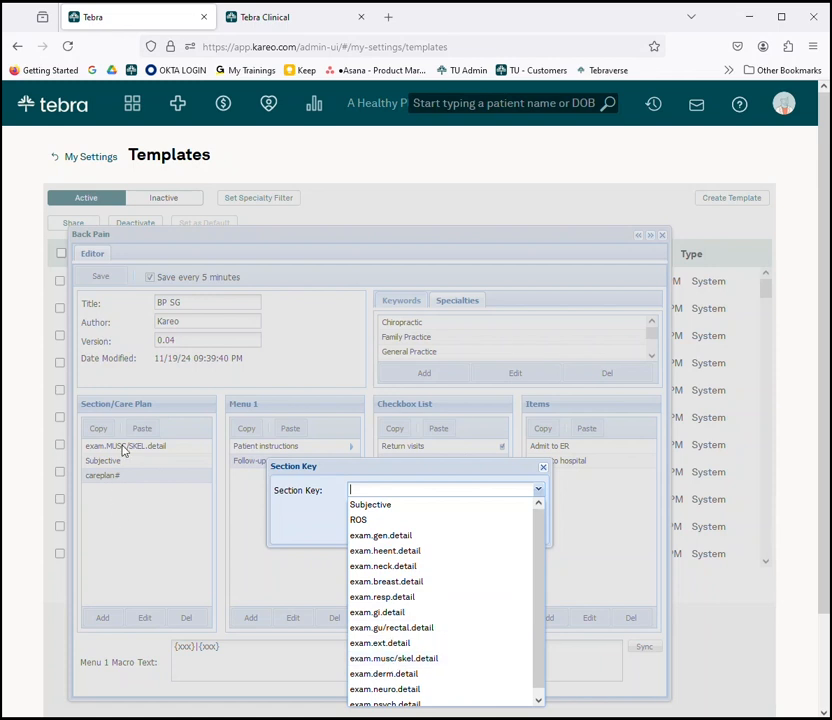
click(357, 521)
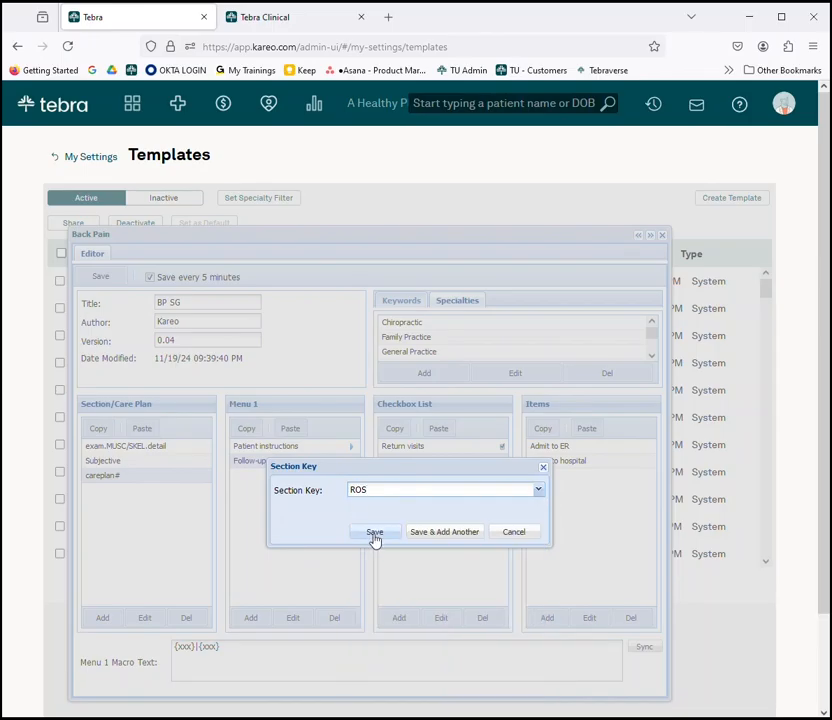
click(374, 532)
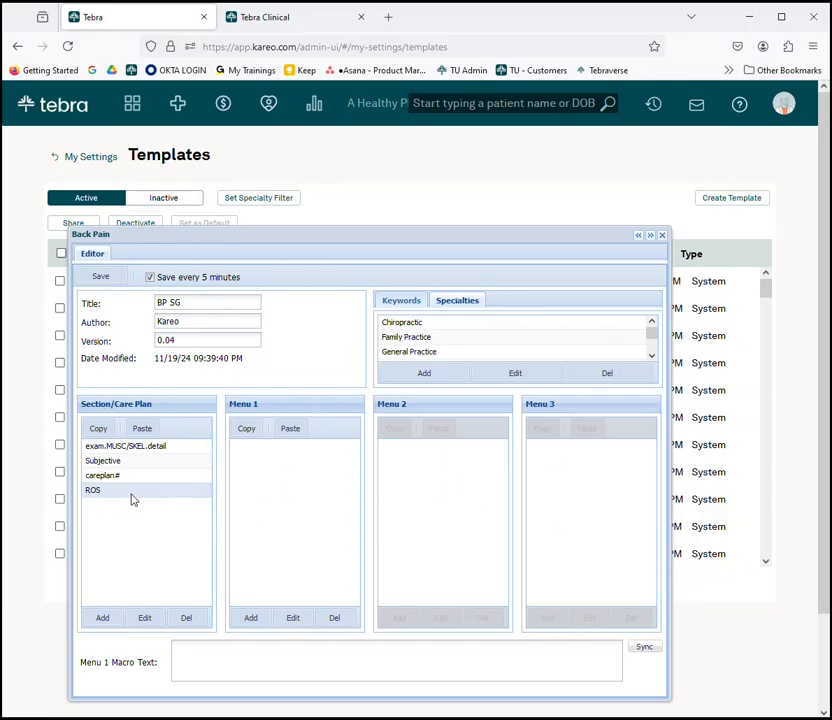
click(100, 278)
Return to the Follow Up Visit note, close its Mental/Functional template list and reload the note.
click(268, 18)
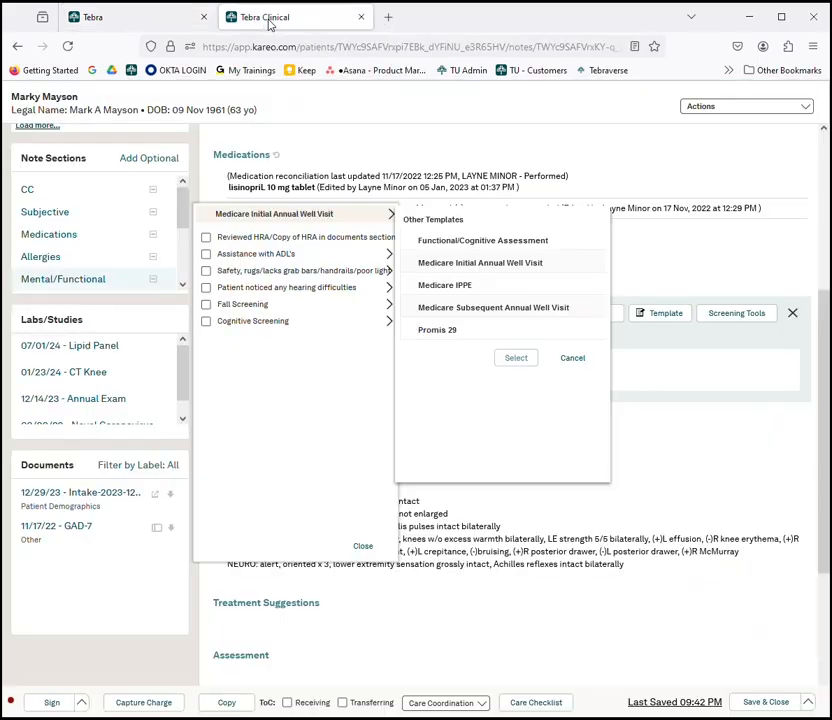
click(363, 546)
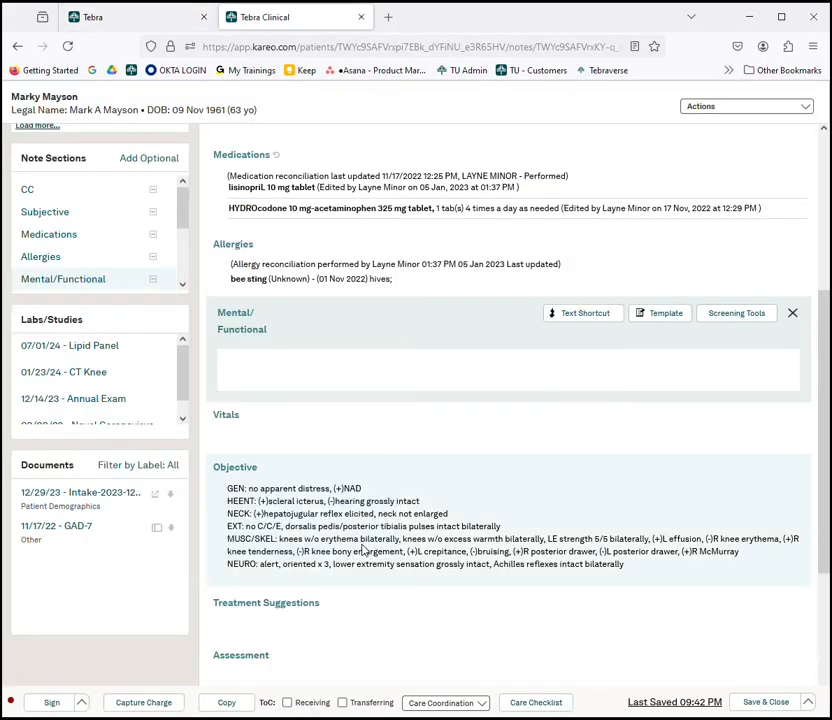
click(66, 50)
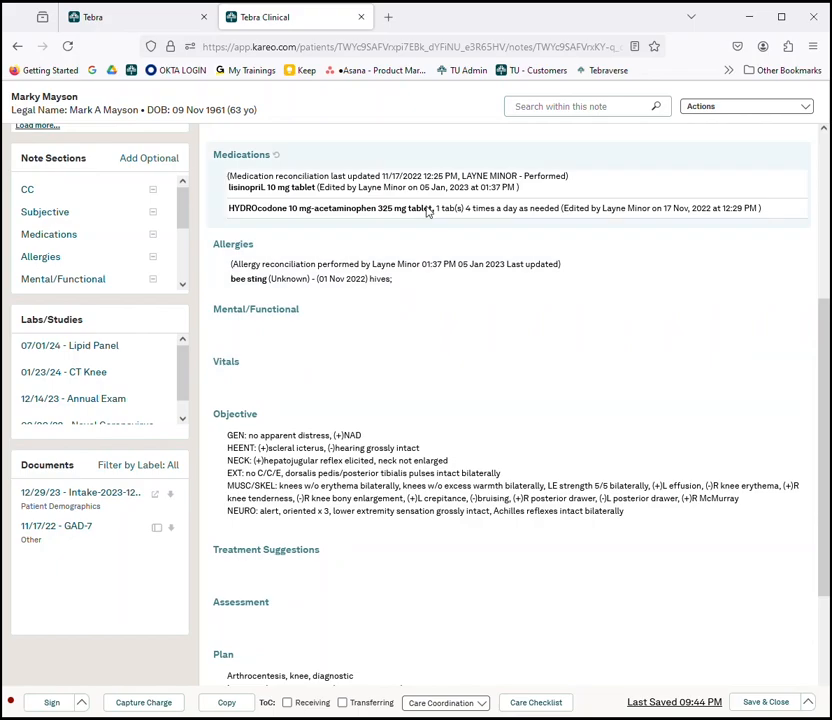
Add the optional ROS section to the Follow Up Visit note.
scroll(530, 484, up, 5)
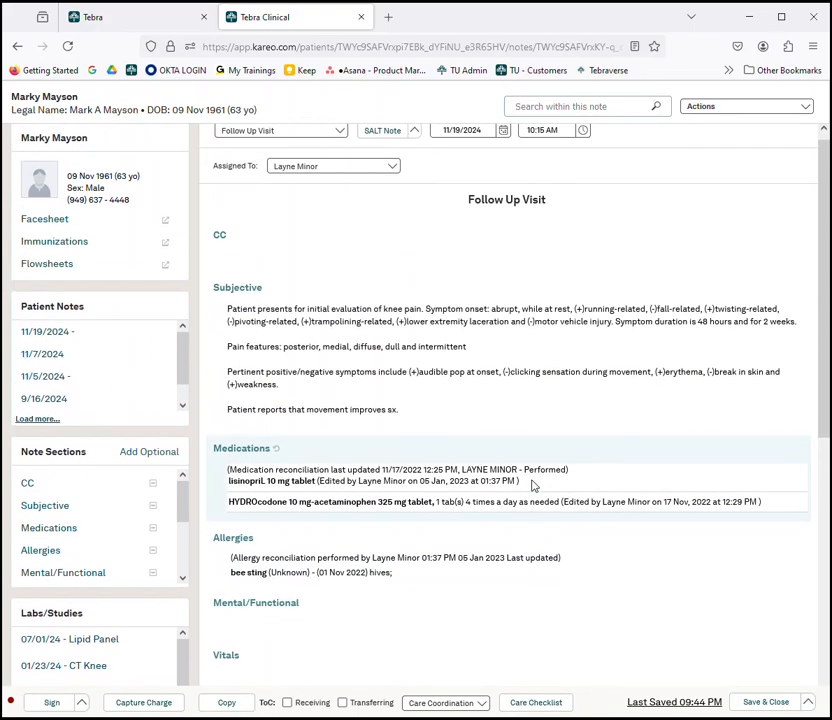
scroll(411, 381, up, 1)
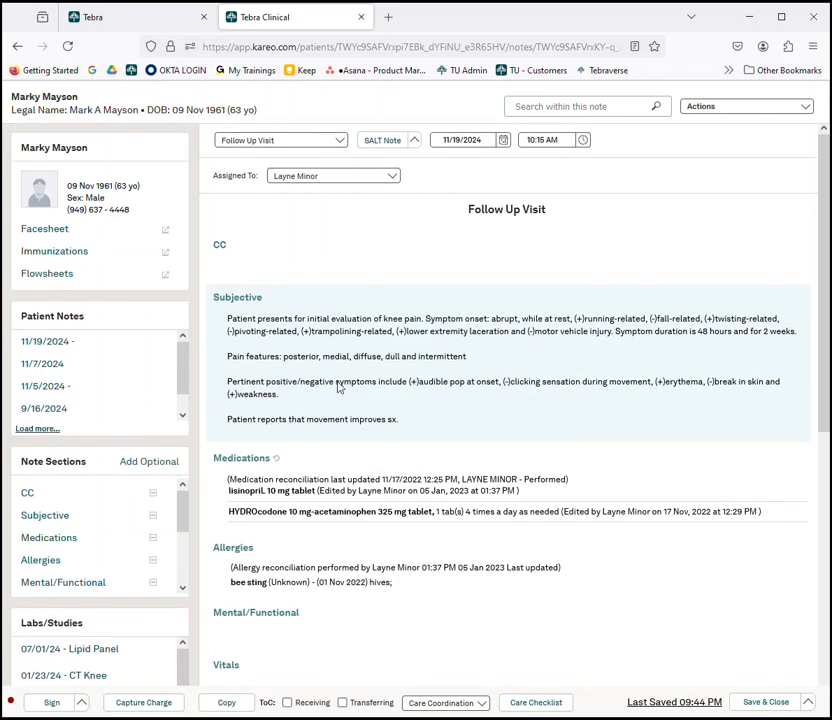
click(149, 463)
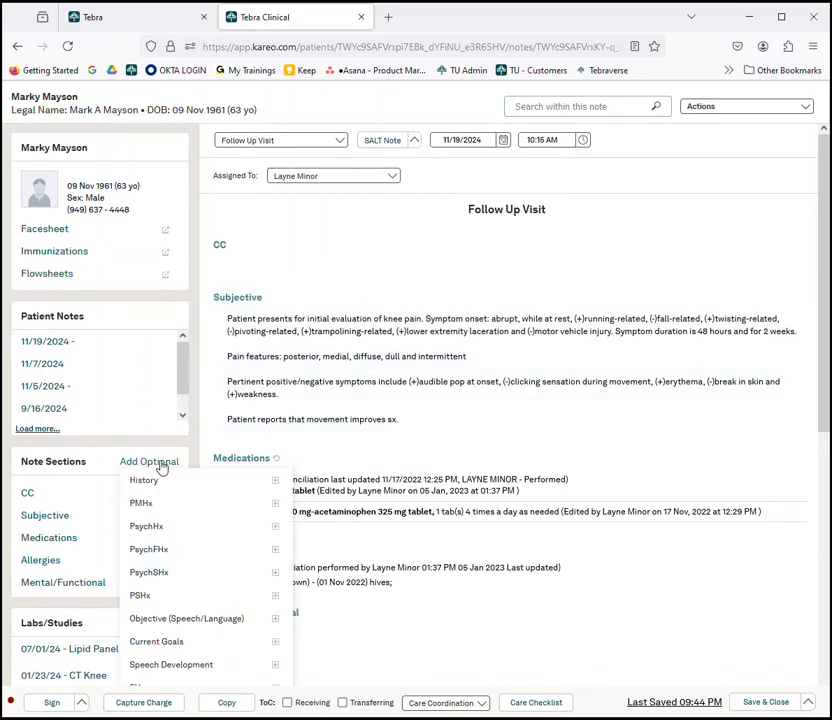
scroll(194, 522, down, 3)
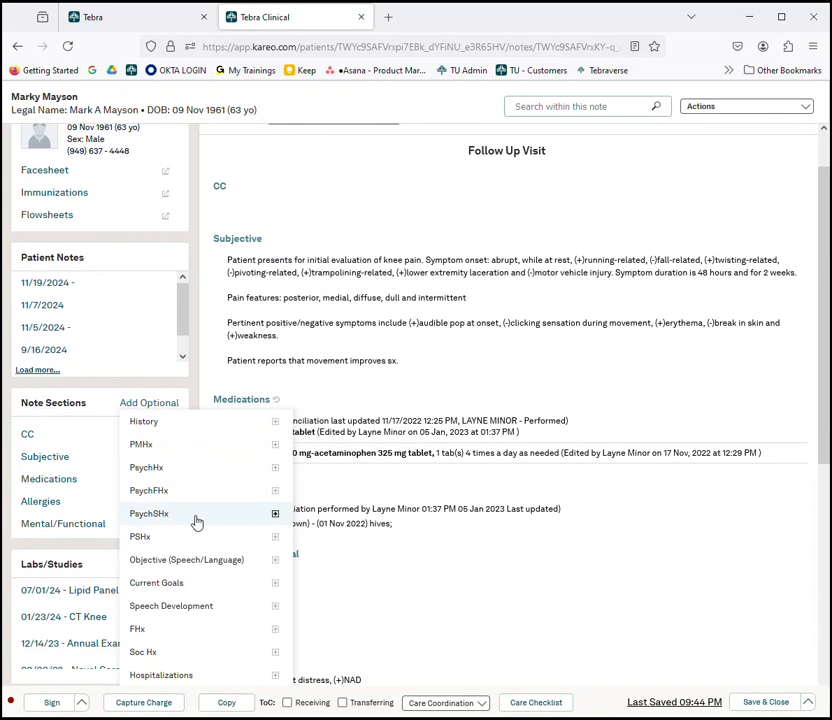
scroll(197, 523, down, 4)
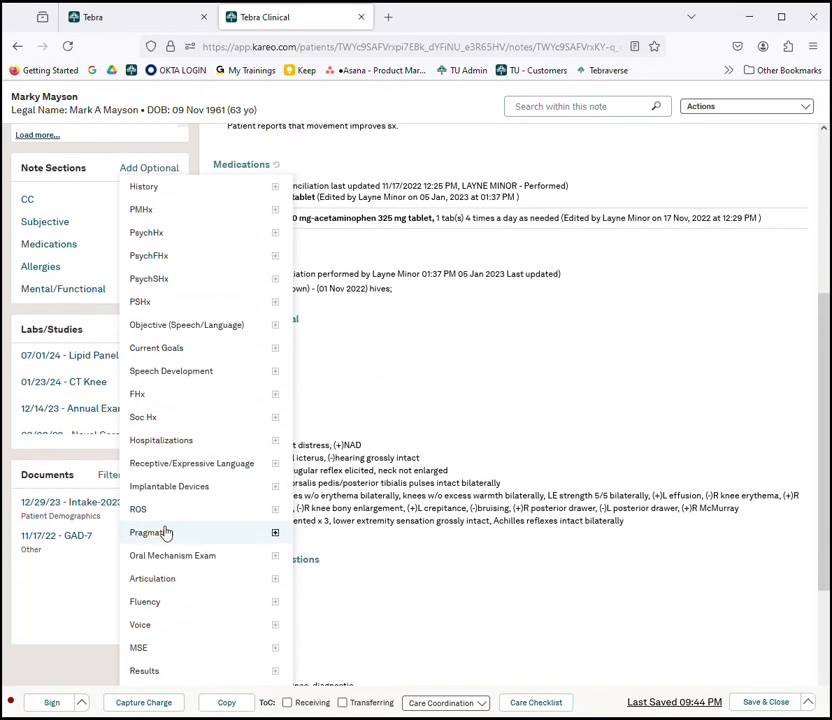
click(275, 510)
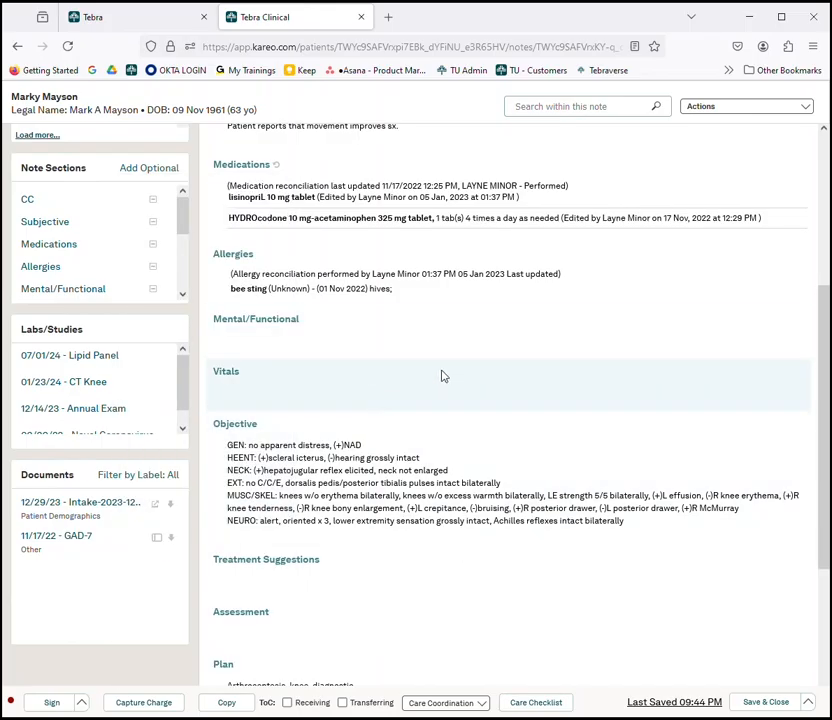
Open the note's new ROS section for editing and display the favorite and other templates available for it.
scroll(449, 377, up, 3)
scroll(449, 377, up, 2)
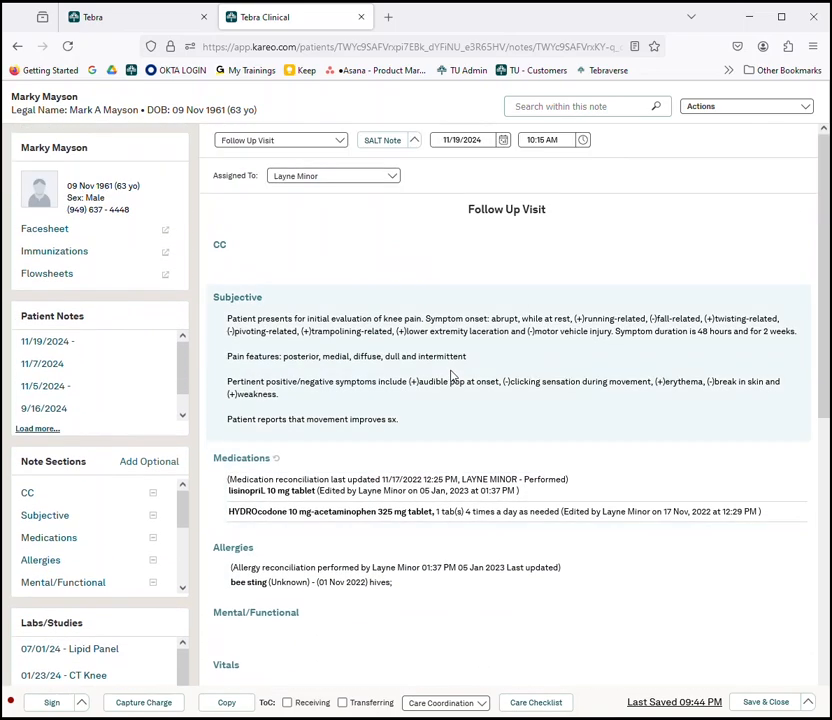
scroll(451, 376, down, 5)
scroll(450, 376, down, 3)
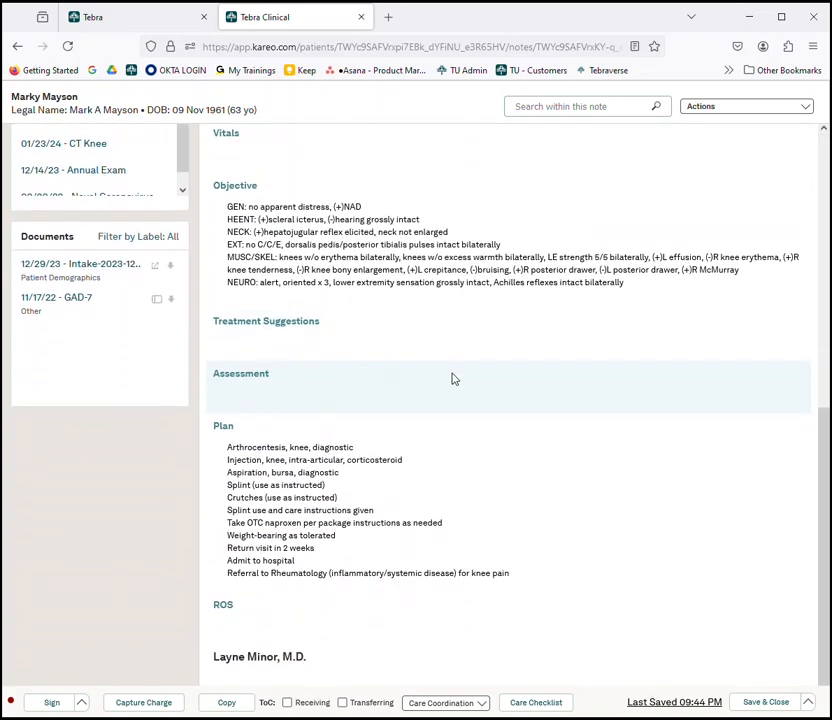
click(224, 613)
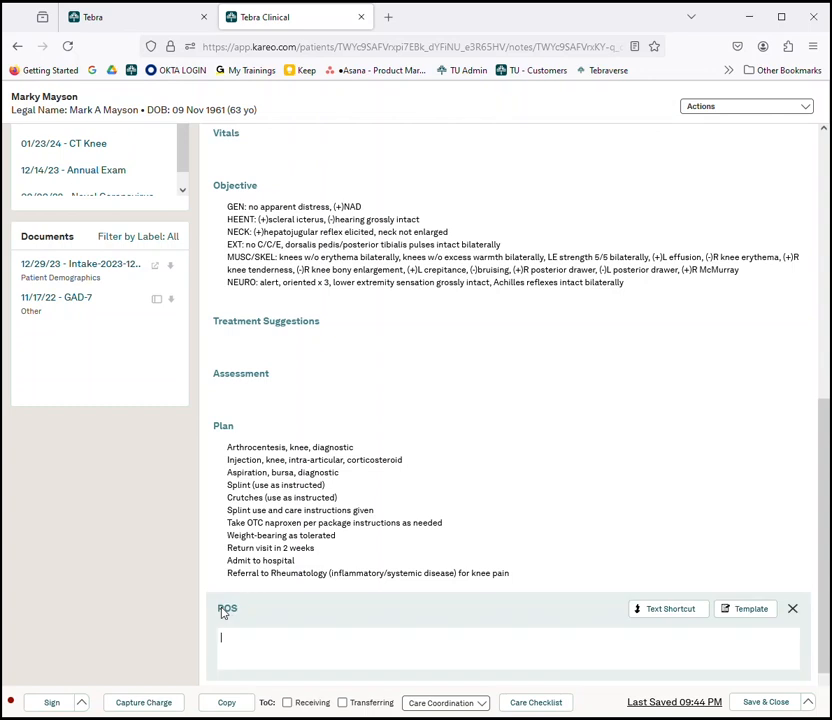
click(745, 612)
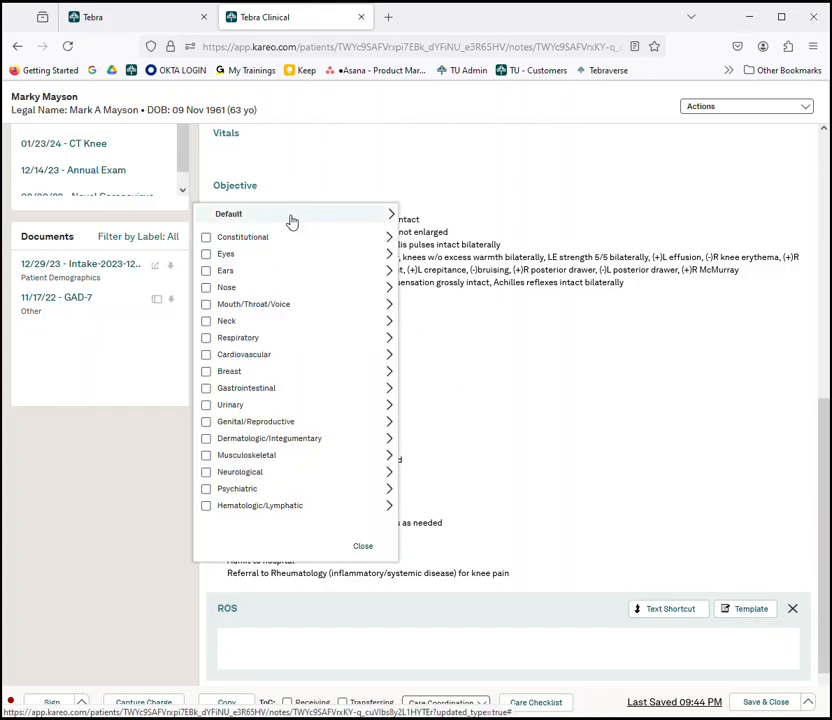
click(392, 216)
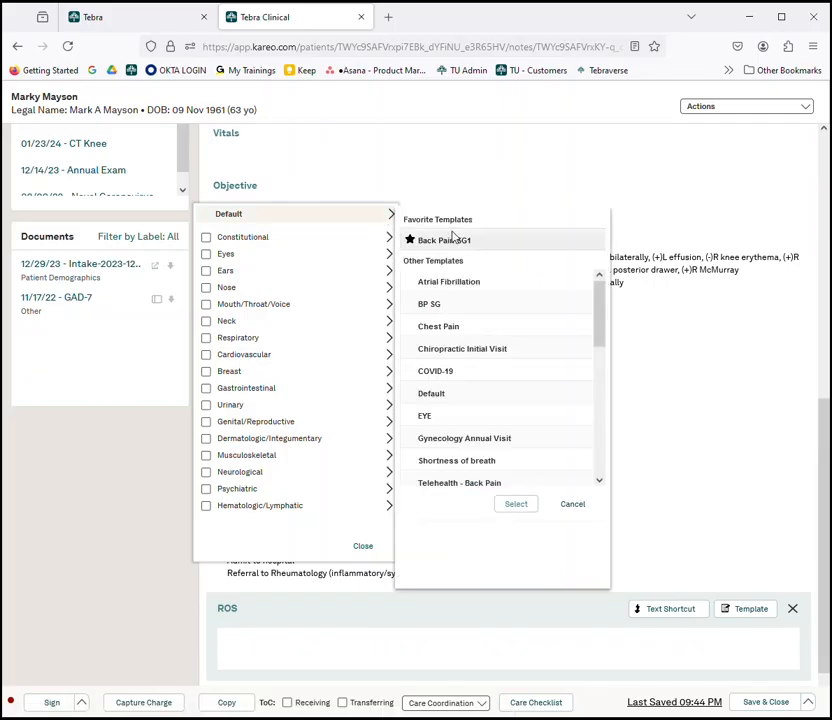
Select the BP SG template for the note's ROS section and close its template list.
click(434, 308)
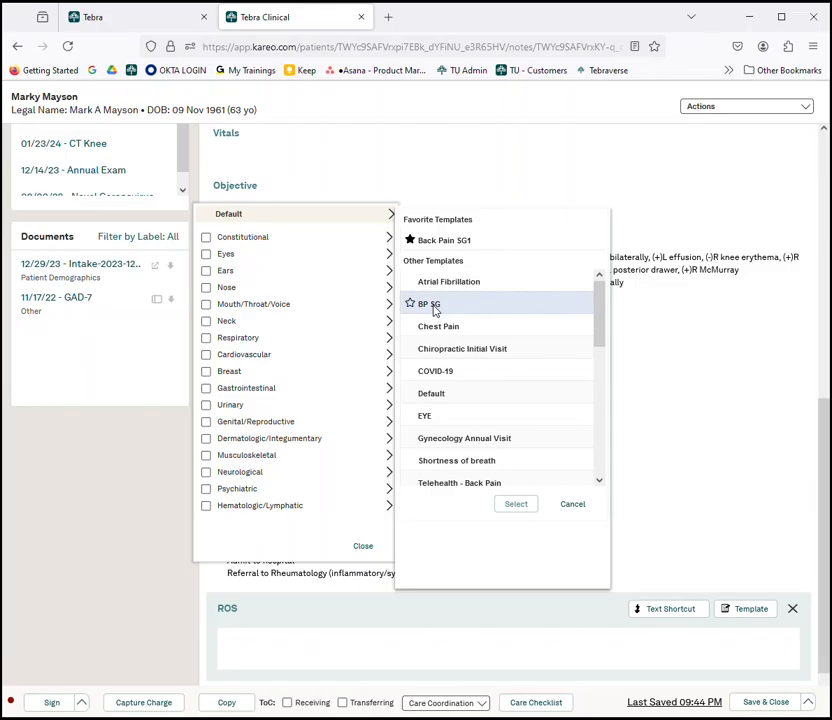
click(518, 506)
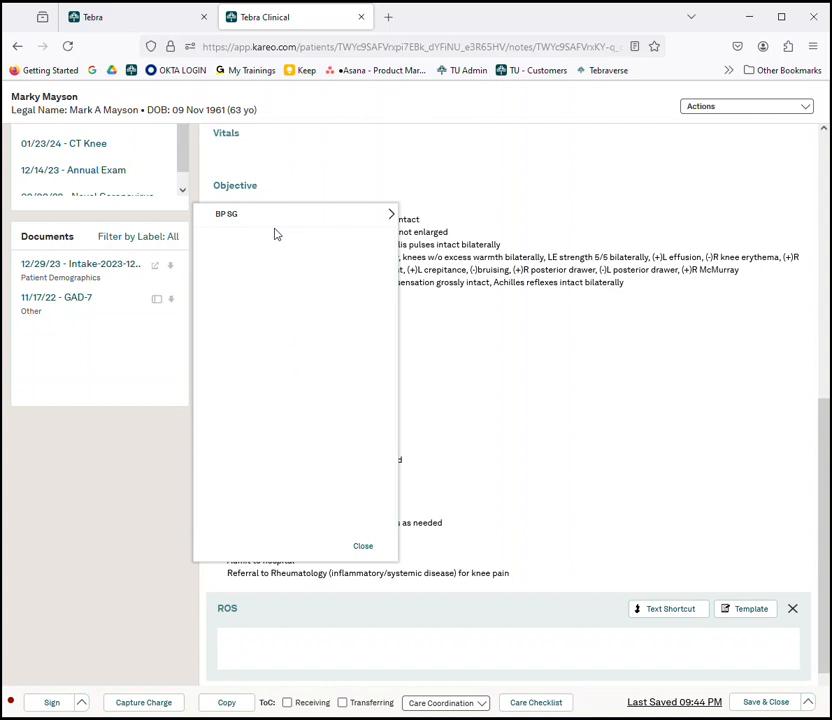
click(366, 550)
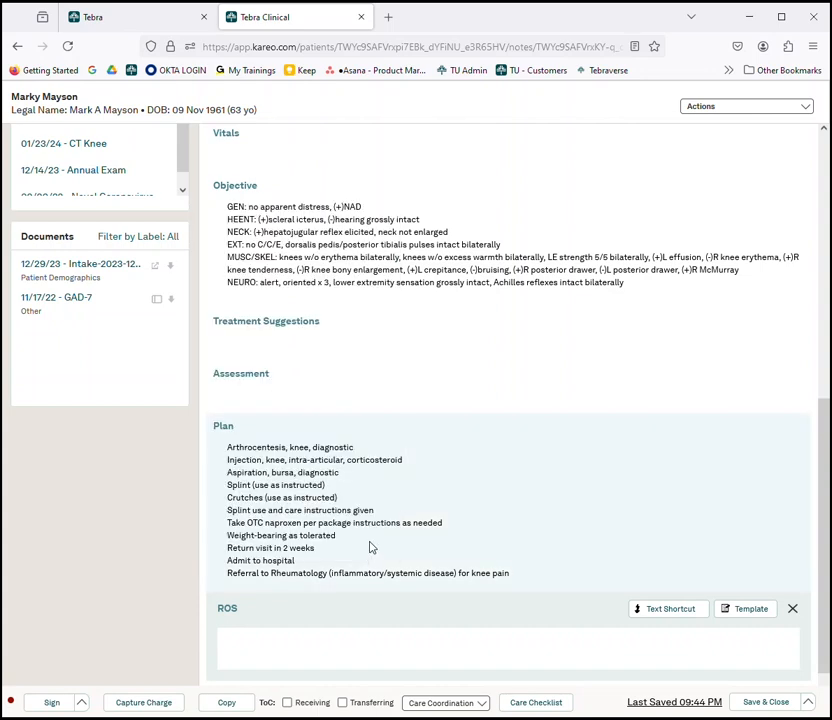
Return to the BP SG template editor and view the predefined section keys offered for a new section, without adding one.
click(118, 19)
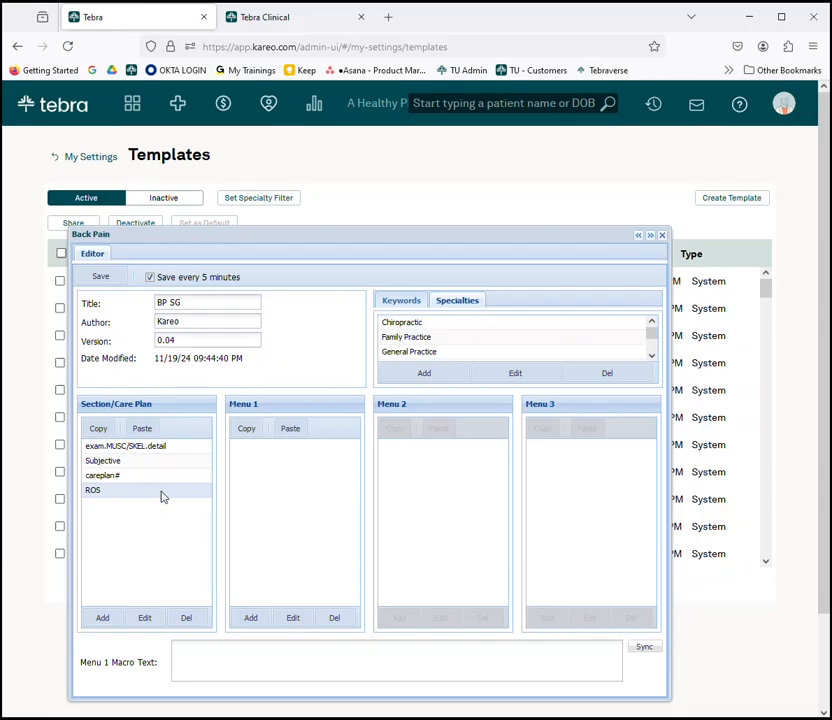
click(102, 619)
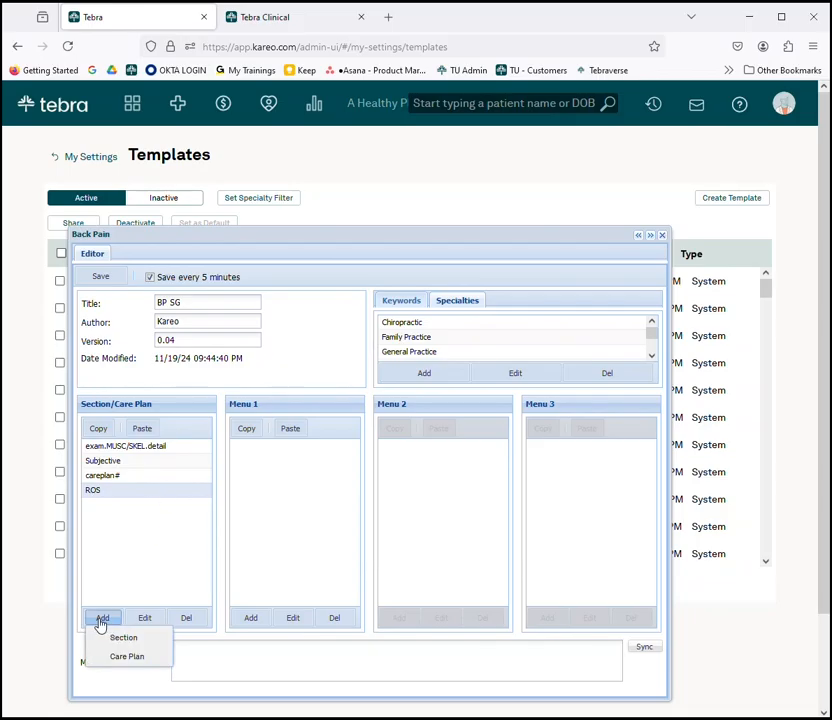
click(124, 641)
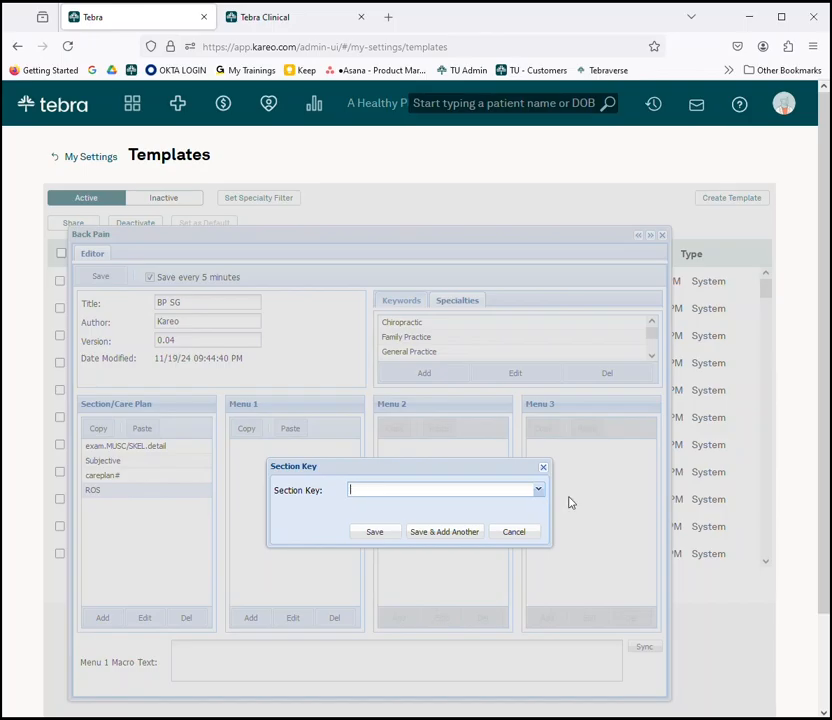
click(538, 490)
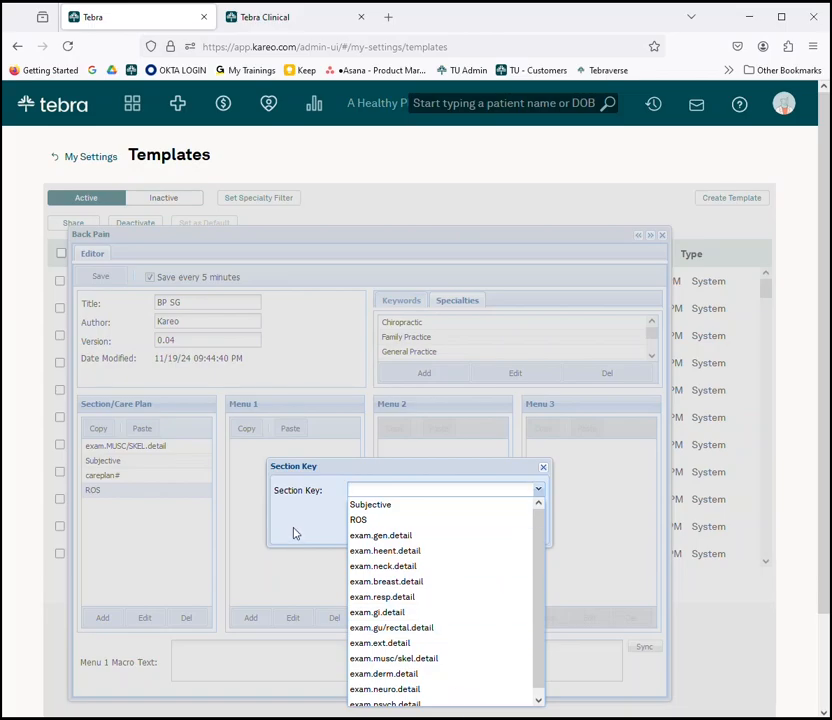
click(295, 530)
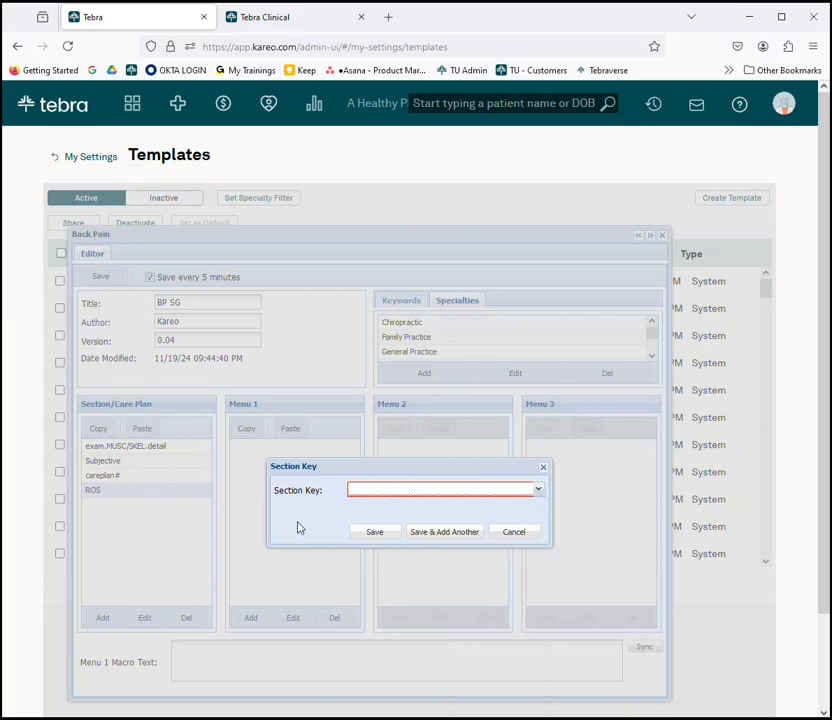
click(542, 468)
Open the Navigate Templates help article as a full page and review its template instructions.
click(784, 104)
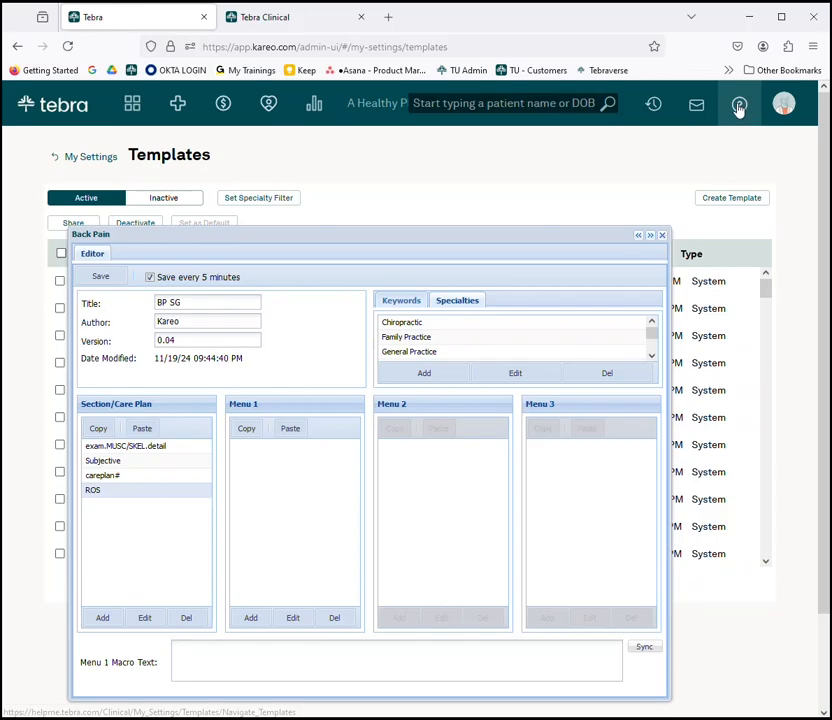
click(739, 106)
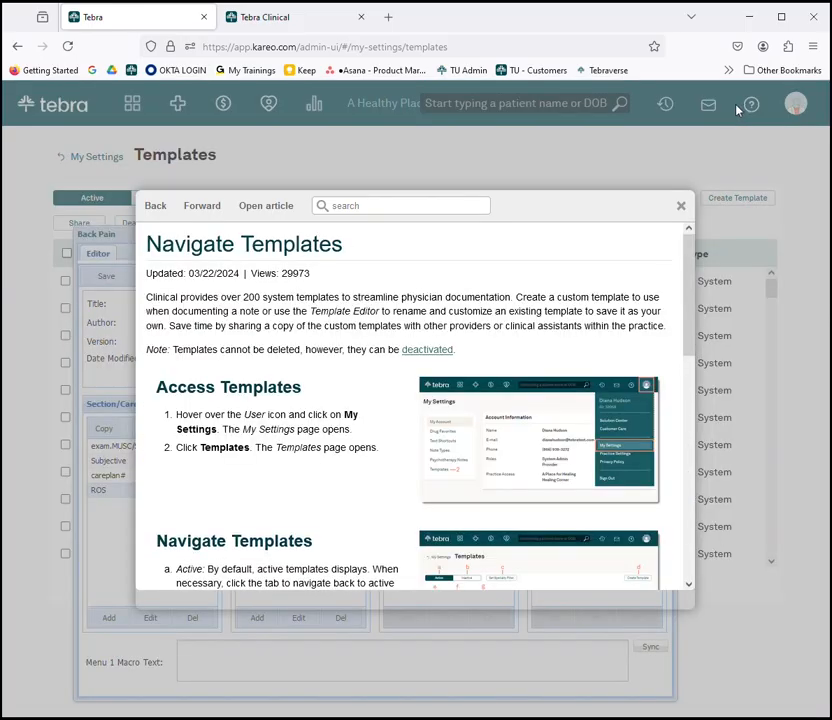
click(276, 212)
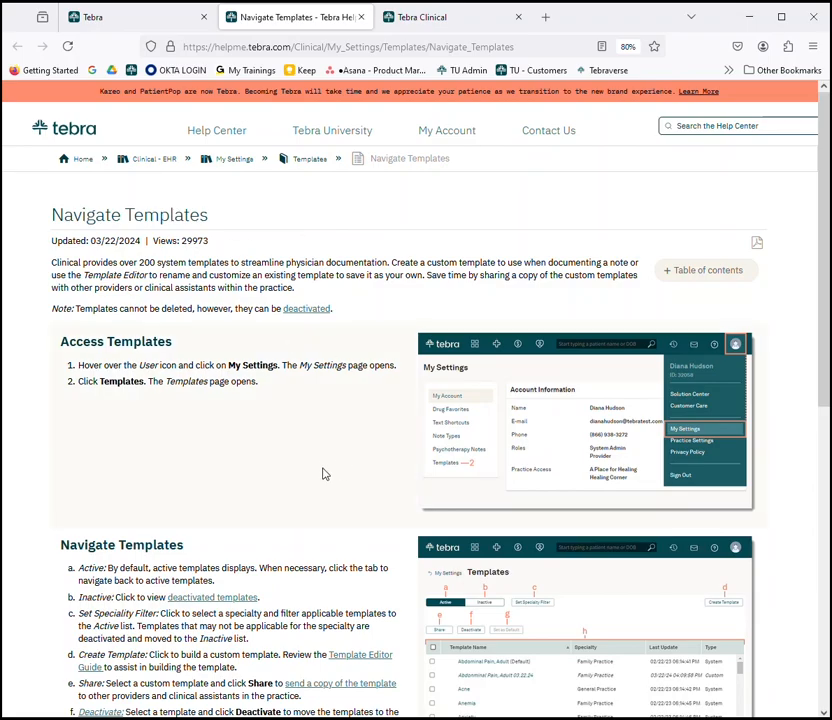
scroll(322, 468, down, 5)
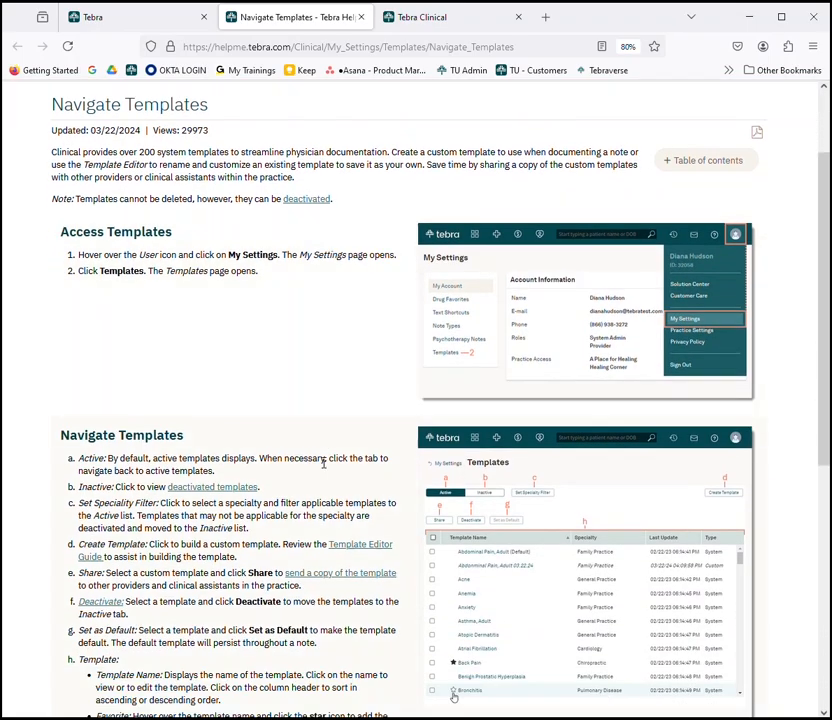
scroll(324, 468, down, 1)
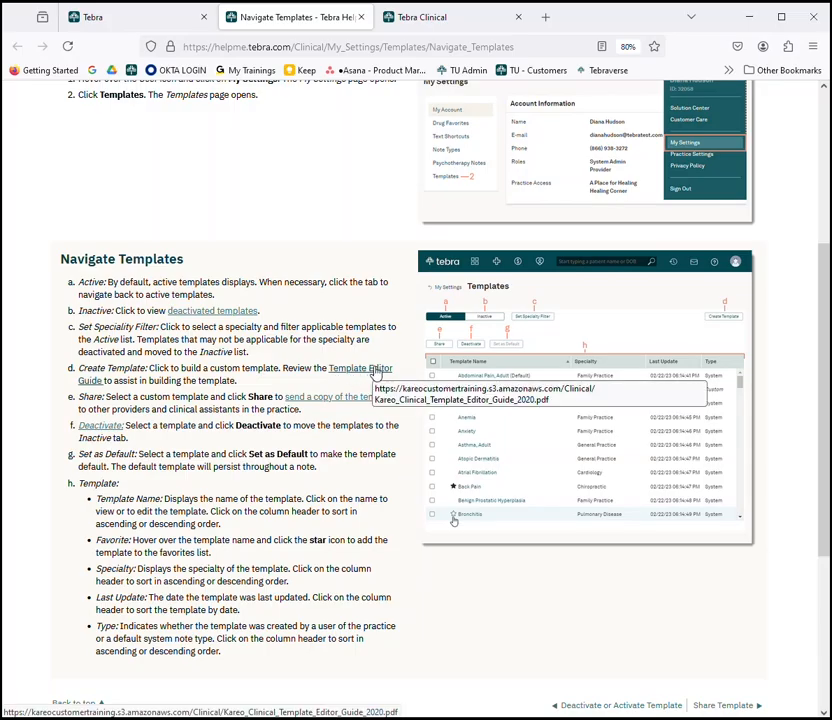
scroll(410, 300, up, 5)
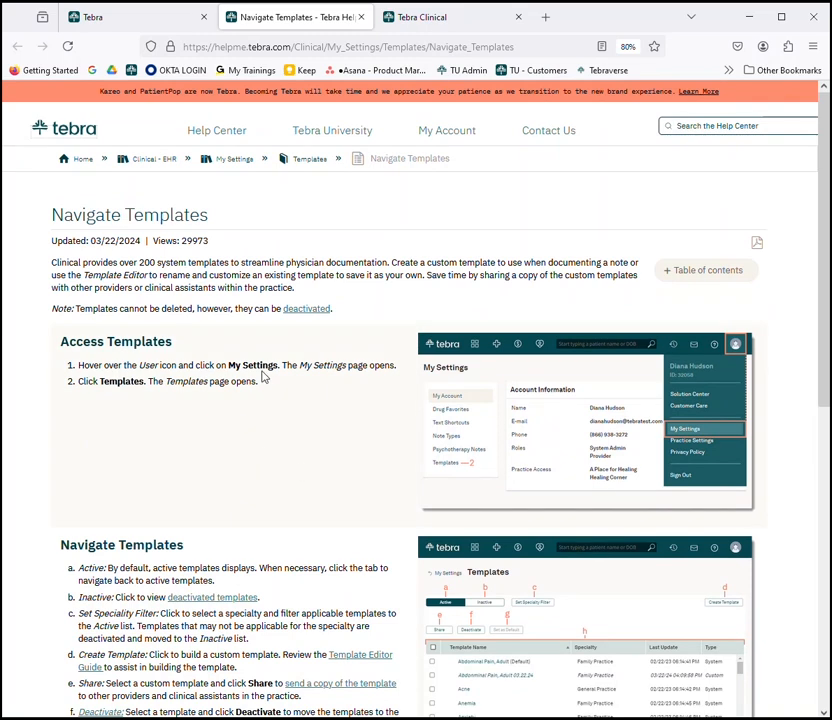
Go to the Help Center home page and open the Template Editor Guide from its clinical user guides.
click(224, 133)
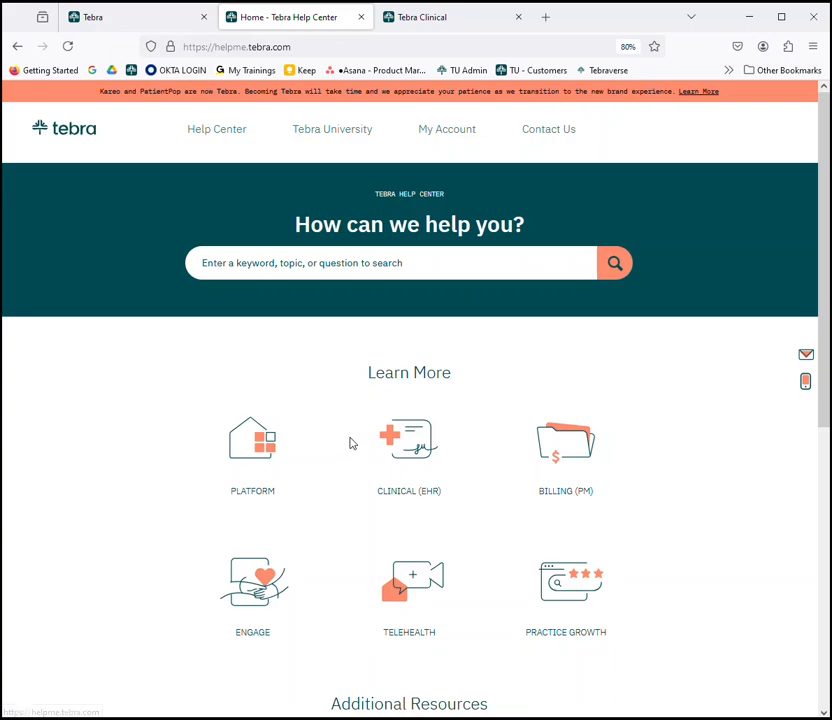
scroll(351, 442, down, 7)
scroll(355, 446, down, 1)
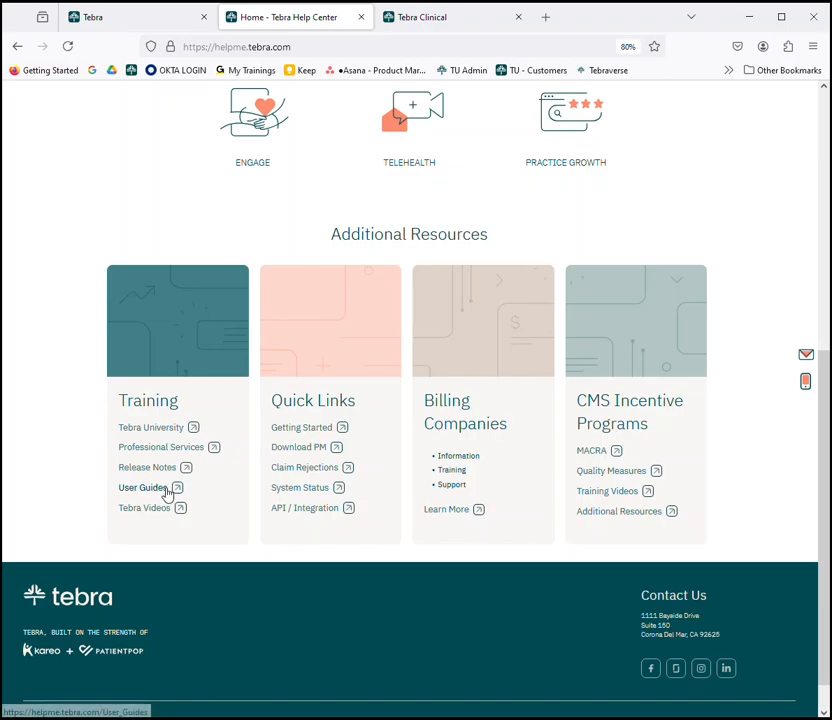
click(152, 494)
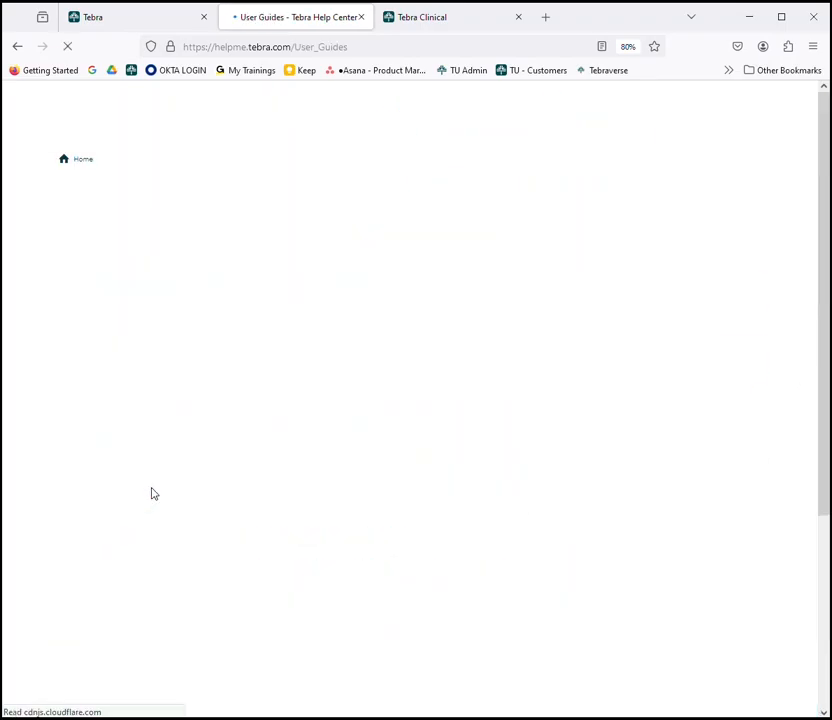
scroll(152, 493, down, 4)
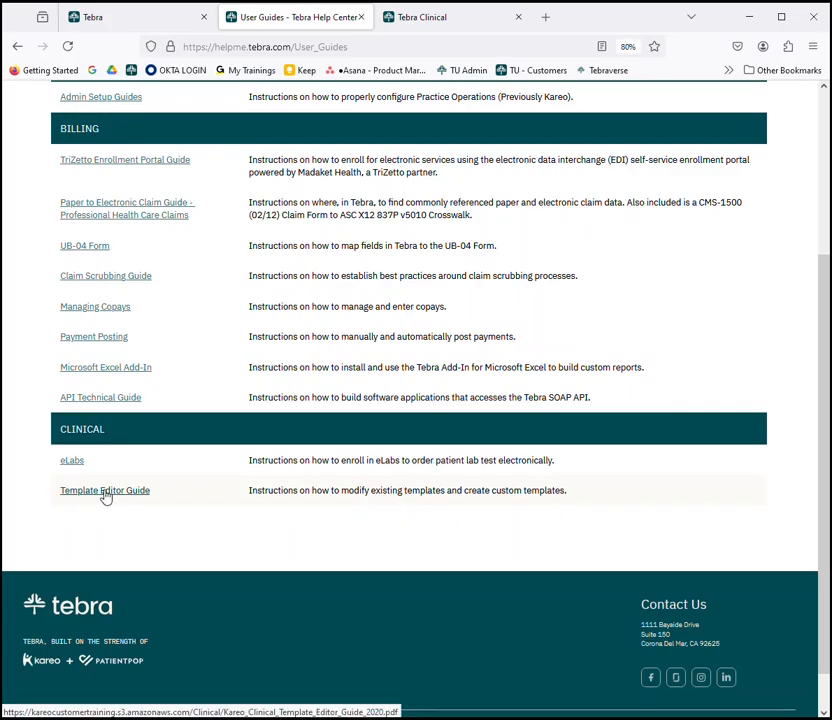
click(108, 497)
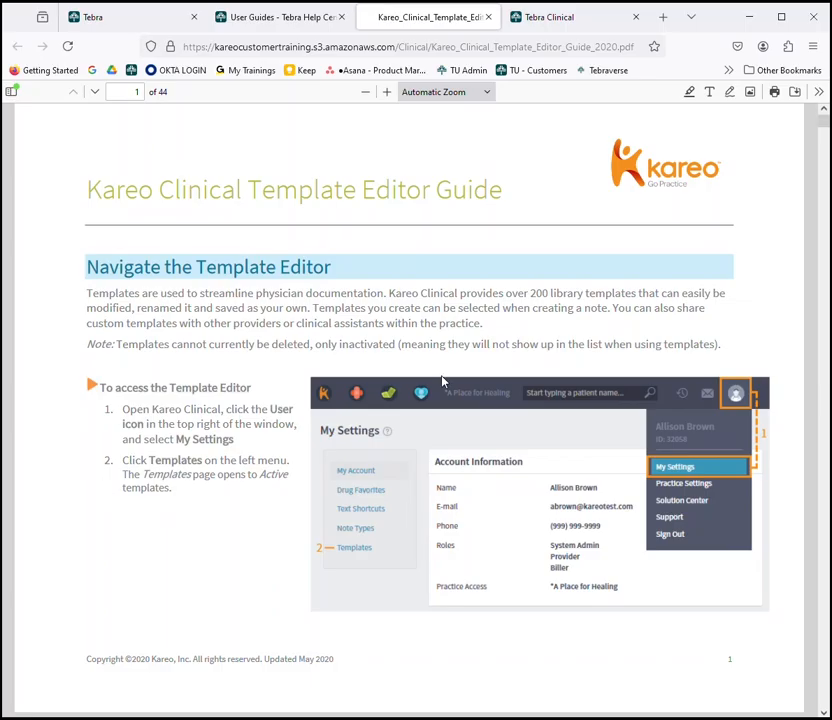
Go to page 18 of the guide and highlight the Key Codes for Note Headings title and the Heading column label.
click(128, 91)
text(1)
key(Return)
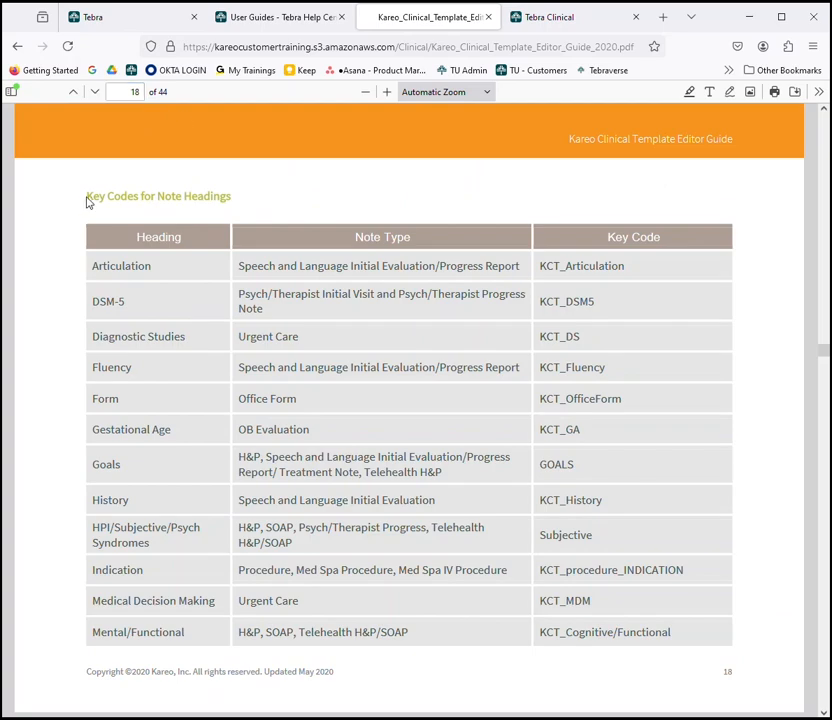
drag(90, 198, 144, 196)
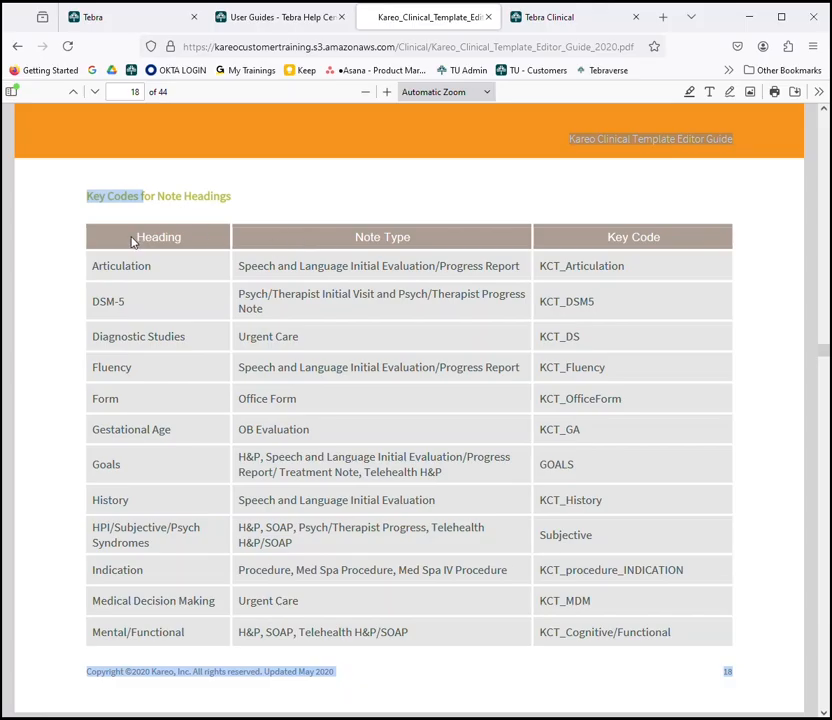
drag(135, 241, 183, 237)
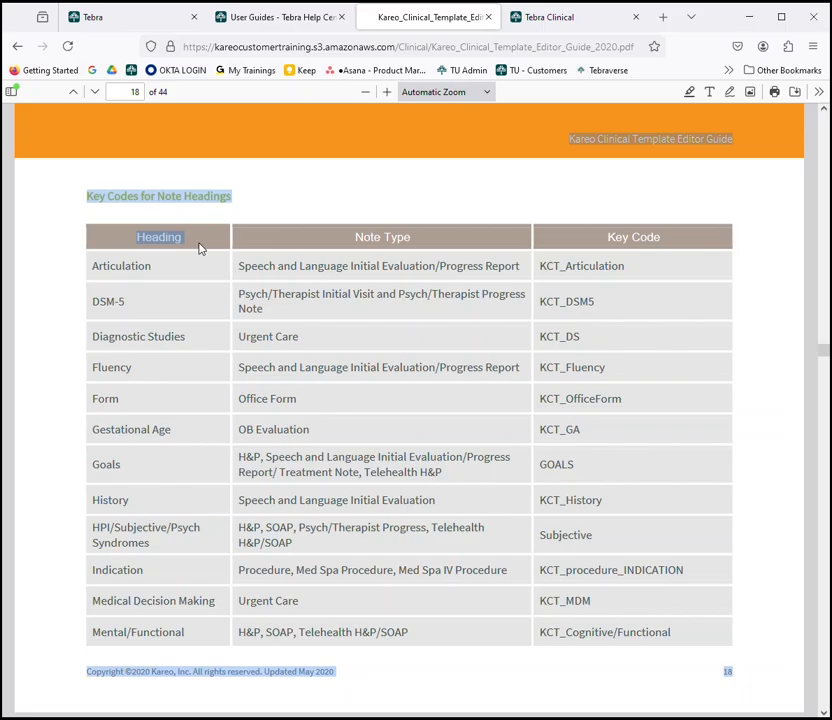
Look up the Minor Procedures heading on page 19 and highlight its row through the key code KCT_MP.
scroll(111, 366, down, 3)
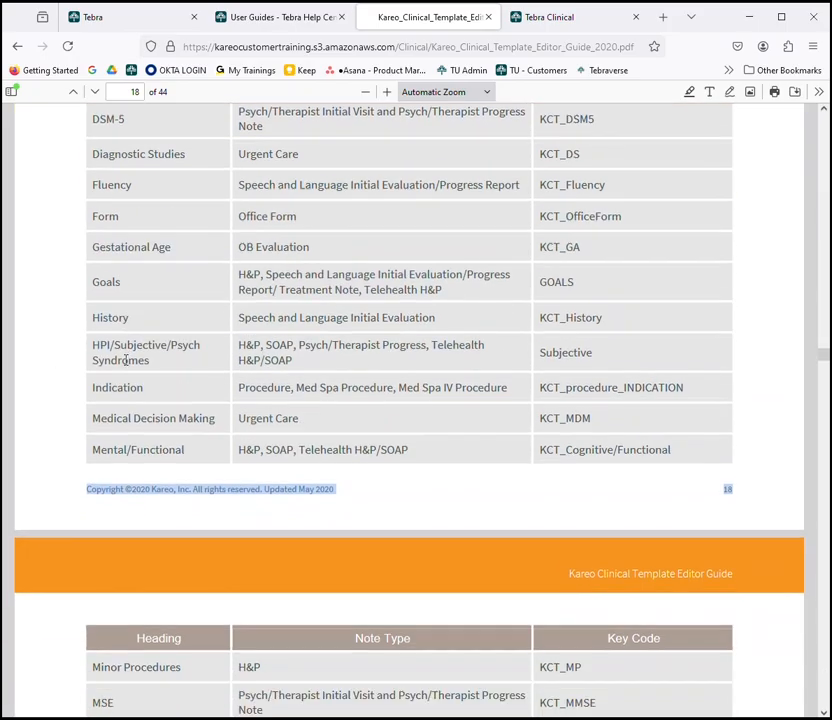
scroll(125, 362, down, 4)
click(93, 427)
drag(93, 427, 173, 428)
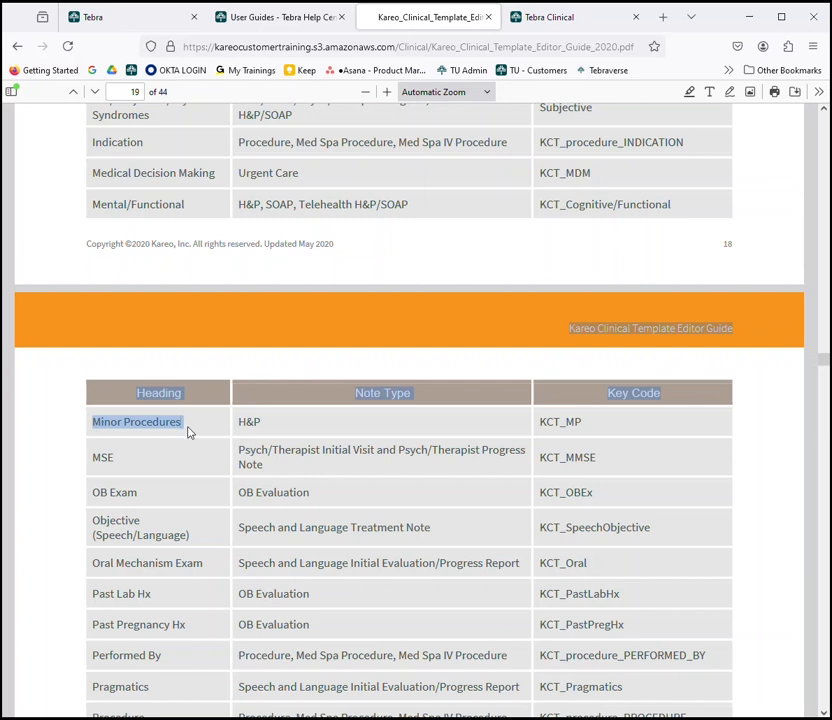
drag(540, 424, 587, 431)
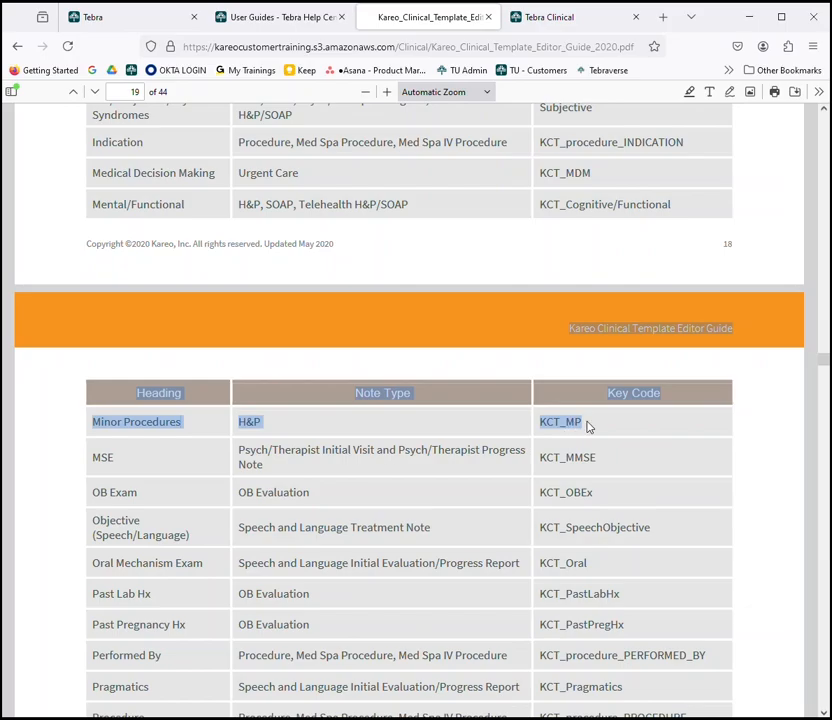
Return to the template editor, add a section with the key KCT_MP to the BP SG template and save the template.
click(145, 18)
click(682, 207)
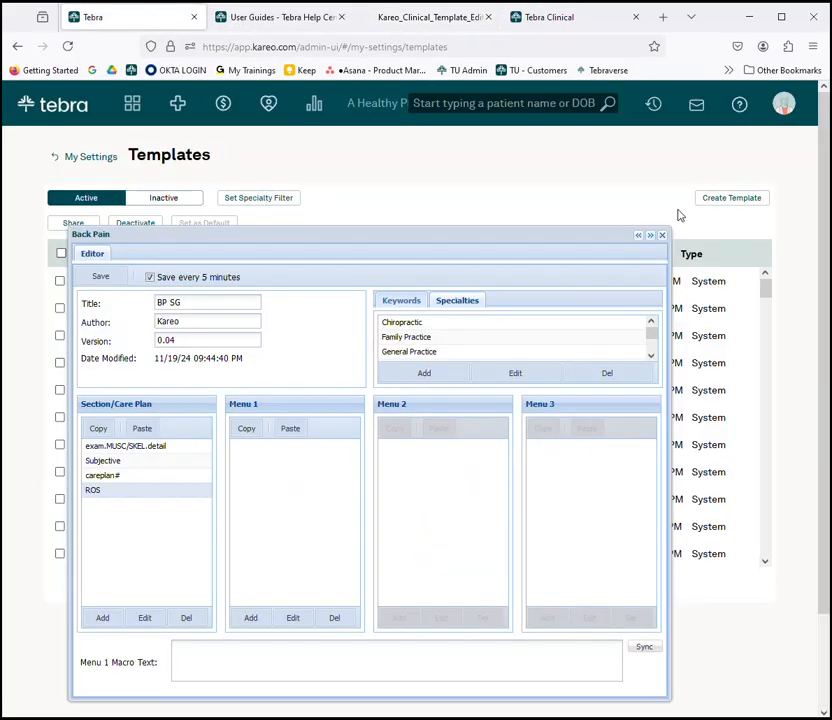
click(102, 618)
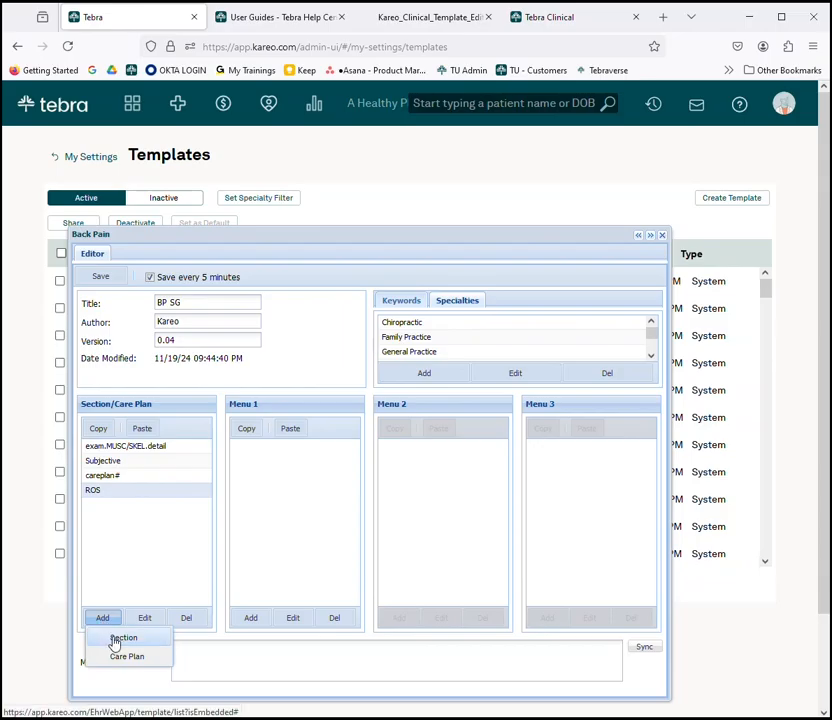
click(113, 640)
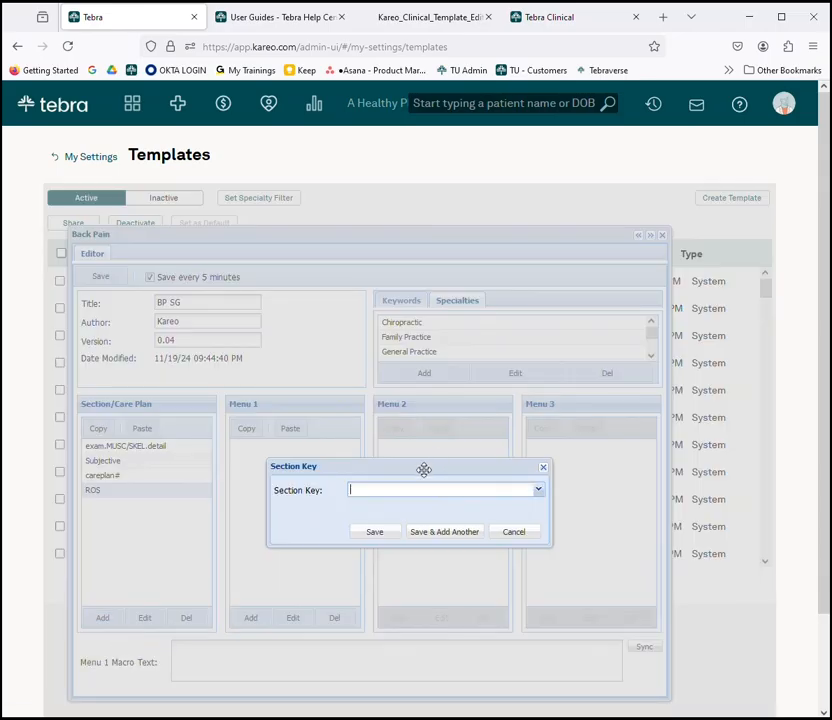
text(KCT_MP)
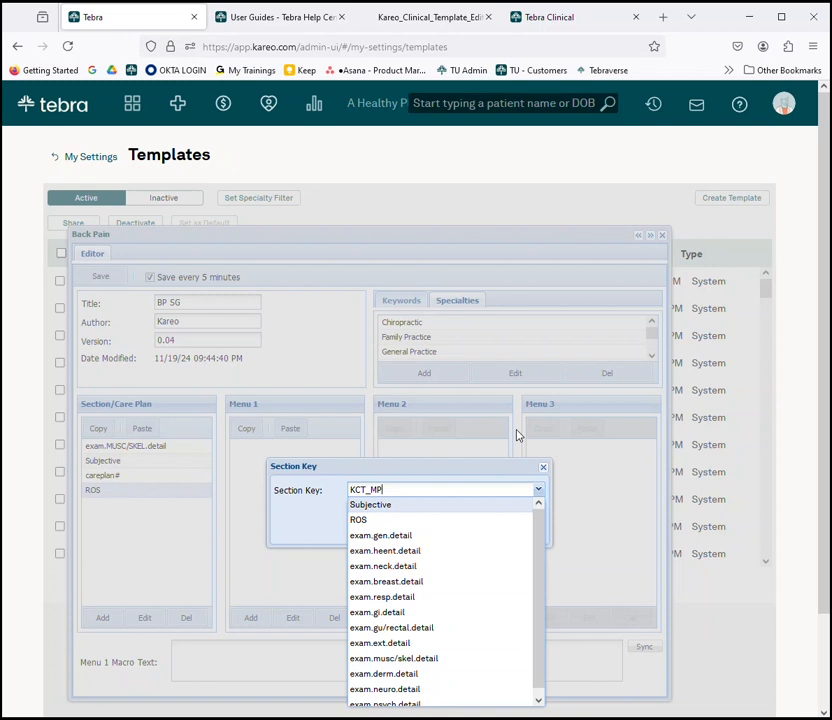
click(282, 528)
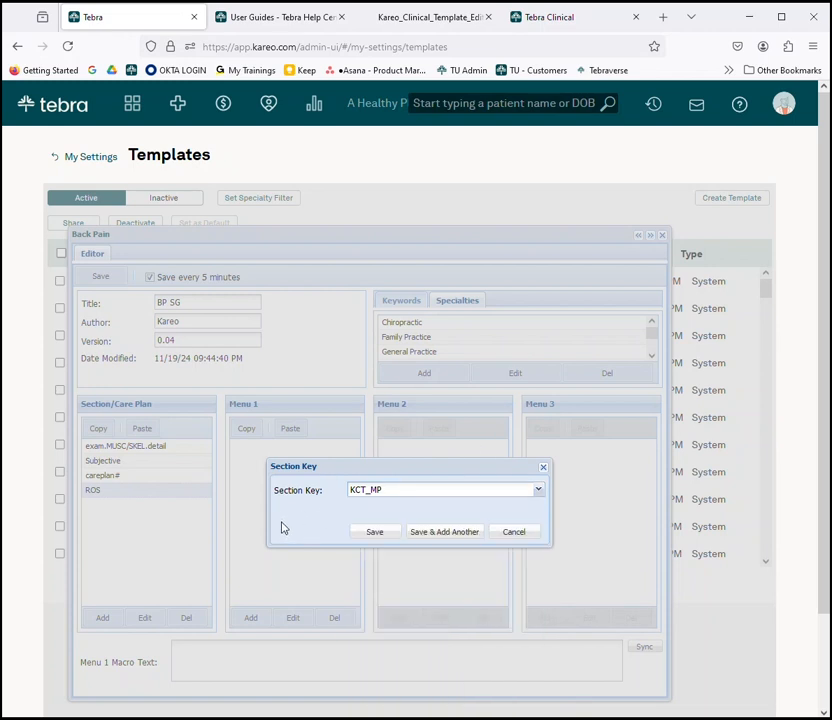
click(375, 533)
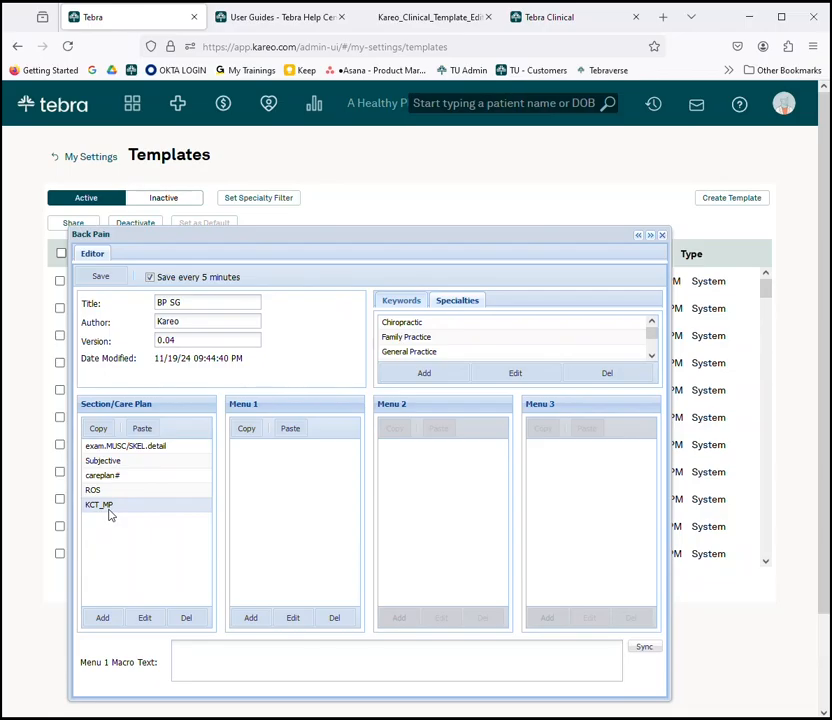
click(111, 281)
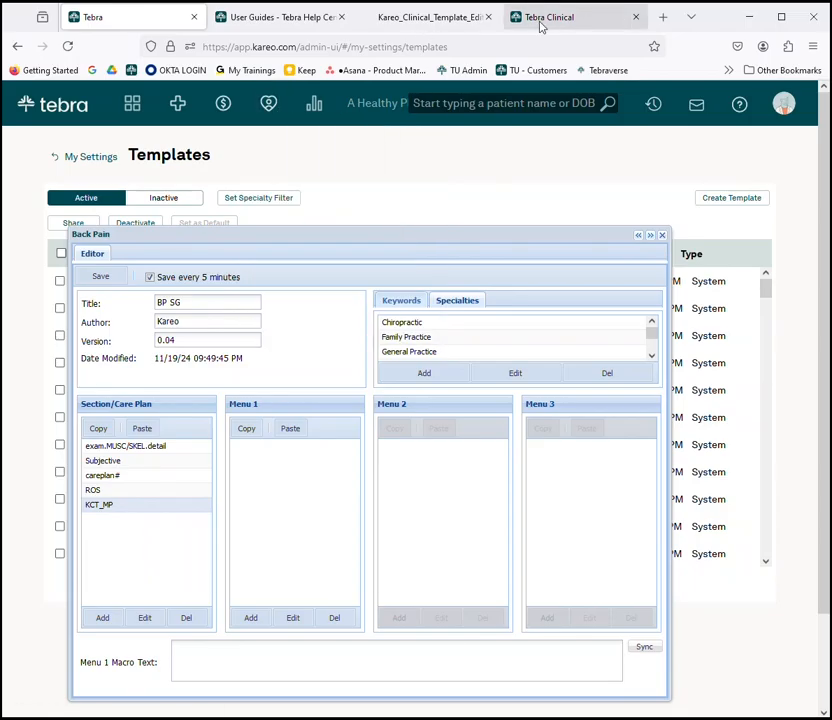
Switch back to the patient's Follow Up Visit note and reload it.
mouse_move(543, 21)
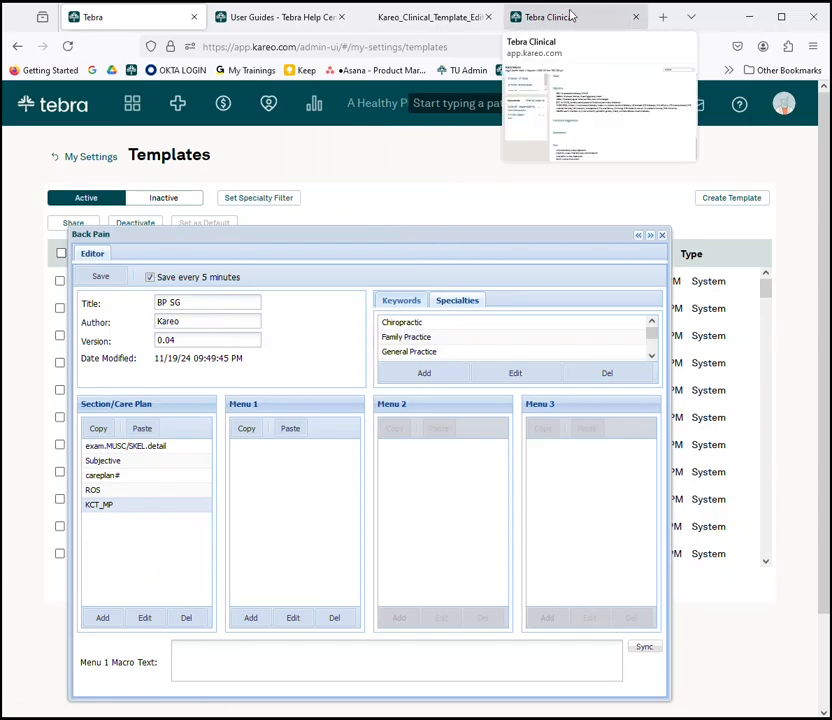
click(564, 20)
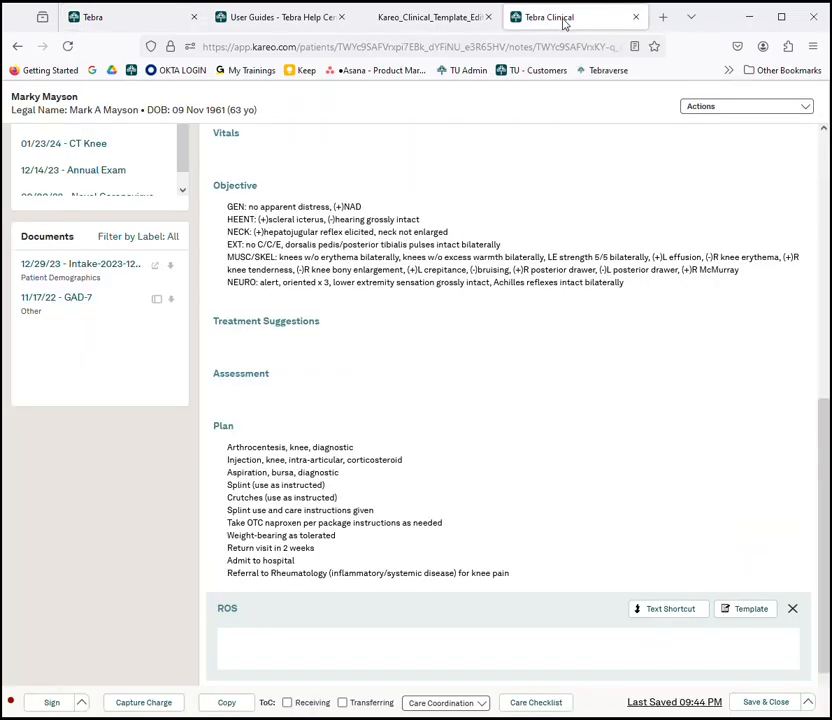
click(67, 47)
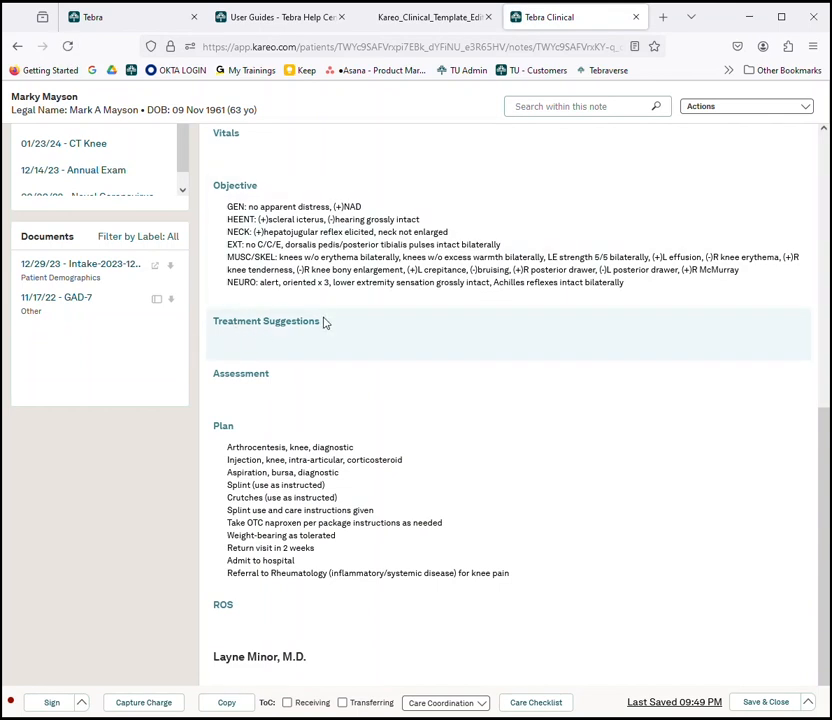
Apply the BP SG template to the note's Treatment Suggestions section in place of Suture Removal, and close the template picker.
click(291, 328)
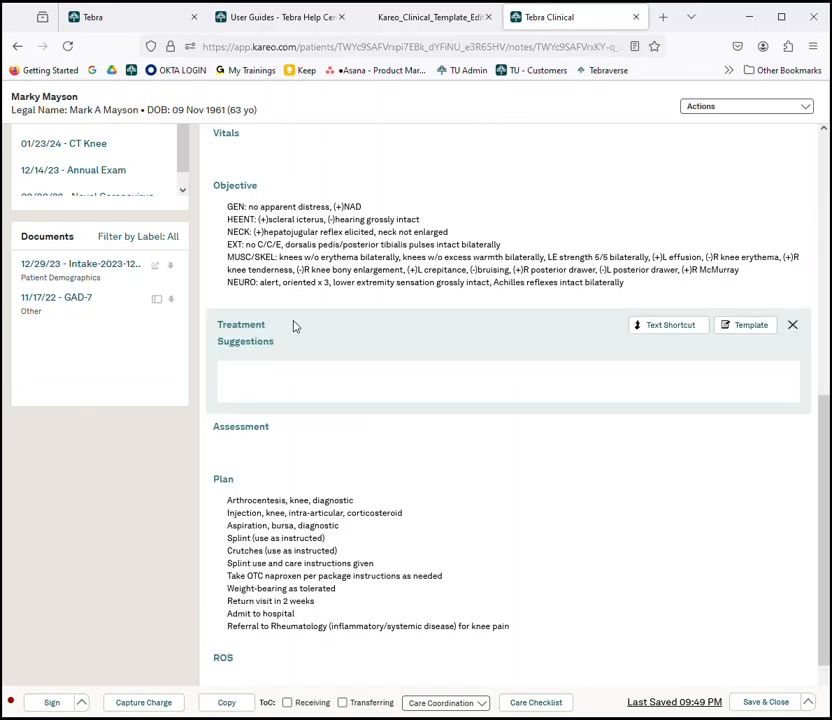
click(751, 325)
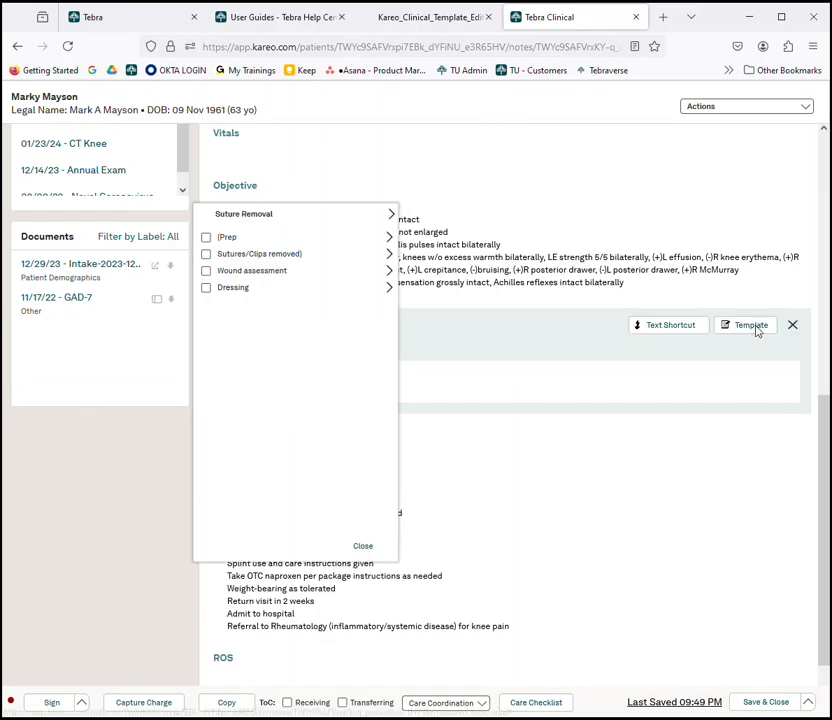
click(392, 218)
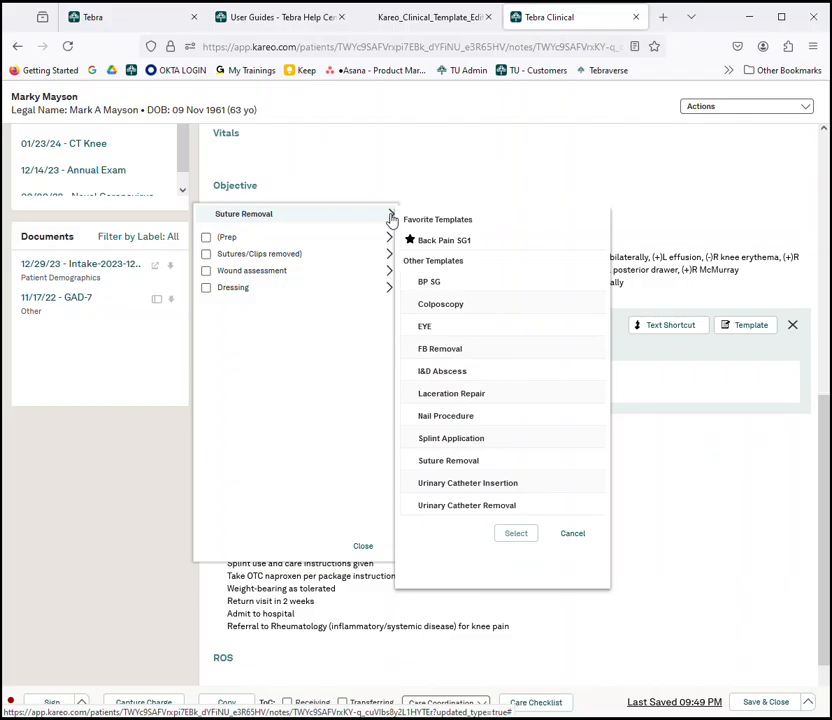
click(437, 284)
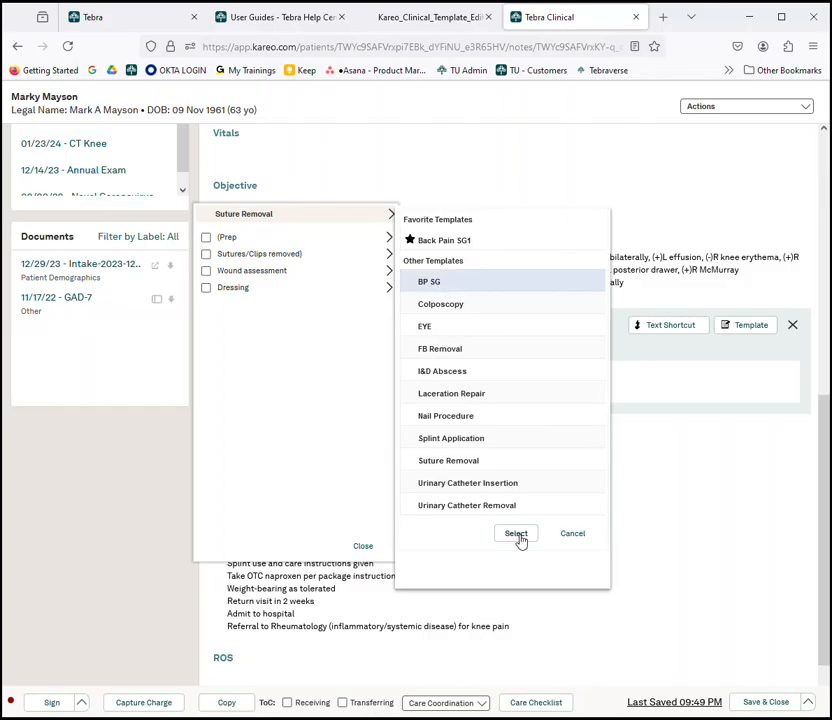
click(517, 536)
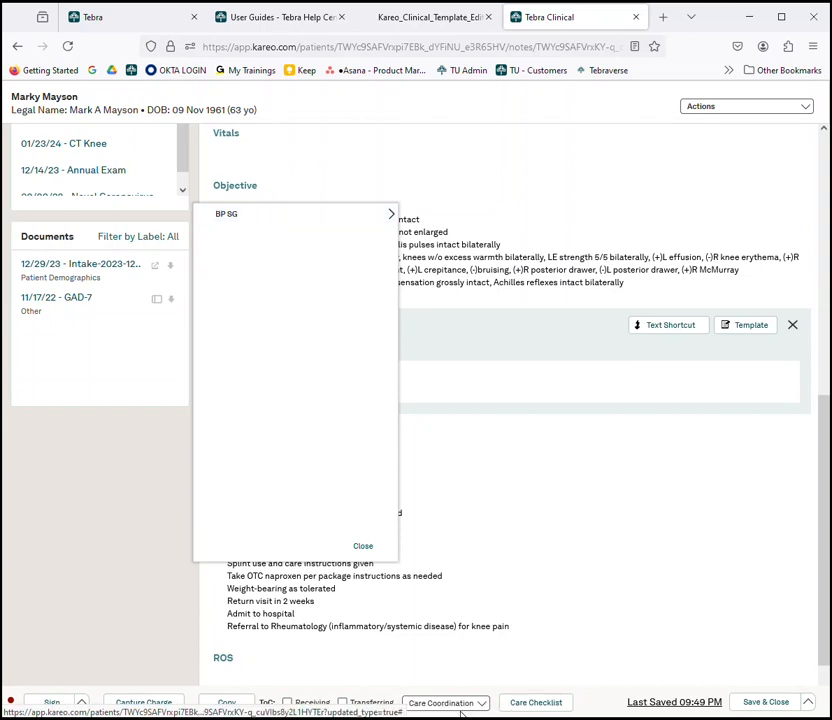
click(361, 547)
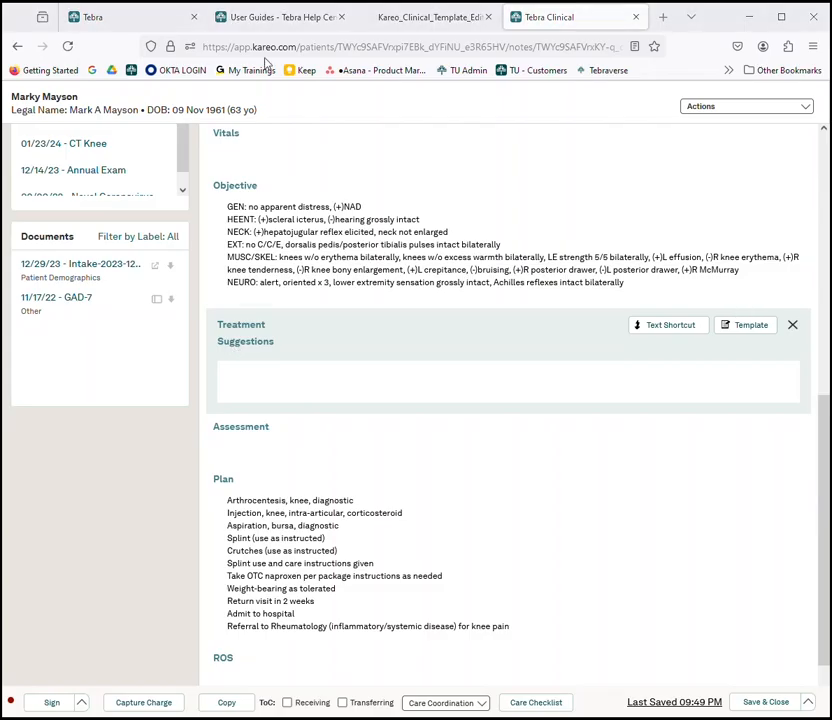
Return to the BP SG template editor and view the first-level menu items of the exam.MUSC/SKEL.detail and Subjective sections.
click(127, 22)
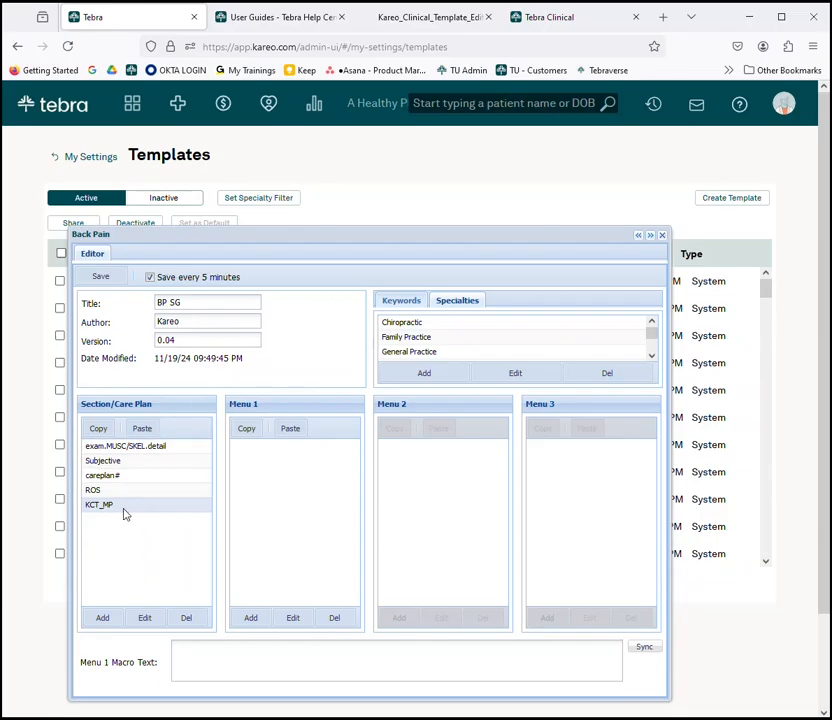
click(150, 447)
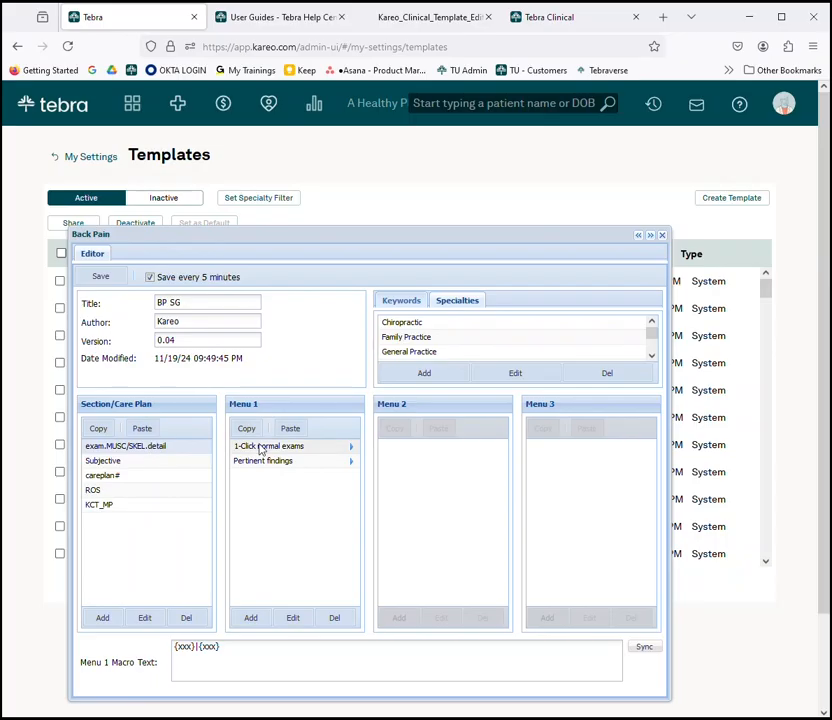
click(200, 463)
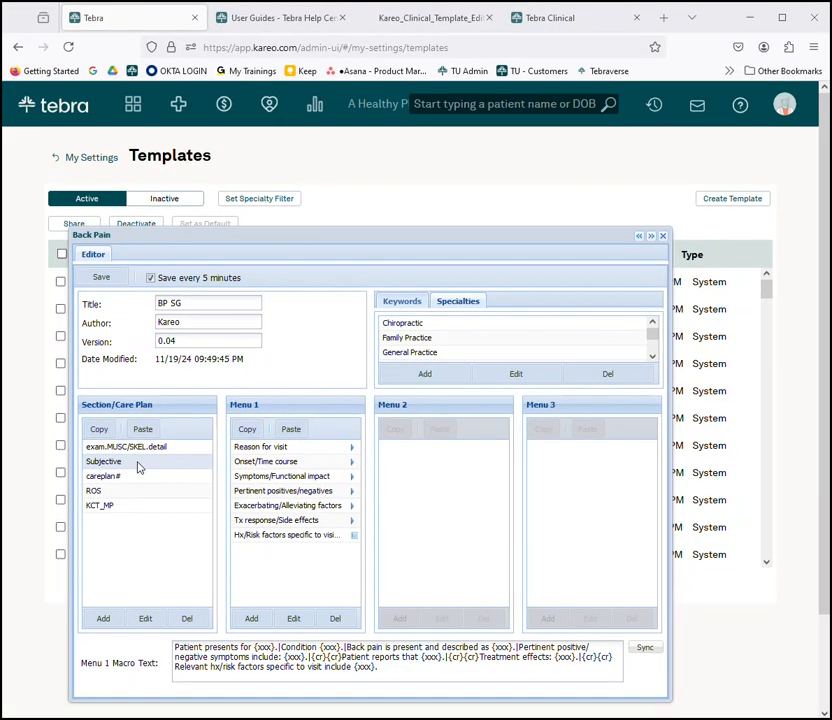
Open the Subjective section's Reason for visit item, highlight "Patient presents for" and the {xxx} placeholder in its macro, and save it.
click(257, 448)
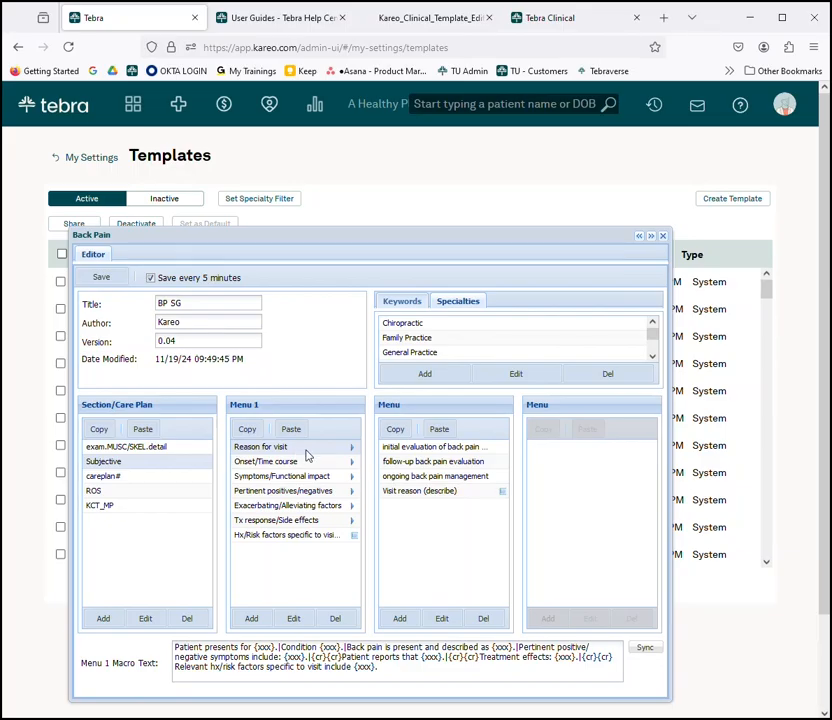
click(296, 619)
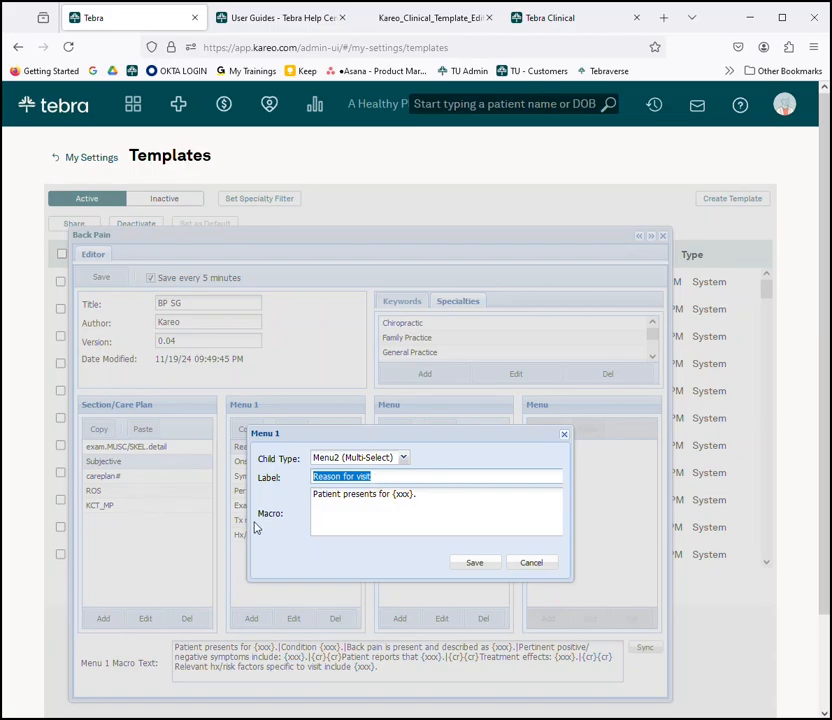
click(314, 494)
drag(314, 494, 390, 496)
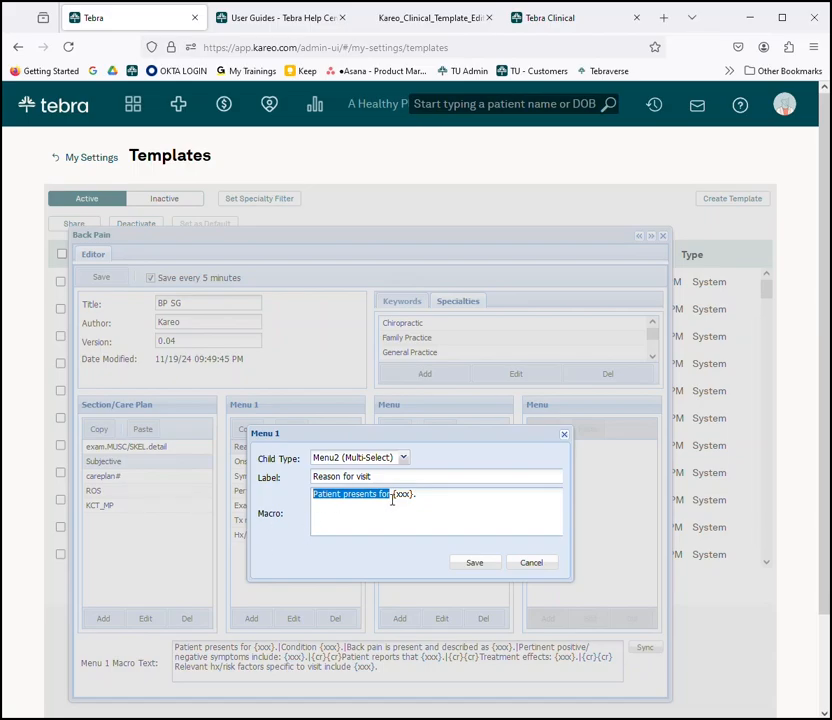
drag(394, 494, 508, 494)
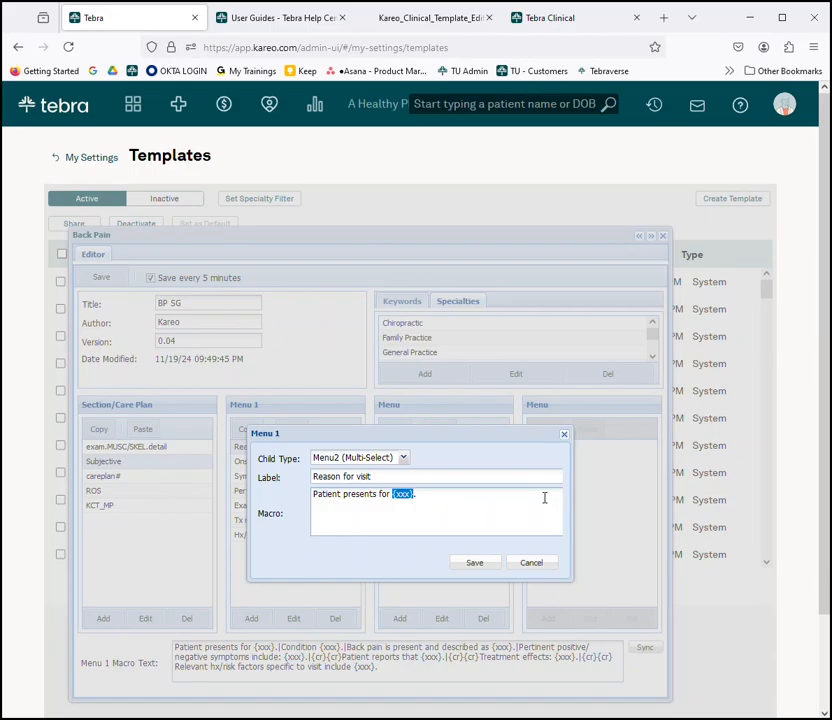
click(372, 522)
click(472, 564)
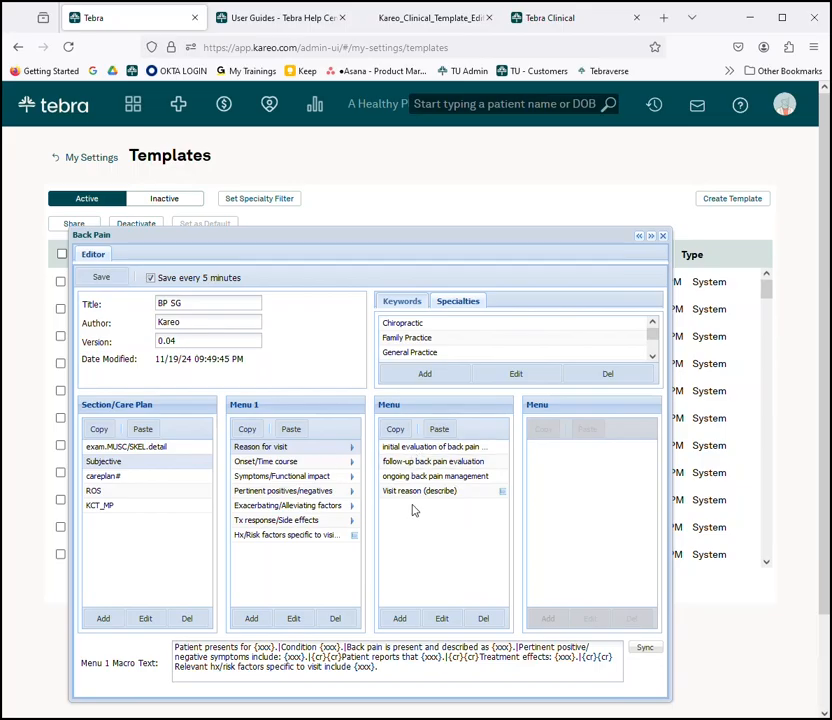
Open the "initial evaluation of back pain symptoms" choice under Reason for visit, review its label and text, and save it.
click(414, 450)
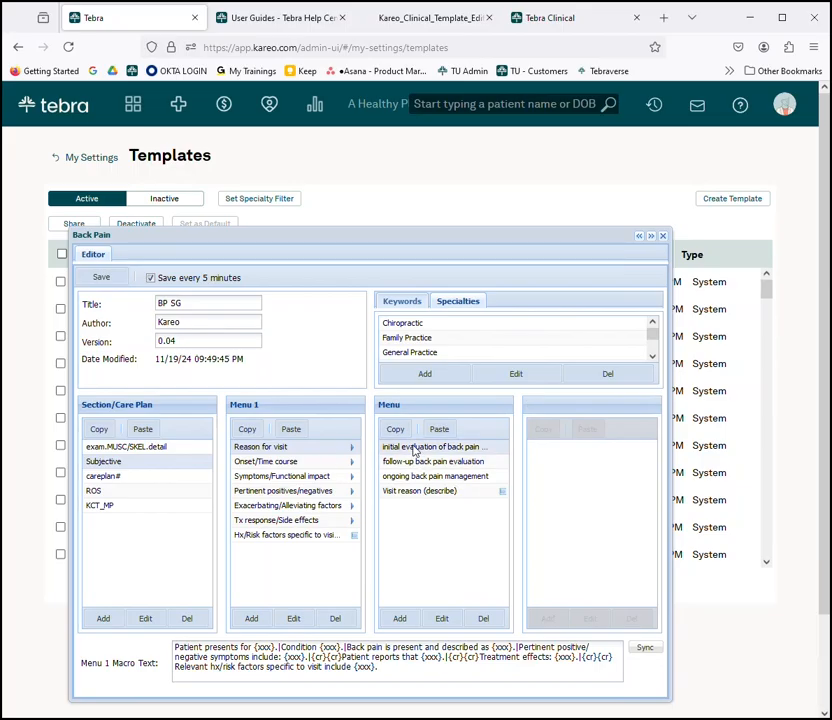
click(442, 620)
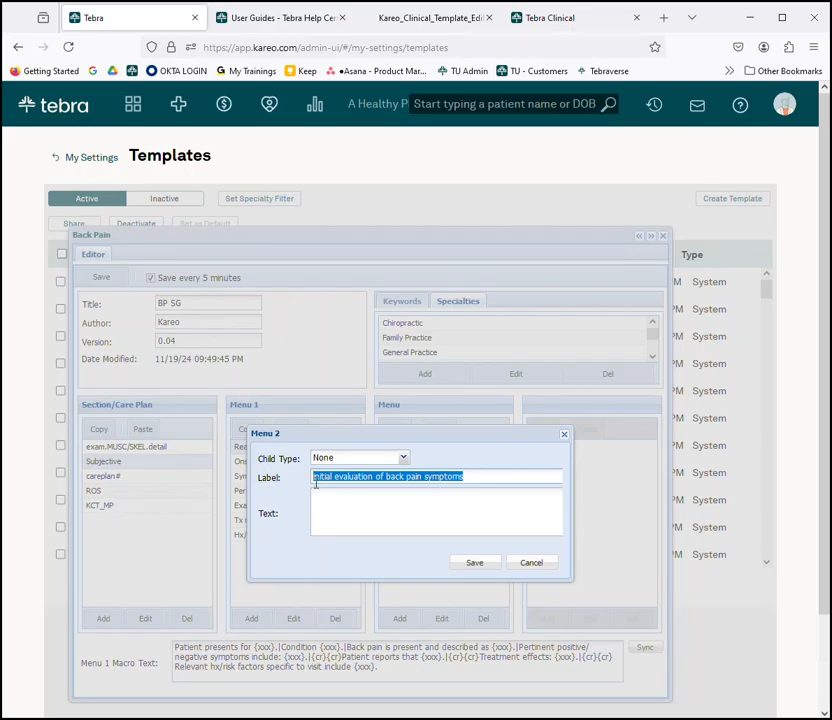
click(478, 566)
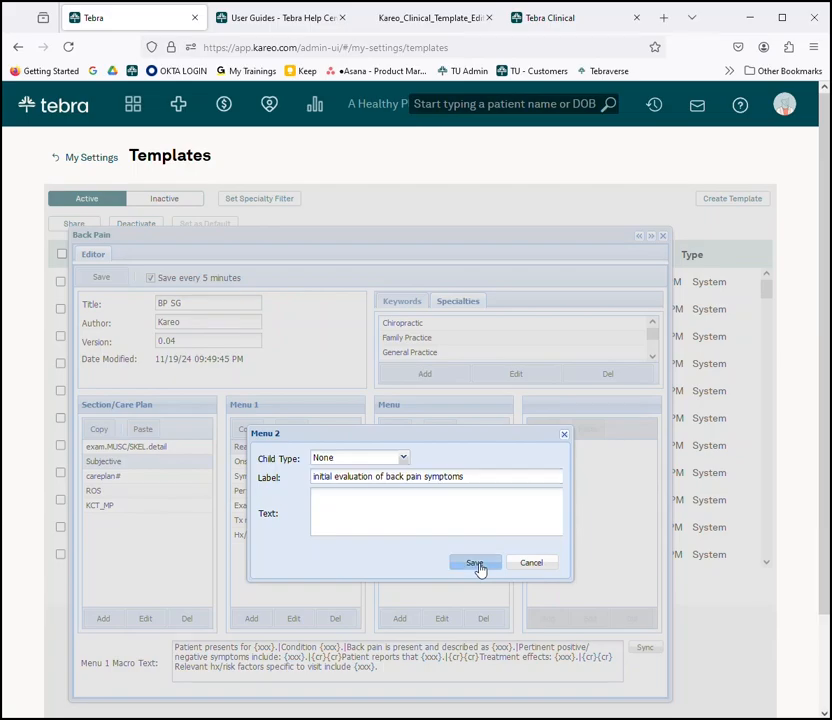
Check the label and text of the follow-up and ongoing back pain items under Reason for visit.
click(412, 462)
click(443, 619)
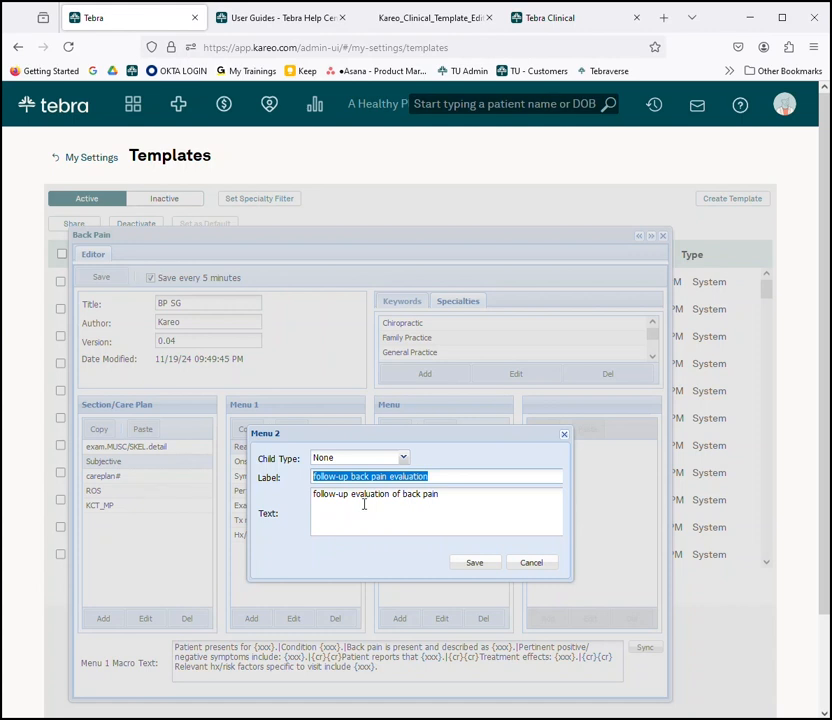
drag(313, 497, 458, 502)
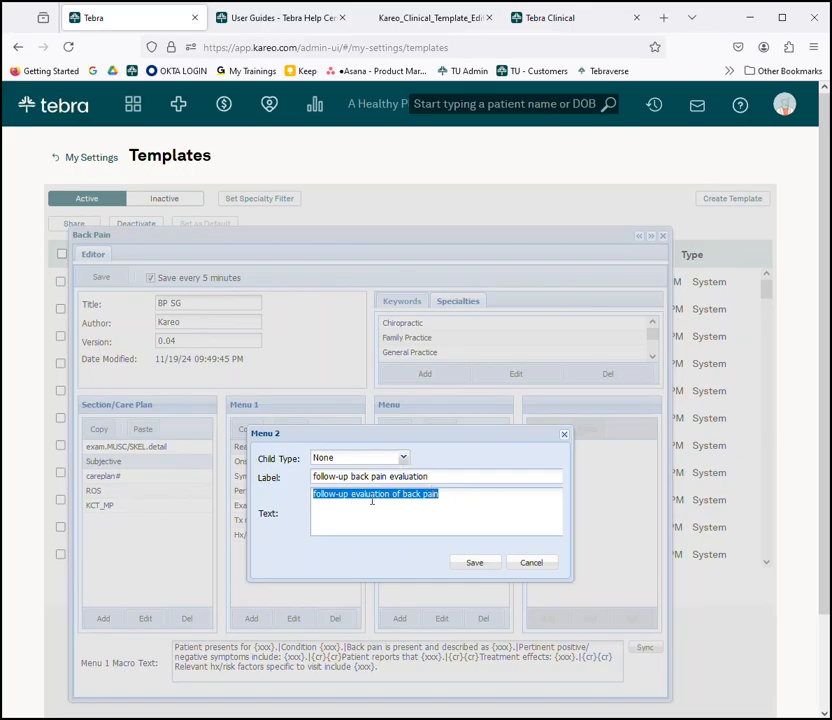
click(475, 564)
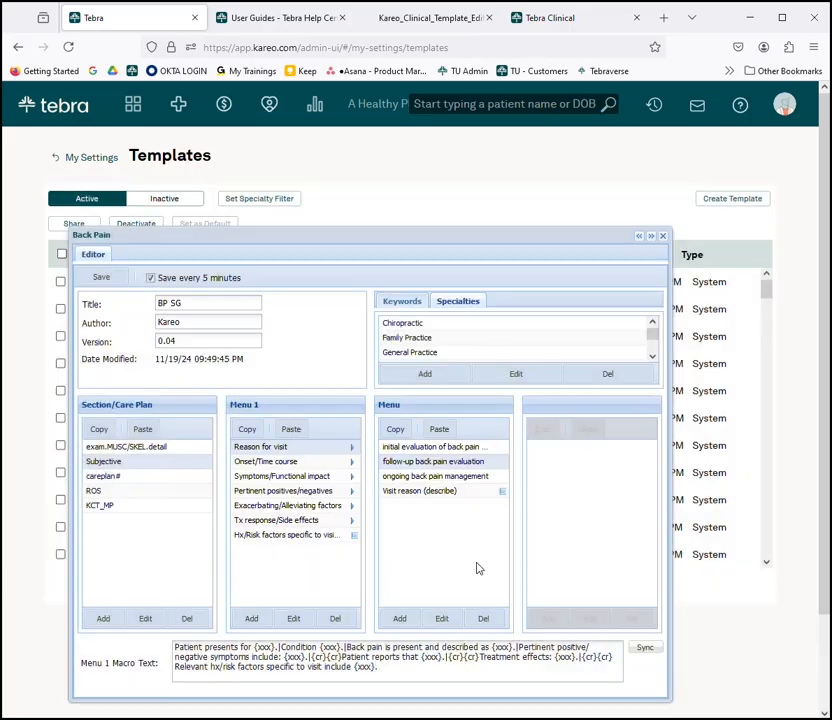
click(446, 480)
click(441, 618)
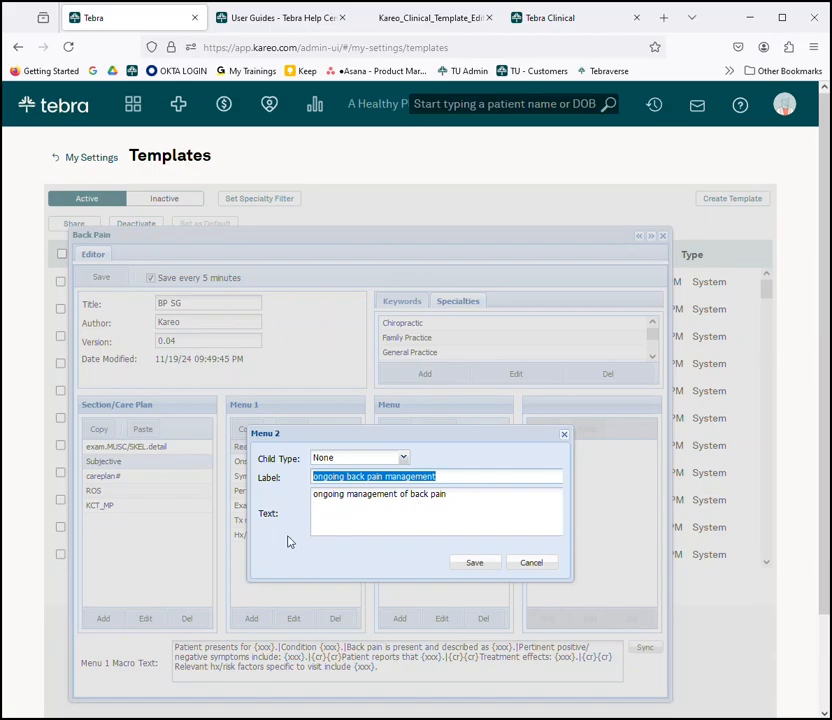
click(263, 517)
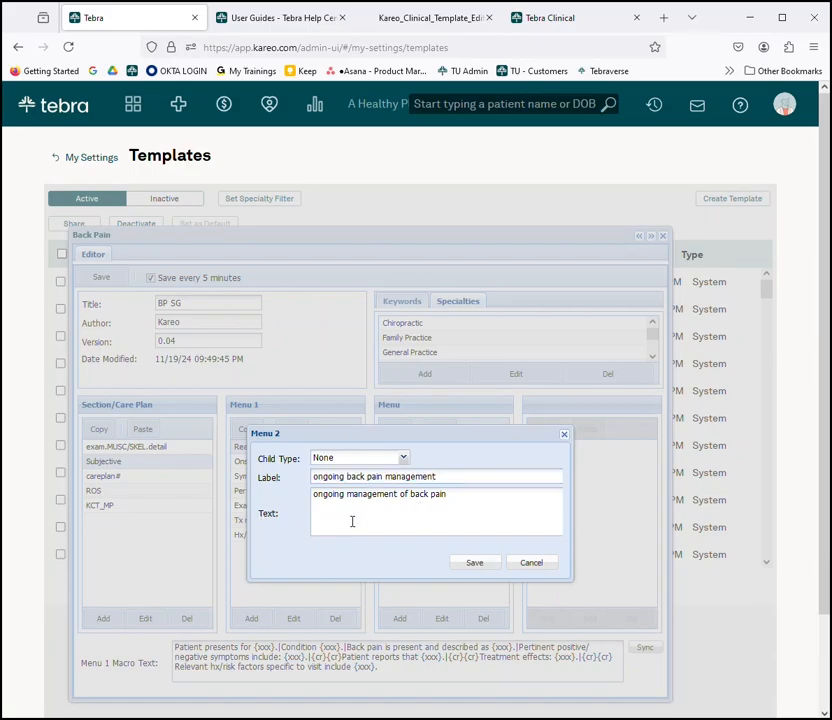
click(531, 564)
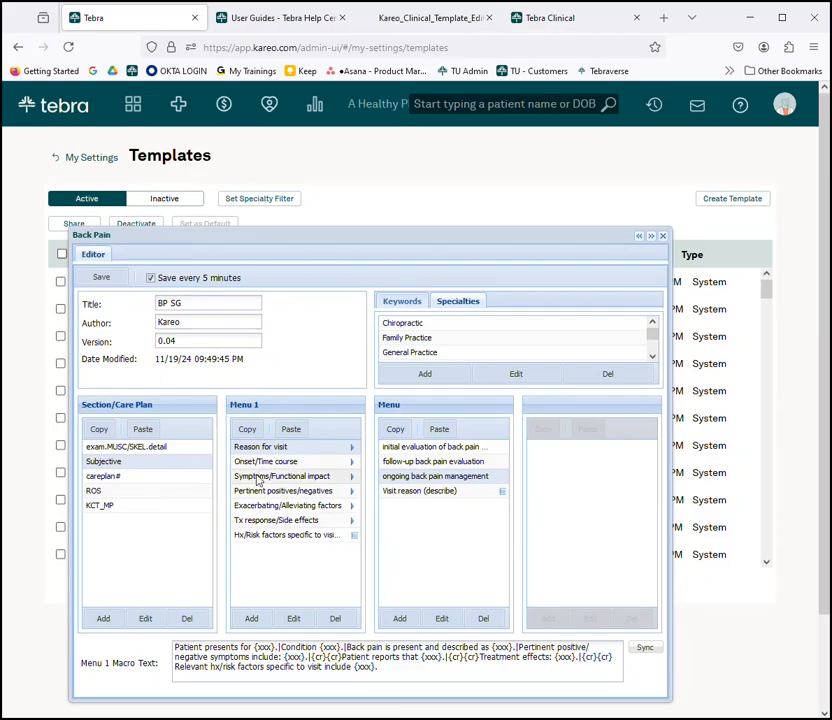
Inspect the macro of the Reason for visit item in the Subjective section.
click(293, 618)
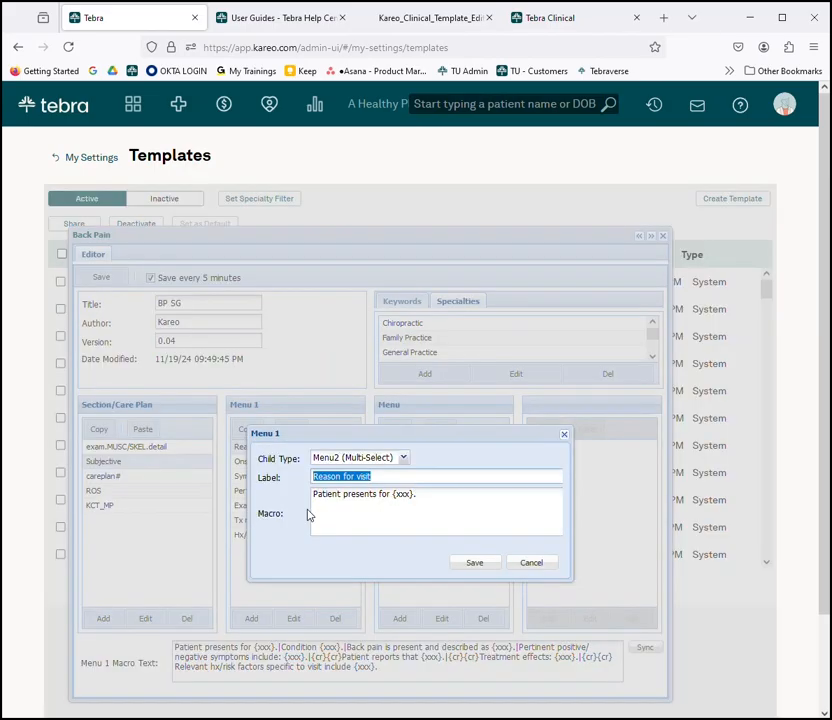
drag(315, 497, 457, 502)
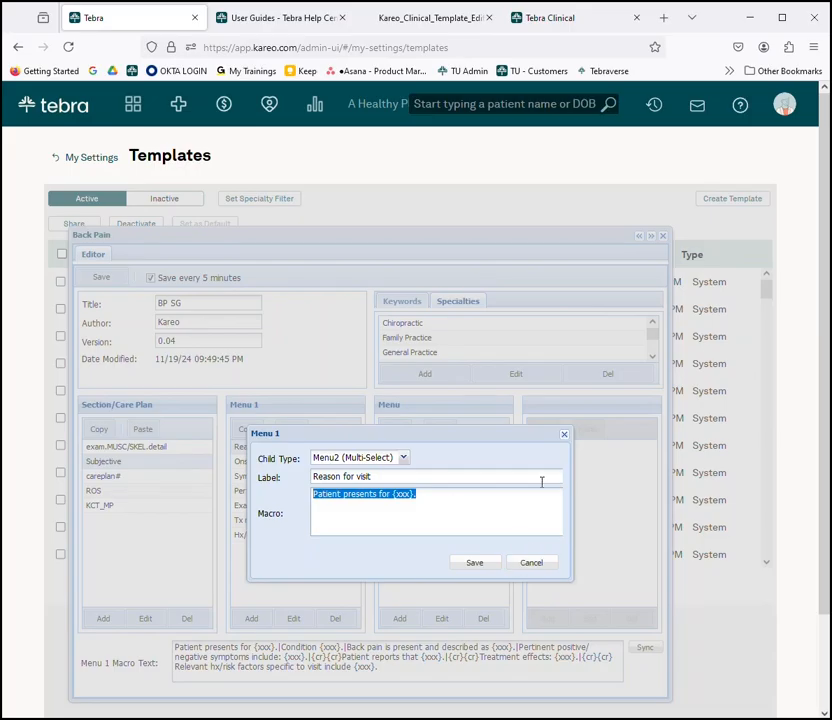
click(565, 436)
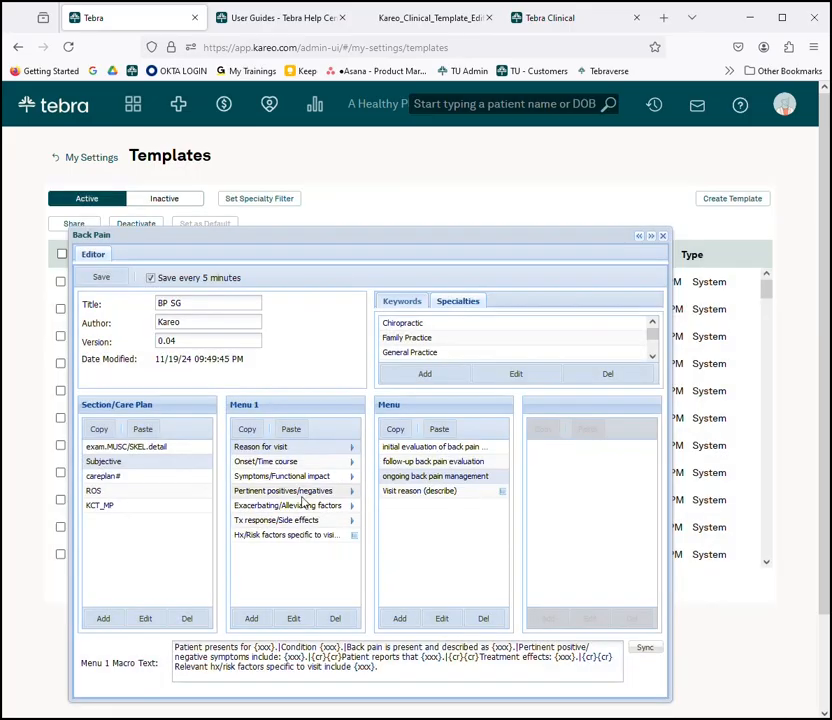
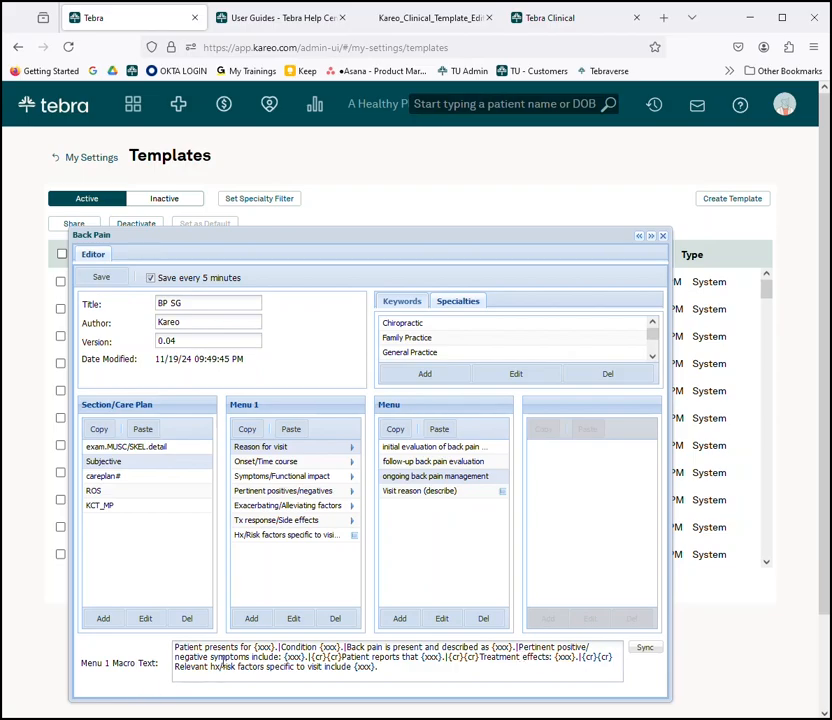
Replace "presents" with "is here" in the Subjective section's Menu 1 macro text and sync it to the items.
drag(206, 647, 237, 648)
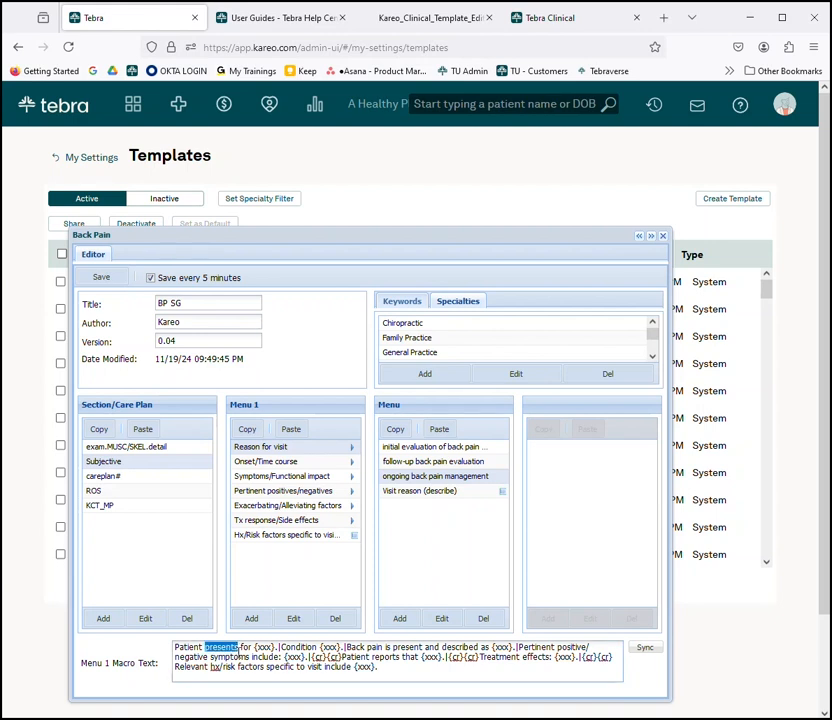
text(is here)
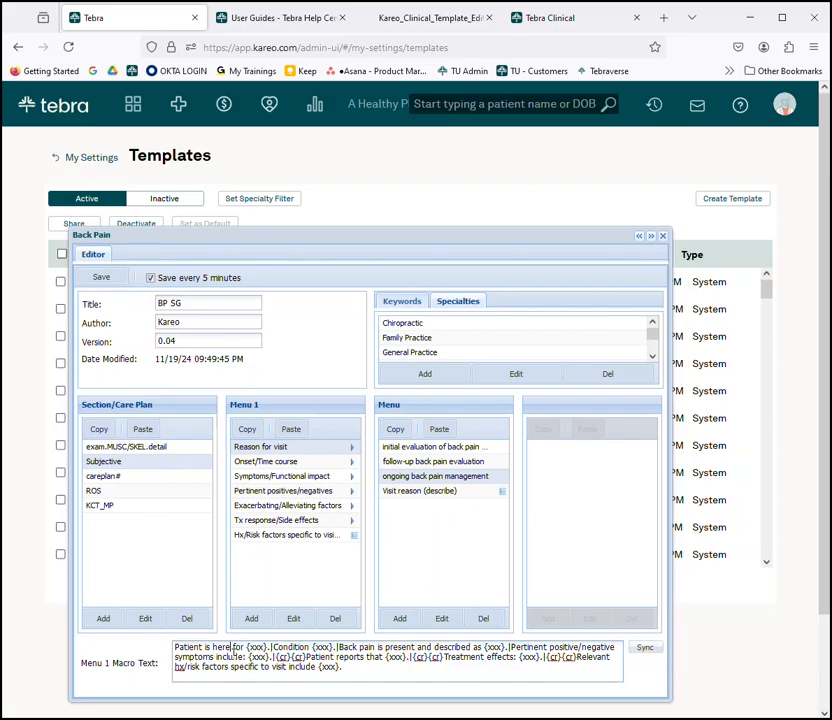
click(644, 650)
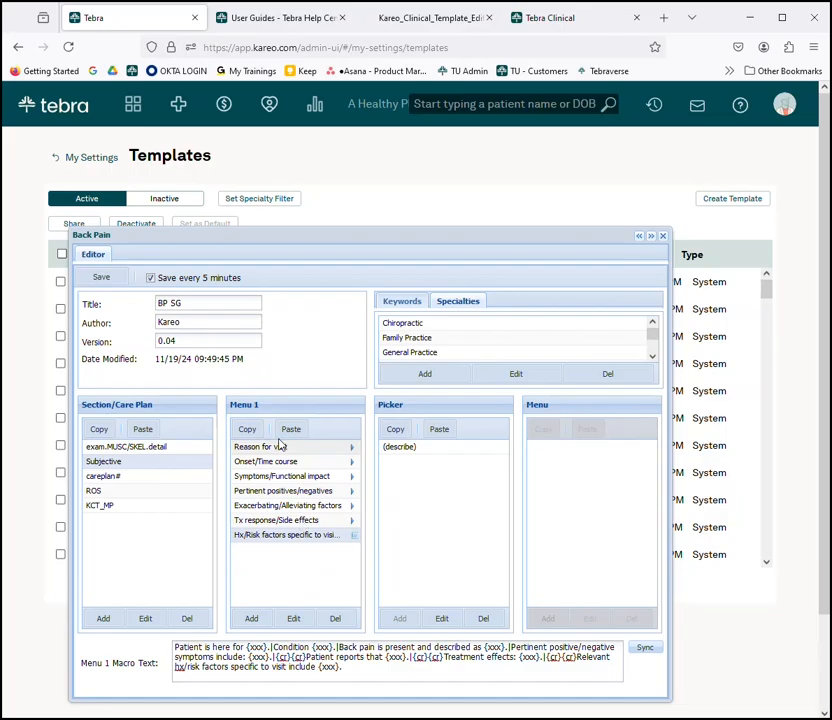
Change the Reason for visit item's macro to "Patient presents for {xxx}." and save it.
click(249, 449)
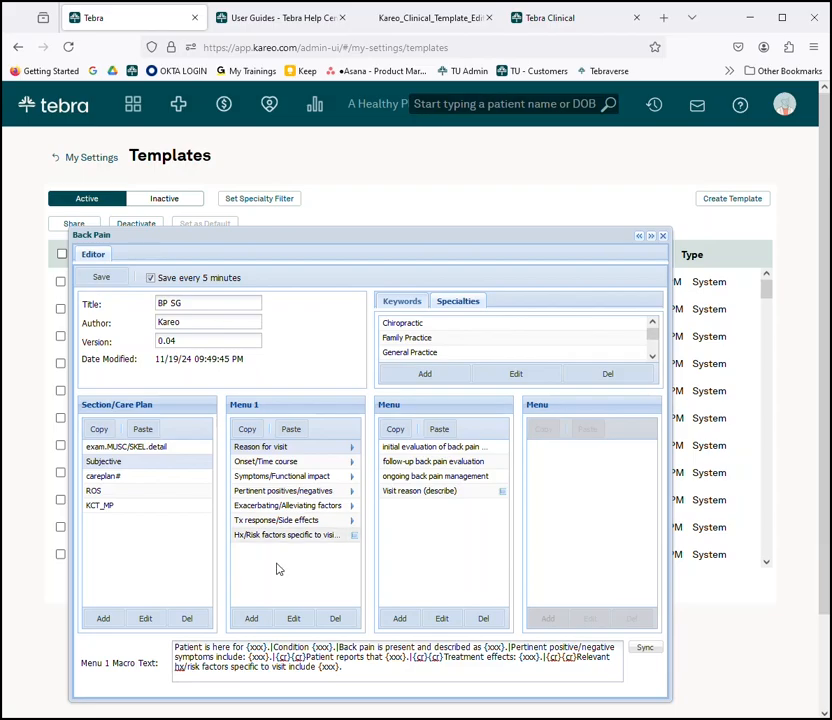
click(294, 620)
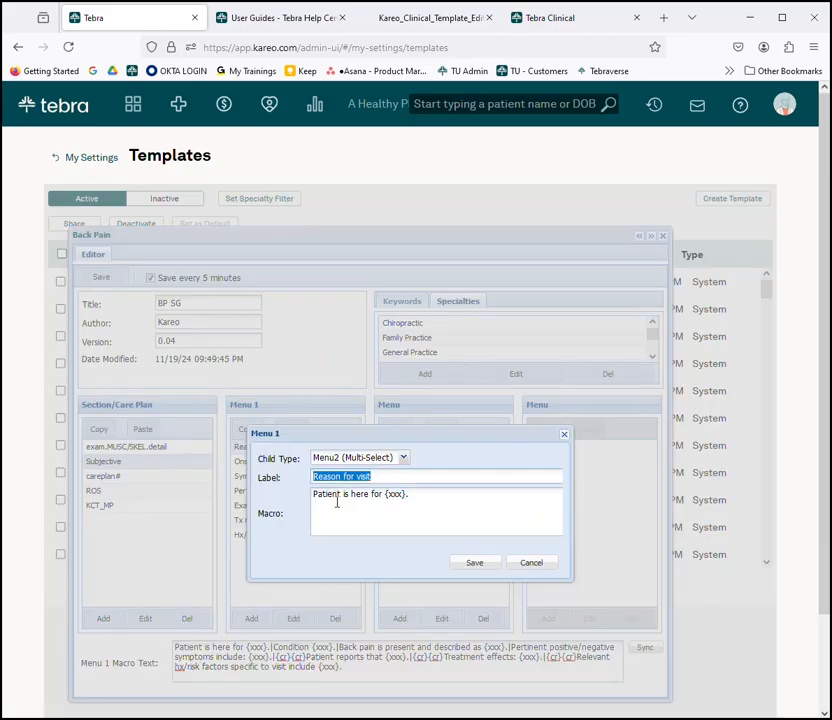
drag(342, 495, 369, 494)
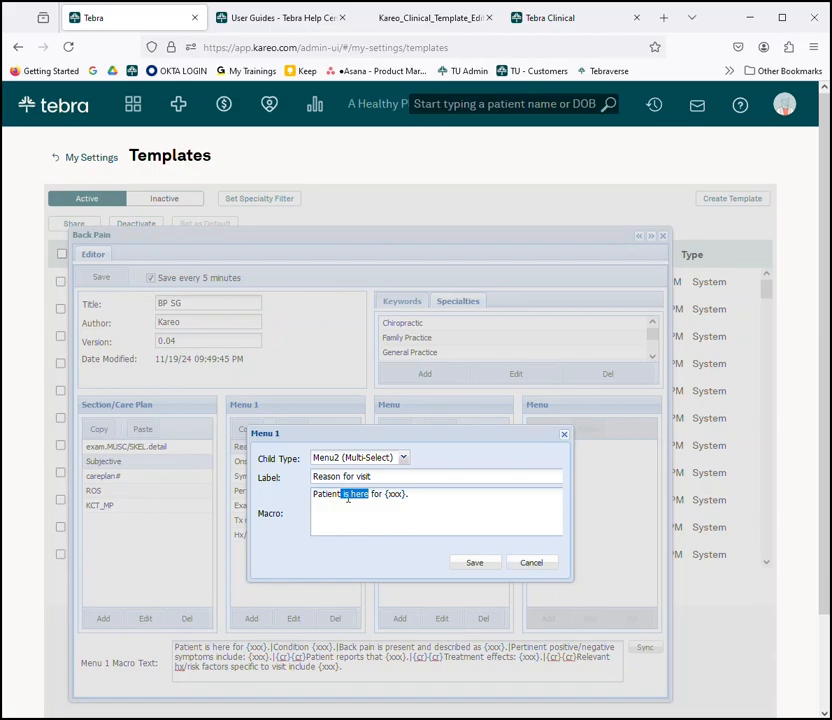
text(presents)
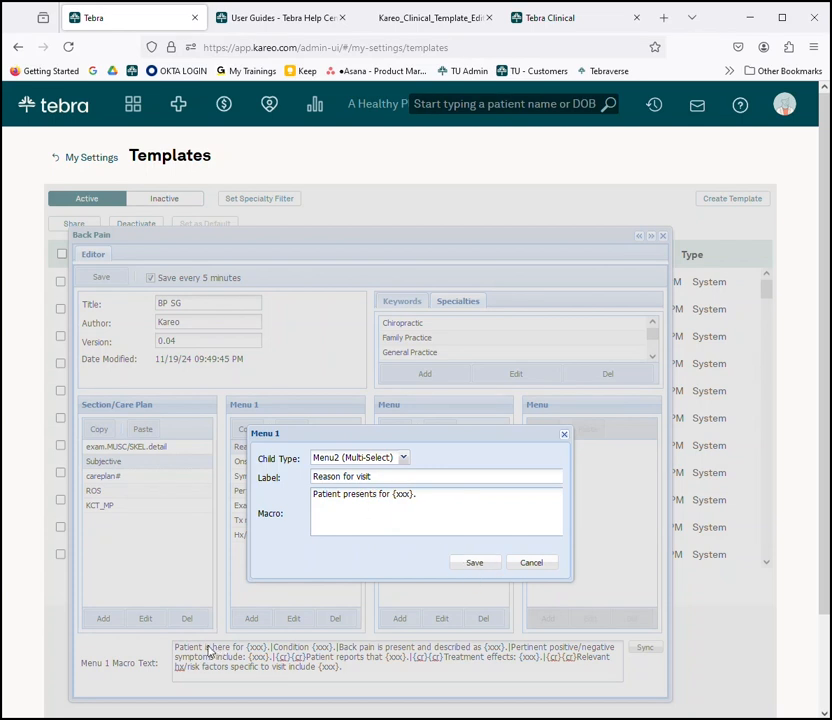
click(479, 564)
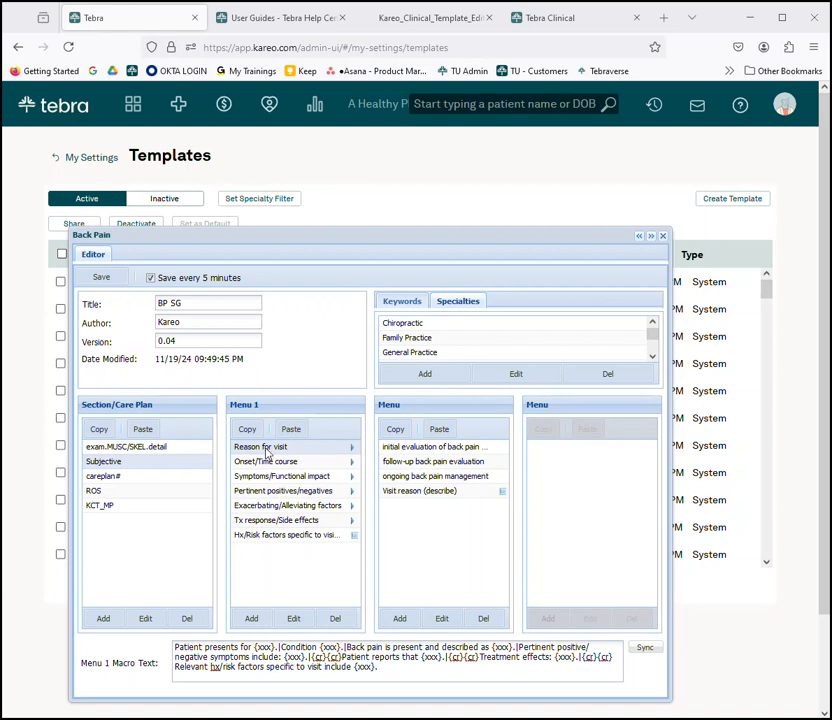
Move Reason for visit to the end of the Menu 1 list and return it to first place.
drag(266, 461, 268, 565)
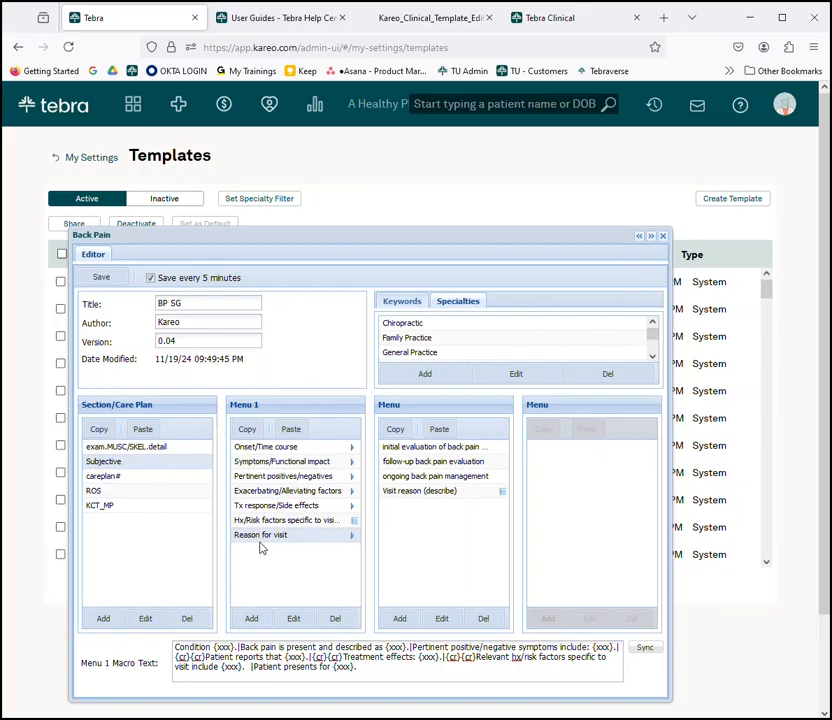
drag(258, 477, 248, 448)
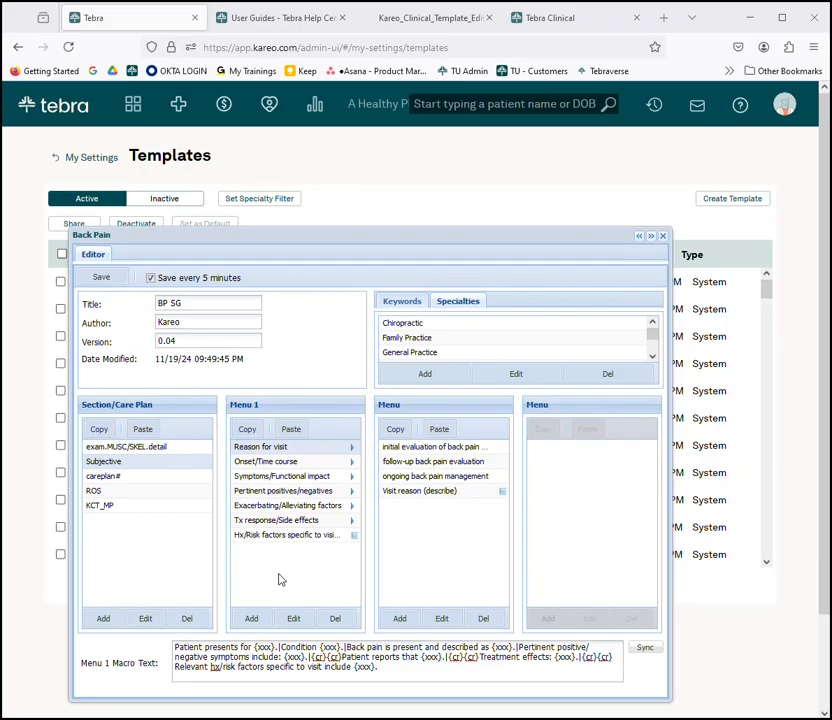
drag(279, 447, 277, 450)
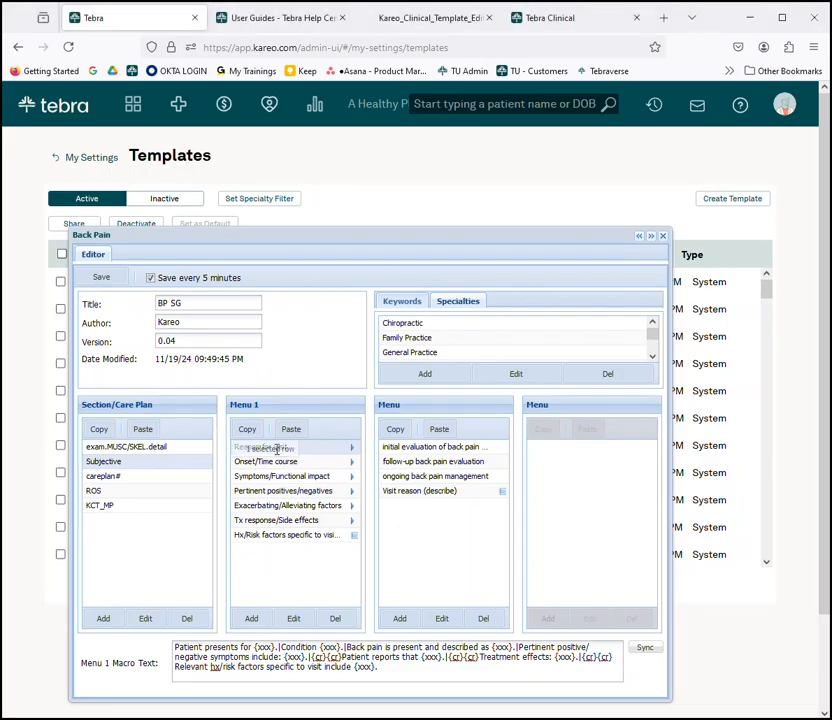
Compare the label and macro of the Reason for visit item, leaving it without saving.
click(292, 620)
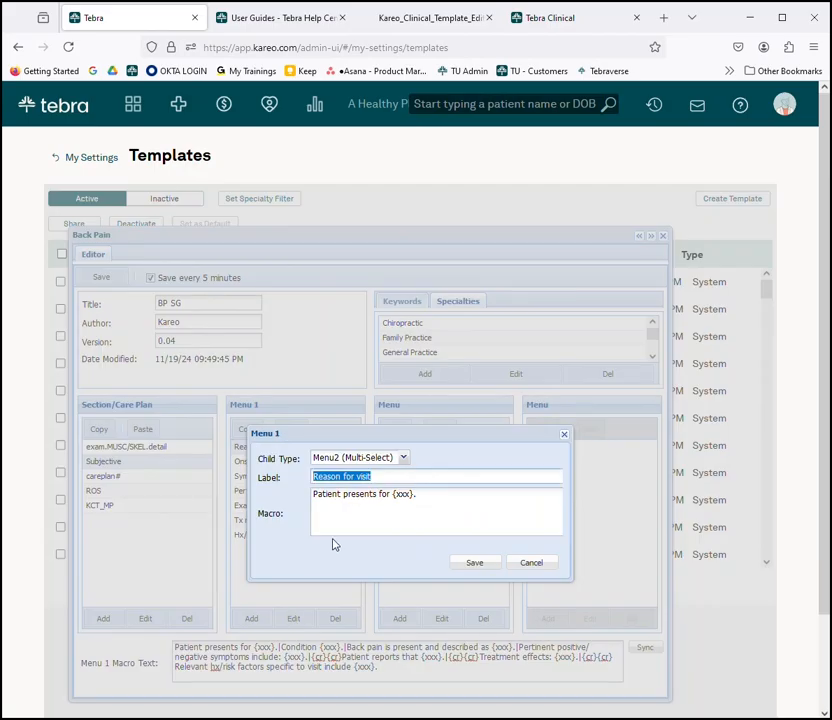
drag(314, 495, 501, 495)
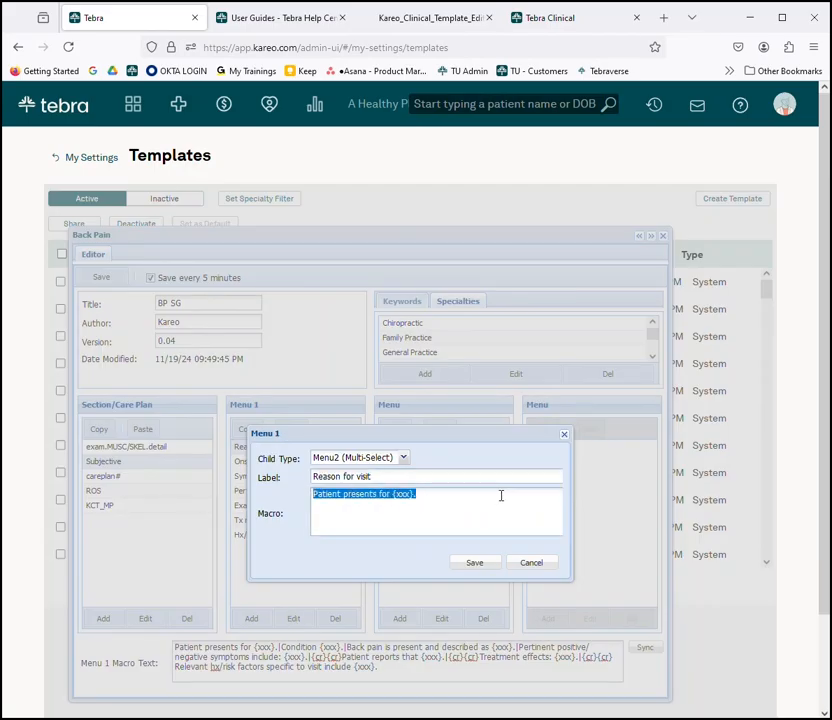
drag(314, 477, 429, 474)
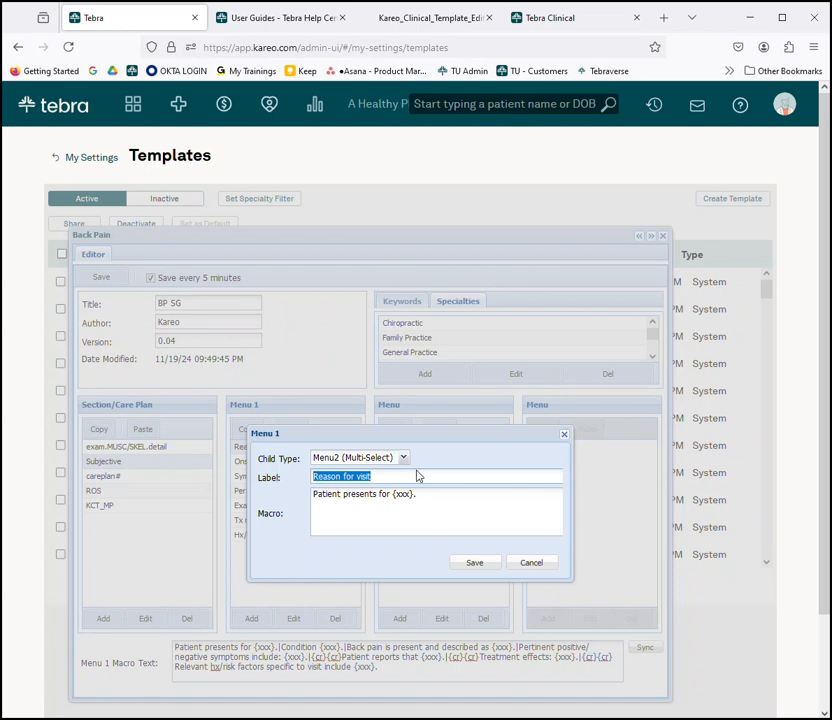
click(530, 566)
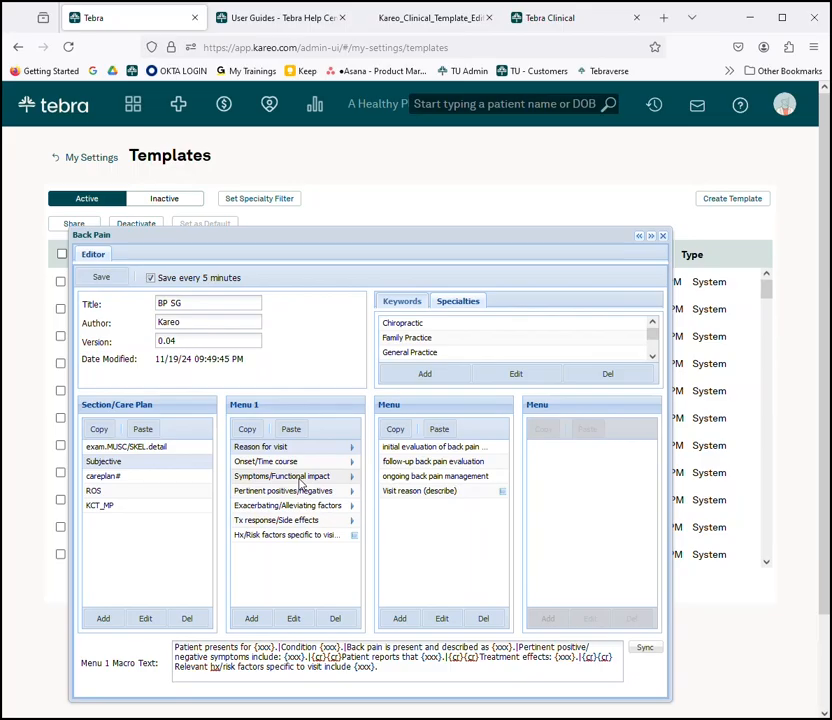
Add a Menu 1 item to KCT_MP with child type Menu2 (Single-Select), label "Does the patient need treatment" and macro "The patient needs treatment: {xxx}".
click(109, 508)
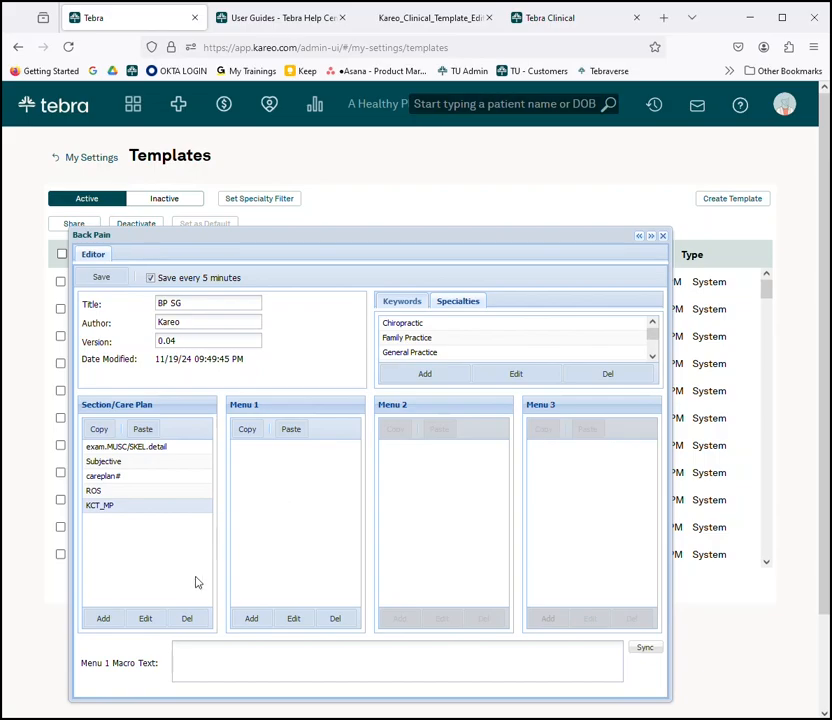
click(251, 619)
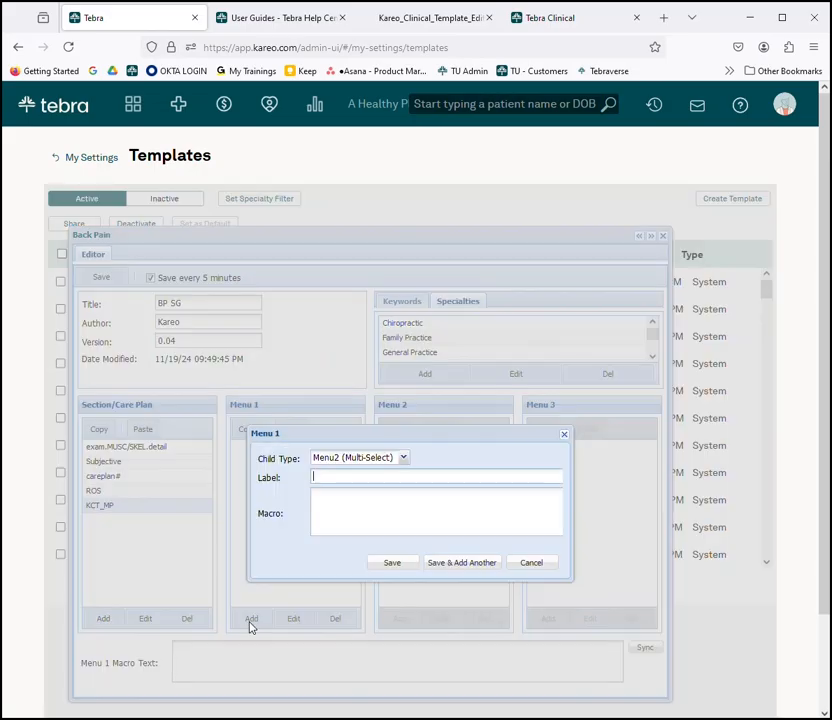
click(404, 458)
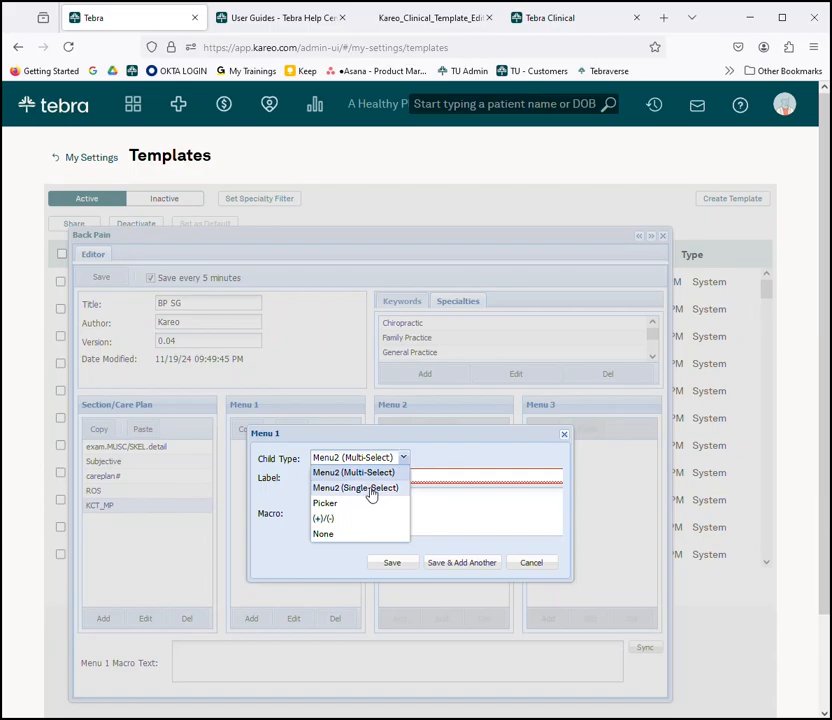
click(370, 494)
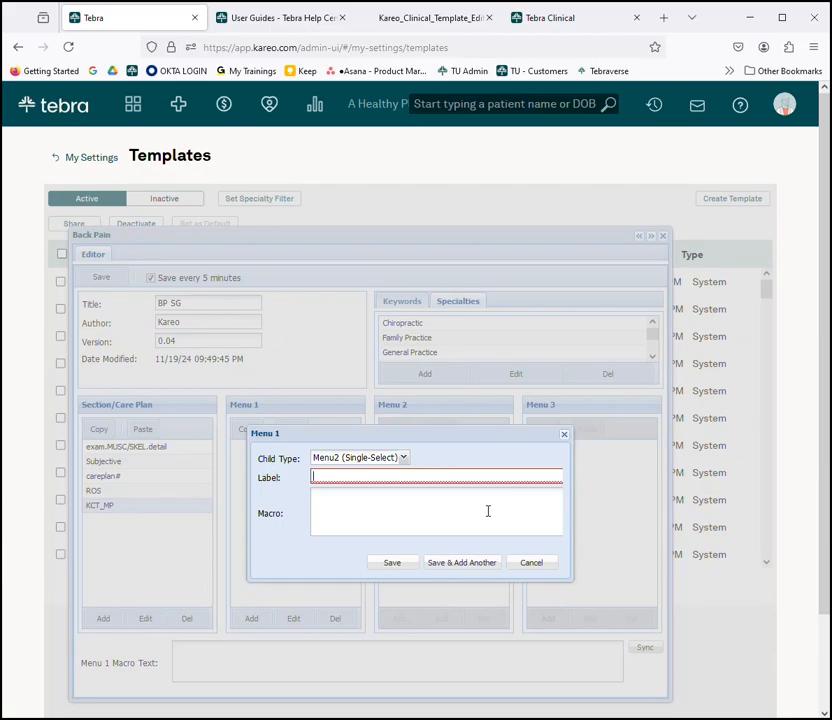
text(Does th)
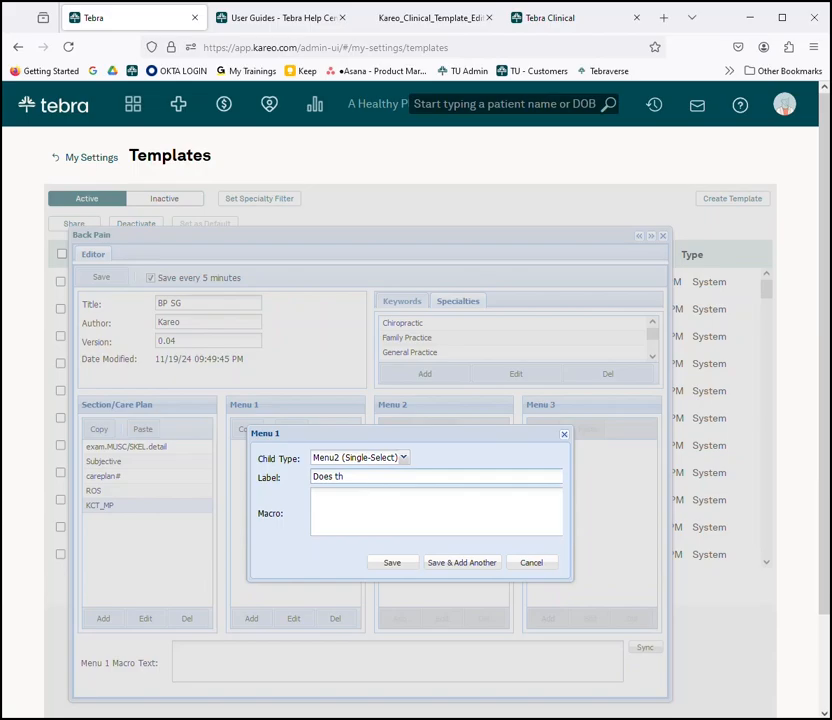
text(e patient need treatment)
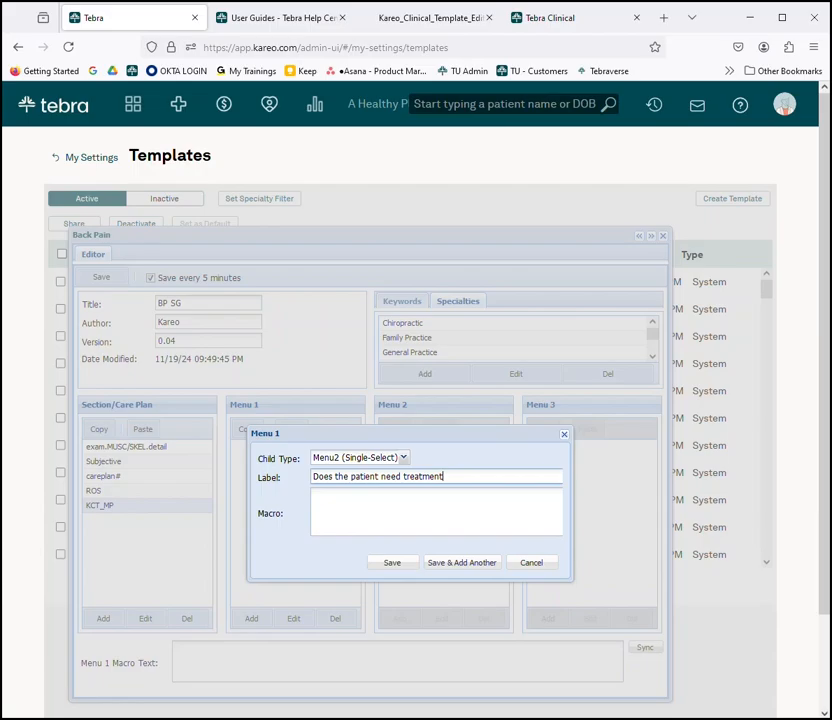
click(323, 497)
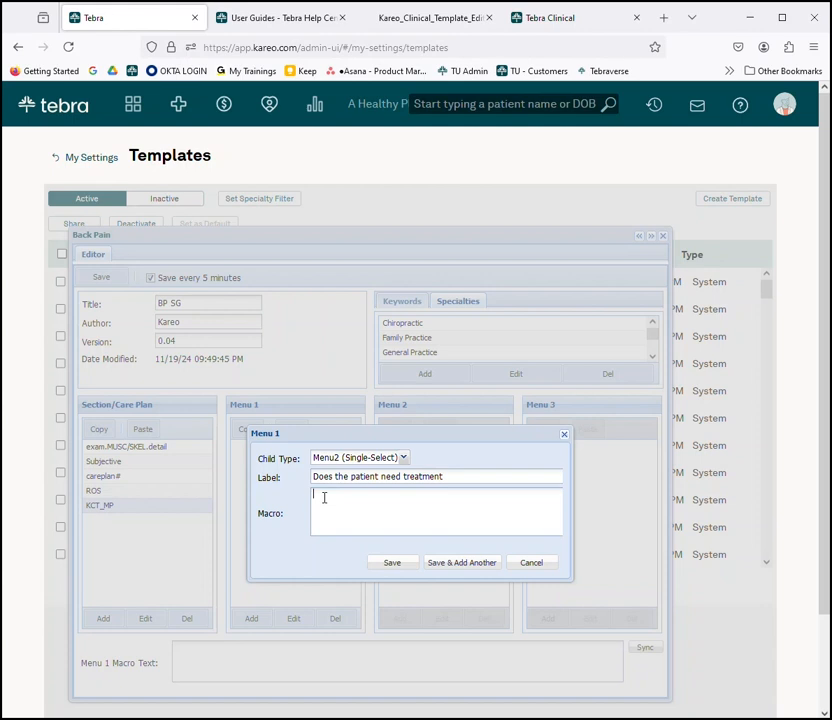
text(The patient needs treatment:)
text({xxx})
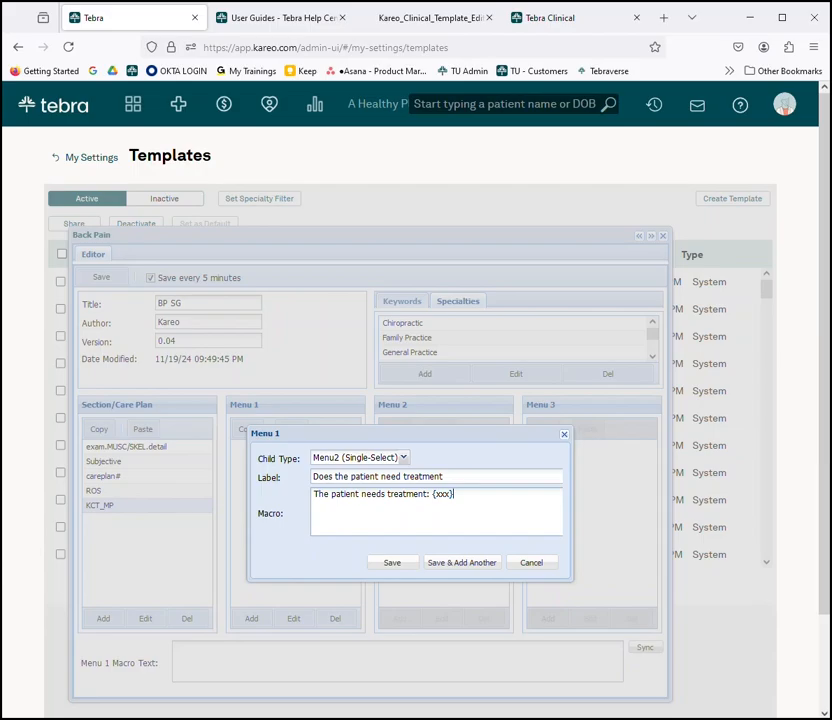
click(392, 567)
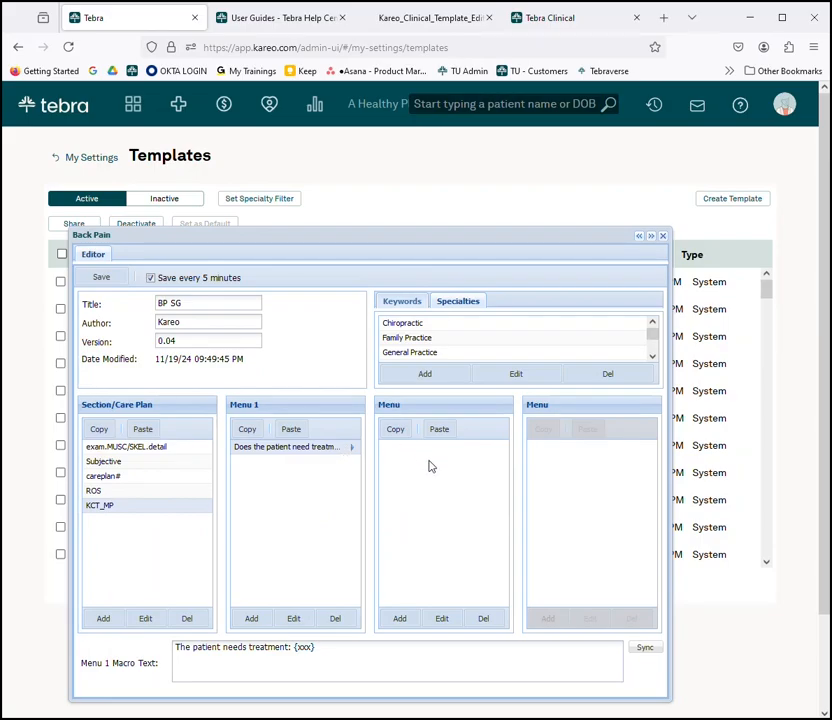
Add a Menu 2 option labelled "yes" with child type None under "Does the patient need treatment".
click(399, 620)
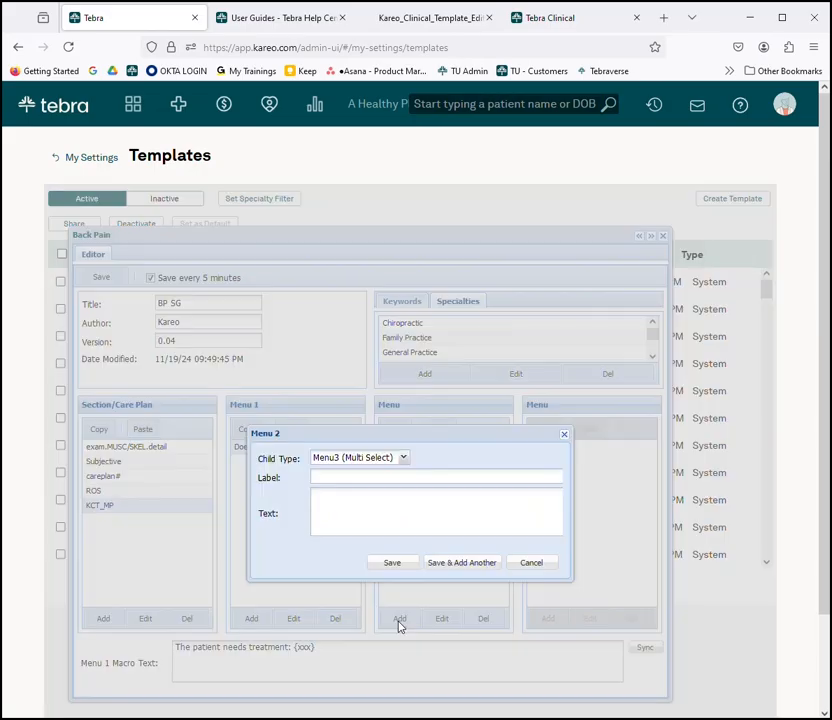
click(404, 459)
click(338, 532)
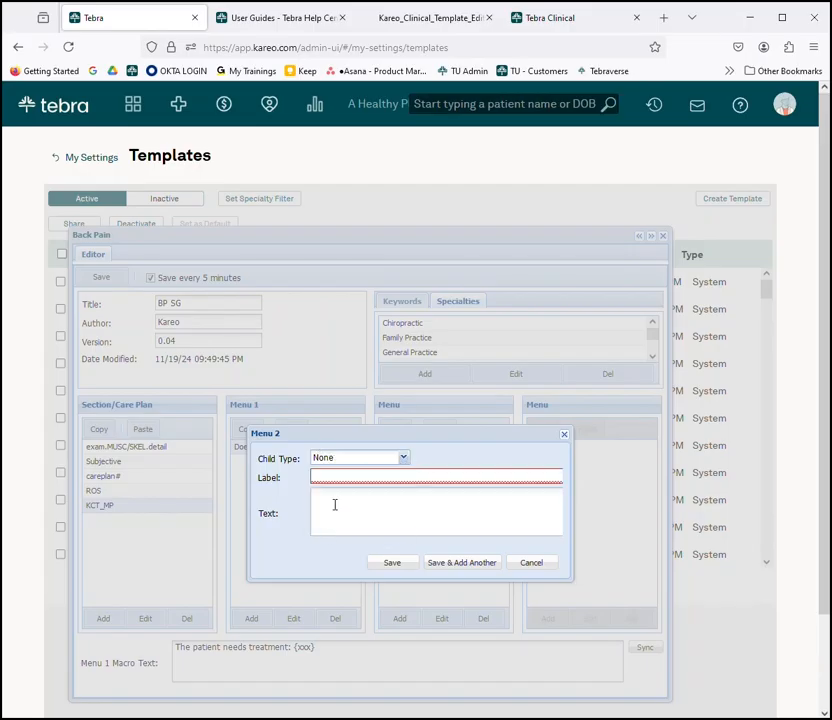
mouse_move(332, 477)
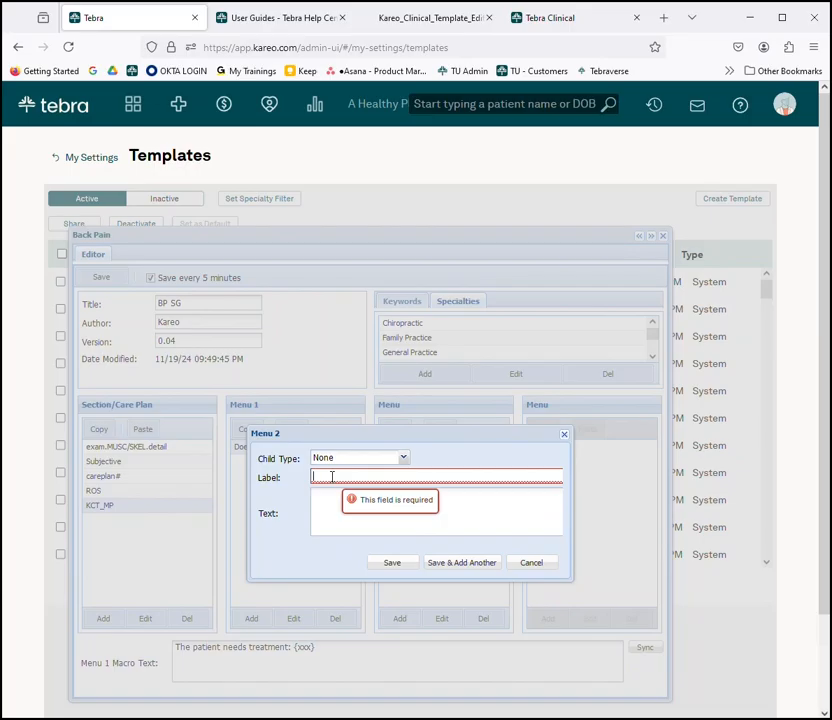
text(yes)
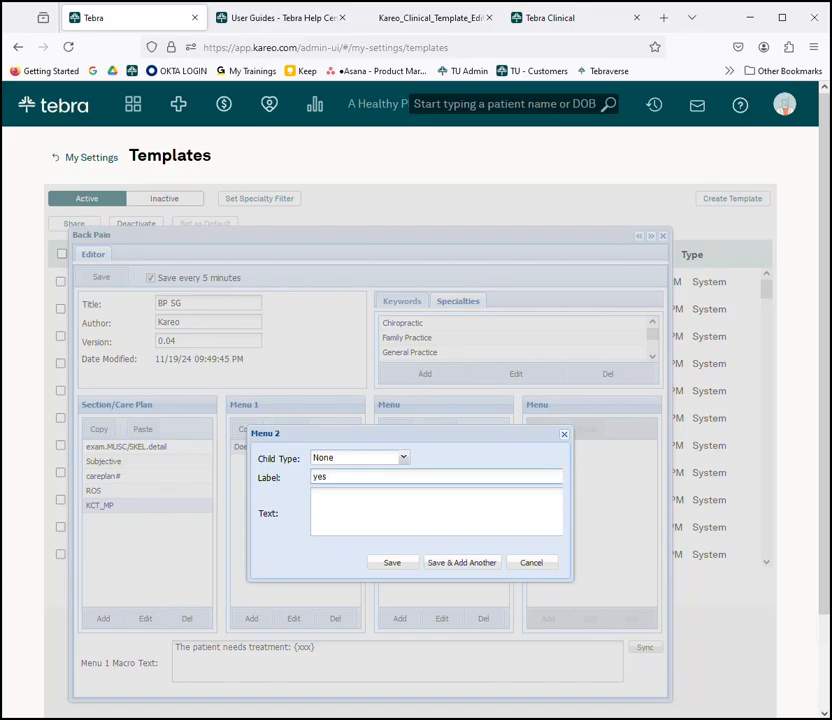
click(453, 565)
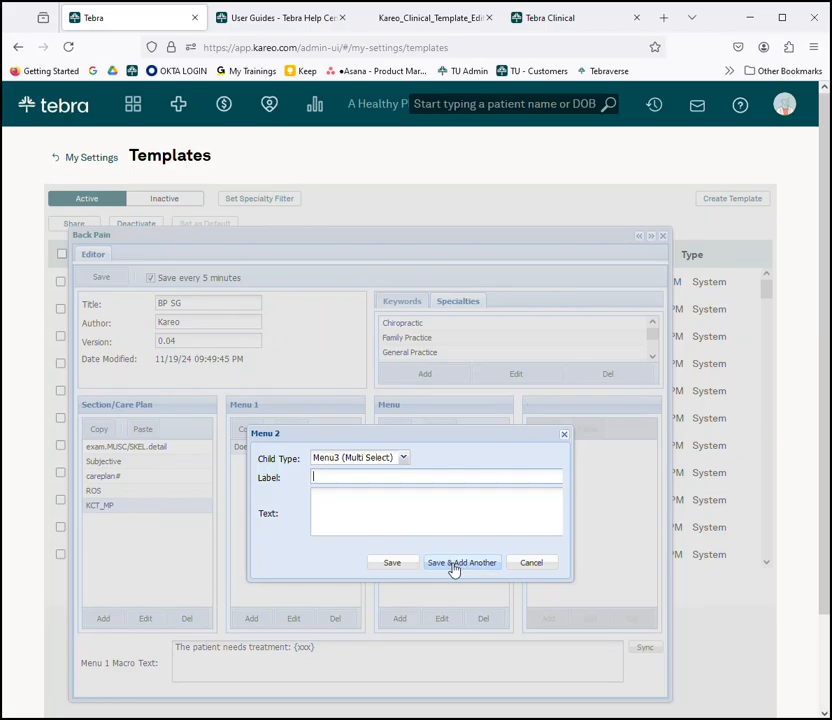
Add the Menu 2 option "no" with child type None and text "no, the patient does not need treatment", and save the template.
click(403, 458)
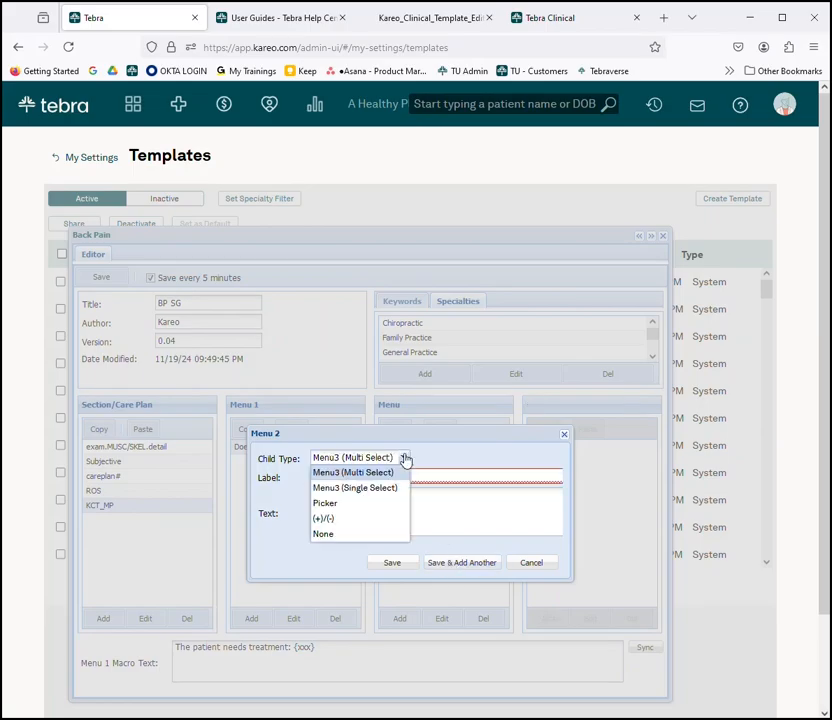
click(338, 534)
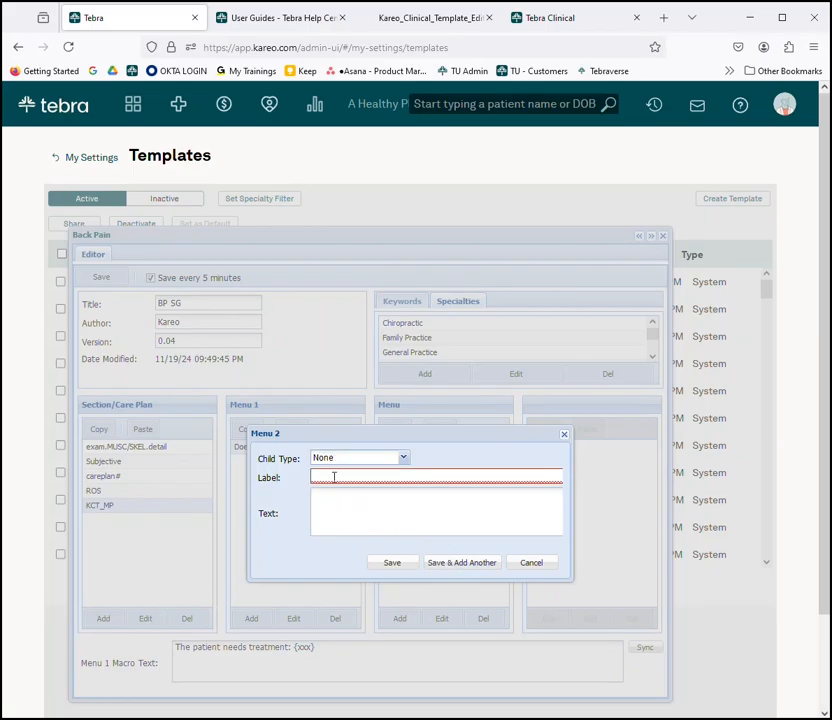
click(333, 476)
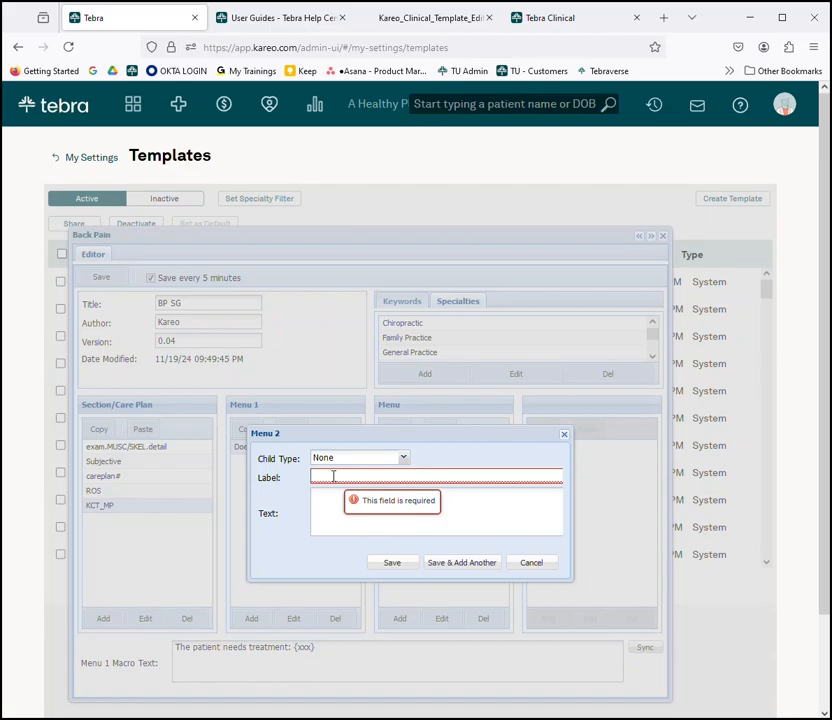
text(no)
key(Tab)
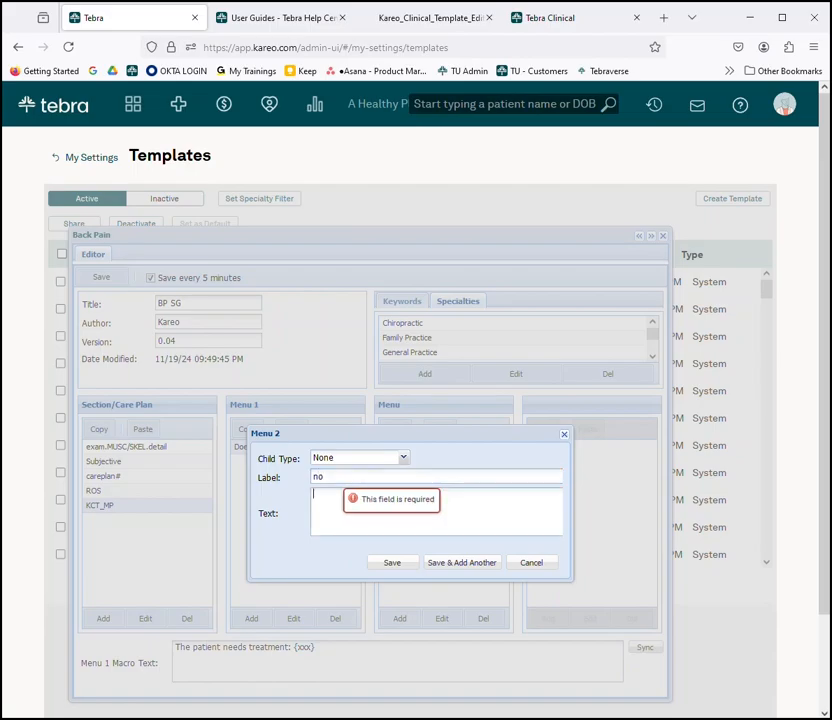
text(no)
scroll(416, 400, down, 2)
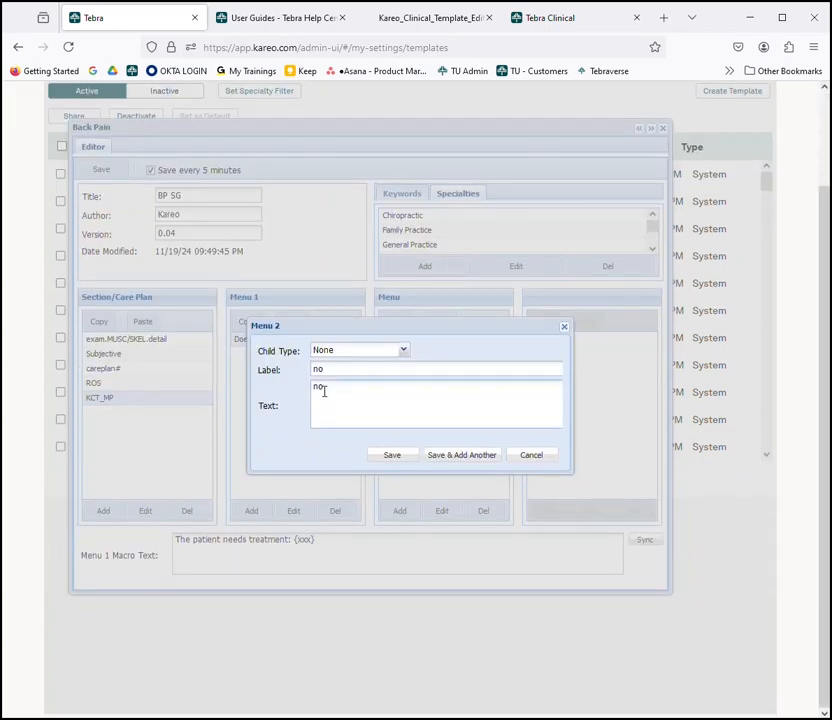
text(, the patient does not need treatment)
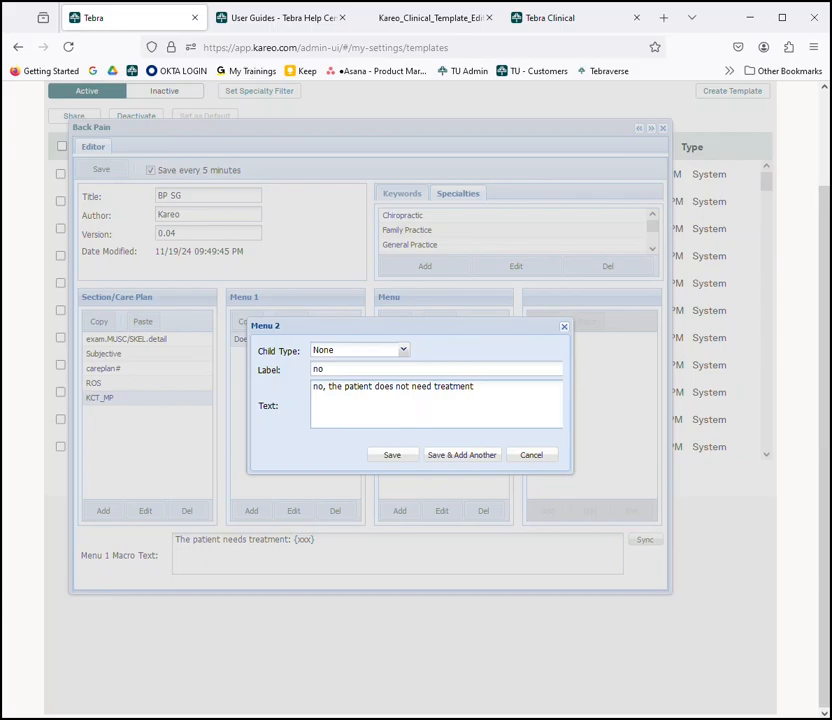
click(382, 457)
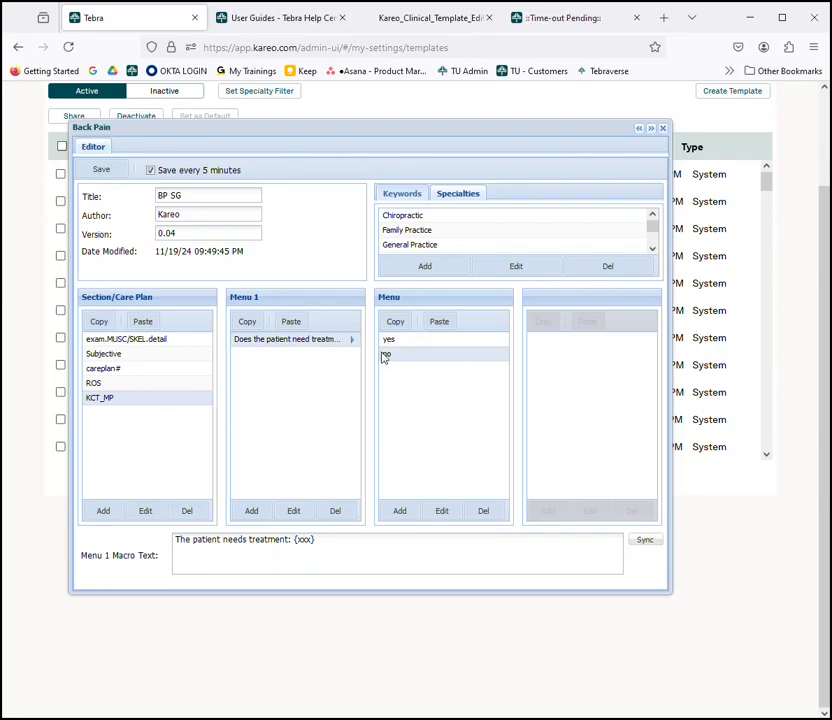
click(97, 170)
Switch to the open patient note in Tebra Clinical, reload it, and choose the BP SG template for the Treatment Suggestions section.
click(566, 20)
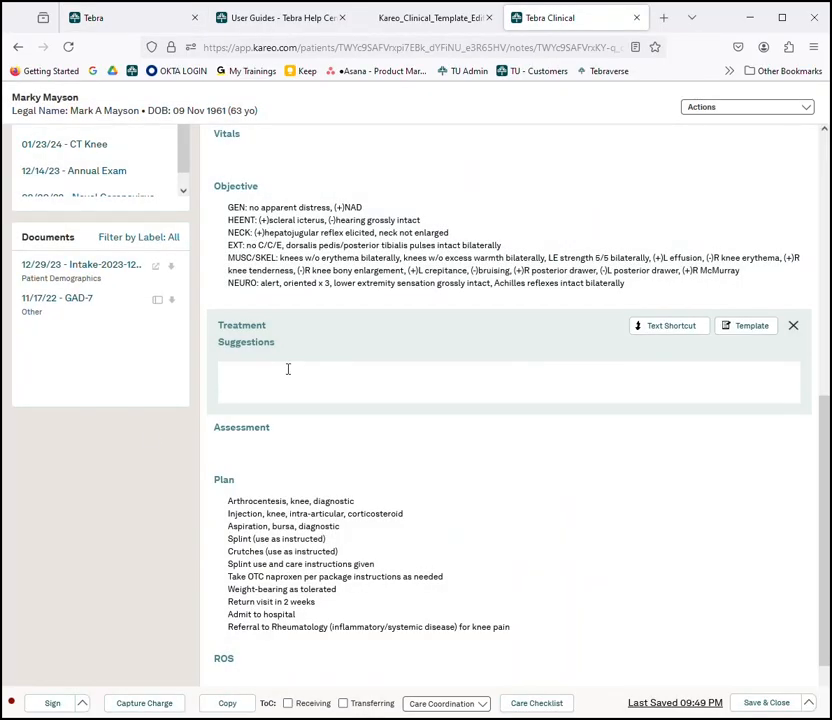
click(68, 47)
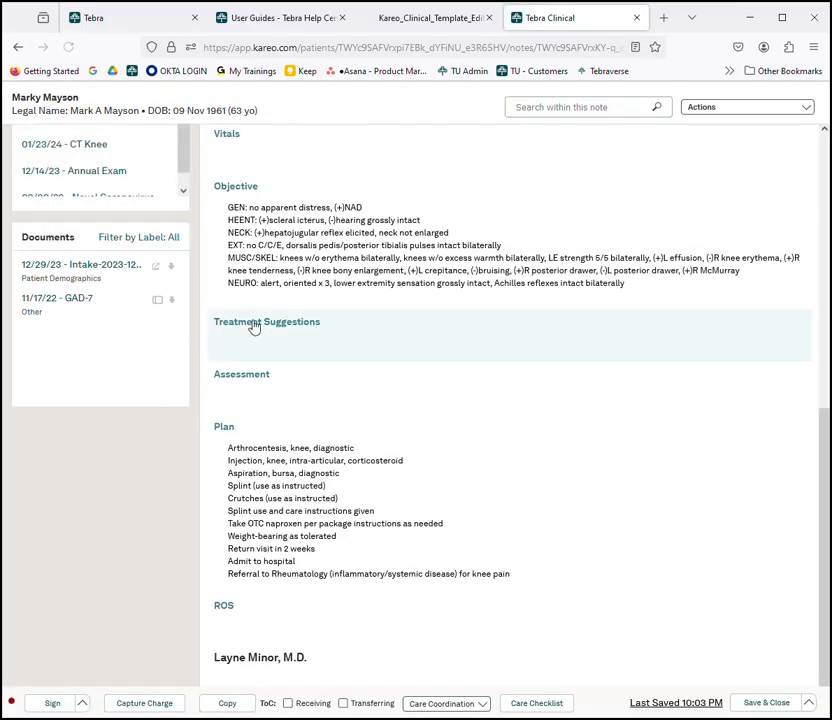
click(256, 327)
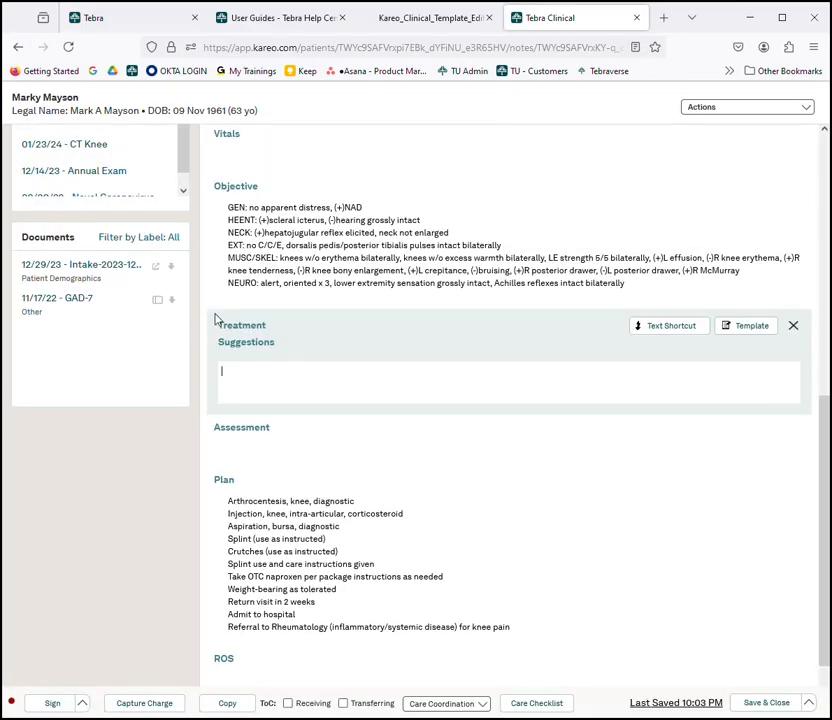
click(751, 331)
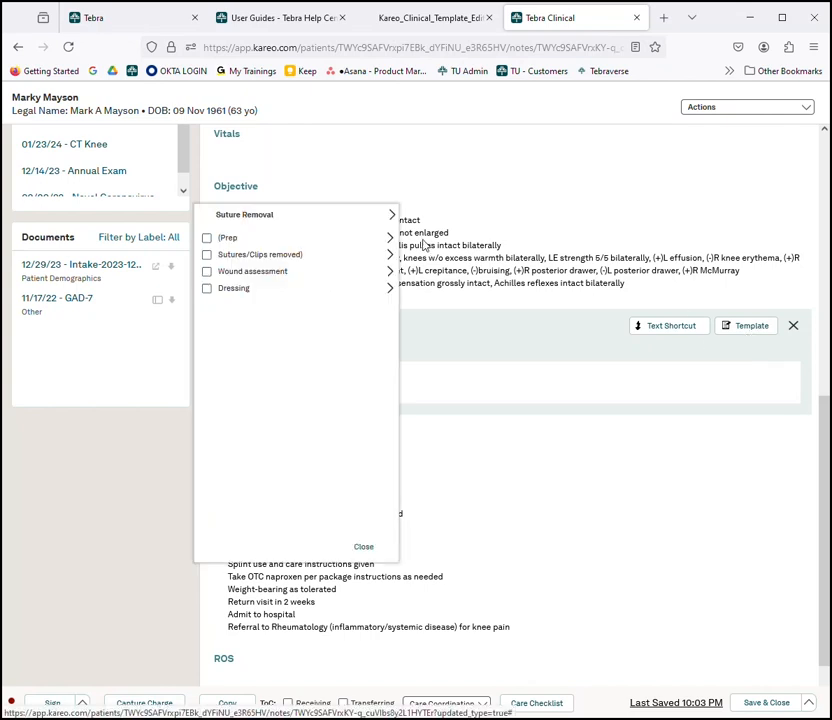
click(318, 223)
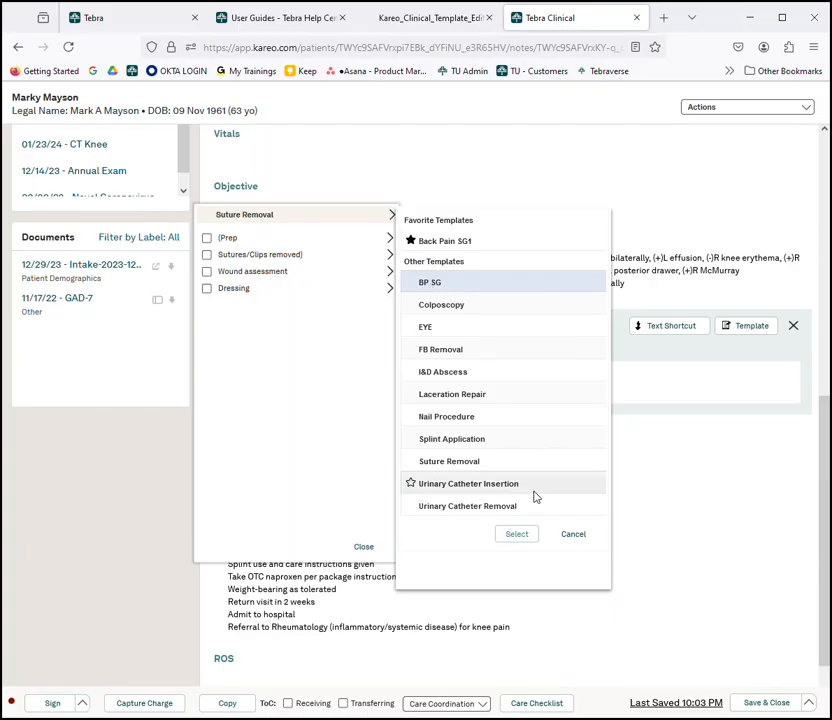
click(515, 534)
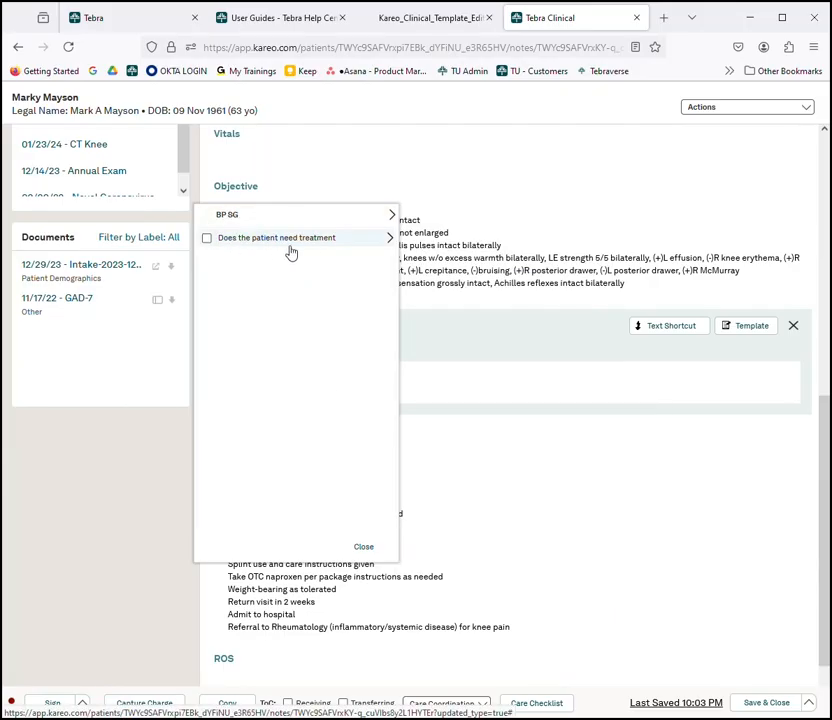
Answer "Does the patient need treatment" with yes and insert the result into Treatment Suggestions.
click(391, 240)
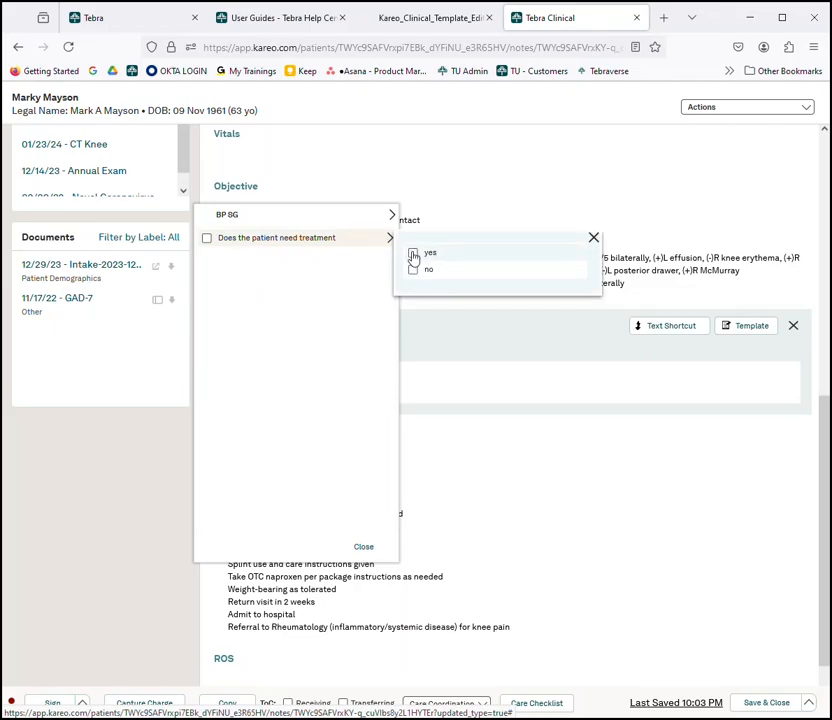
click(413, 254)
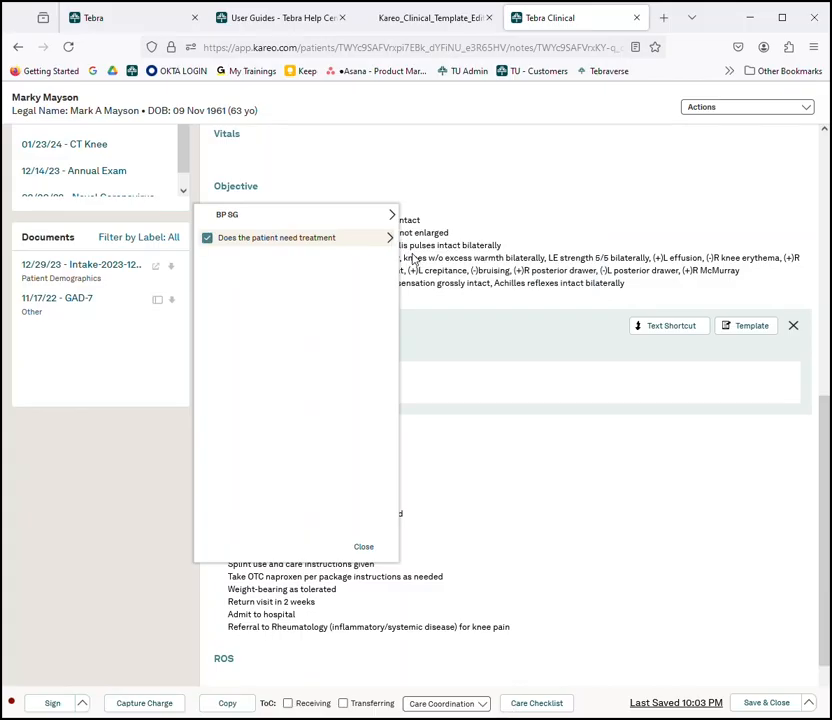
click(364, 548)
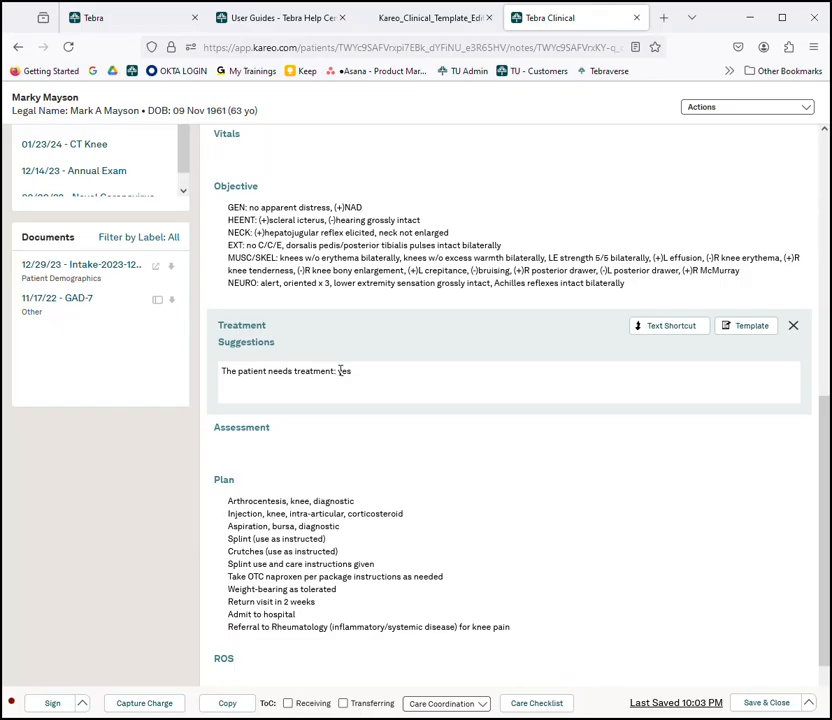
Reopen the BP SG template for Treatment Suggestions and insert the no answer to "Does the patient need treatment".
click(747, 330)
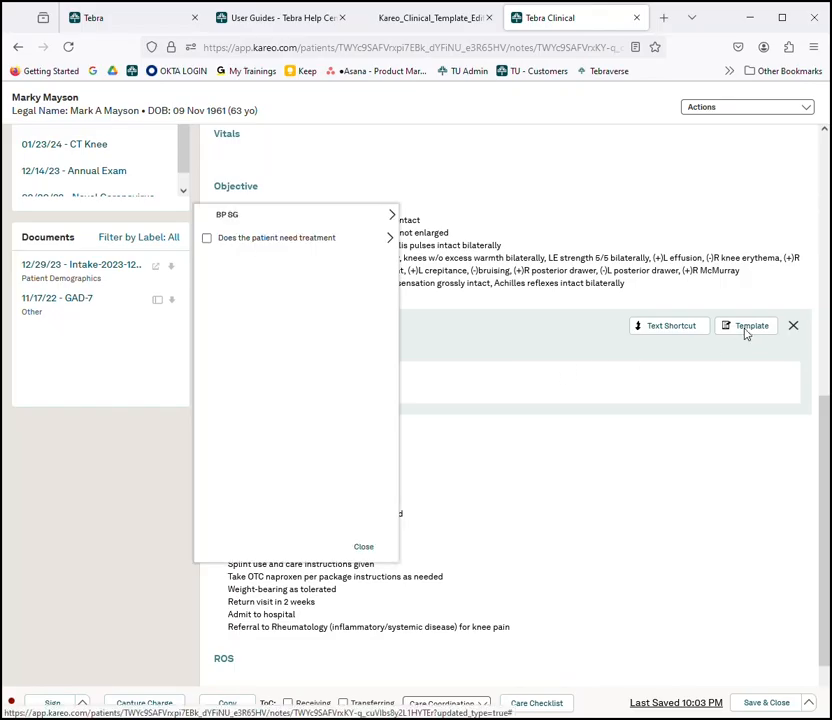
click(380, 240)
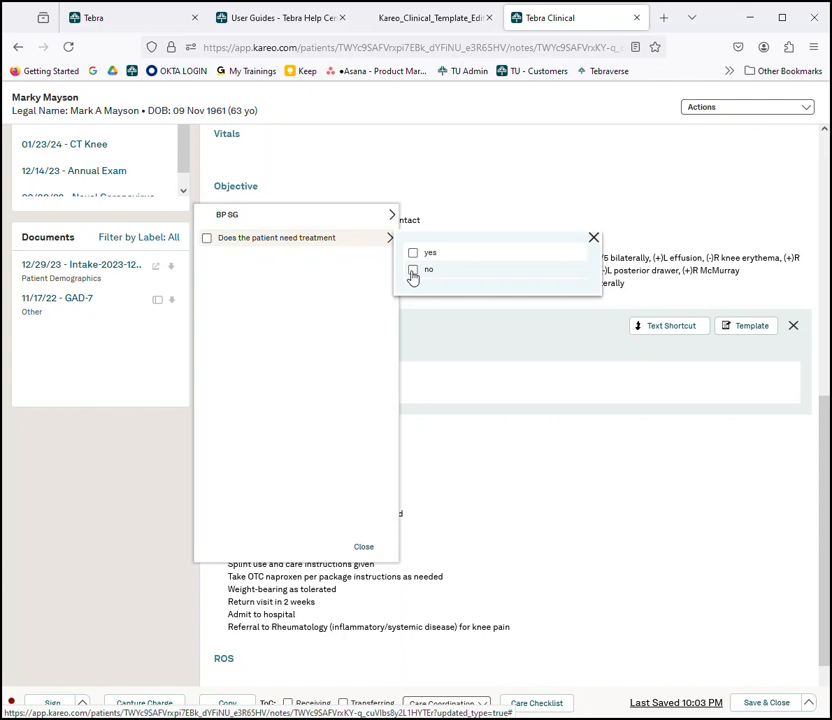
click(413, 274)
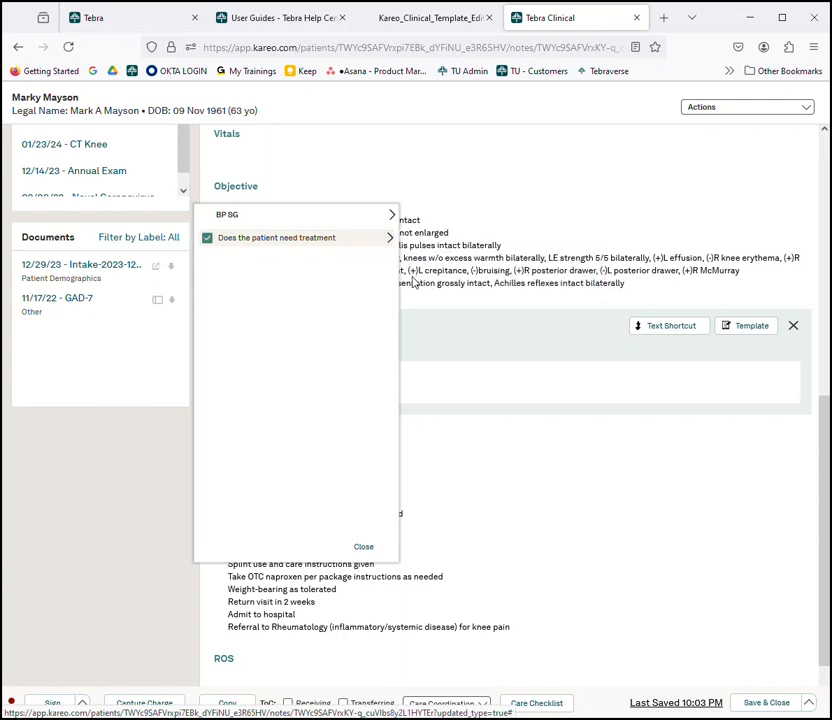
click(366, 547)
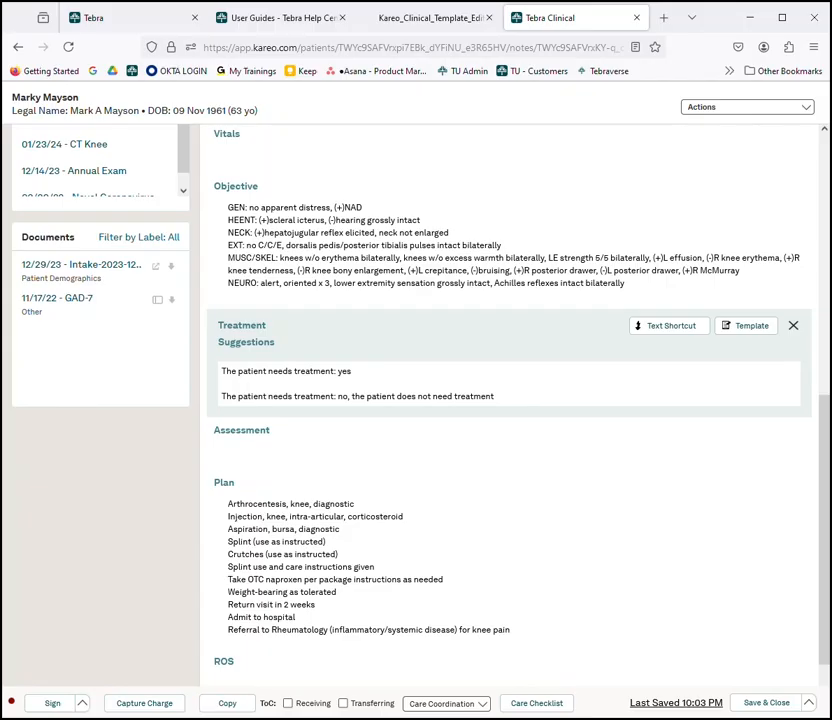
Back in the template editor, add a Menu2 (Multi-Select) item to KCT_MP labelled "What treatment was given to the patient" with macro "Treatment given was {xxx}.".
click(119, 20)
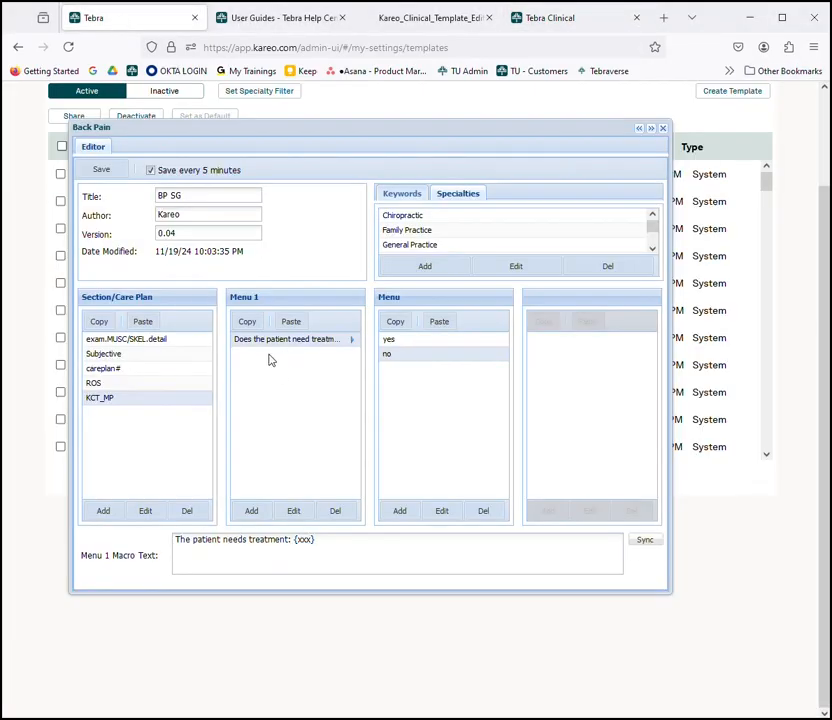
click(252, 512)
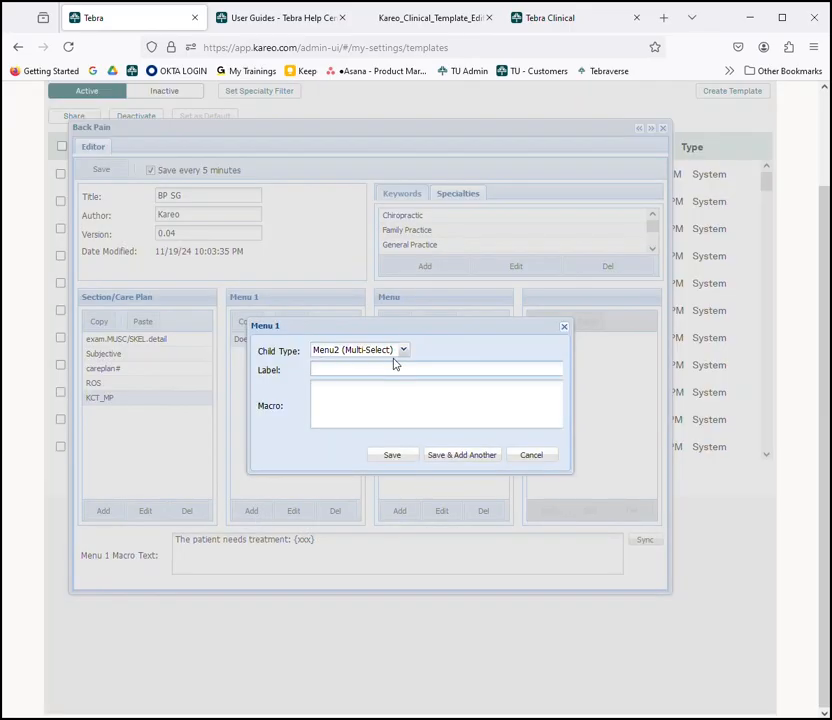
text(What treatment was given to the patient)
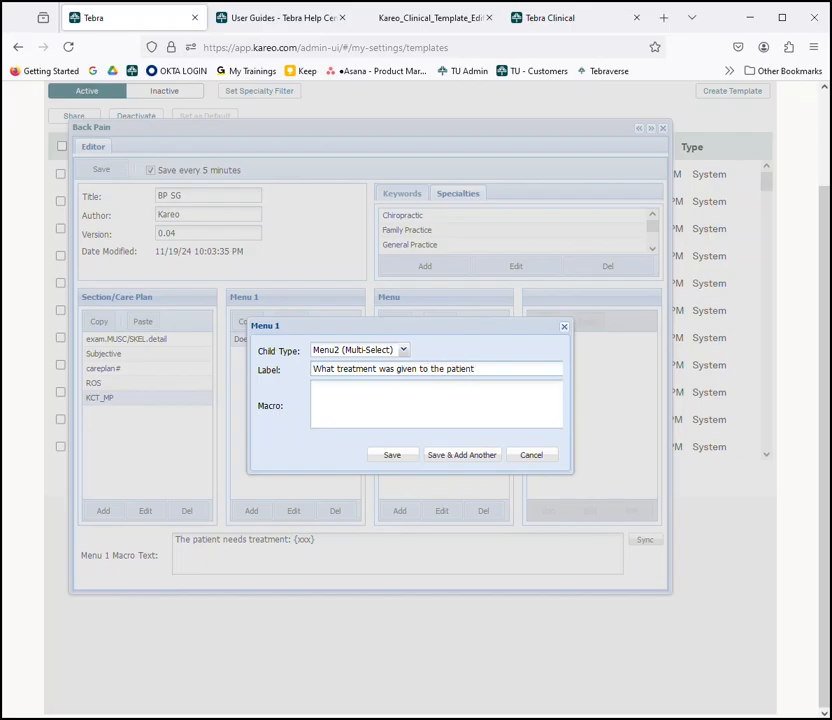
click(333, 386)
text(Treatment given was {xxx}.)
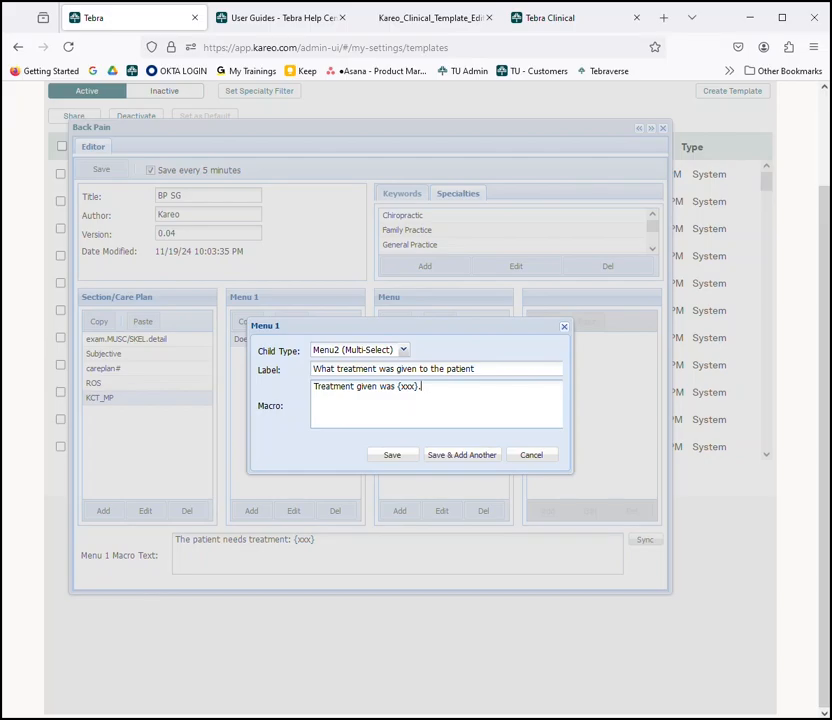
click(401, 456)
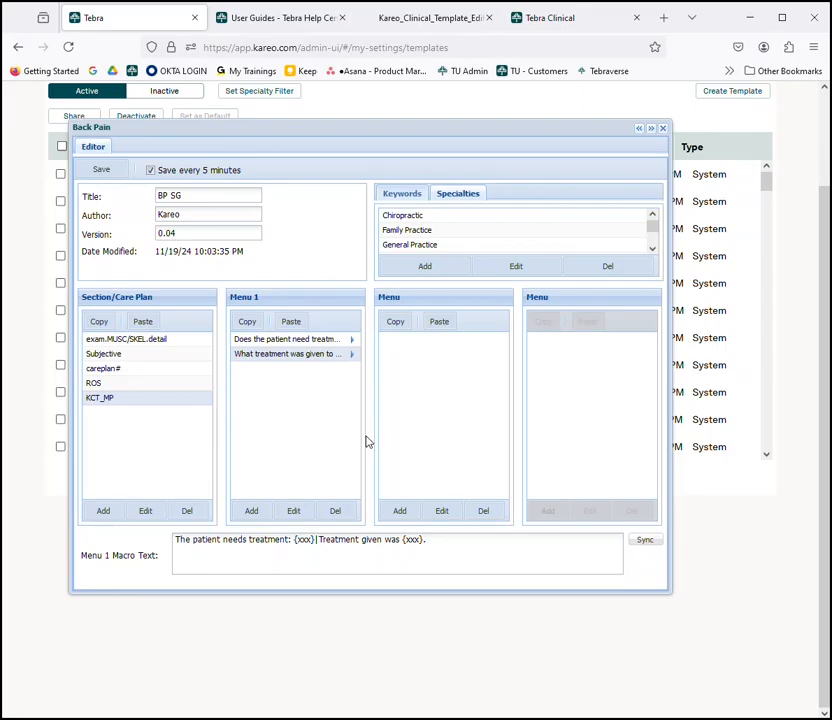
Add a Menu 2 option labelled "ice" with child type None under "What treatment was given to the patient".
click(401, 514)
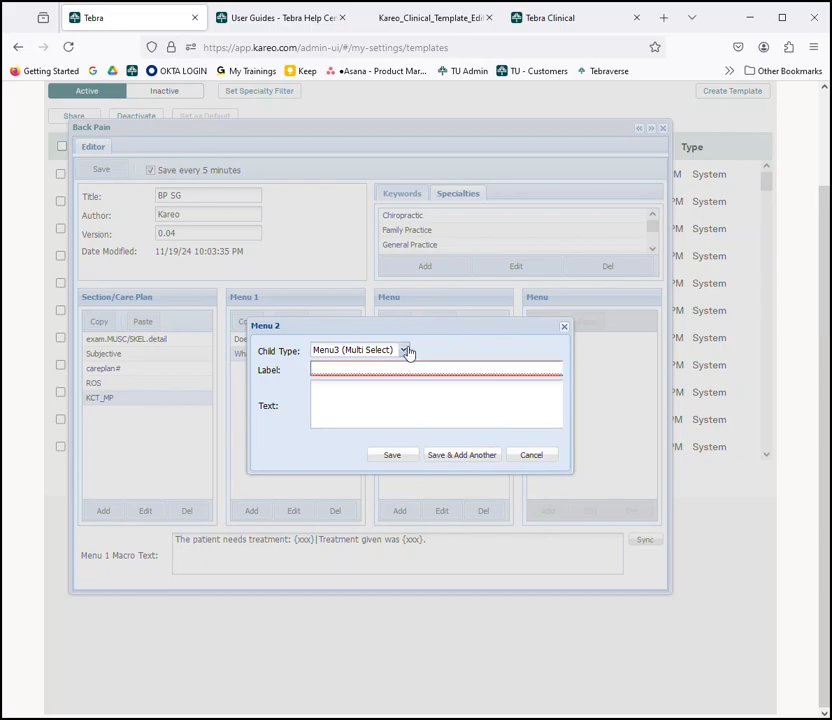
click(404, 350)
click(322, 426)
click(325, 368)
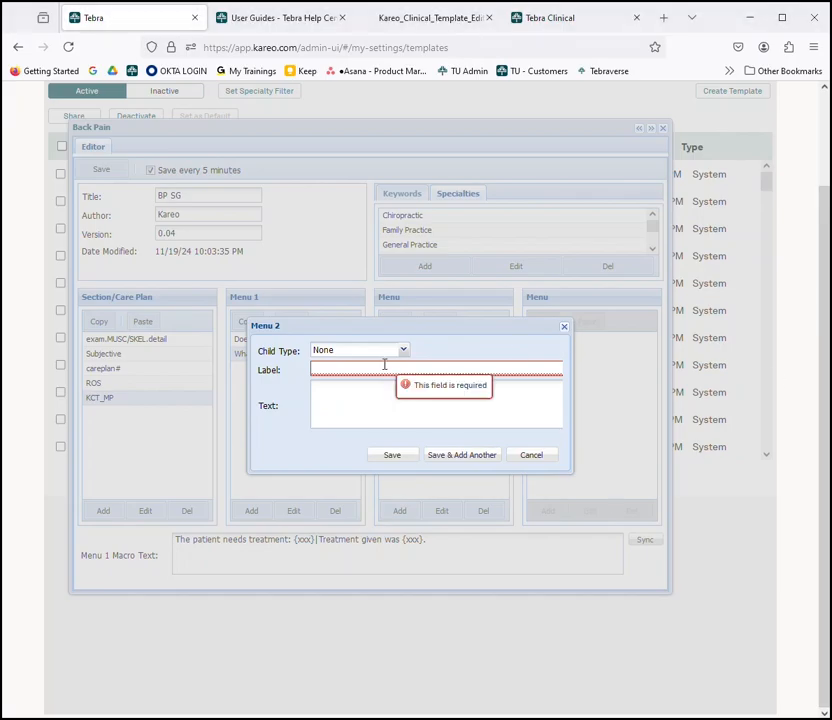
text(ice)
click(457, 464)
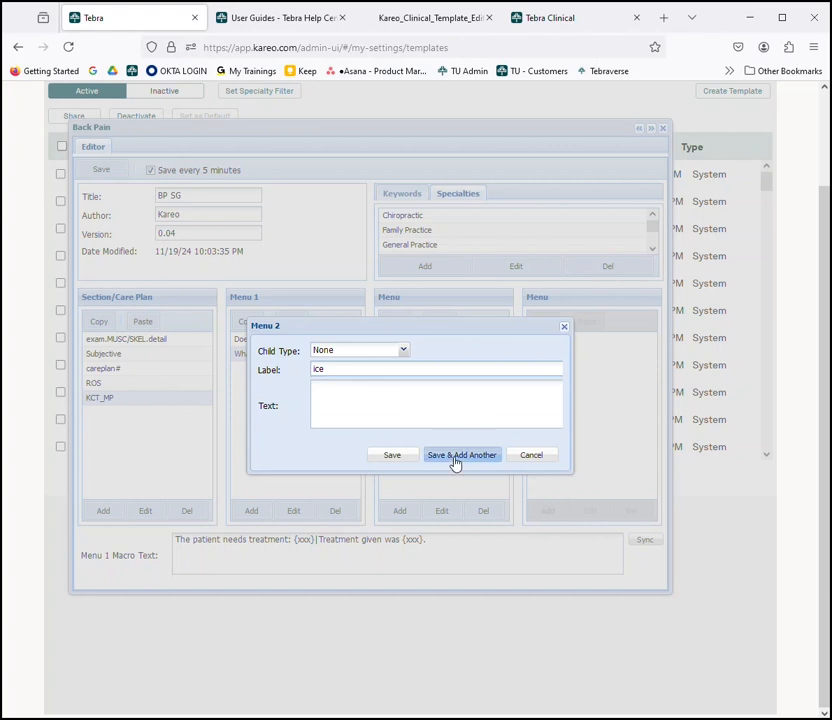
Add a Menu 2 option labelled "heat" with child type None under "What treatment was given to the patient".
click(405, 351)
click(325, 427)
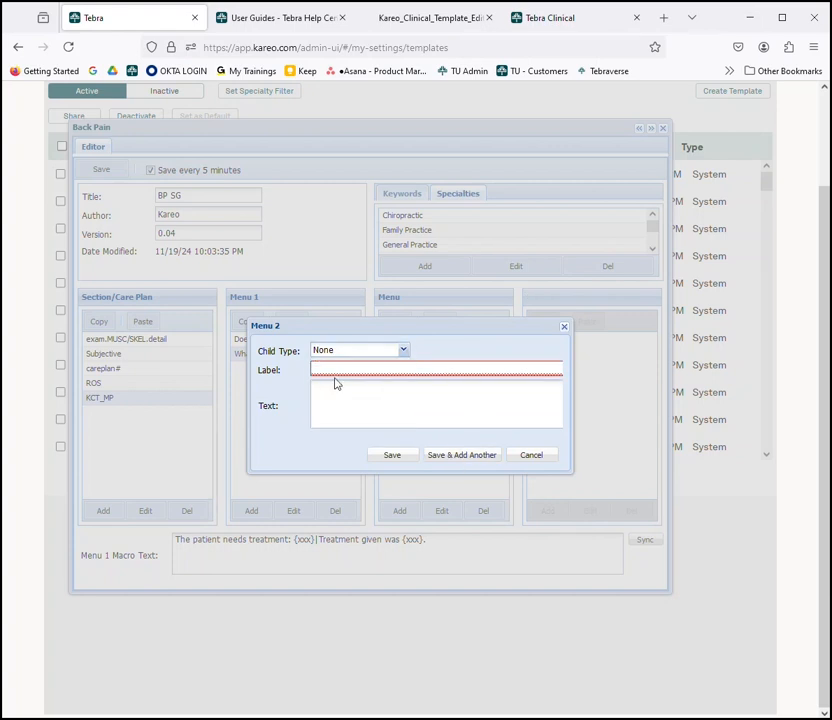
click(332, 367)
text(heat)
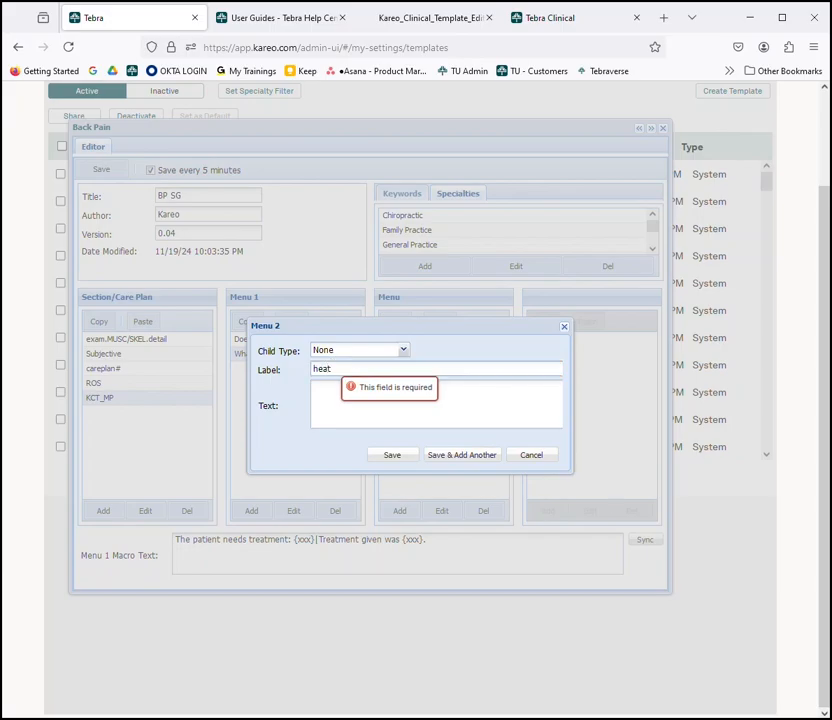
click(459, 455)
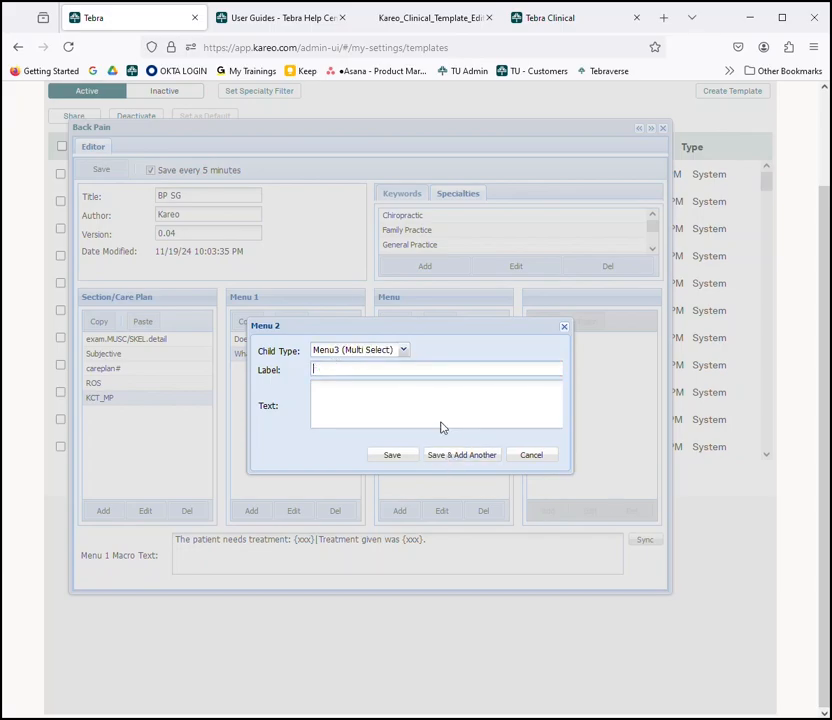
Add a final Menu 2 option labelled "nothing" with child type None and save the template.
click(403, 351)
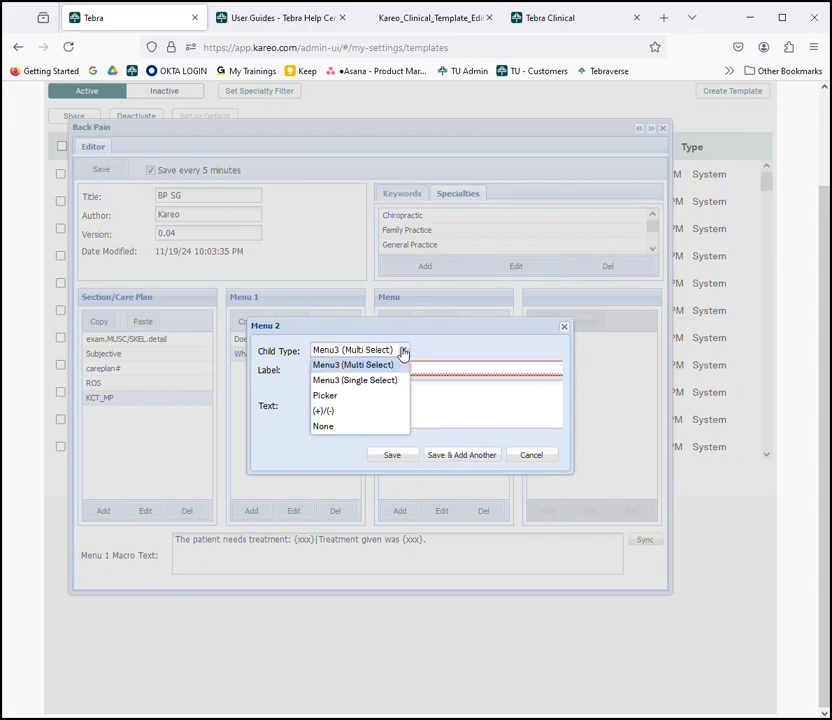
click(322, 427)
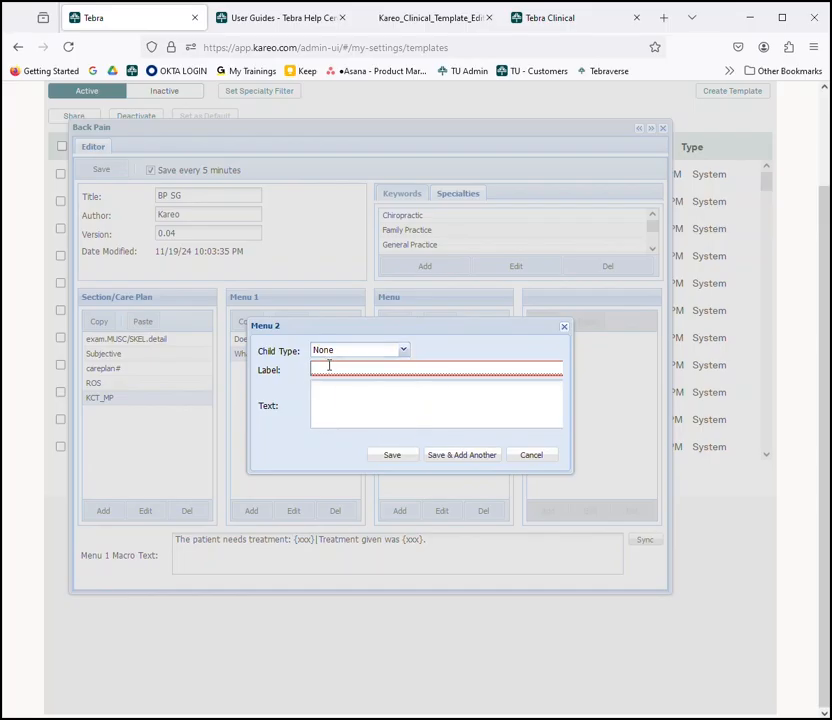
text(nothing)
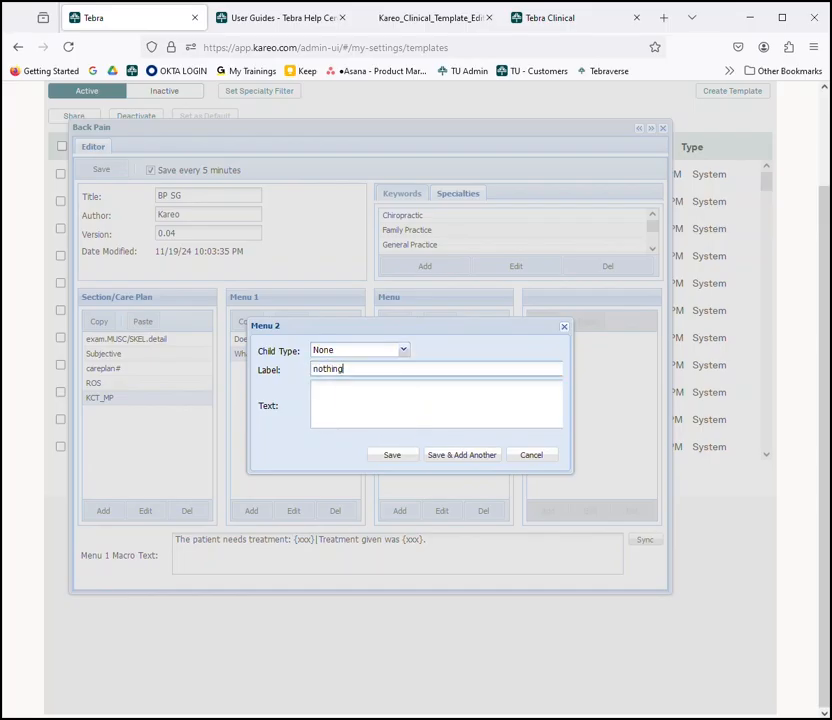
click(395, 455)
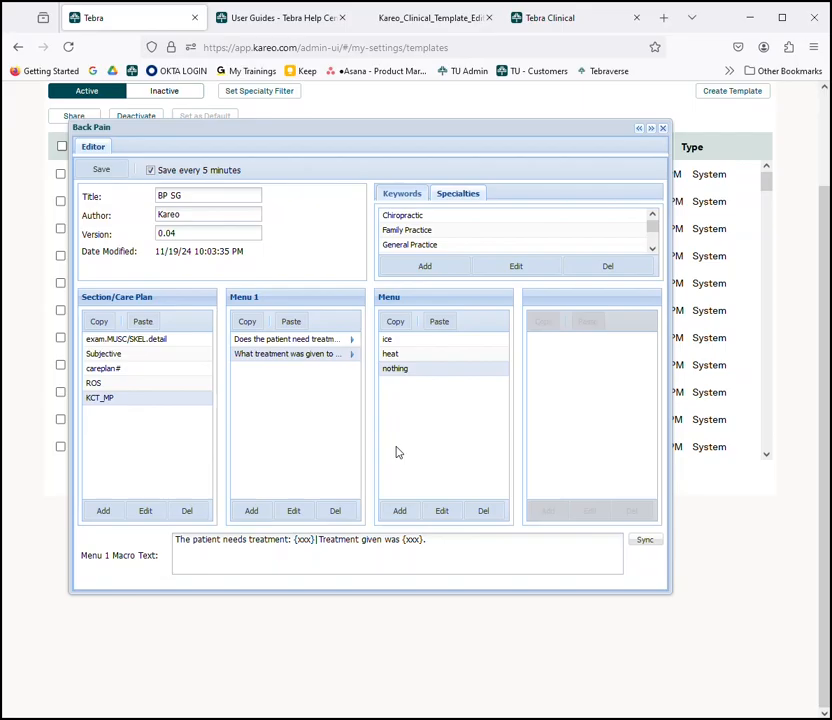
click(96, 172)
Switch to the patient note, reload it and clear the existing text from Treatment Suggestions.
click(549, 18)
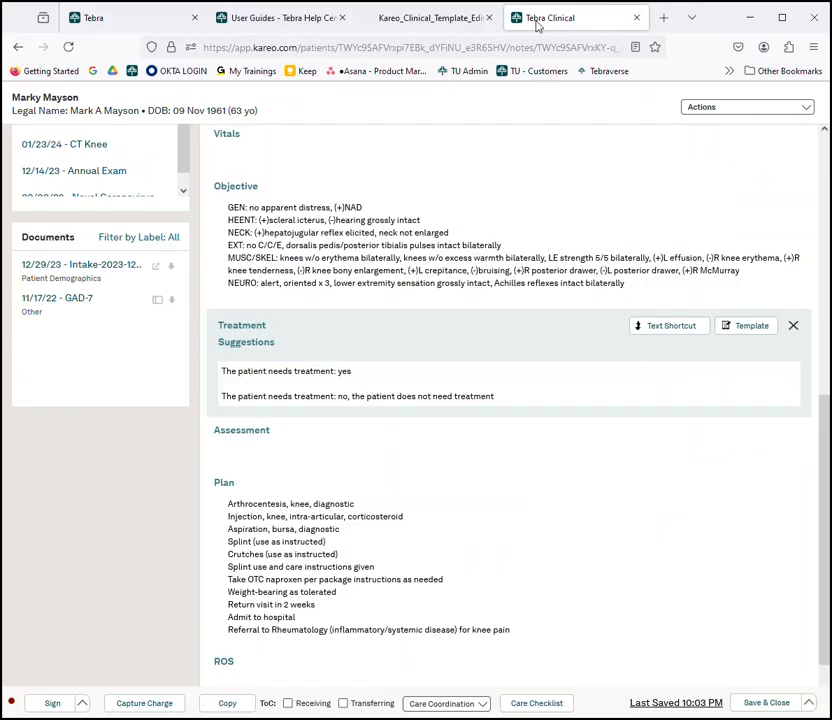
click(66, 47)
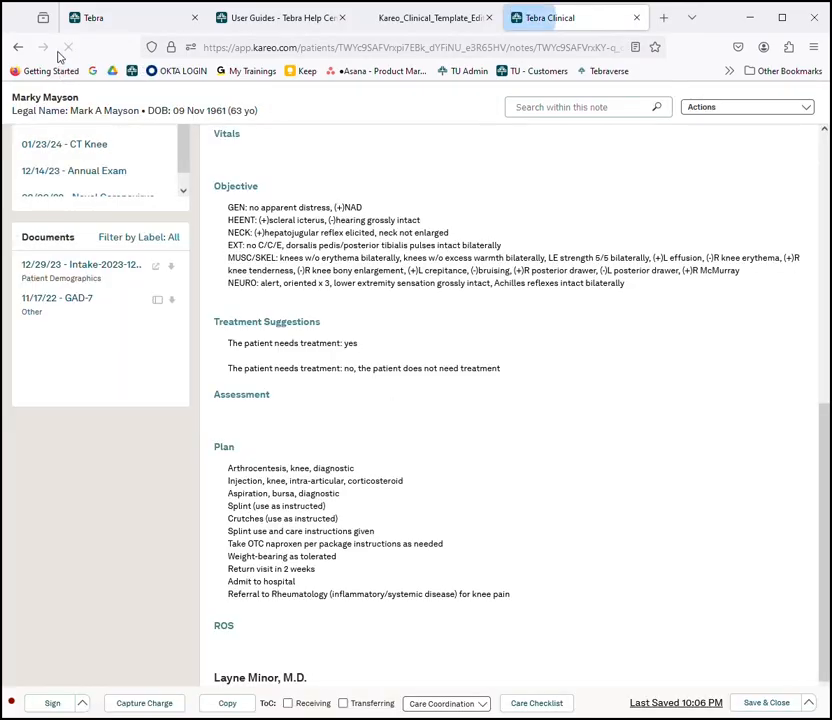
click(302, 326)
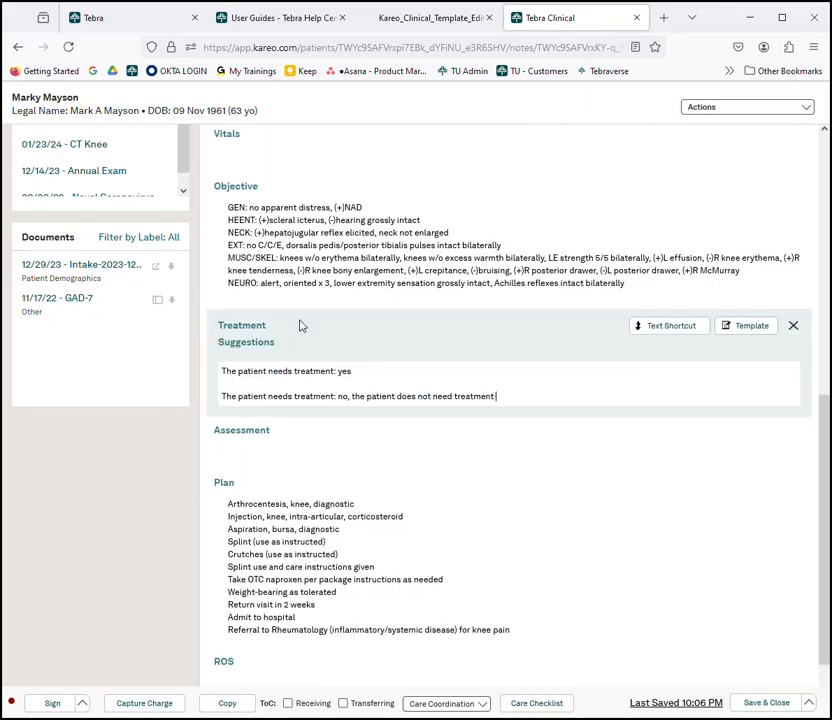
drag(522, 396, 182, 376)
key(BackSpace)
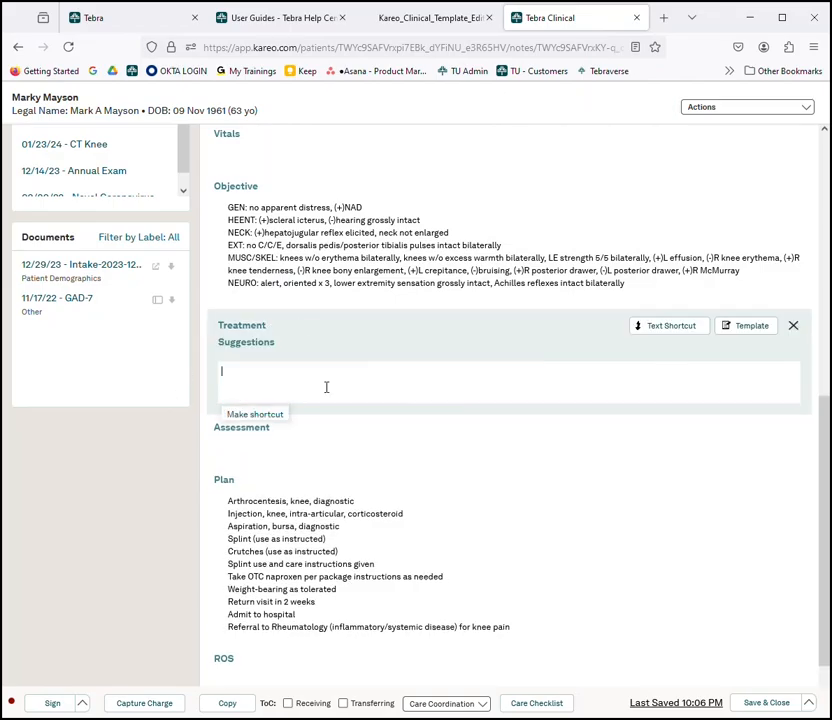
Load the BP SG template for Treatment Suggestions and insert ice, heat and nothing as the treatment given to the patient.
click(745, 327)
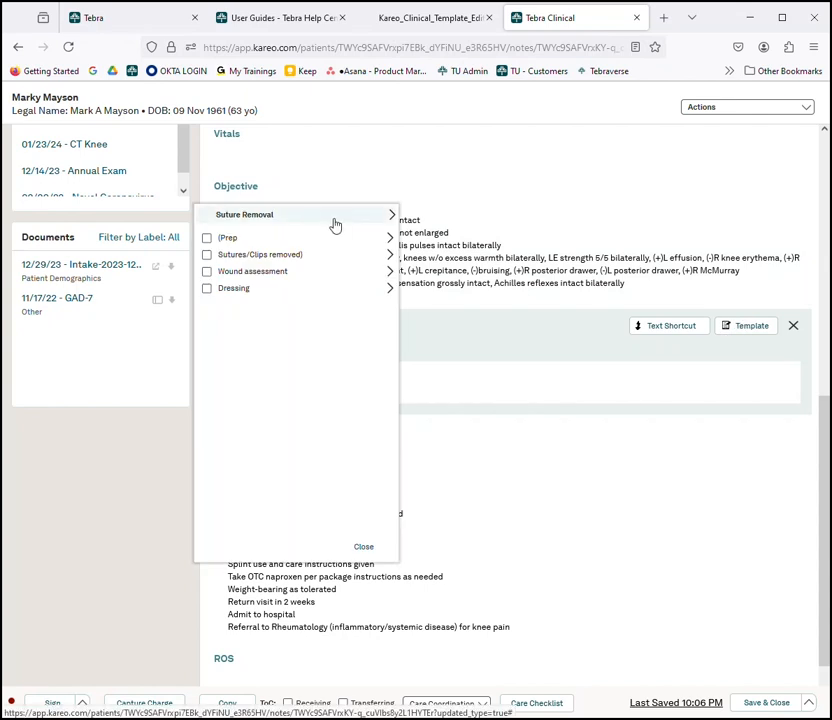
click(336, 222)
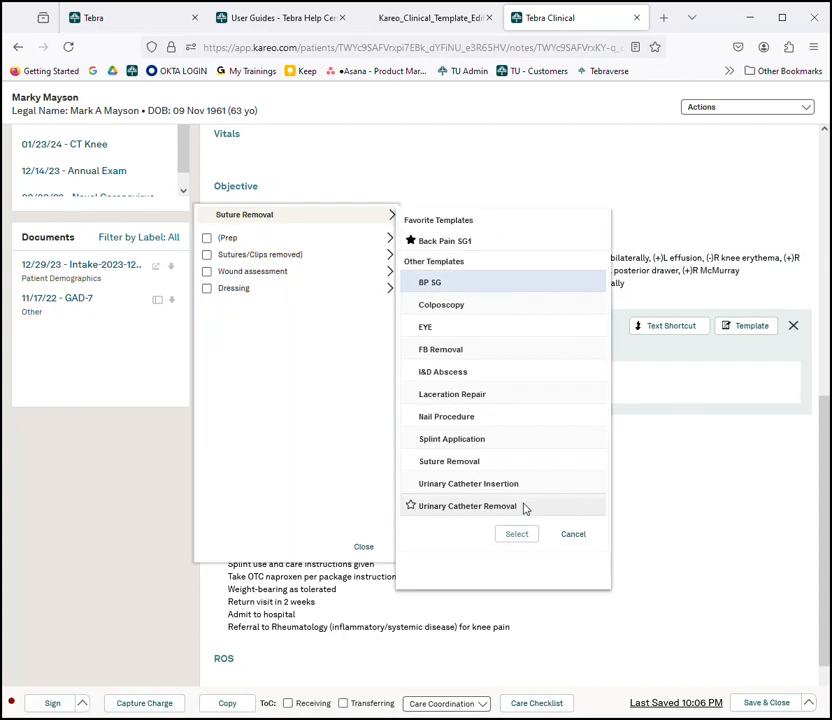
click(516, 535)
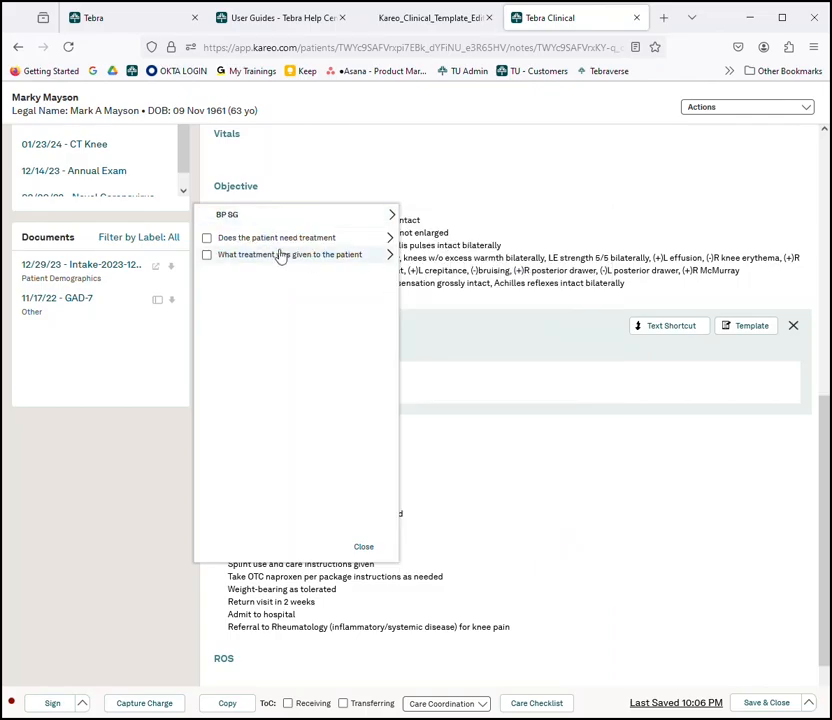
click(333, 259)
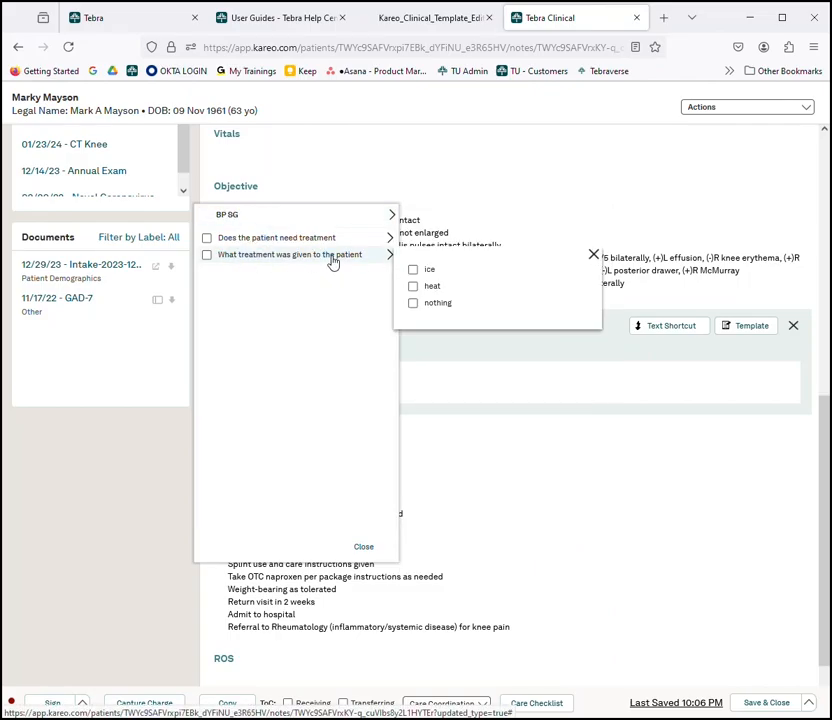
click(413, 270)
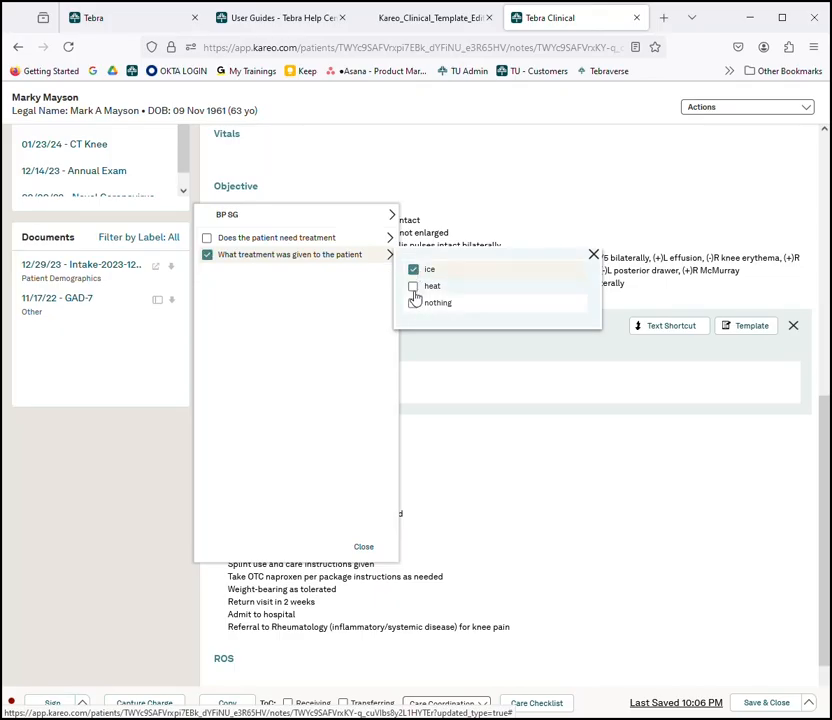
click(413, 288)
click(413, 304)
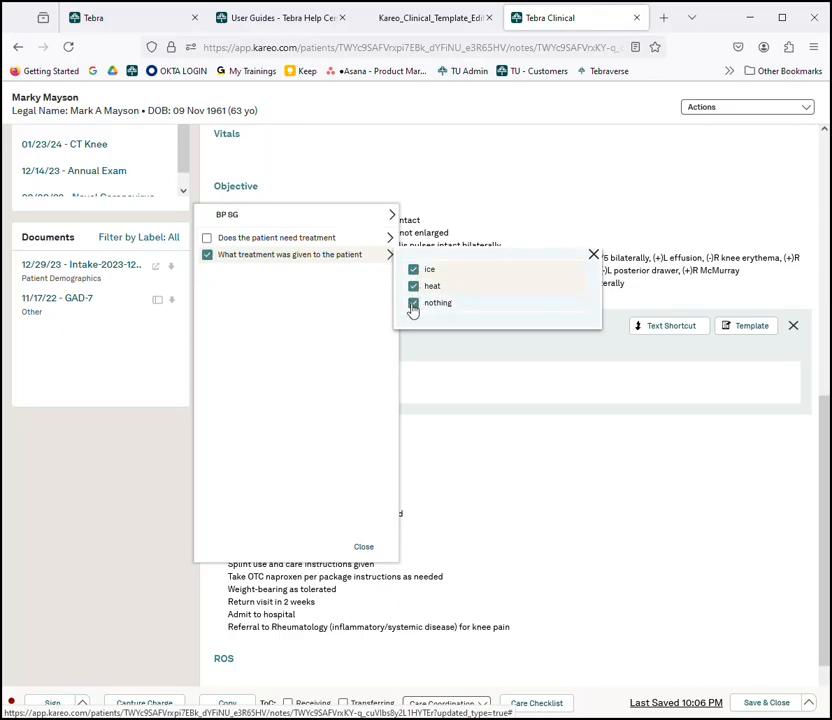
click(365, 549)
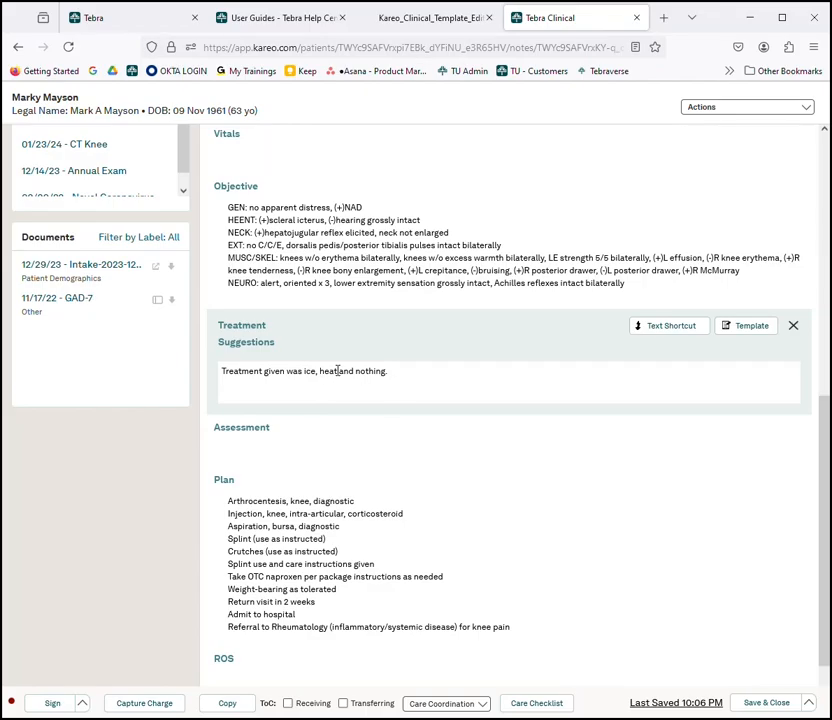
drag(339, 370, 355, 372)
click(391, 374)
Back in the template editor, change the child type of the "ice" option to (+)/(-).
click(111, 17)
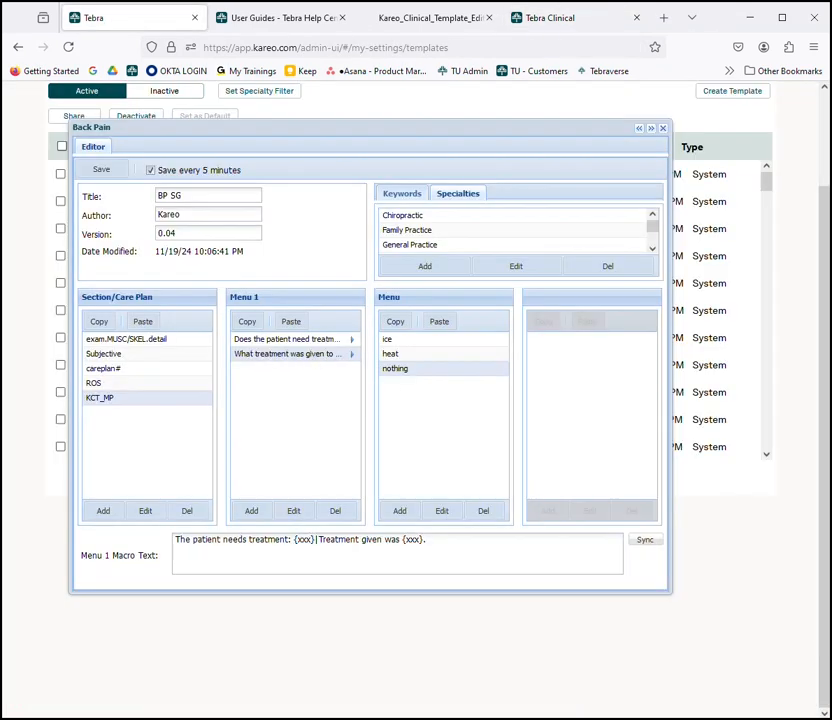
click(387, 340)
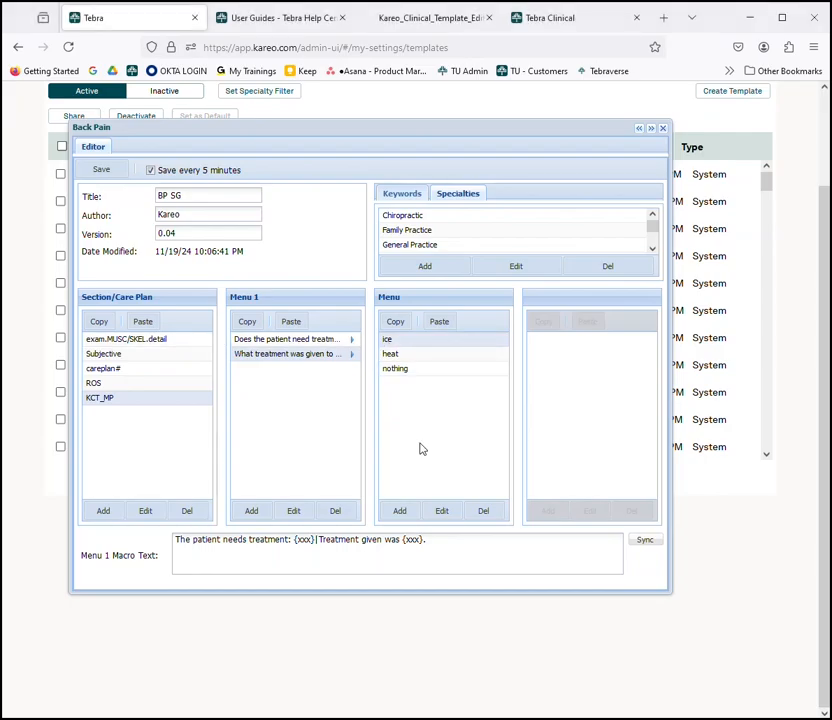
click(443, 512)
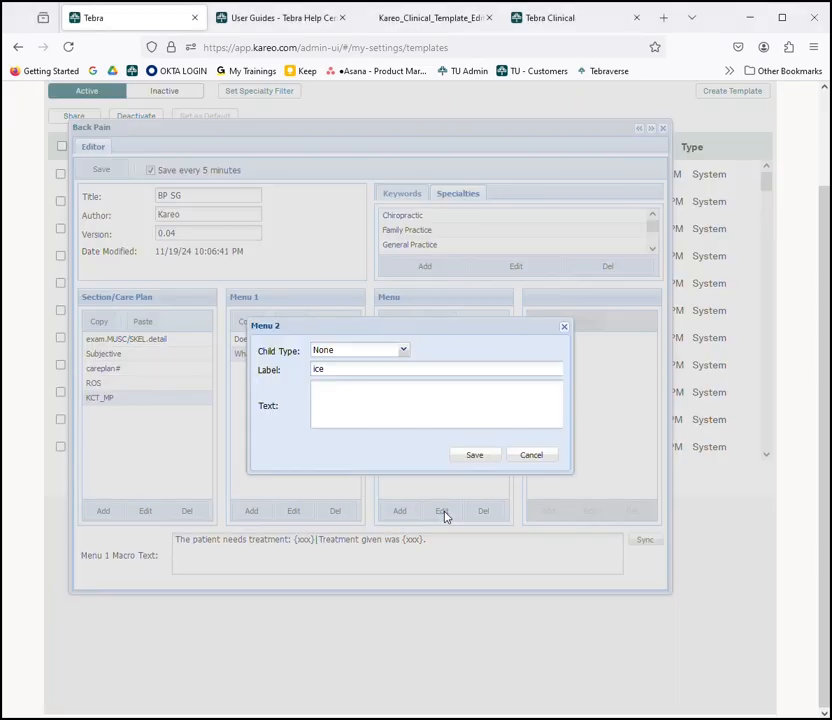
click(404, 351)
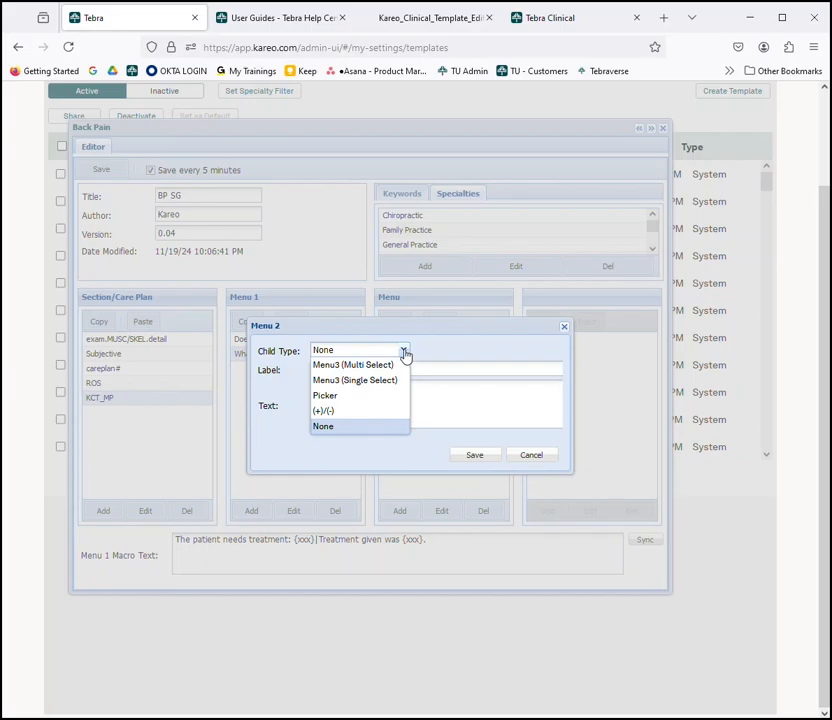
click(338, 410)
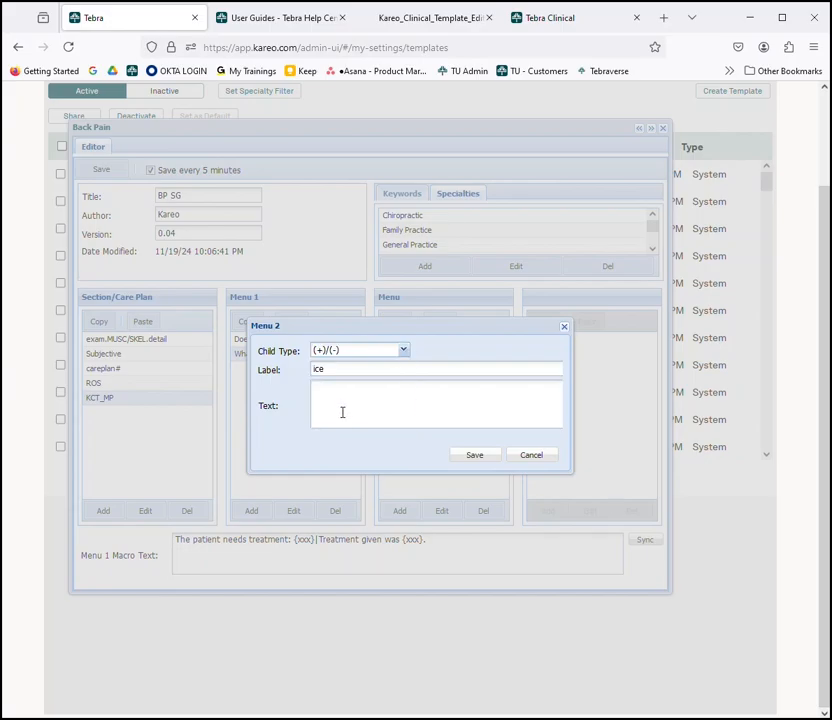
click(475, 455)
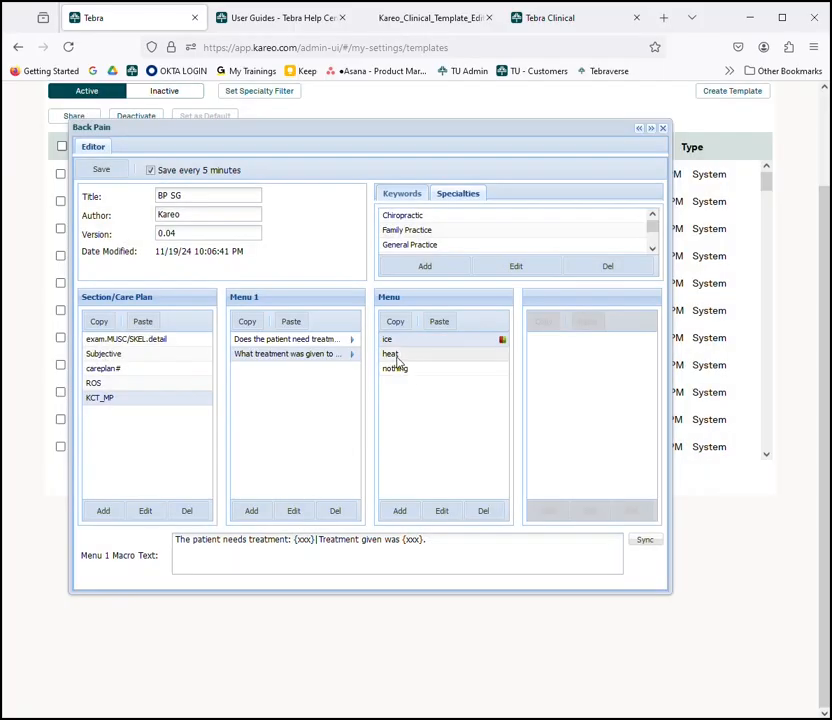
Change the child type of the "heat" option to (+)/(-).
click(397, 357)
click(446, 509)
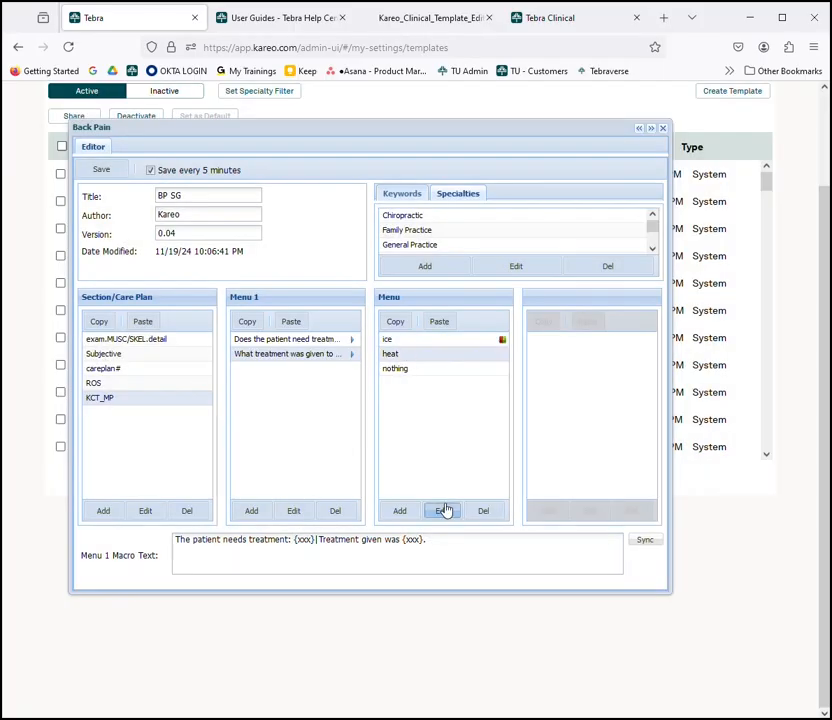
click(404, 350)
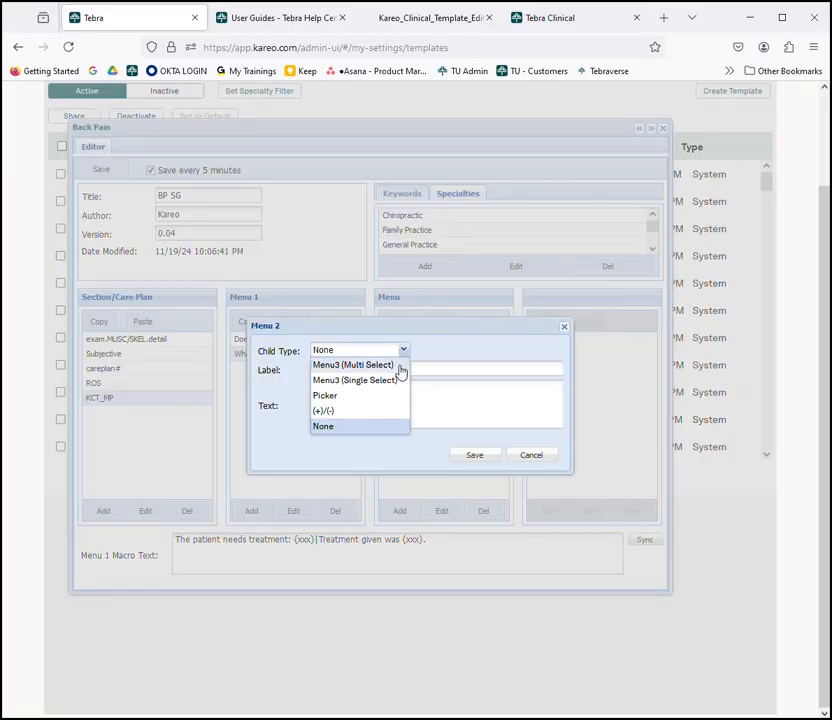
click(351, 412)
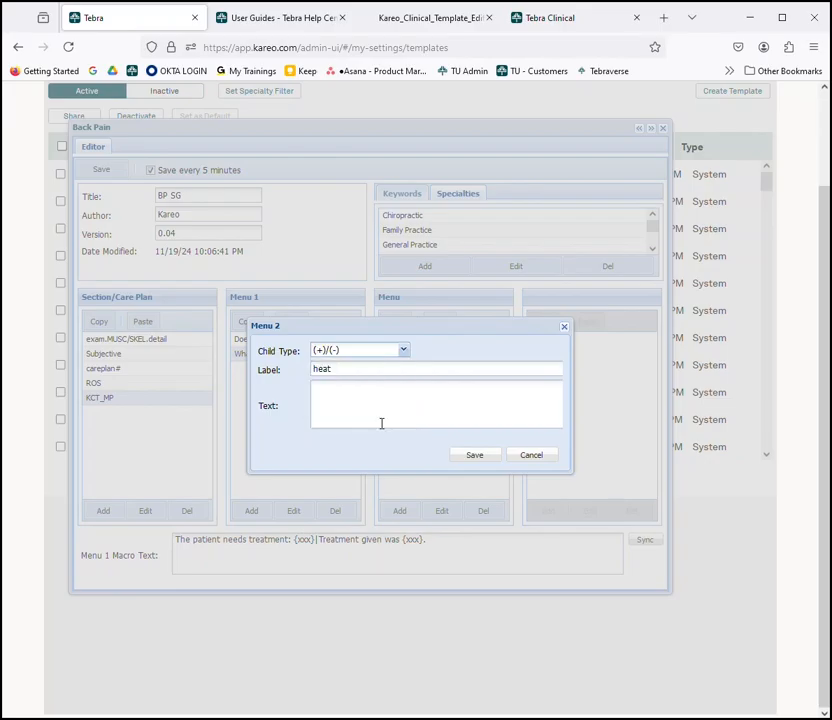
click(474, 458)
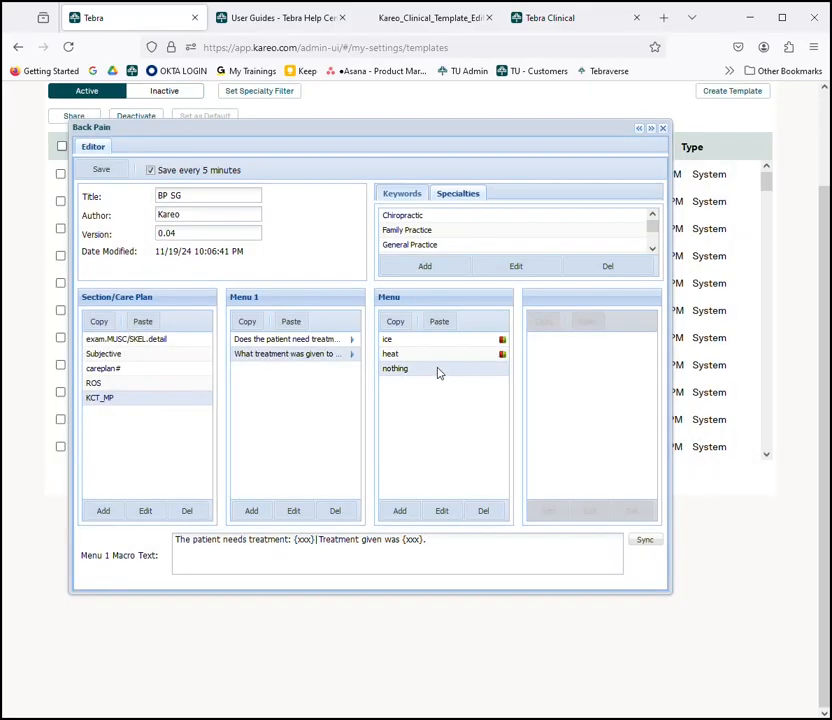
Turn the "nothing" option into a Picker labelled "other" with the placeholder {xxx} as its text.
click(443, 510)
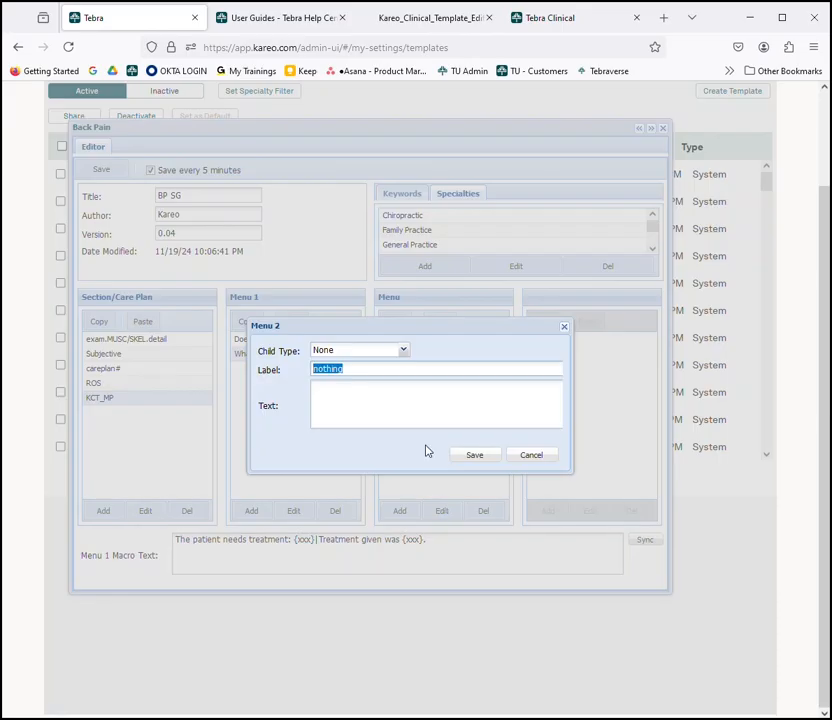
click(404, 354)
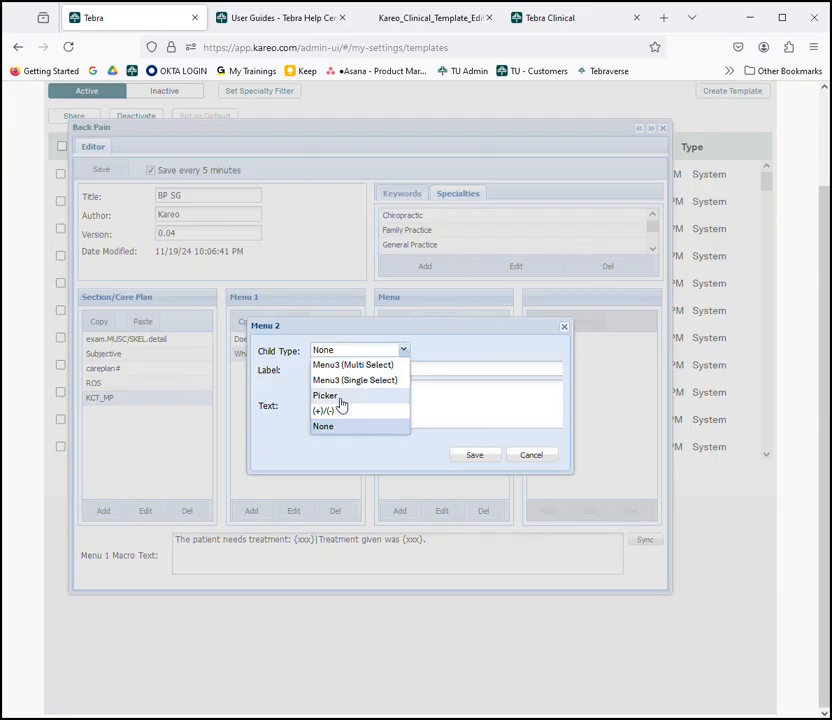
click(340, 397)
drag(348, 370, 296, 365)
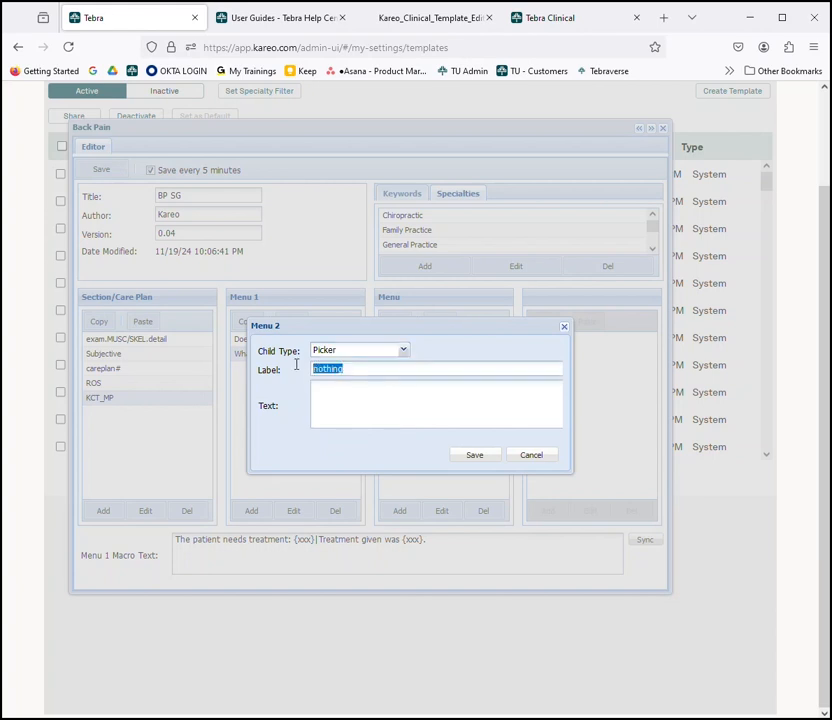
text(other)
click(341, 396)
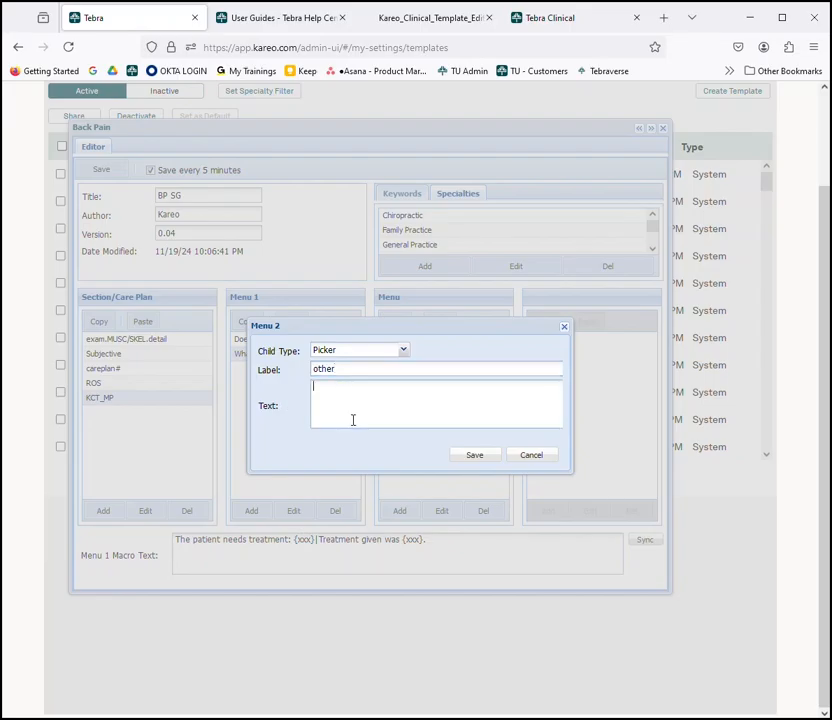
text({xxx)
click(485, 456)
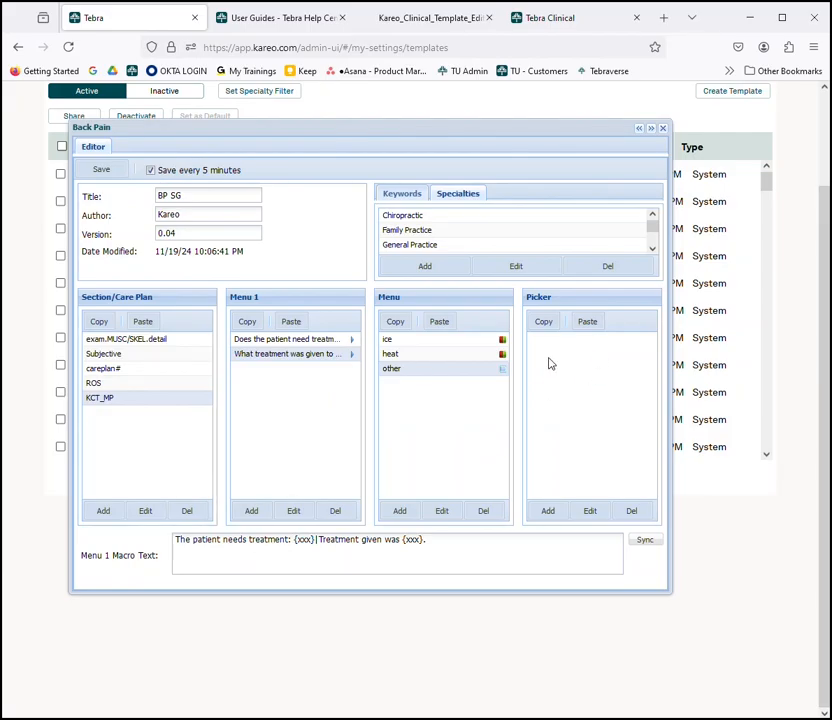
Add an alpha picker labelled "describe treatment given" to the "other" option and save the template.
click(548, 512)
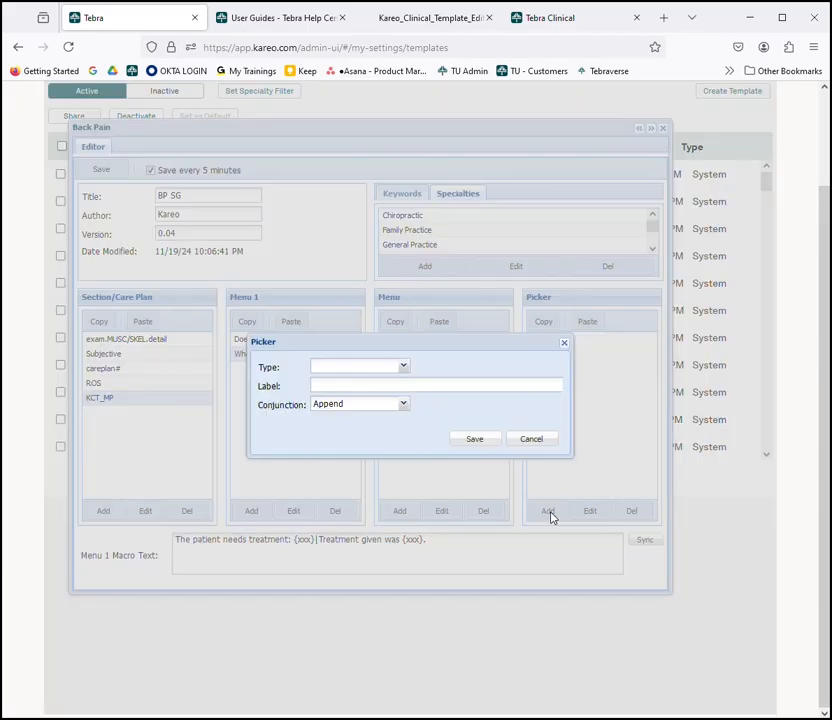
click(401, 368)
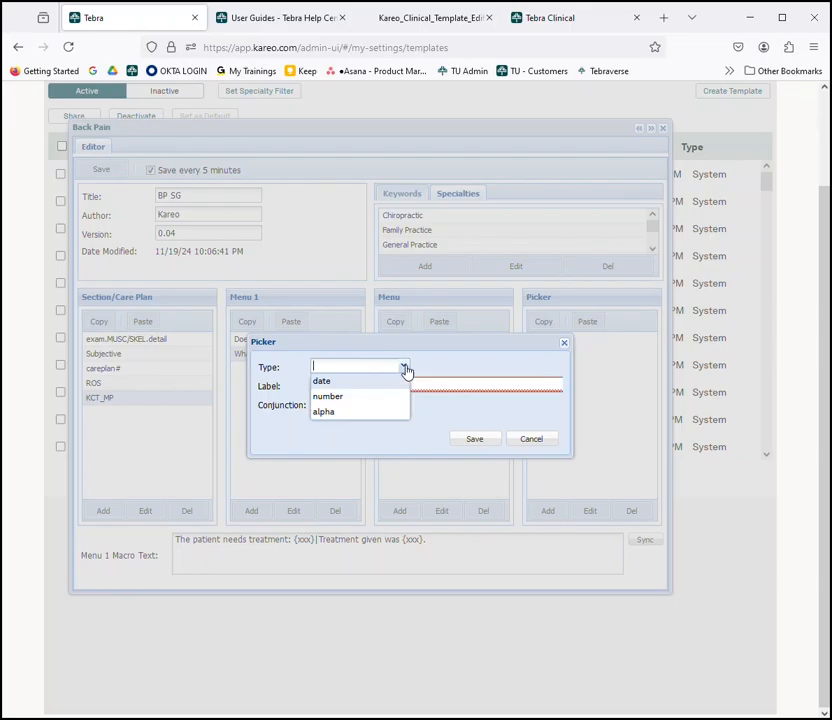
click(333, 418)
click(331, 387)
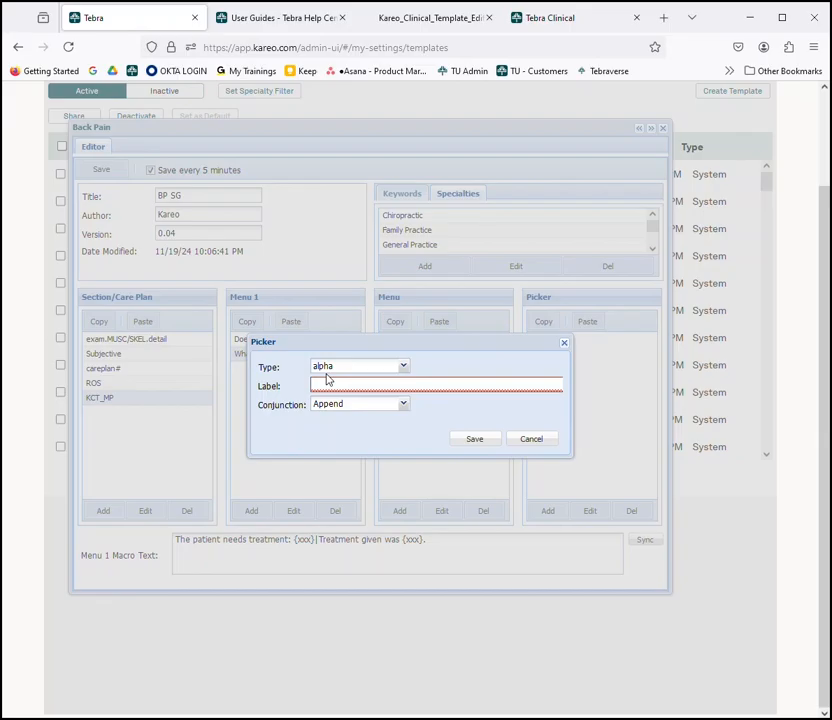
text(de)
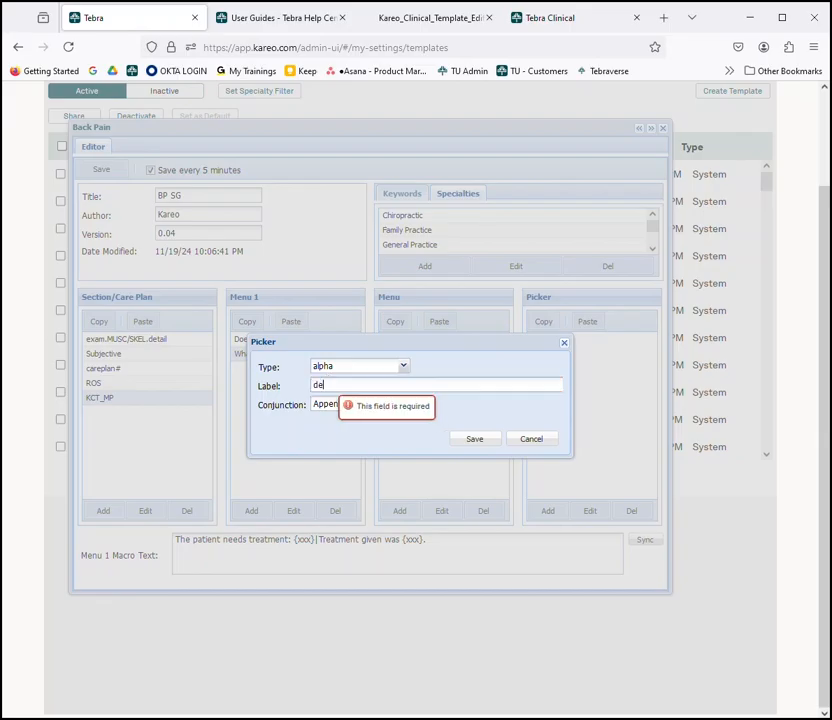
text(scribe treatment given)
click(474, 439)
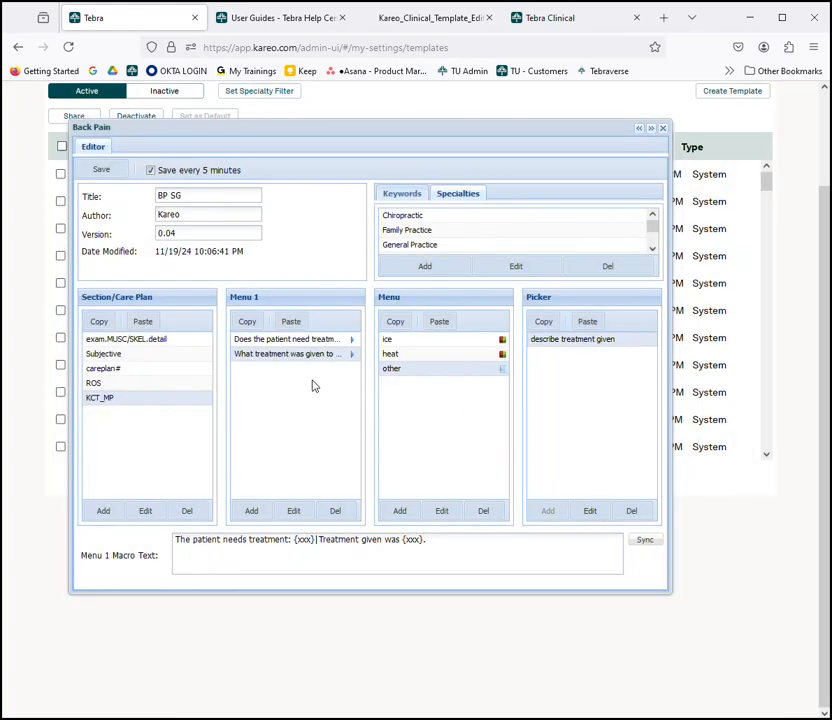
click(101, 171)
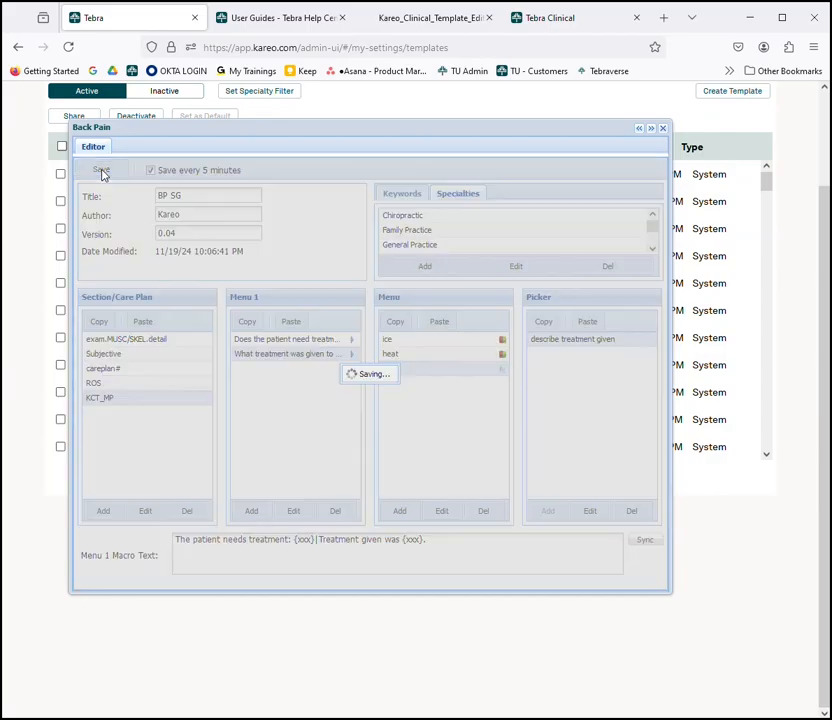
Reload the patient note, load the BP SG template for Treatment Suggestions and expand the options for what treatment was given.
click(553, 20)
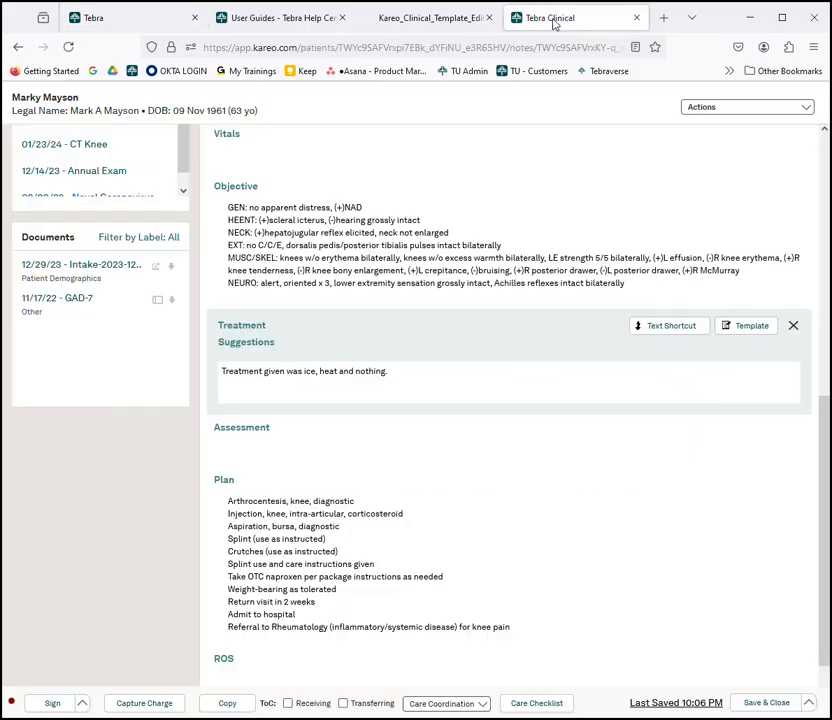
click(66, 48)
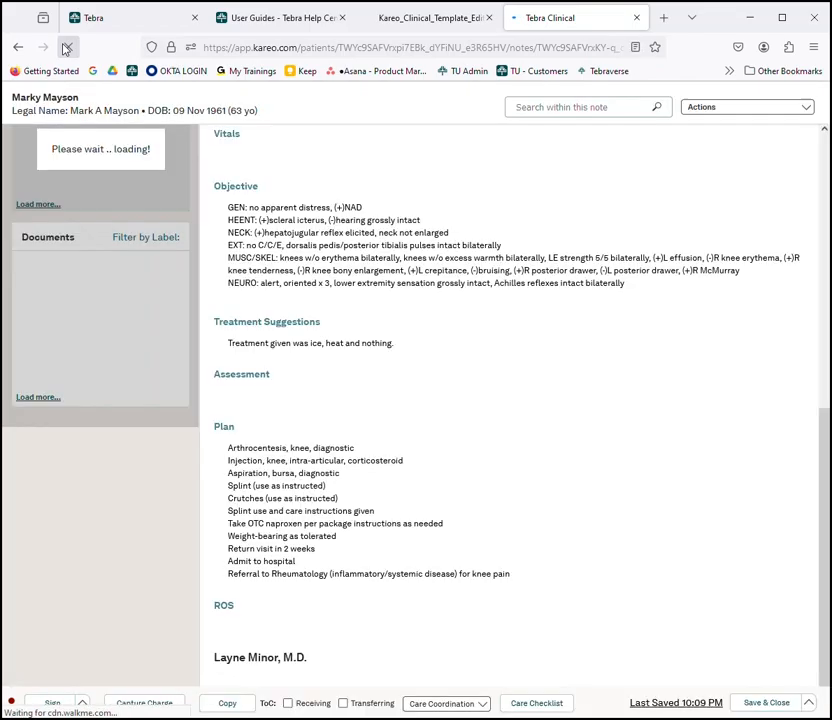
click(292, 326)
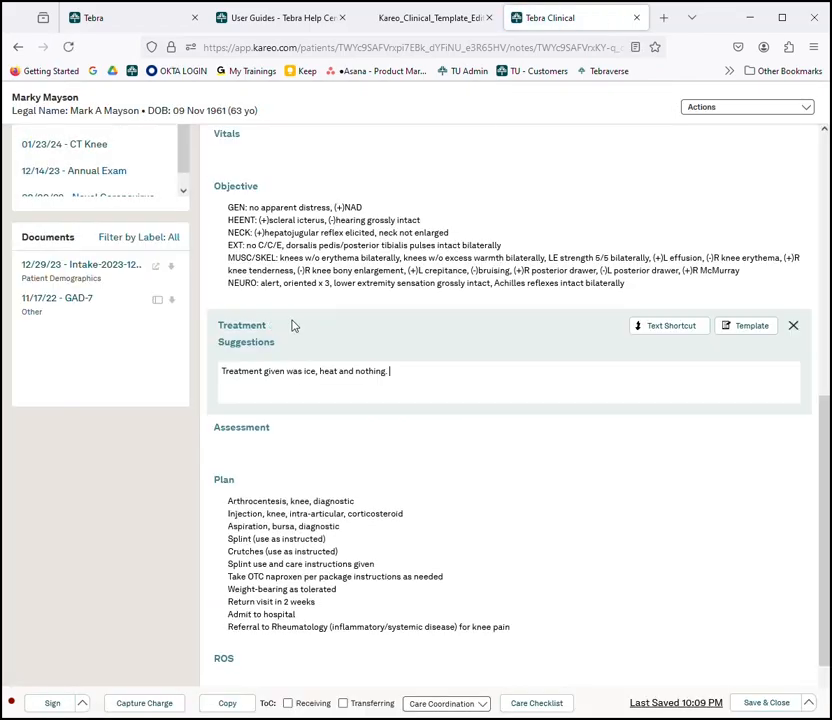
click(741, 333)
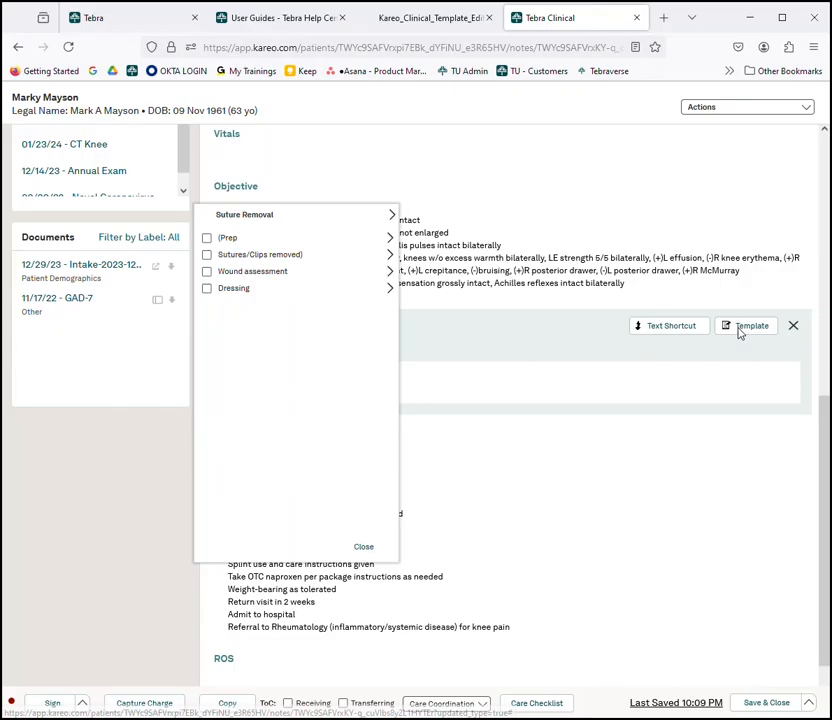
click(284, 216)
click(445, 284)
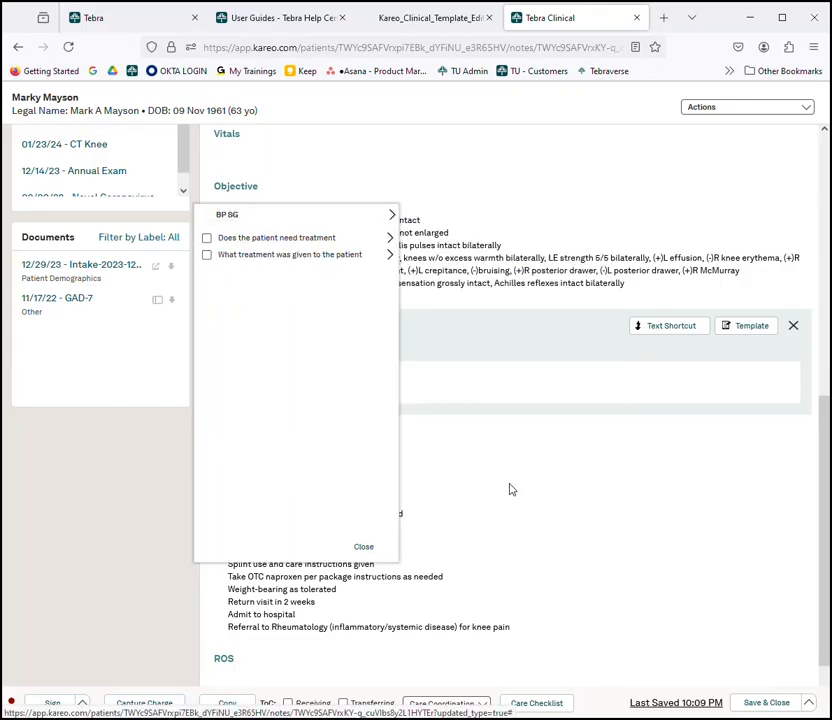
click(240, 260)
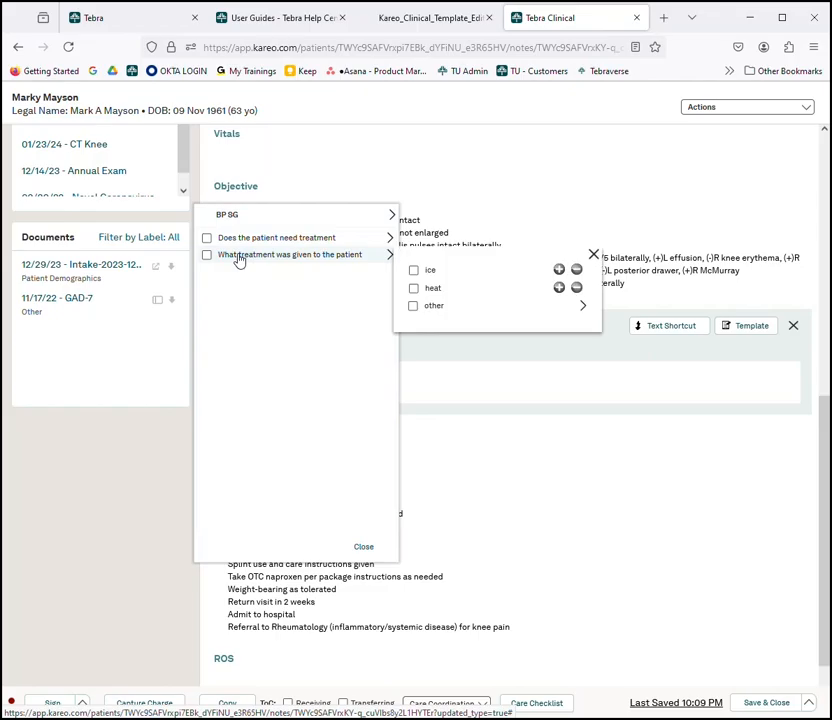
Mark ice as positive and heat as negative, enter "no treatment was given" for other, and insert the result into the note.
click(559, 271)
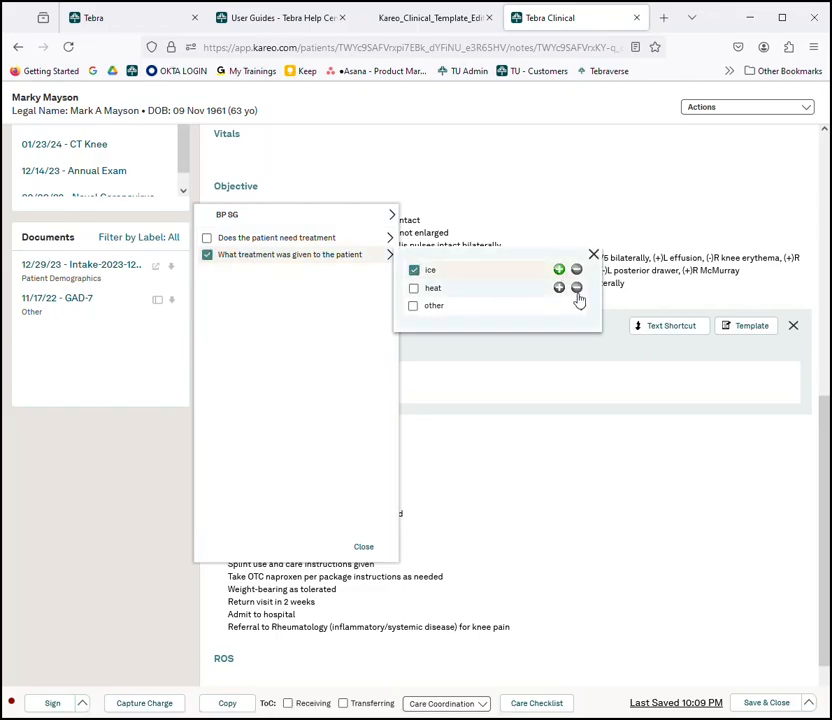
click(577, 289)
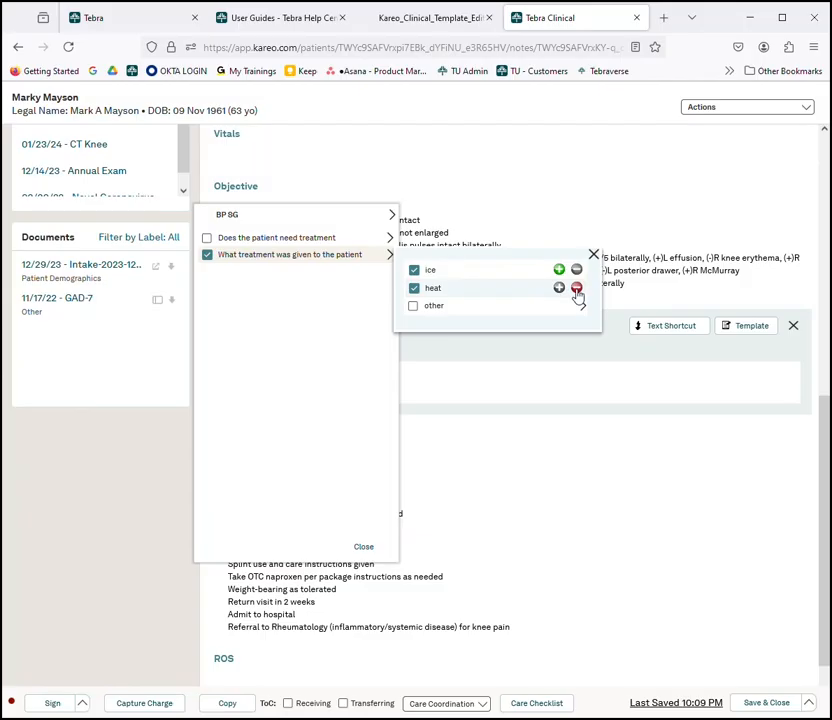
click(584, 307)
click(198, 343)
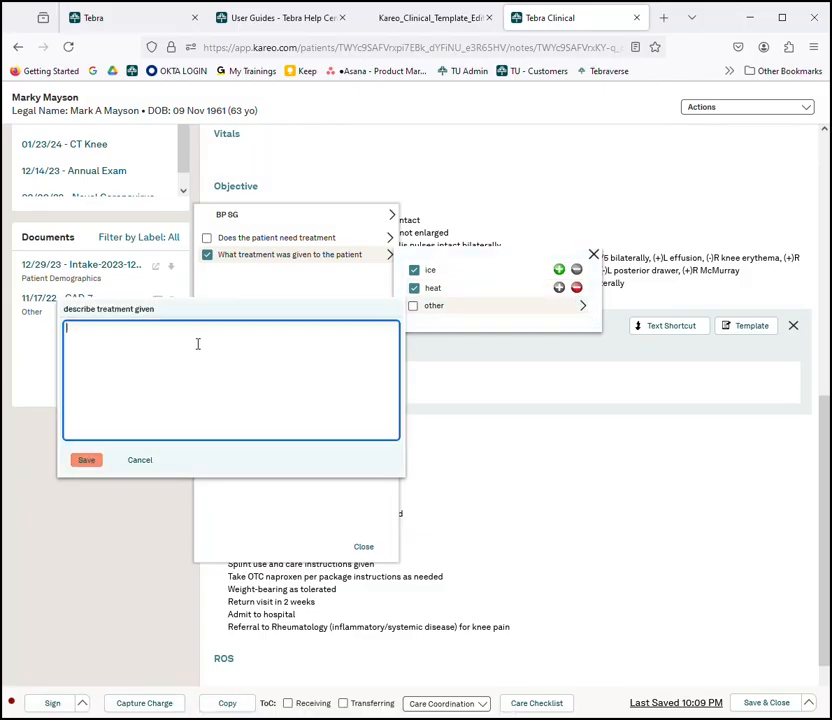
text(no treatment was given)
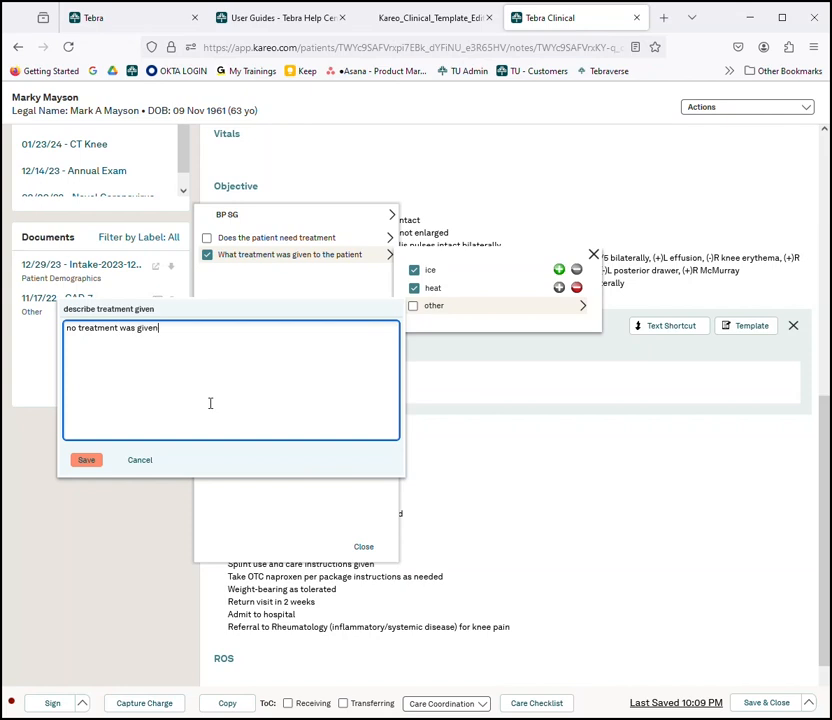
click(86, 460)
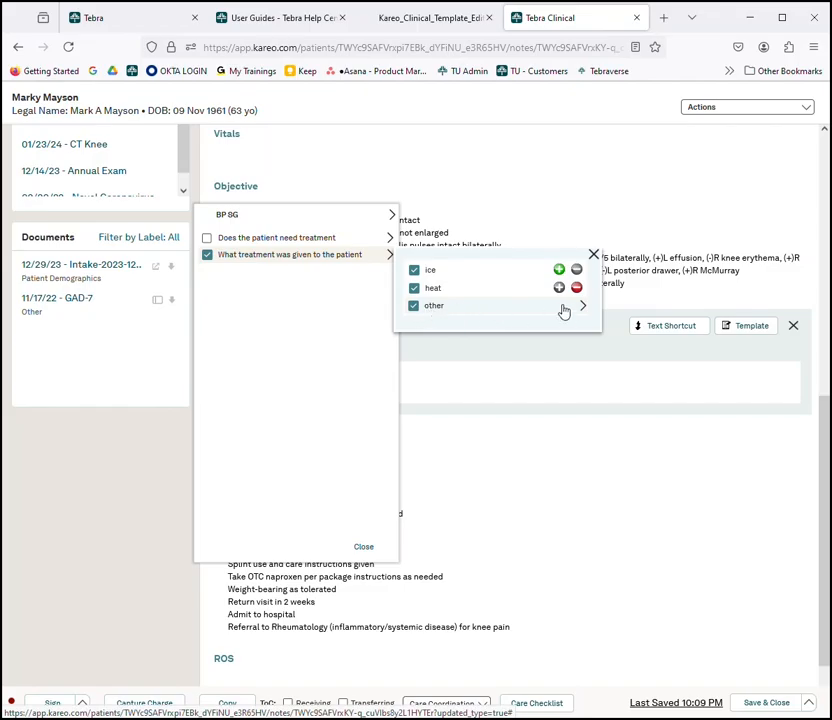
click(363, 547)
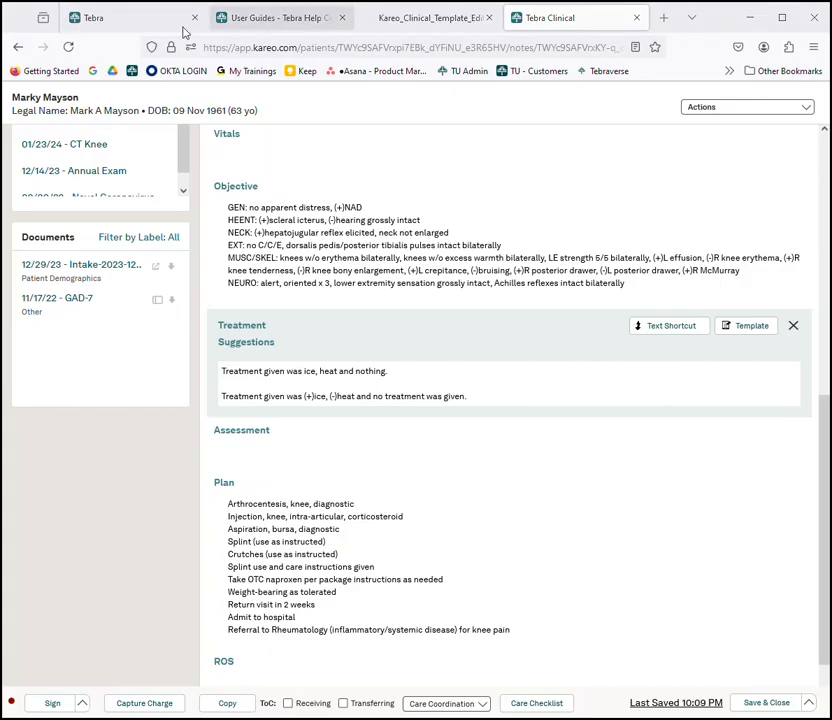
Return to the template editor and review the child types offered for a new Menu 1 entry without adding one.
click(118, 22)
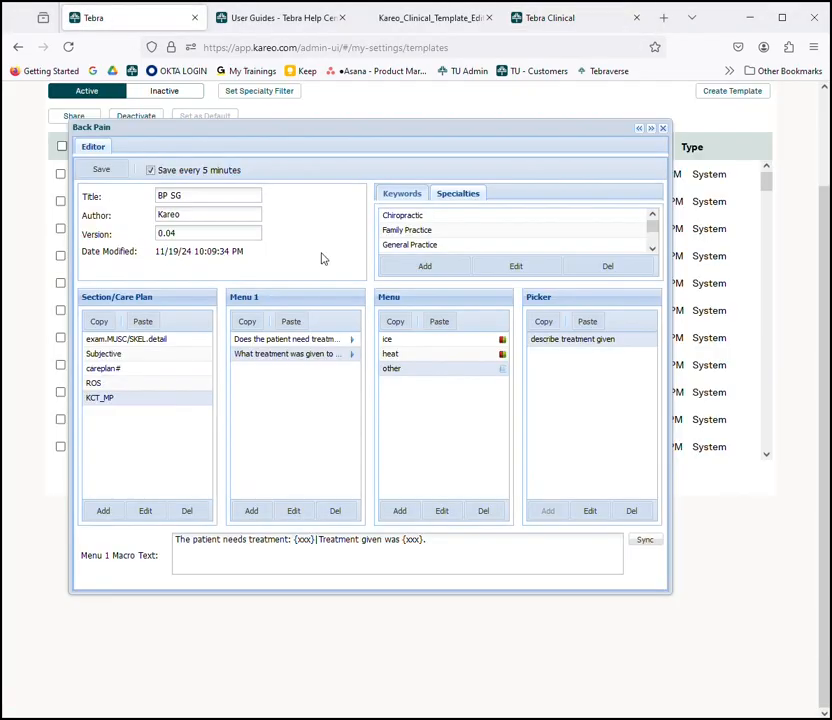
click(250, 512)
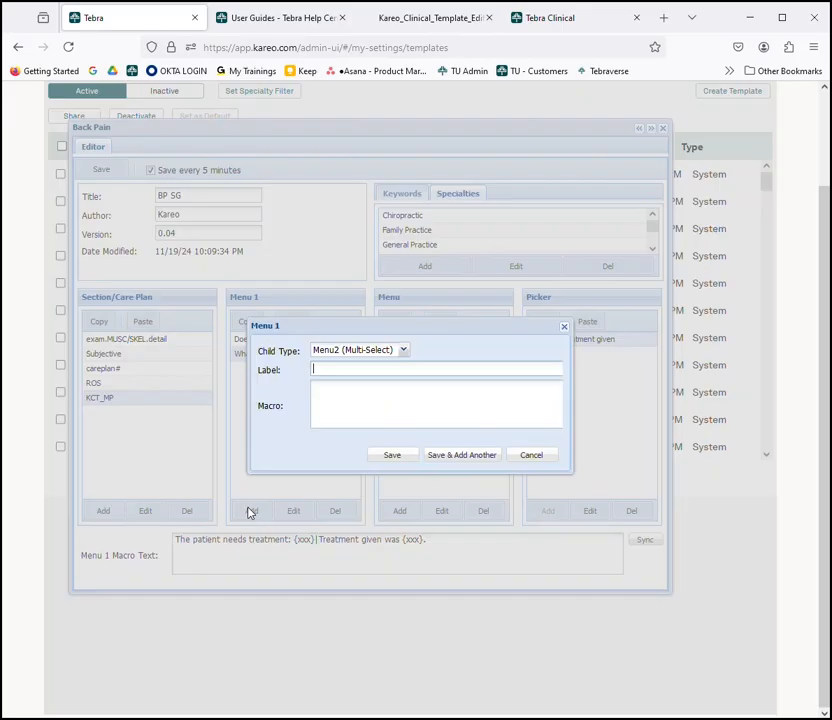
click(402, 354)
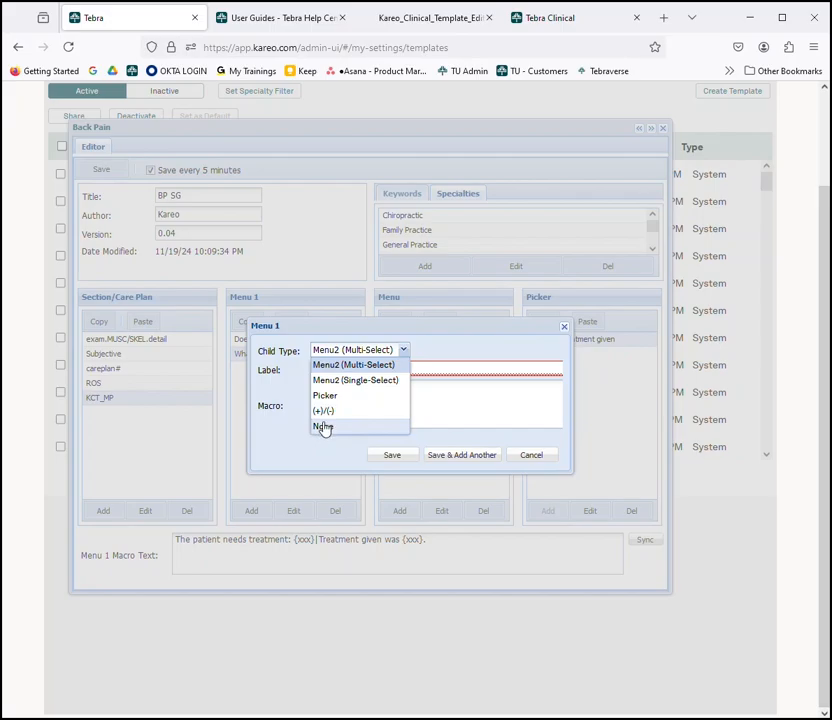
click(318, 465)
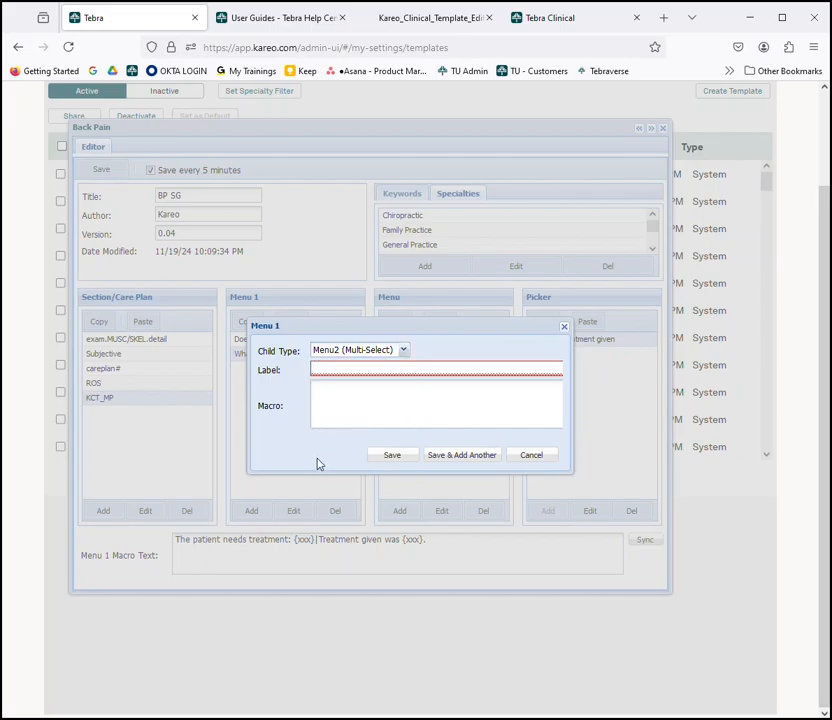
click(545, 457)
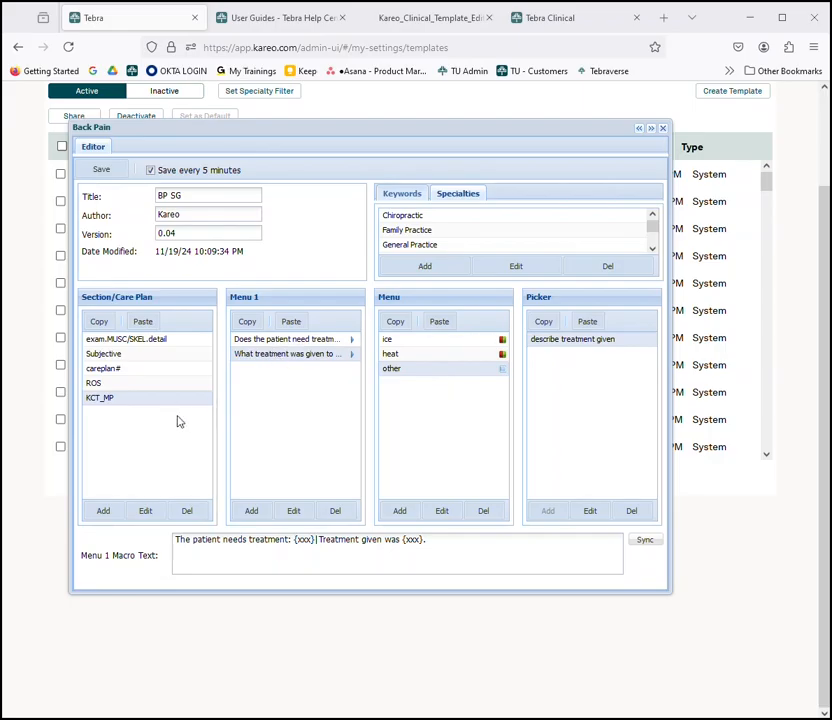
Examine the Subjective section's Menu 1 macro text, highlighting the {cr}{cr} codes before "Patient reports that".
click(152, 362)
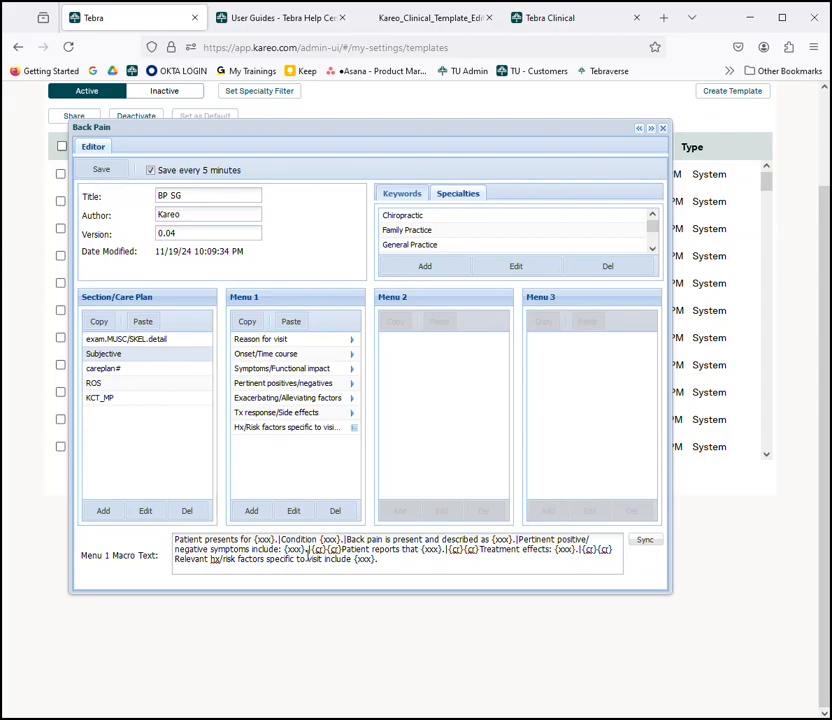
drag(313, 549, 339, 549)
click(395, 559)
In the patient note's Subjective text, remove the blank line before "Pain features" and restore it to demonstrate carriage returns.
click(570, 22)
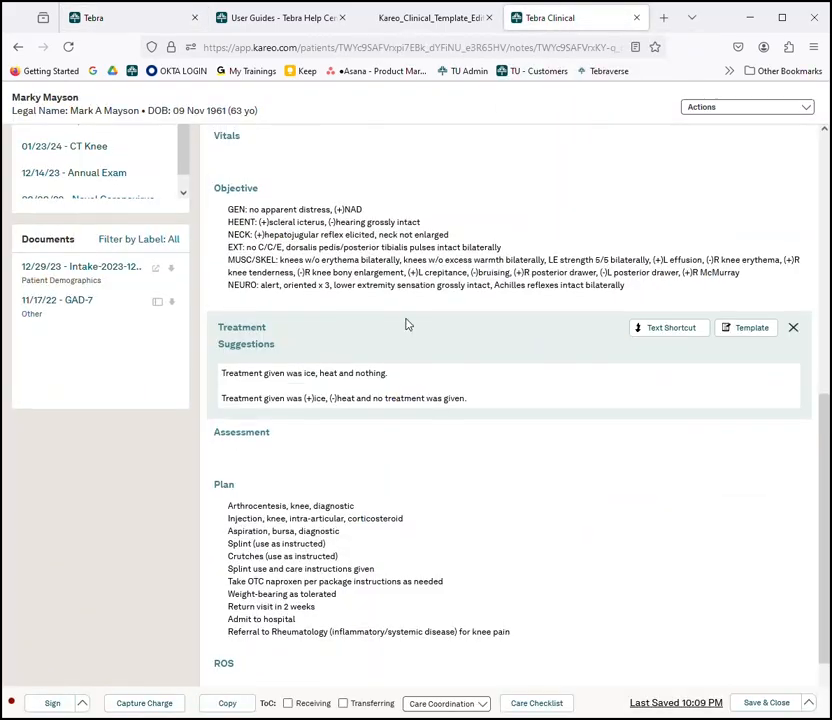
scroll(405, 325, up, 3)
scroll(405, 325, up, 2)
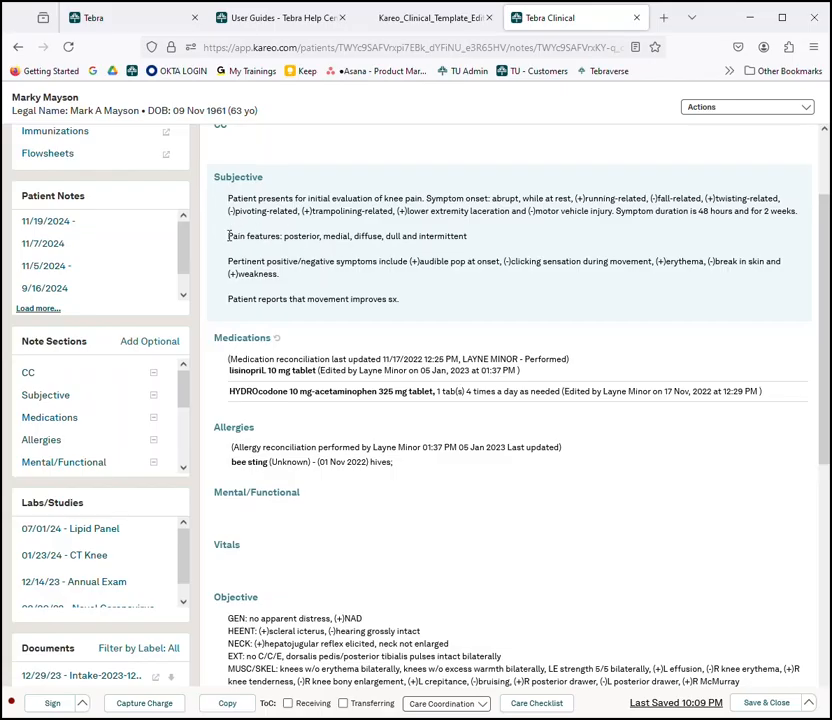
click(801, 215)
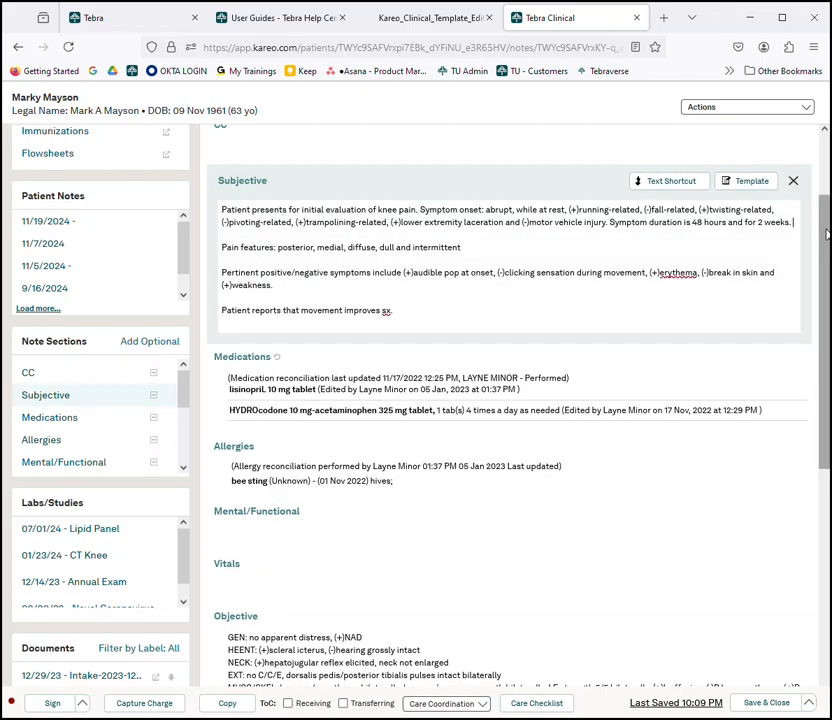
key(Delete)
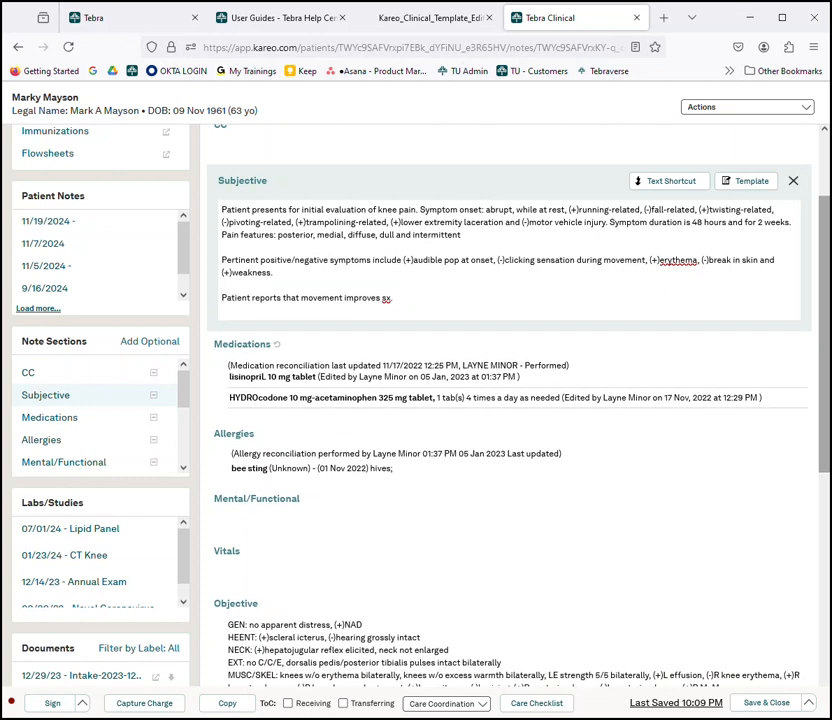
key(Return)
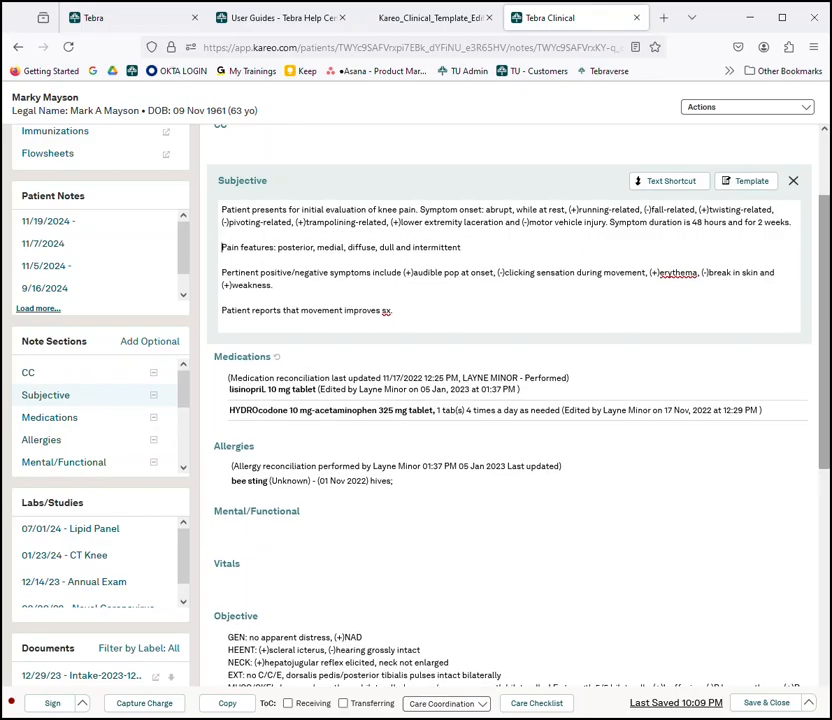
key(Return)
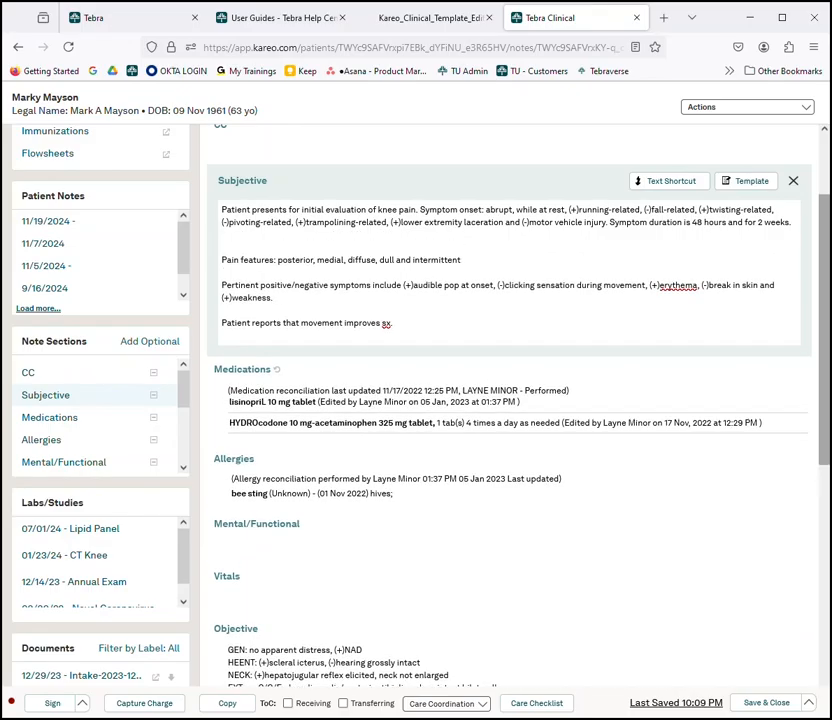
key(BackSpace)
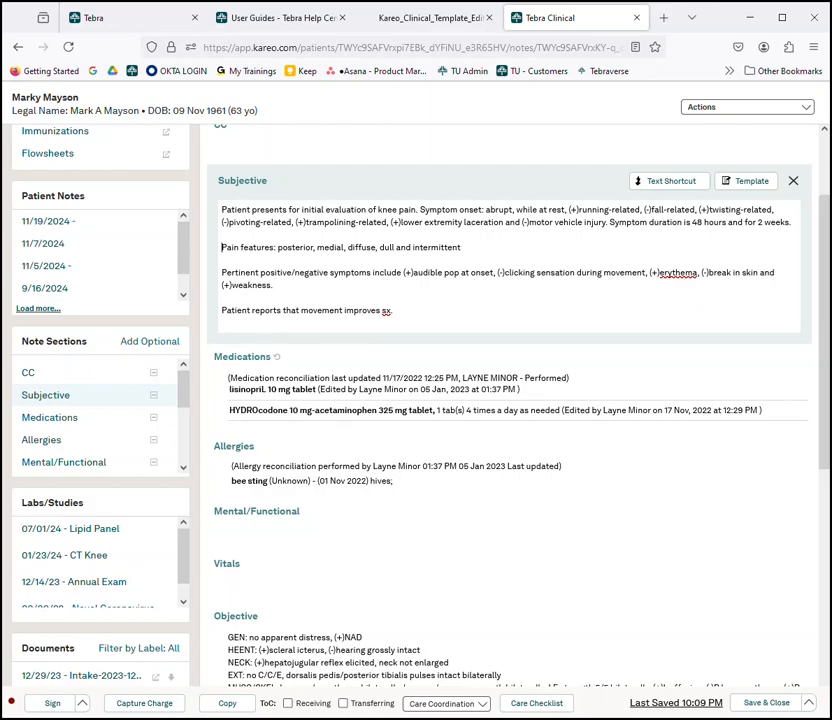
Join the "Pertinent positive/negative symptoms" paragraph to the pain features line, restore the blank line between them, and return to the template editor.
click(475, 244)
key(Delete)
key(Delete)
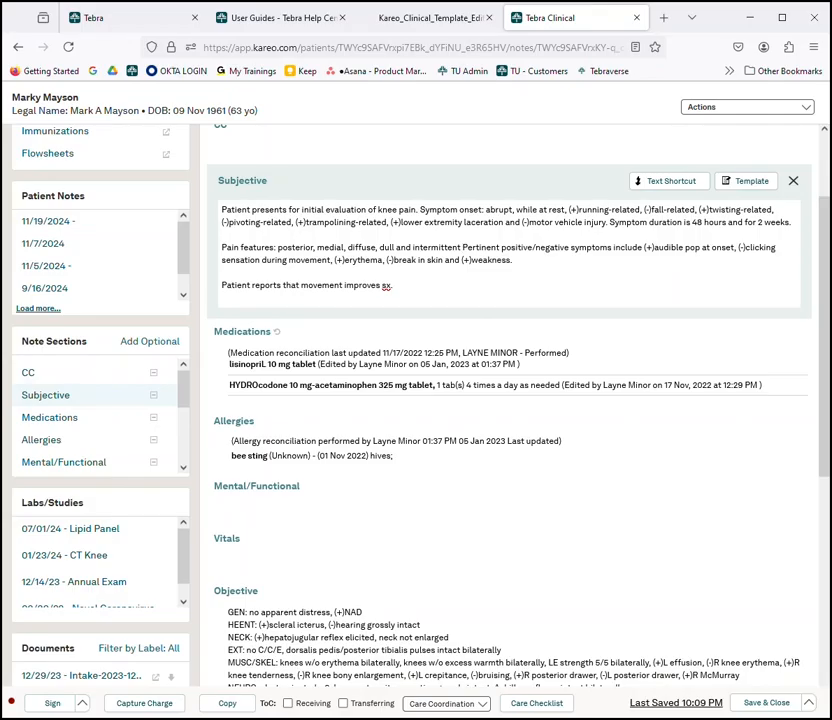
key(Return)
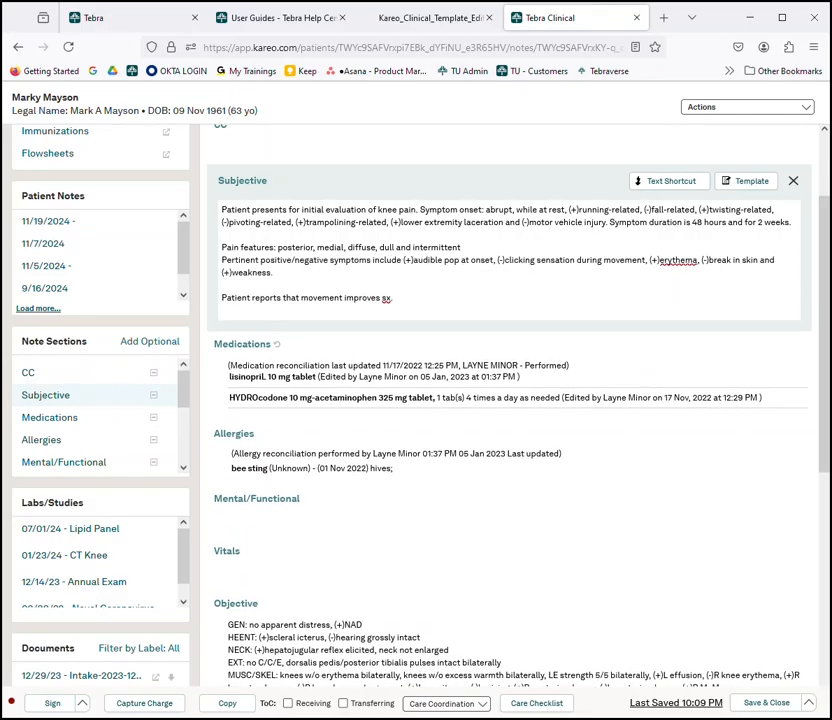
key(Return)
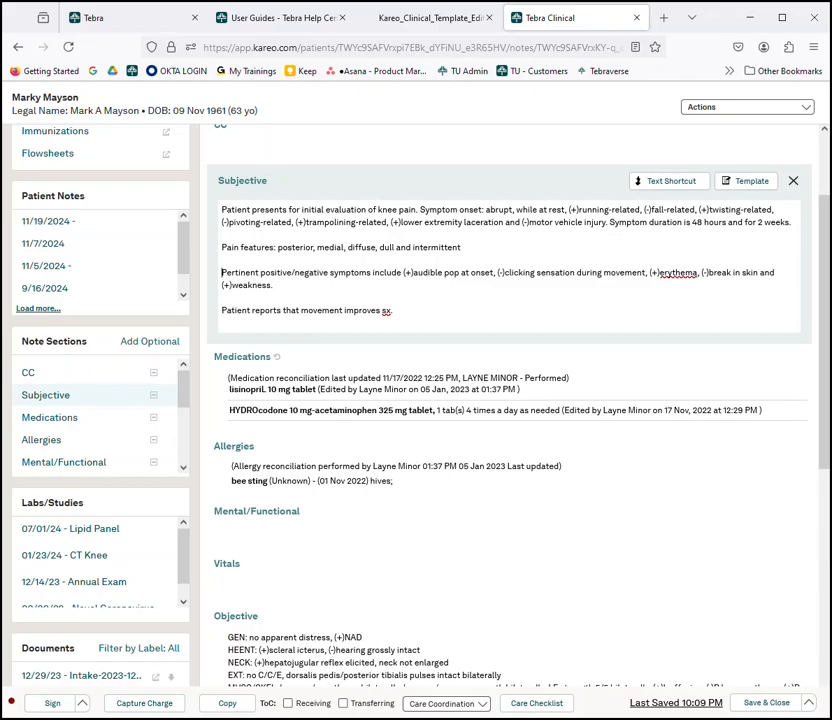
click(126, 18)
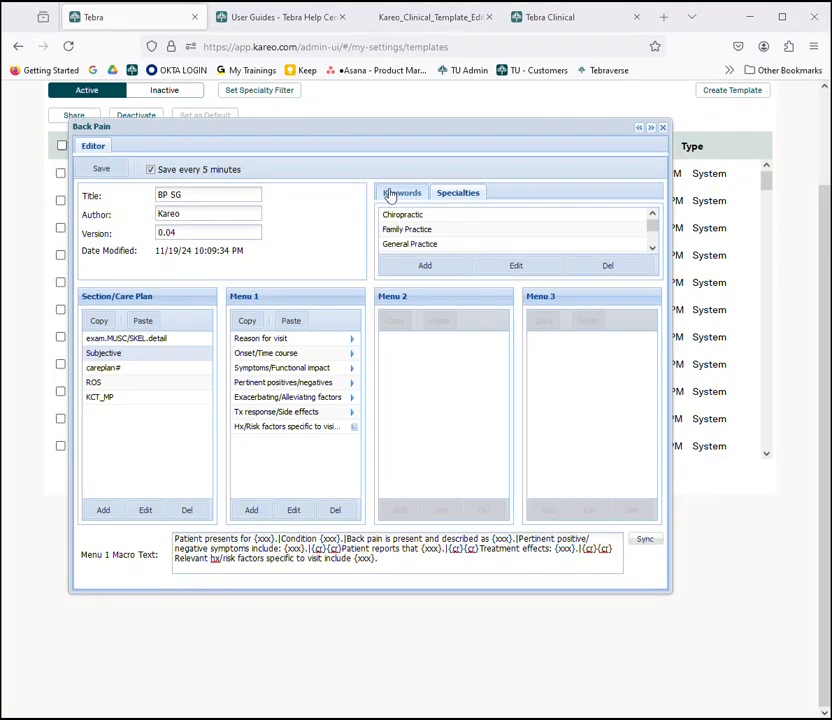
Examine the exam.MUSC/SKEL.detail section's "1-Click normal exams" macro and the label and text of its "GEN: NAD" item.
click(154, 342)
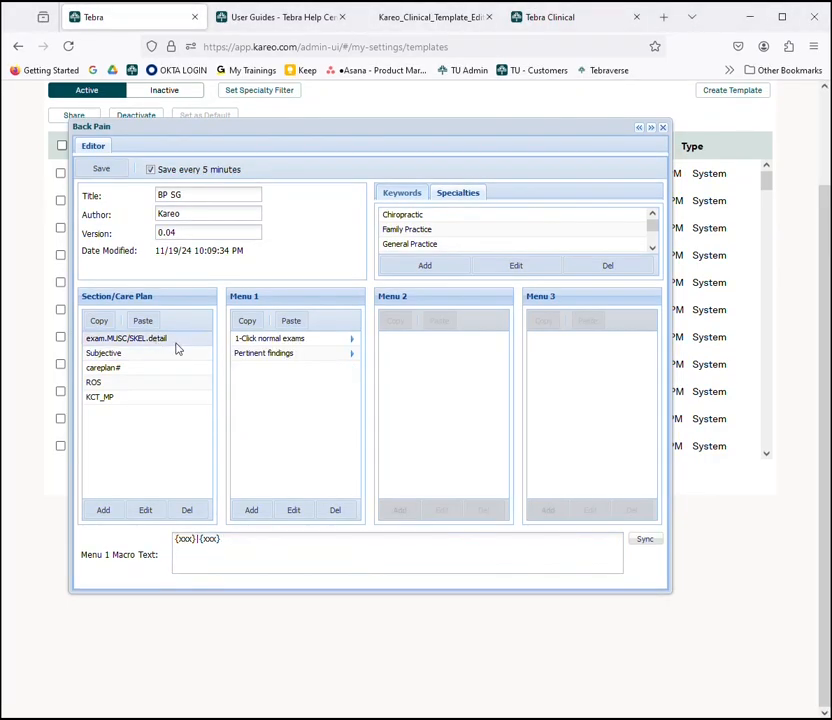
click(265, 341)
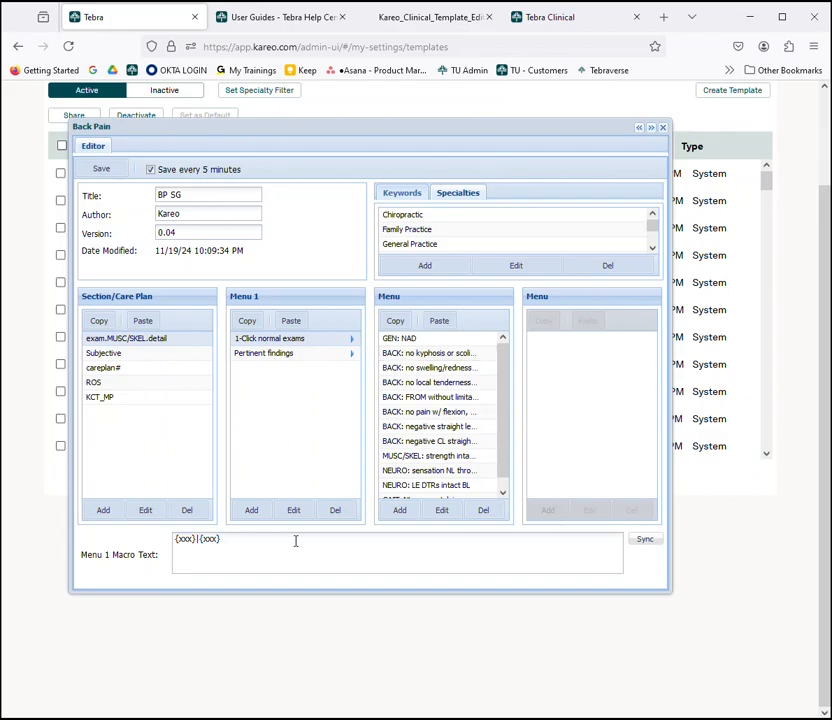
click(293, 511)
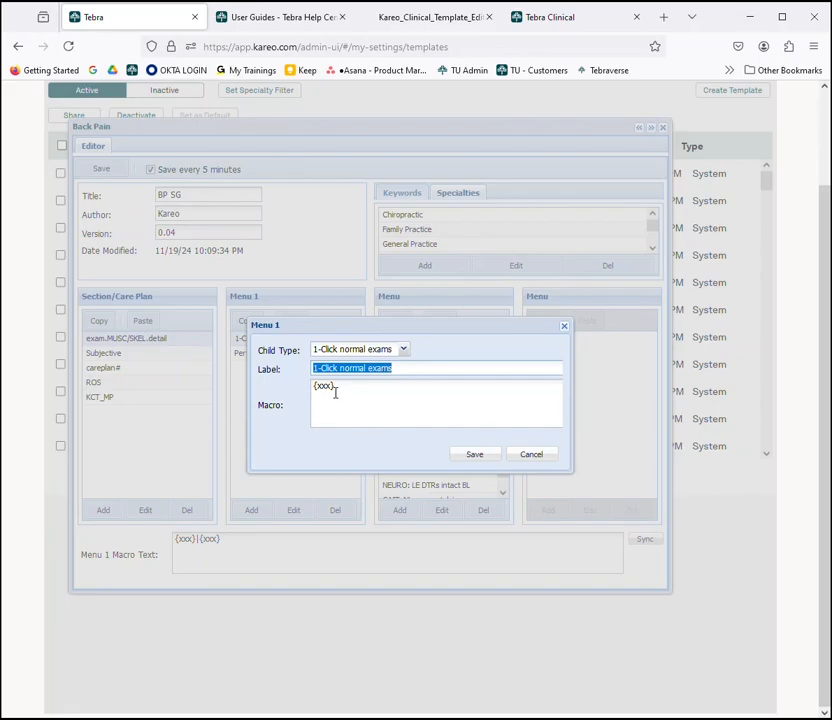
click(477, 456)
click(403, 337)
click(442, 511)
drag(313, 368, 356, 367)
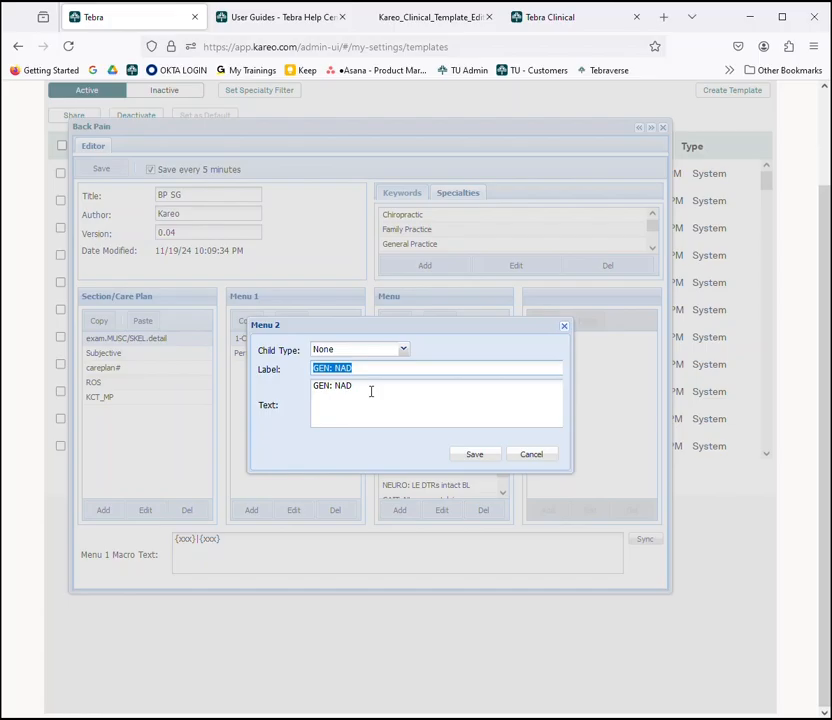
click(538, 457)
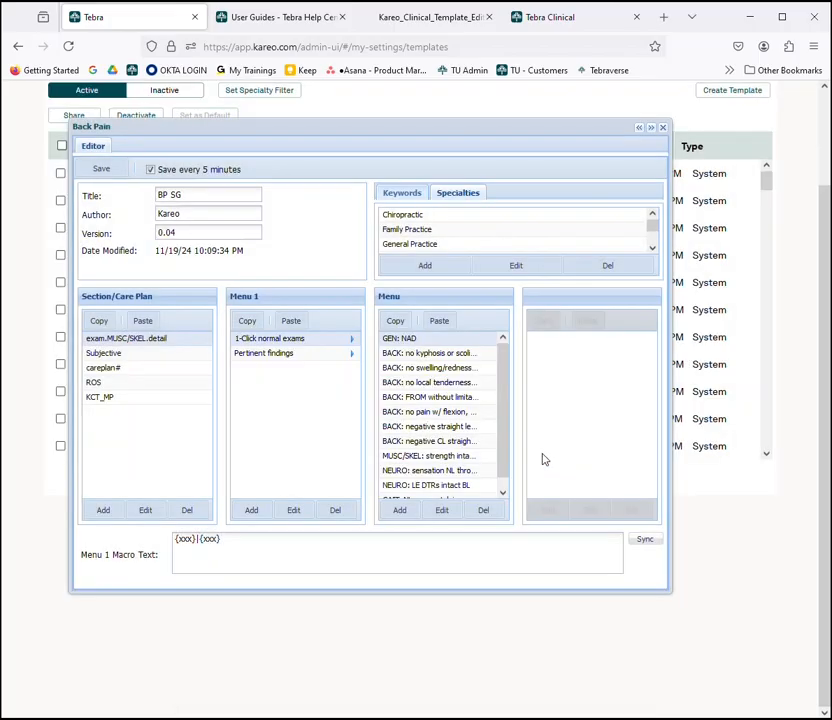
Remove the "MUSC/SKEL:" prefix from the text of the "BACK: no kyphosis or scoliosis" item, save the template, and recheck the item.
click(398, 355)
click(449, 514)
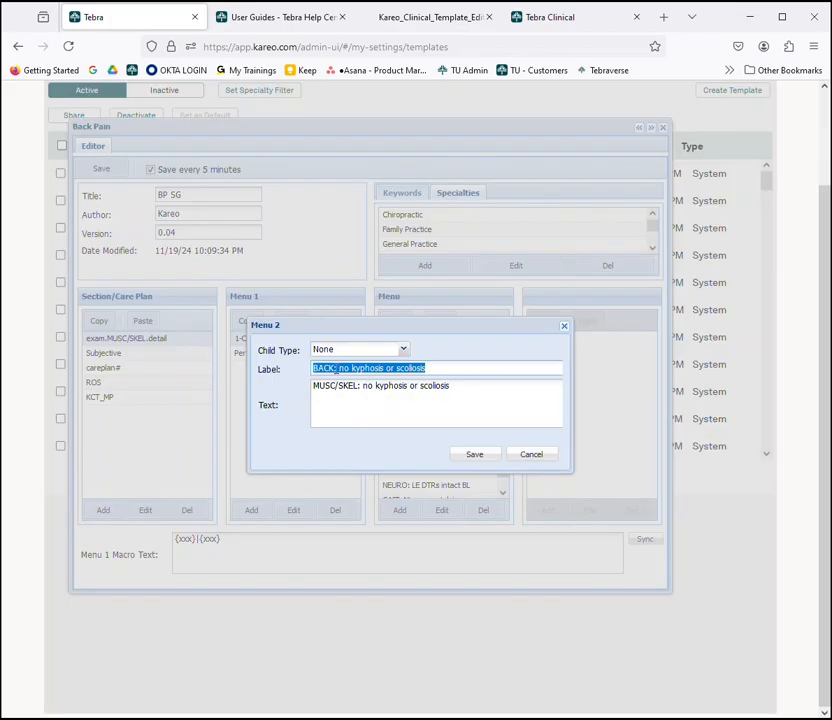
drag(313, 386, 357, 388)
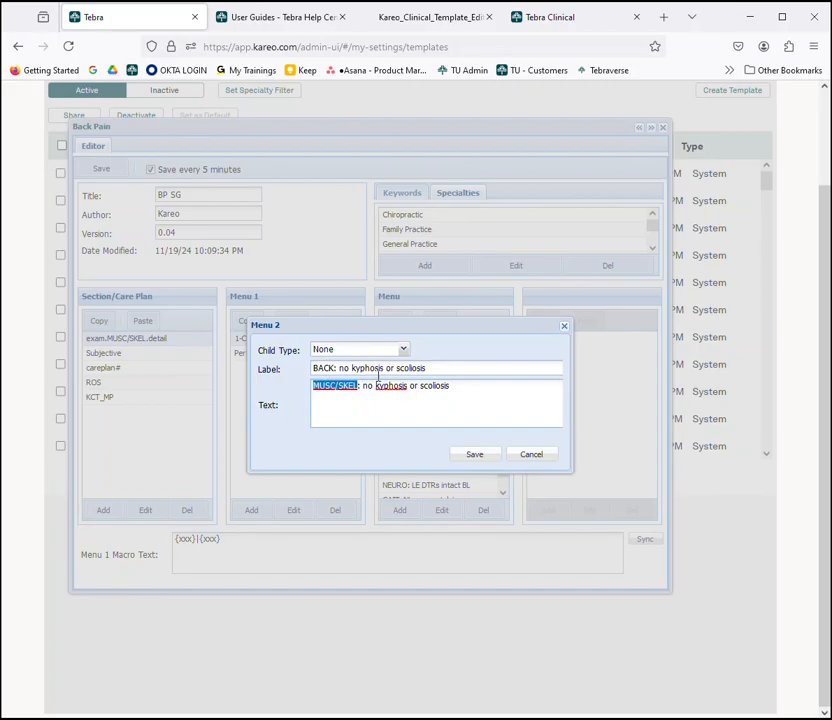
drag(362, 386, 492, 397)
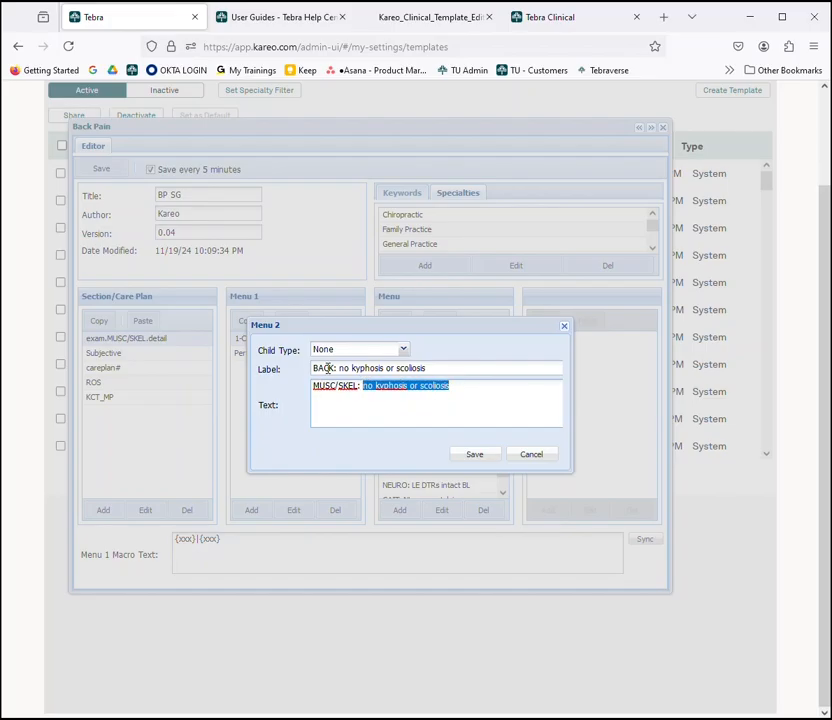
drag(313, 385, 357, 390)
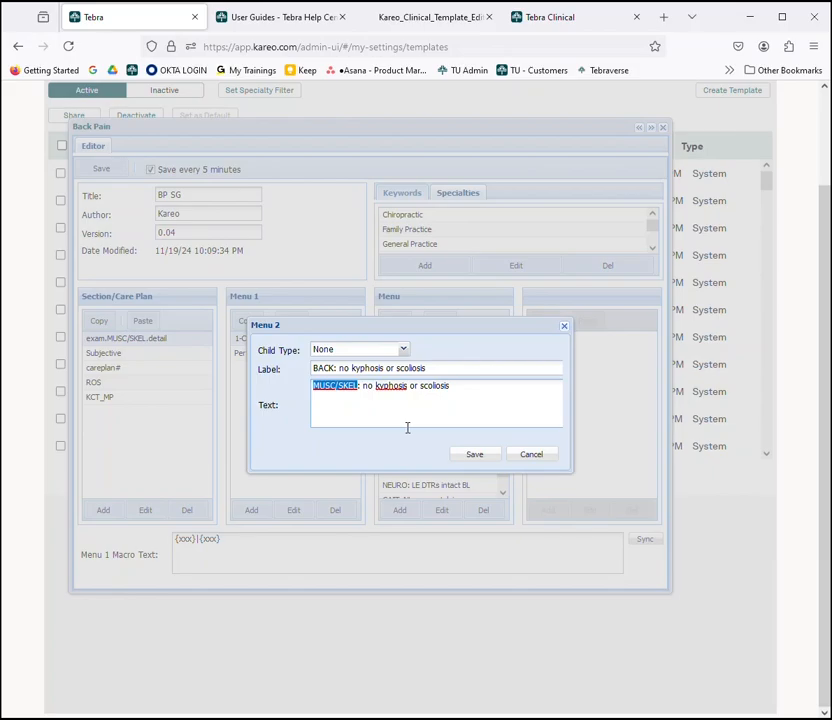
key(Delete)
key(Delete)
key(Delete)
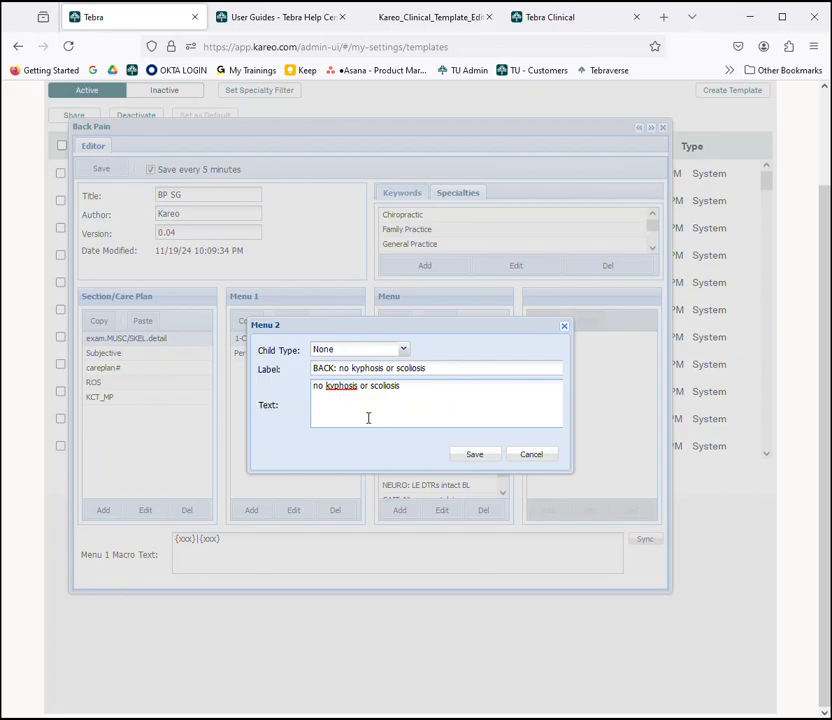
click(477, 459)
click(101, 169)
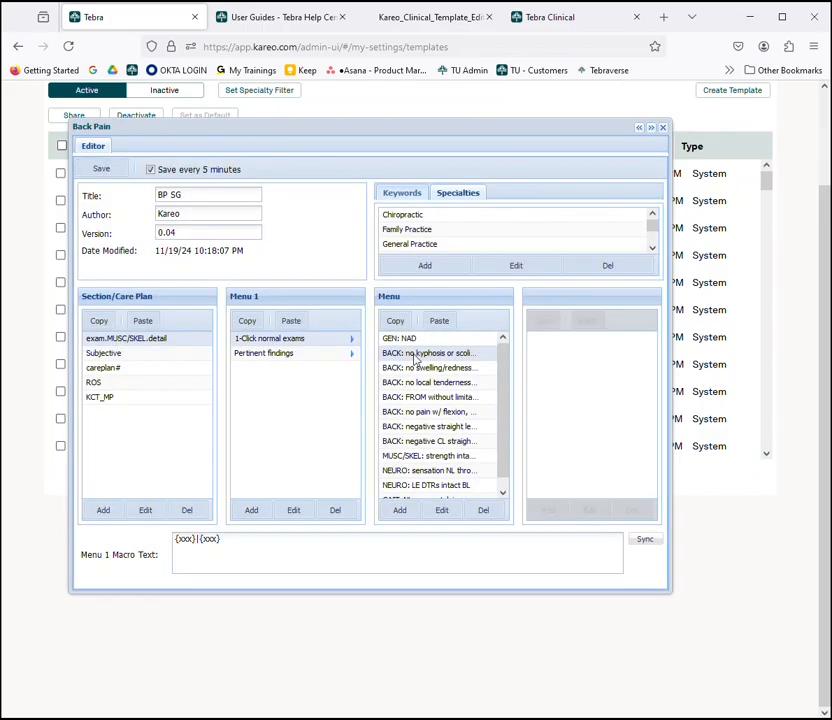
click(449, 514)
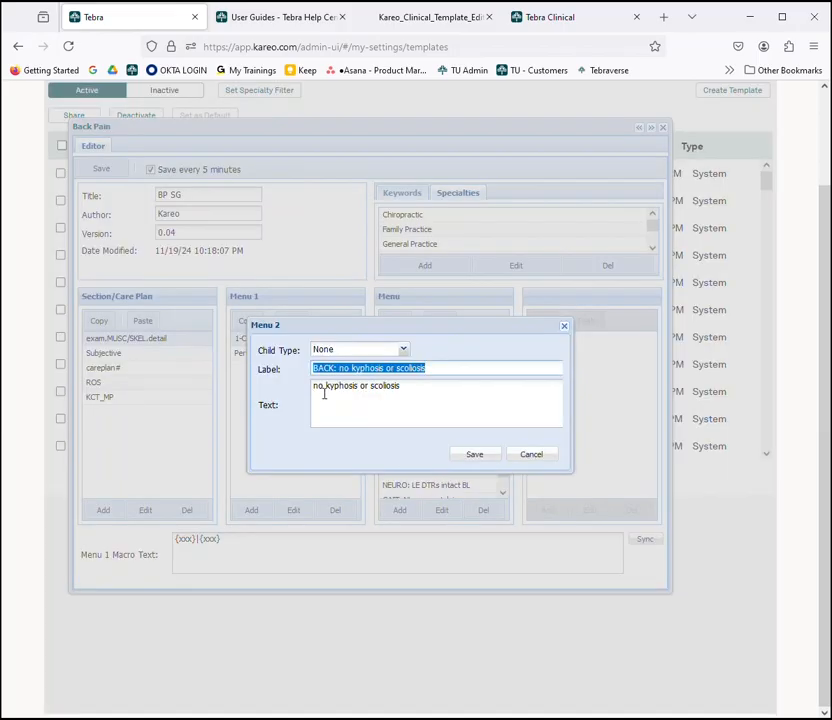
click(489, 457)
Switch to the patient note and clear all existing text from the Objective section.
click(550, 17)
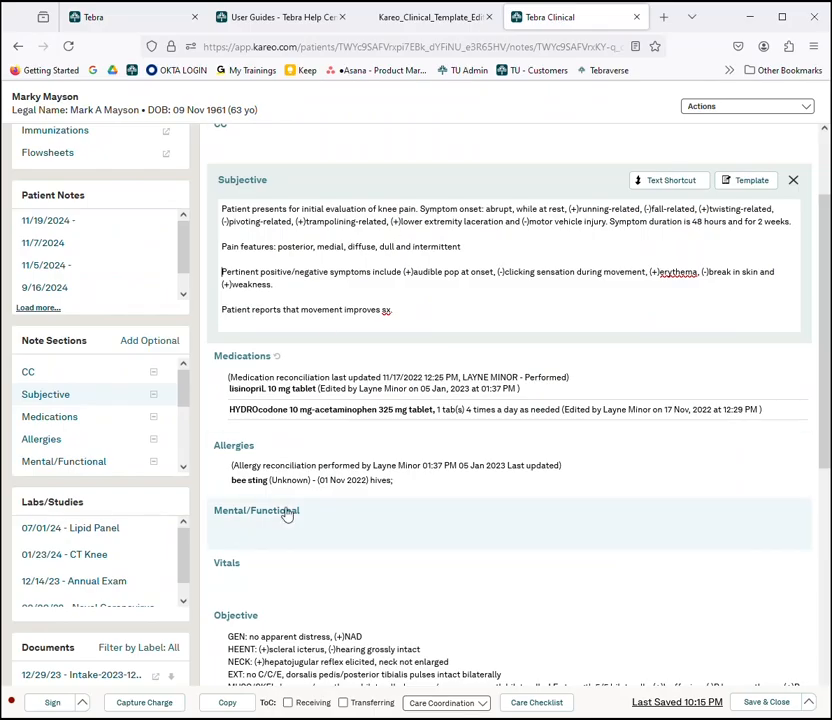
scroll(287, 513, down, 4)
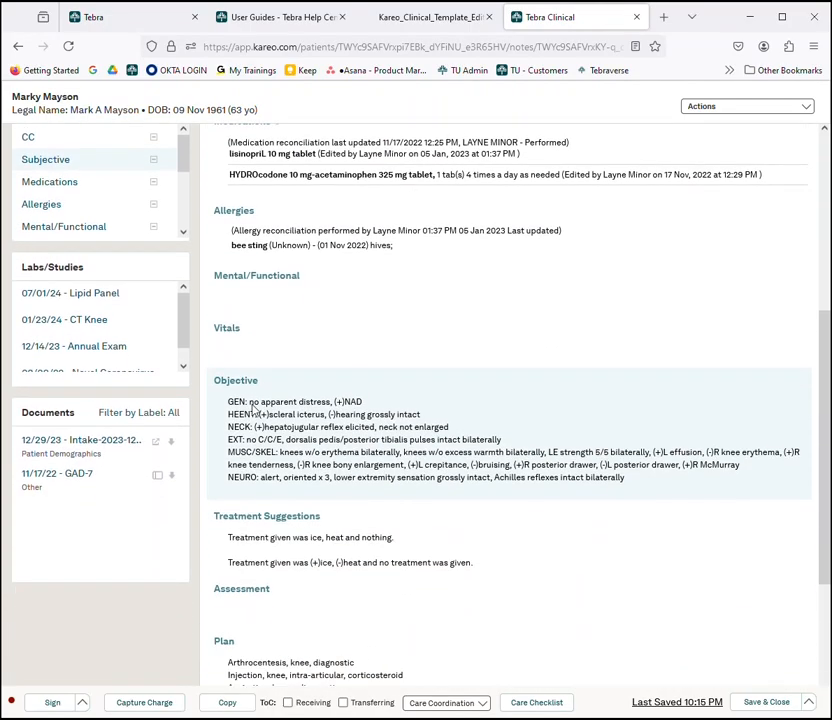
click(258, 398)
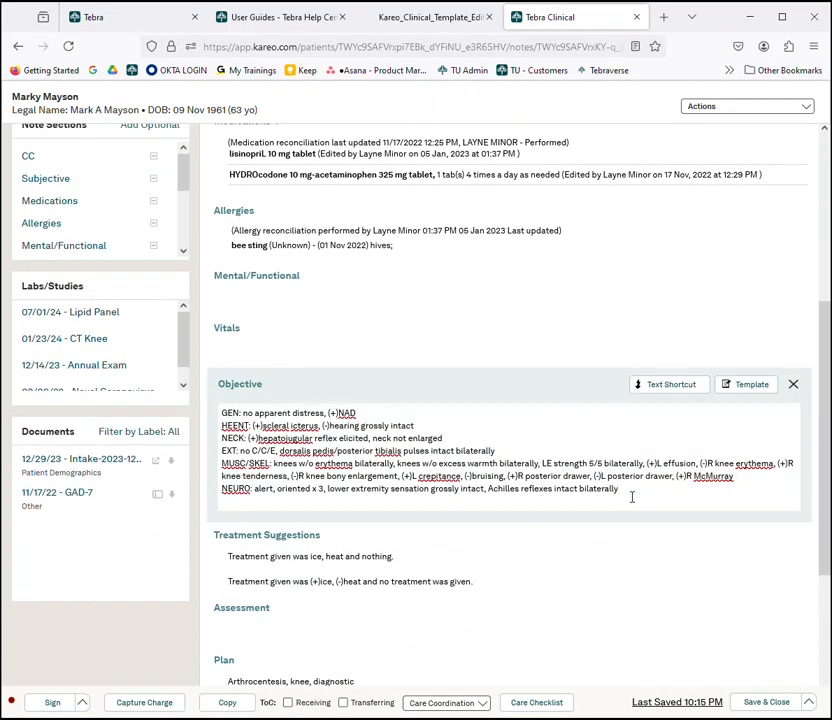
key(ctrl+a)
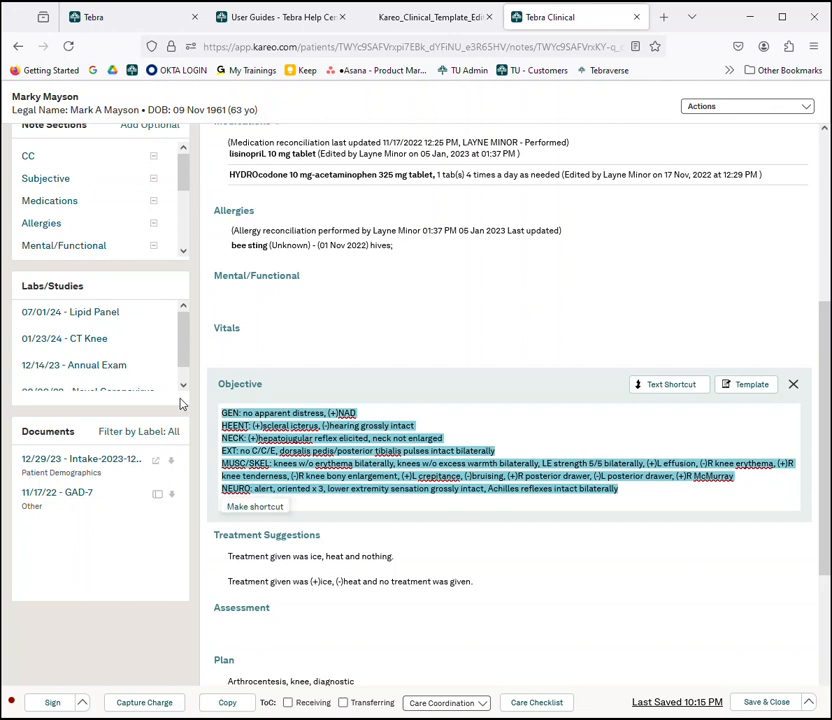
key(BackSpace)
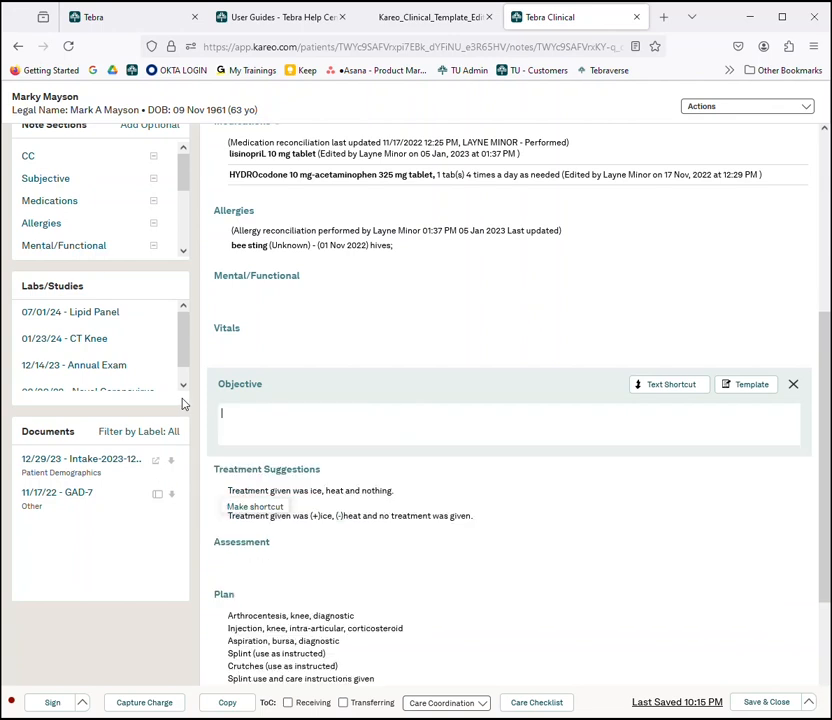
Fill the Objective section from the BP SG template by checking all items under "1-Click normal exams".
click(736, 390)
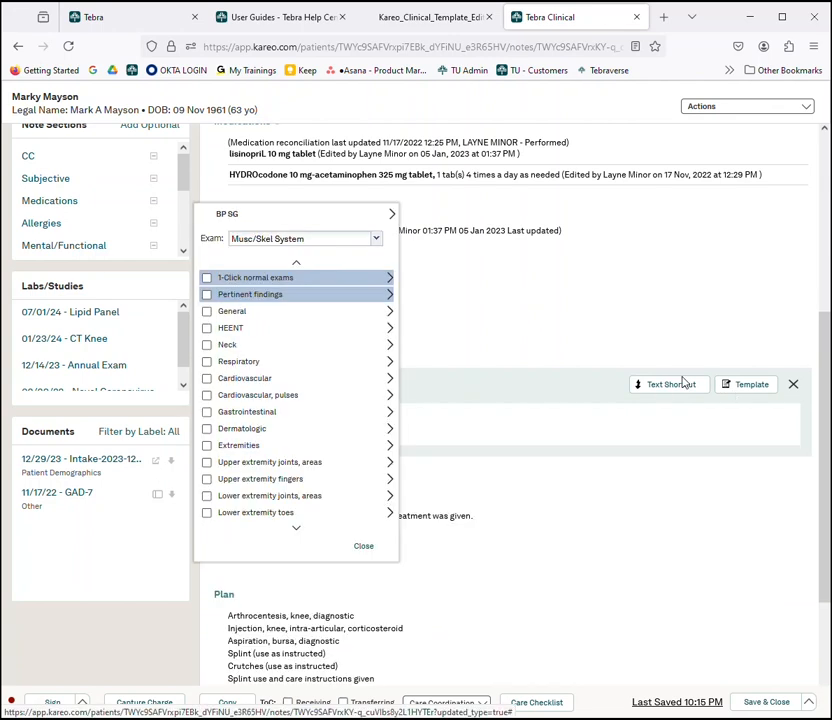
click(390, 292)
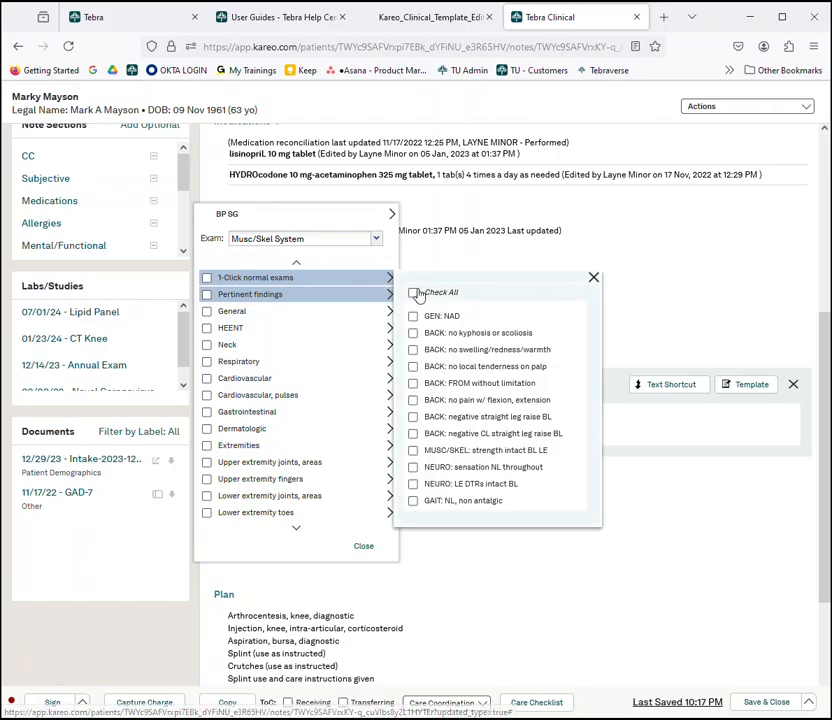
click(413, 292)
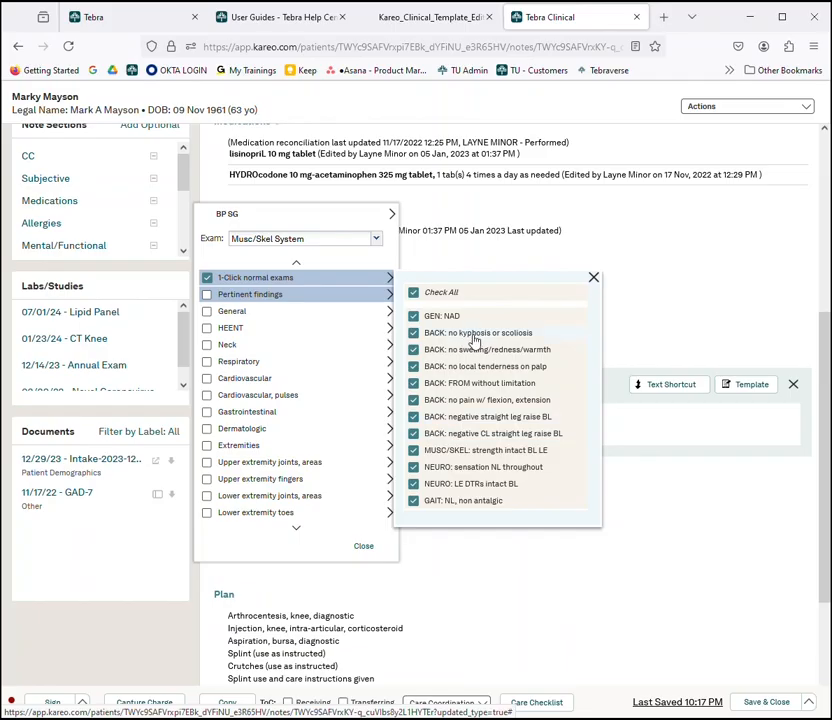
click(363, 548)
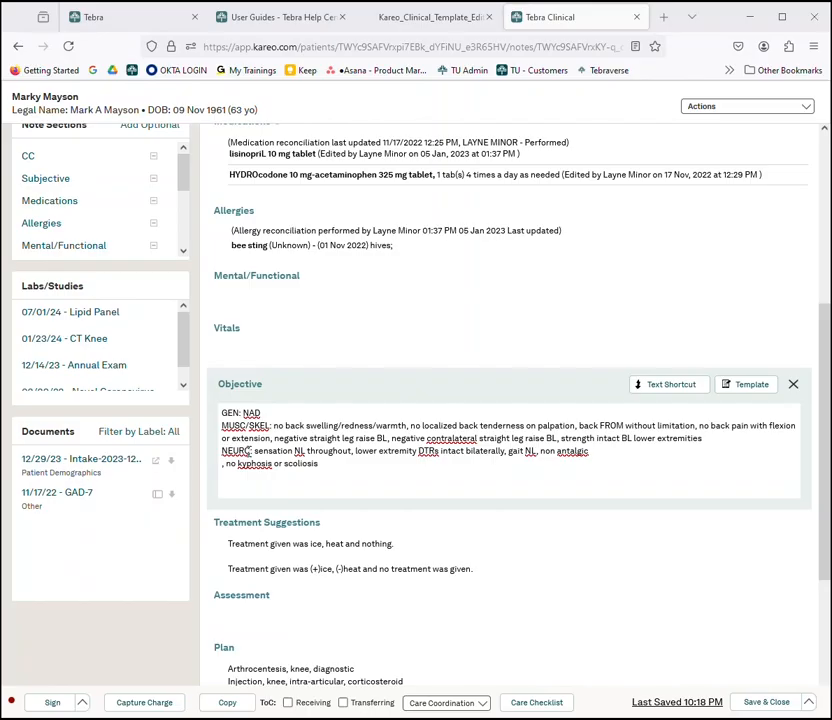
text(:)
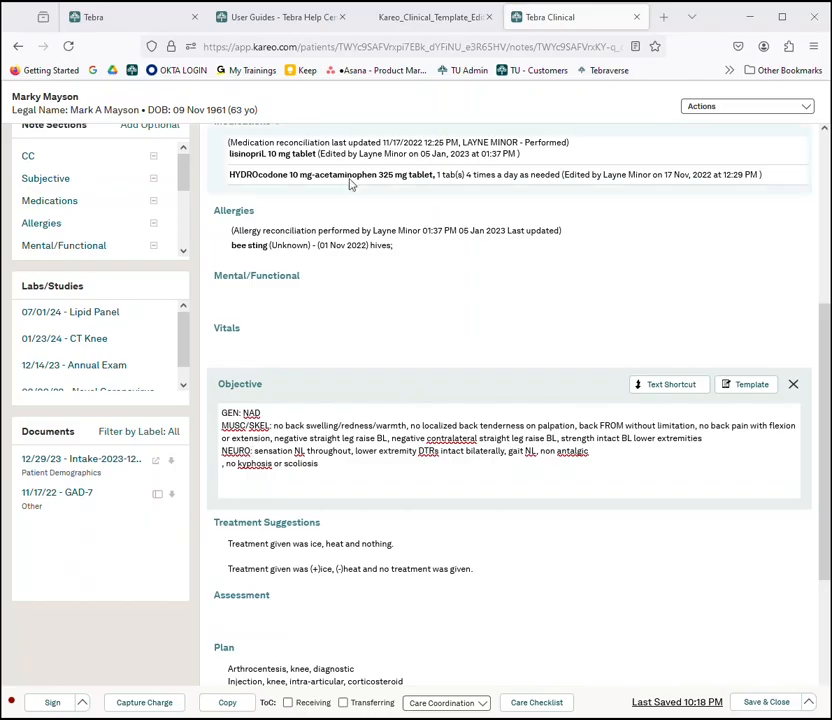
Consult the Official Prefixes list in the Kareo Clinical Template Editor Guide and return to the patient note.
click(423, 20)
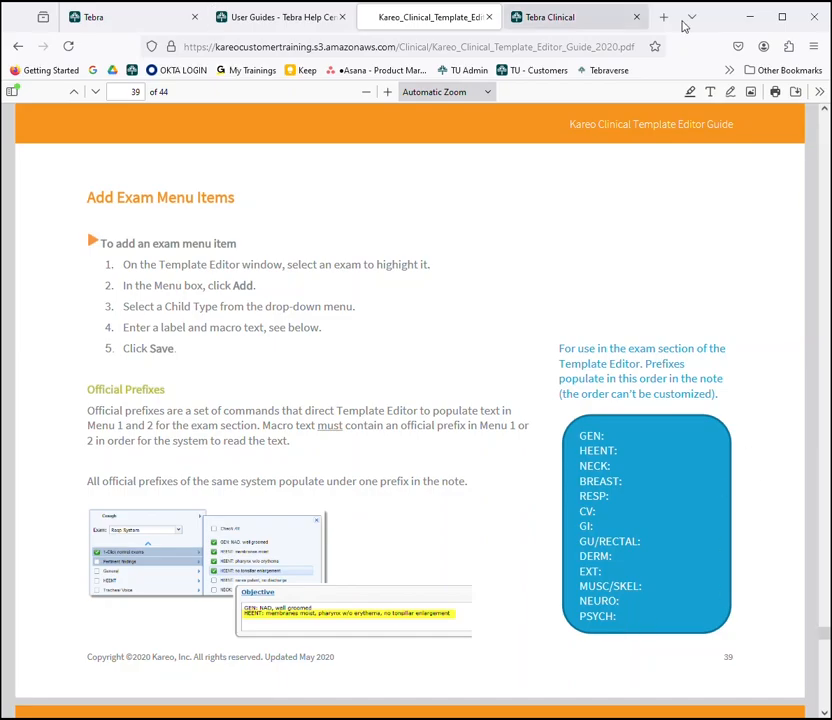
click(578, 18)
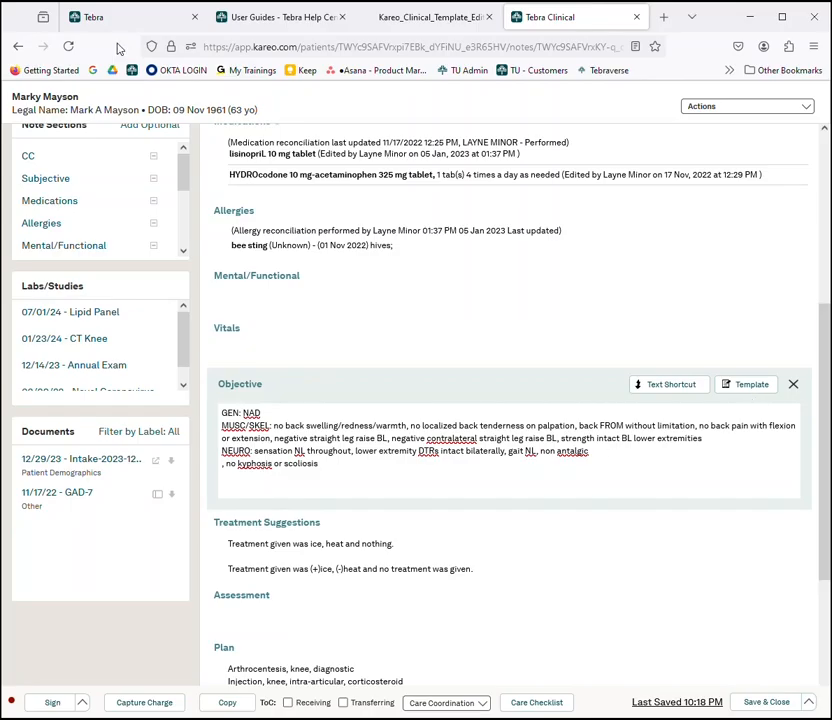
In the template editor, move the "NEURO: sensation NL" item above "GEN: NAD" under "1-Click normal exams", and return to the patient note.
click(100, 18)
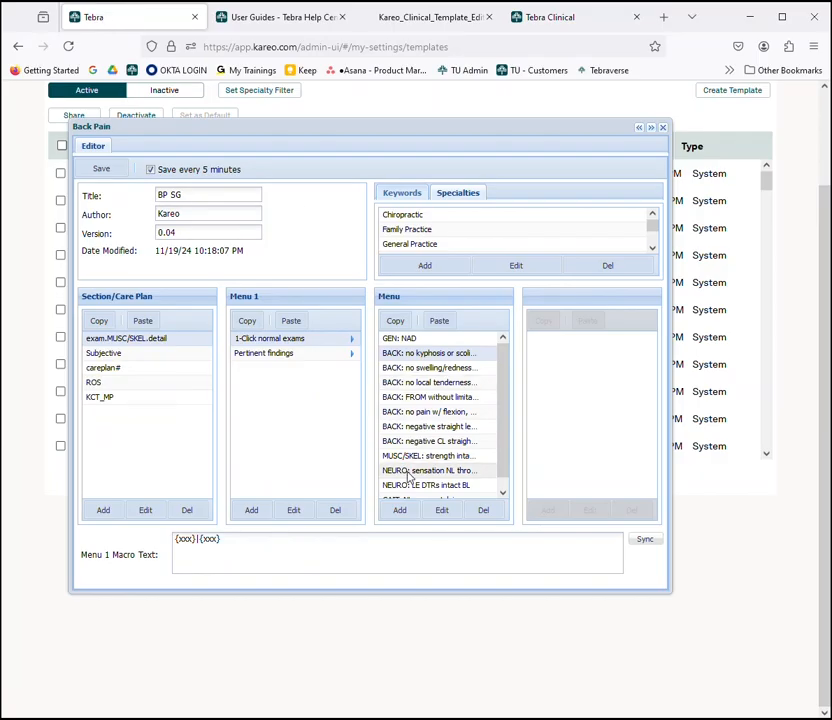
drag(398, 477, 405, 342)
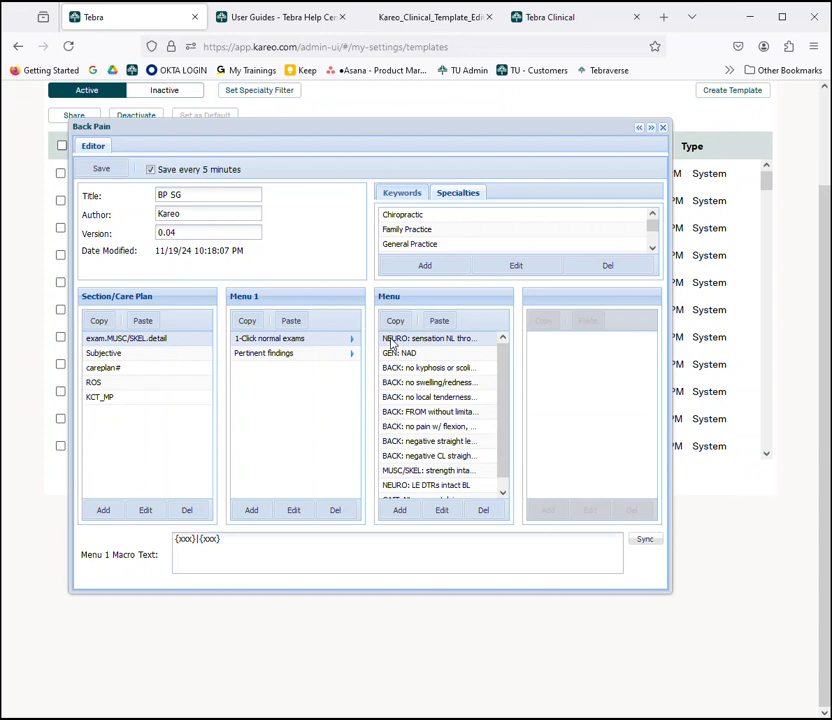
click(574, 20)
Review the exam systems offered in the Objective section's BP SG template and close it without adding findings.
click(737, 387)
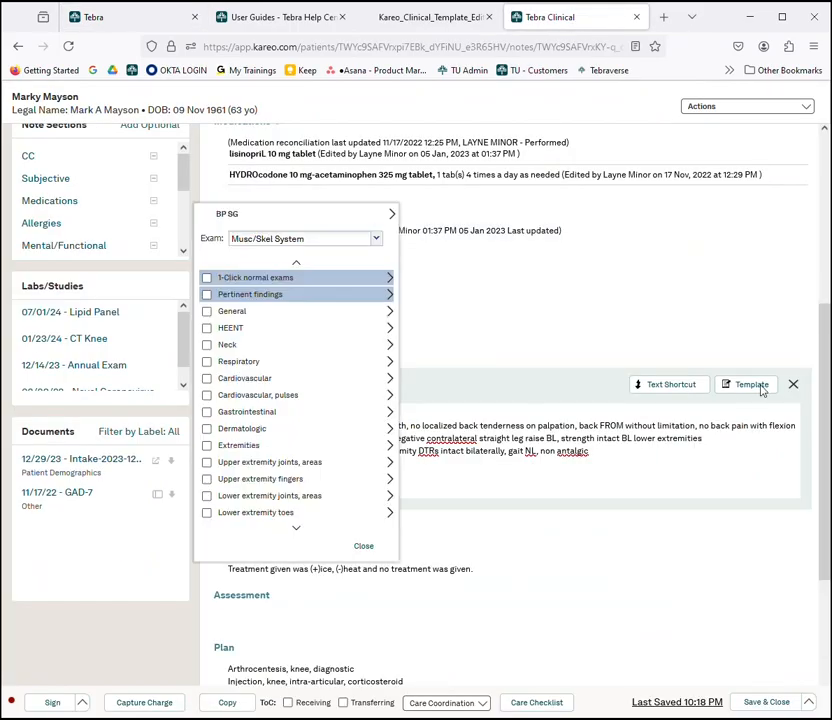
click(375, 240)
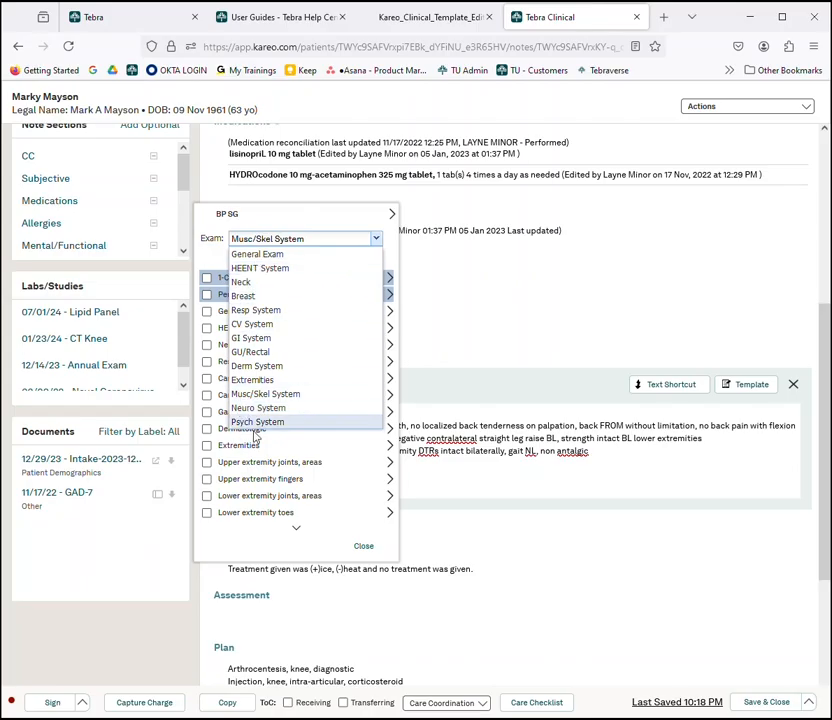
click(487, 290)
click(362, 546)
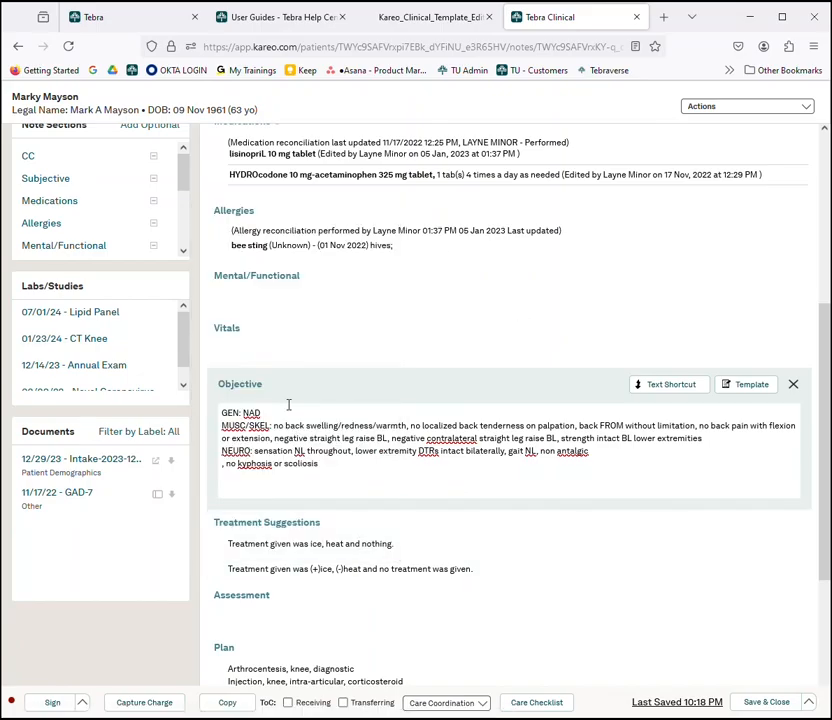
In the BP SG template, add a row-of-dashes separator with child type None and dashed macro text to Menu 1, and save the template.
click(137, 20)
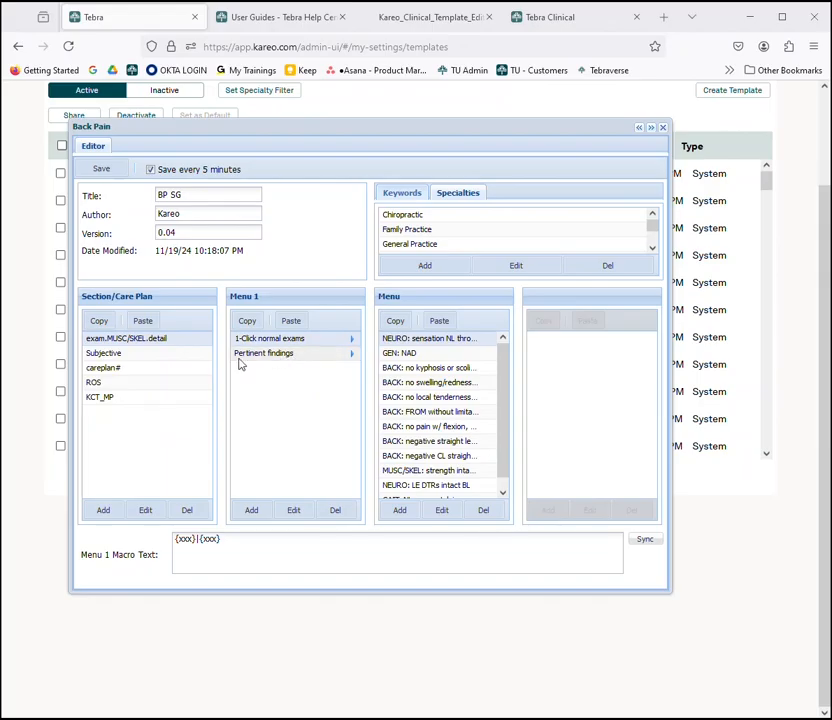
click(255, 513)
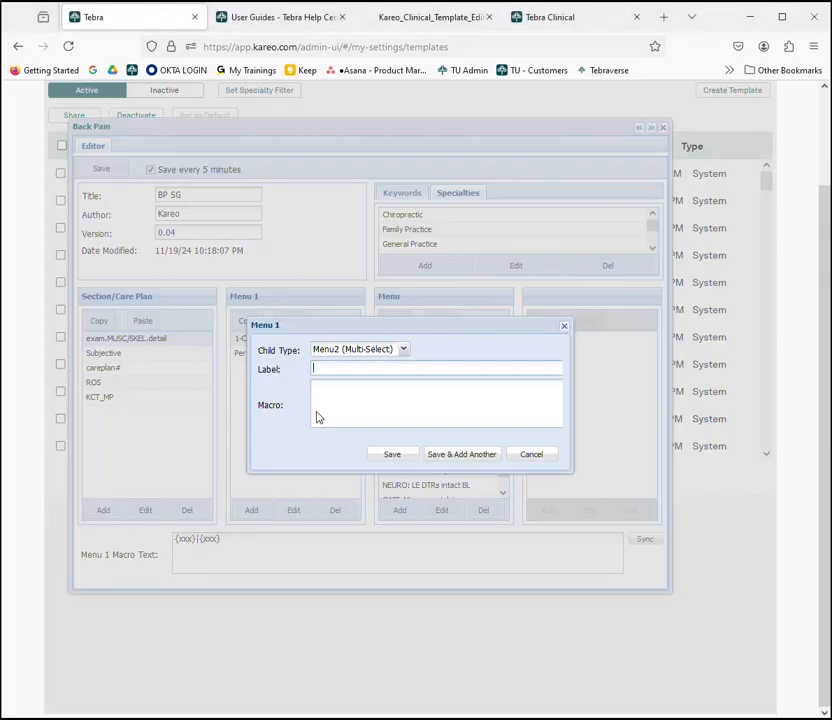
click(403, 349)
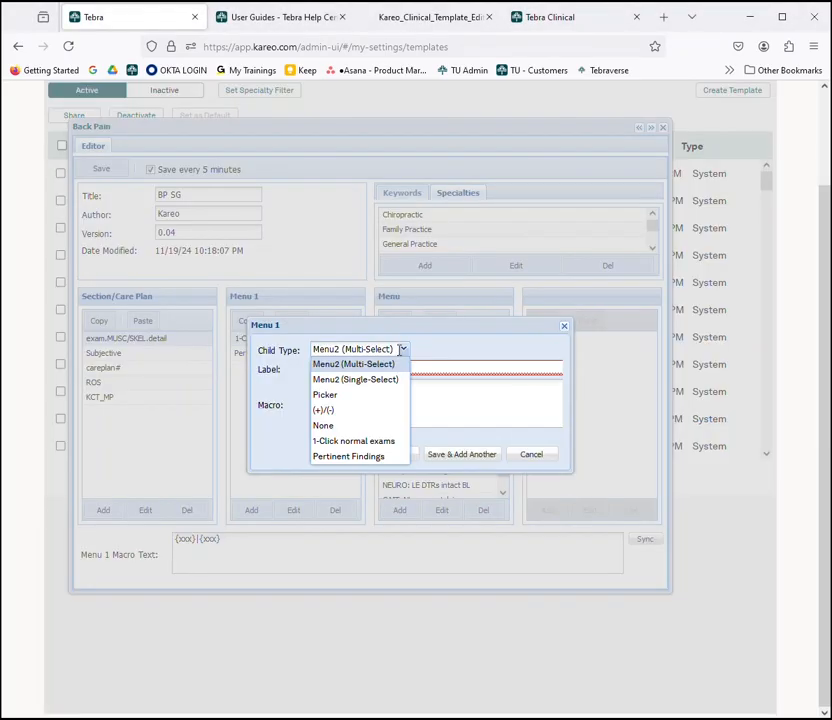
click(325, 428)
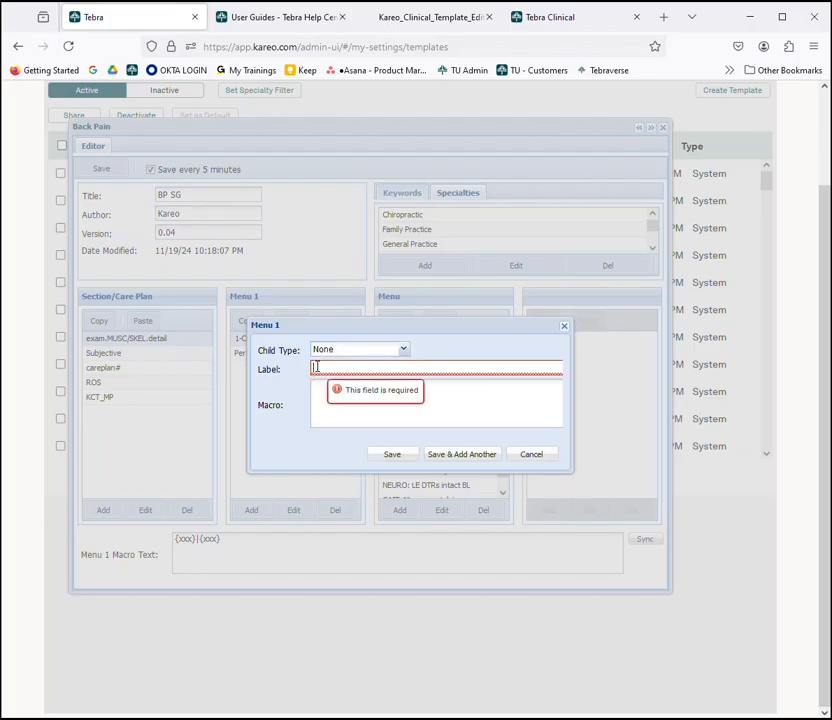
click(316, 368)
text(---------------------)
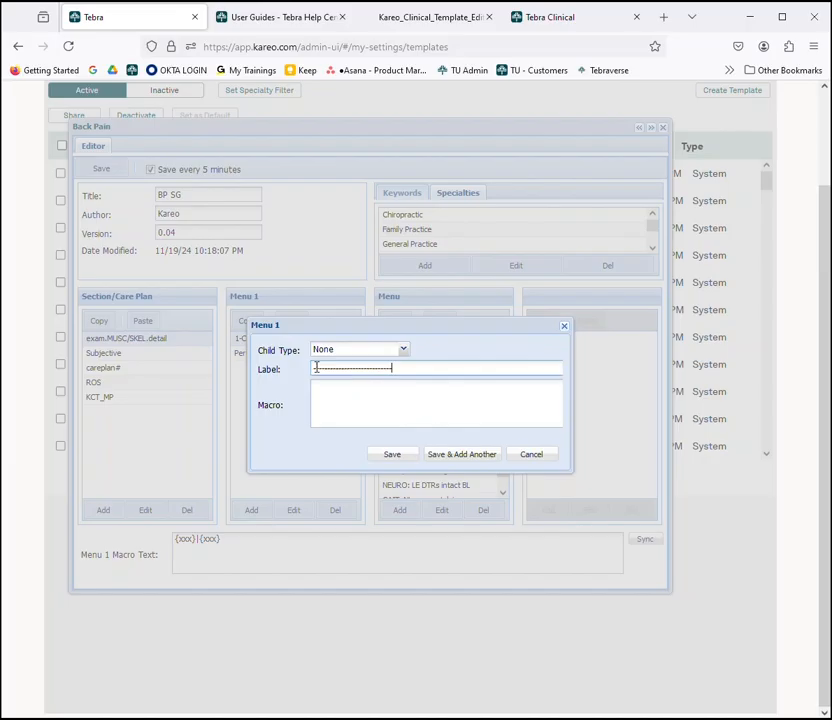
click(316, 390)
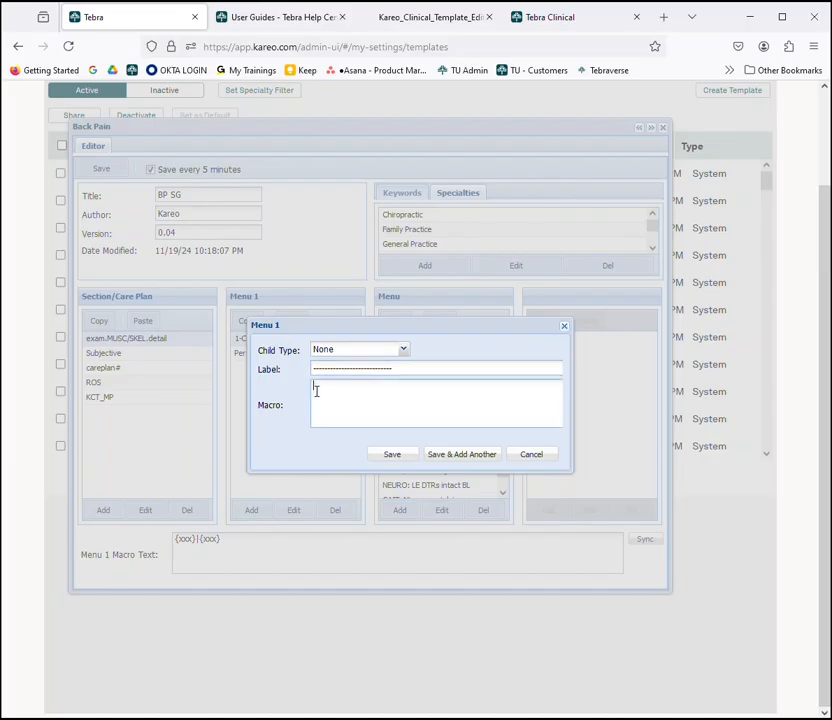
text(--------------------)
click(391, 456)
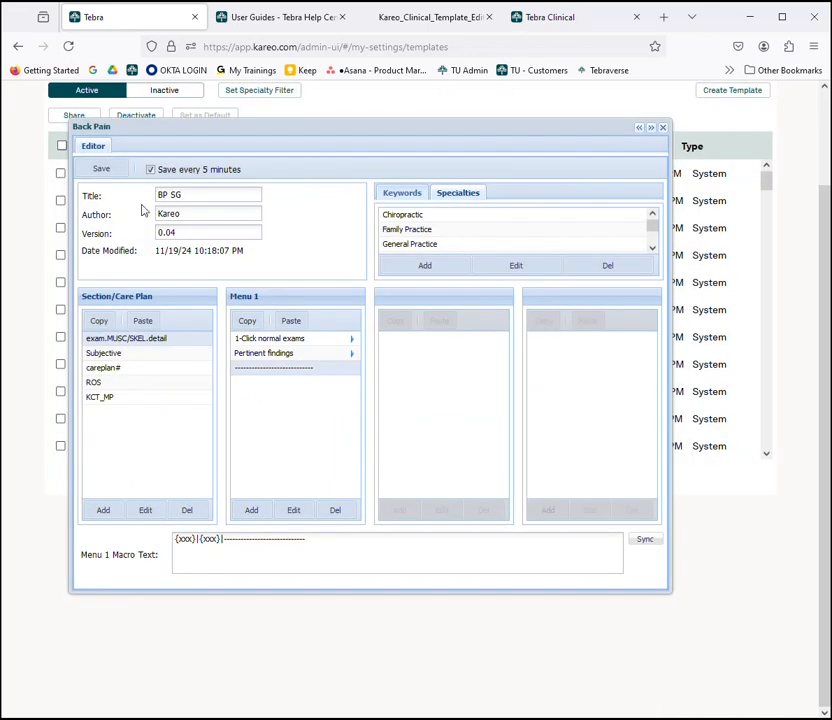
click(101, 169)
Return to the patient note, reload it, and clear all text from the Objective section.
click(580, 18)
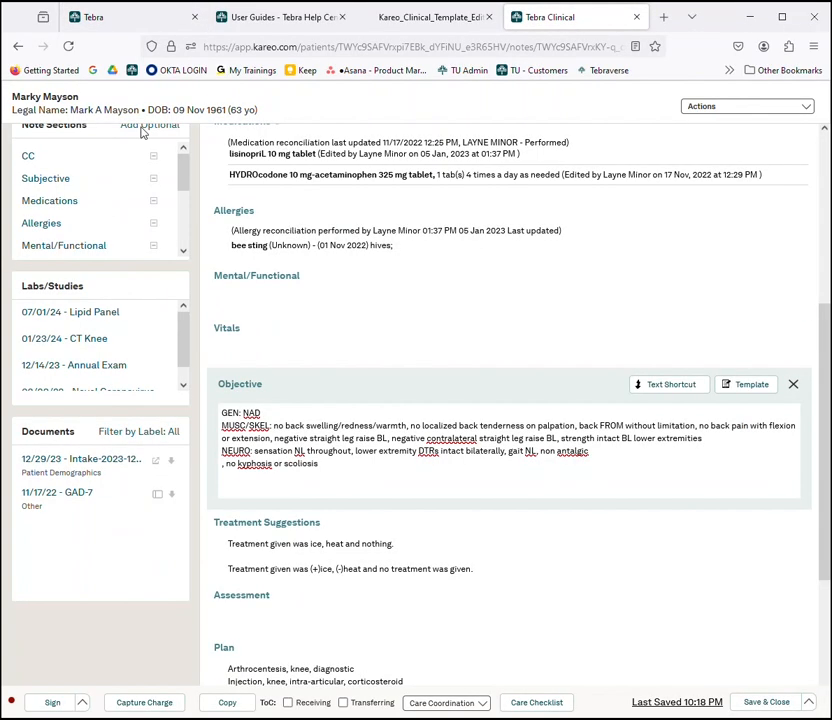
click(68, 47)
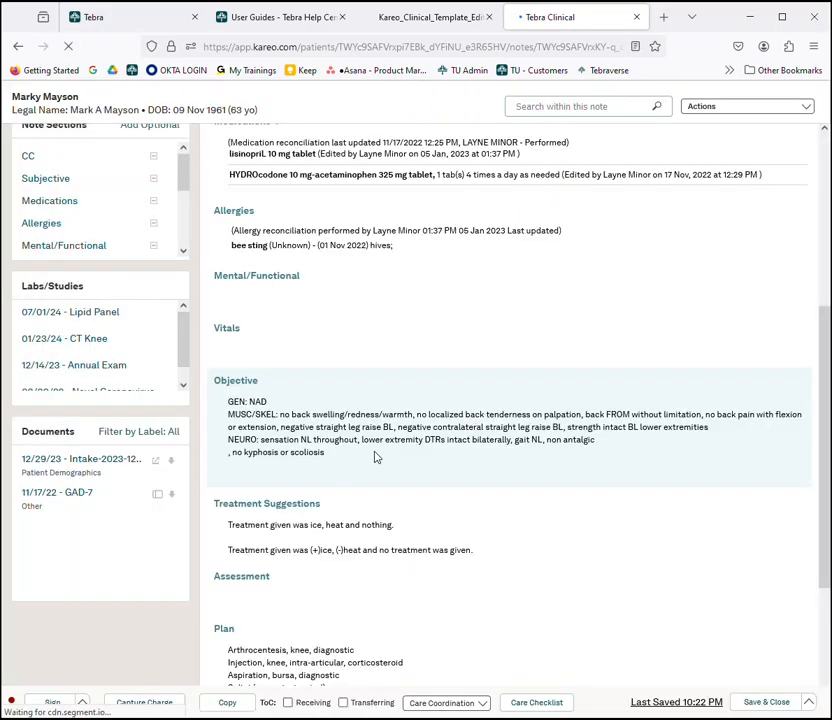
drag(376, 457, 220, 396)
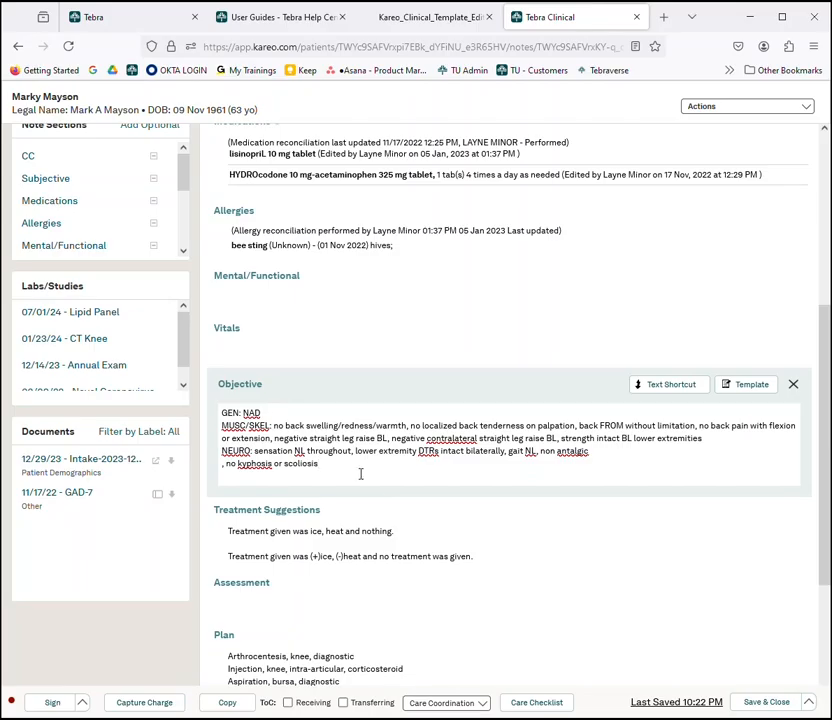
drag(358, 474, 272, 466)
key(ctrl+a)
key(BackSpace)
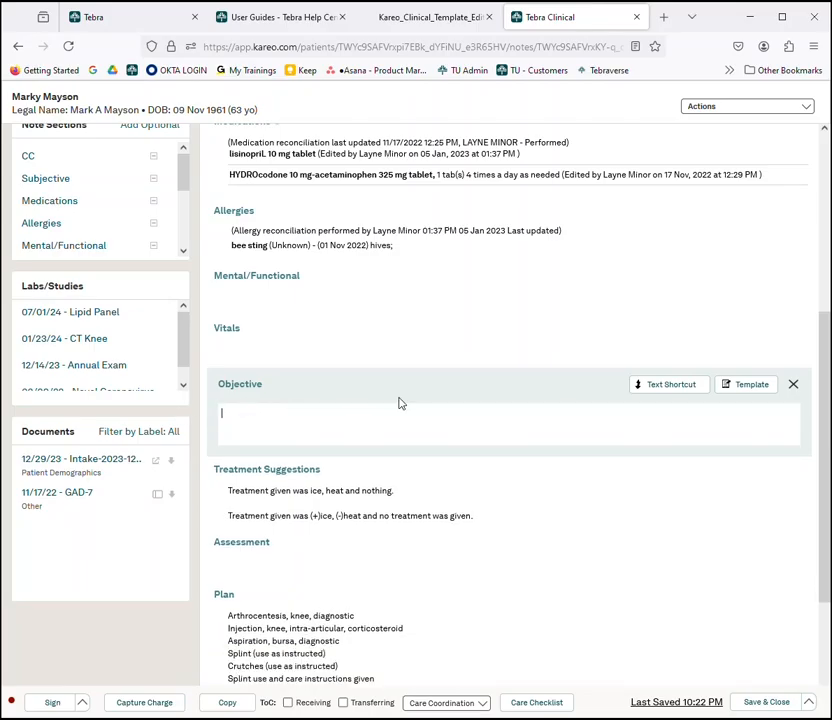
Load the BP SG template for the Objective section and expand its General exam items.
click(749, 393)
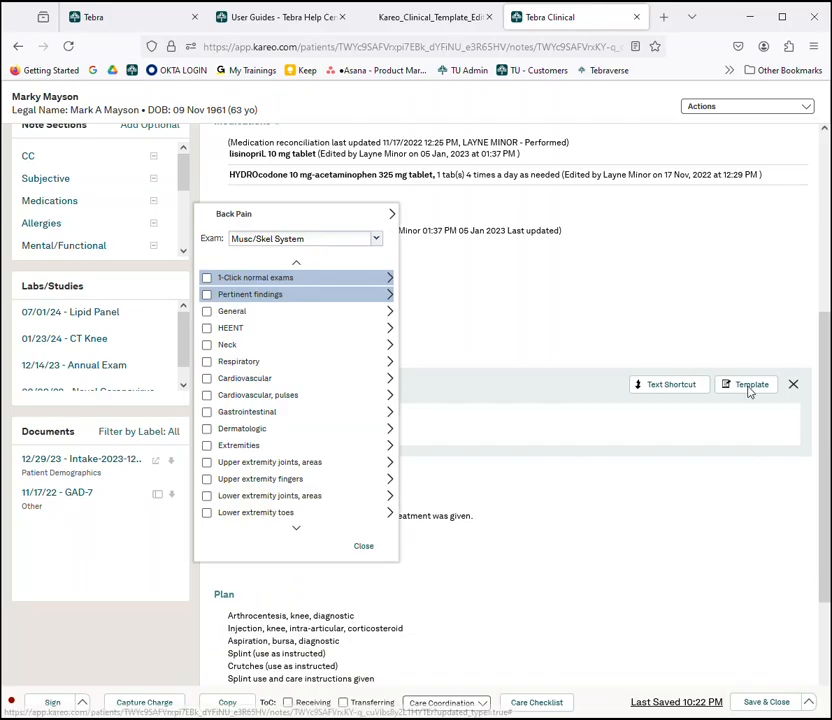
click(392, 214)
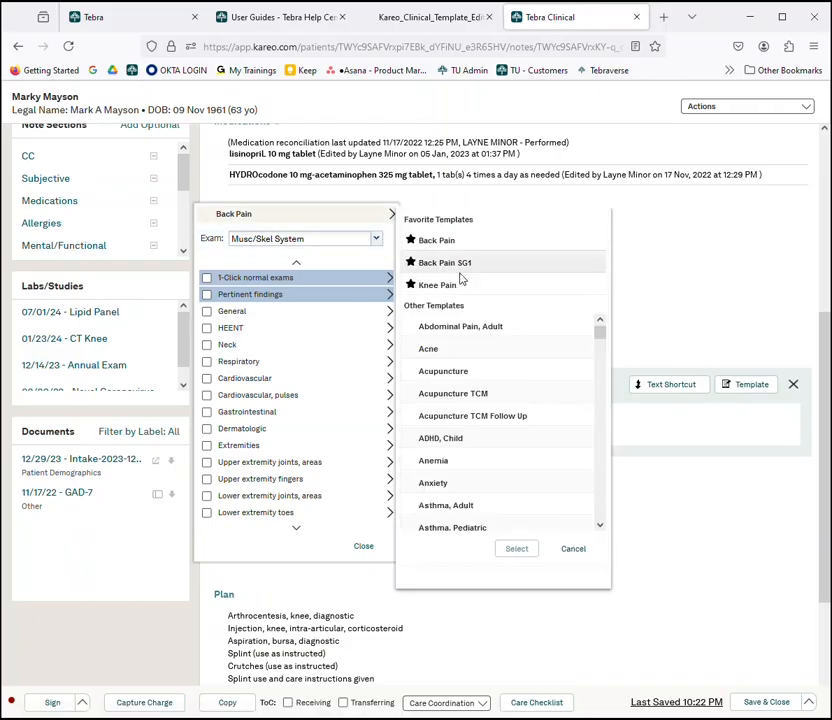
drag(601, 335, 600, 344)
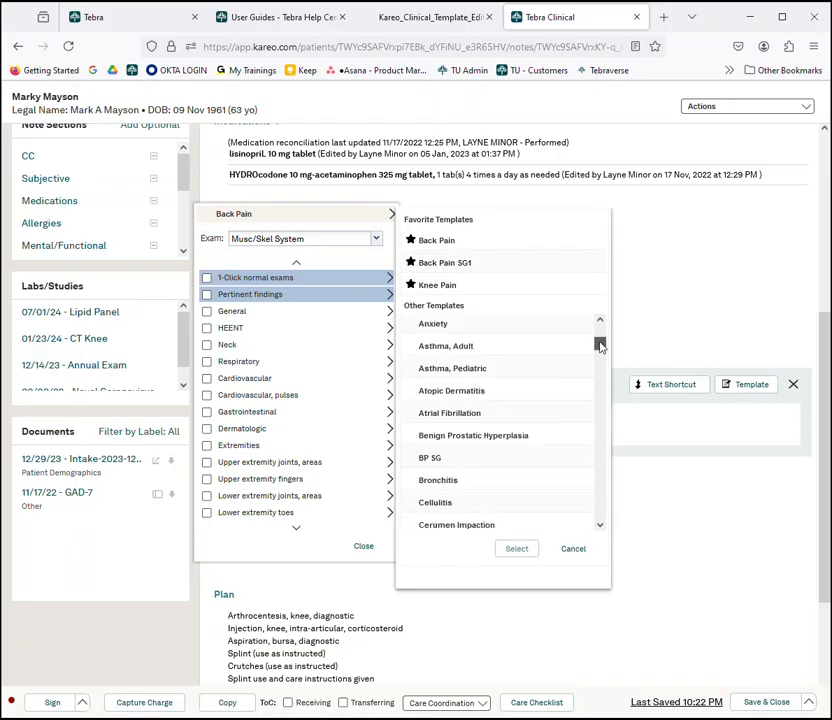
click(450, 460)
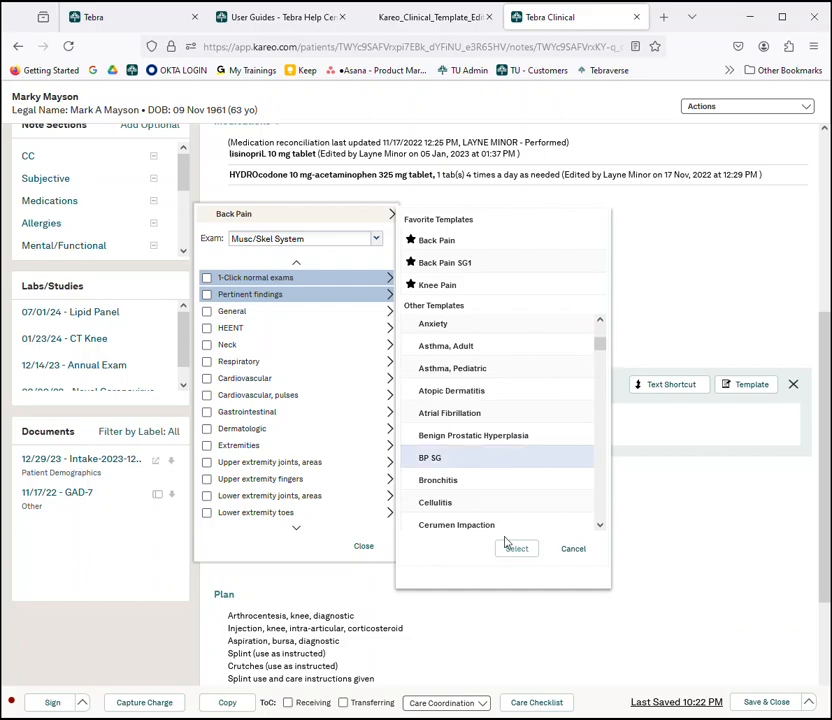
click(518, 552)
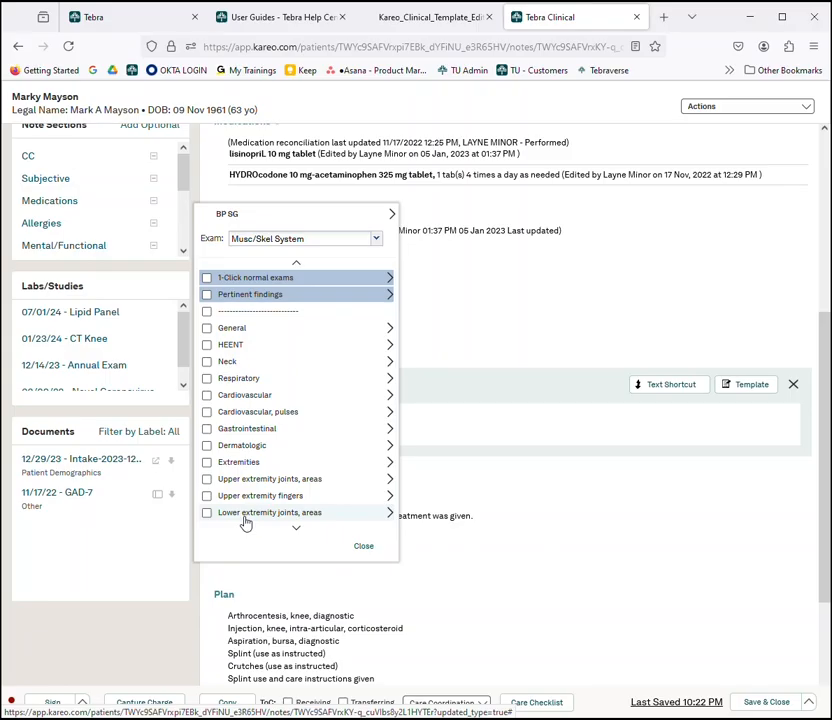
click(381, 330)
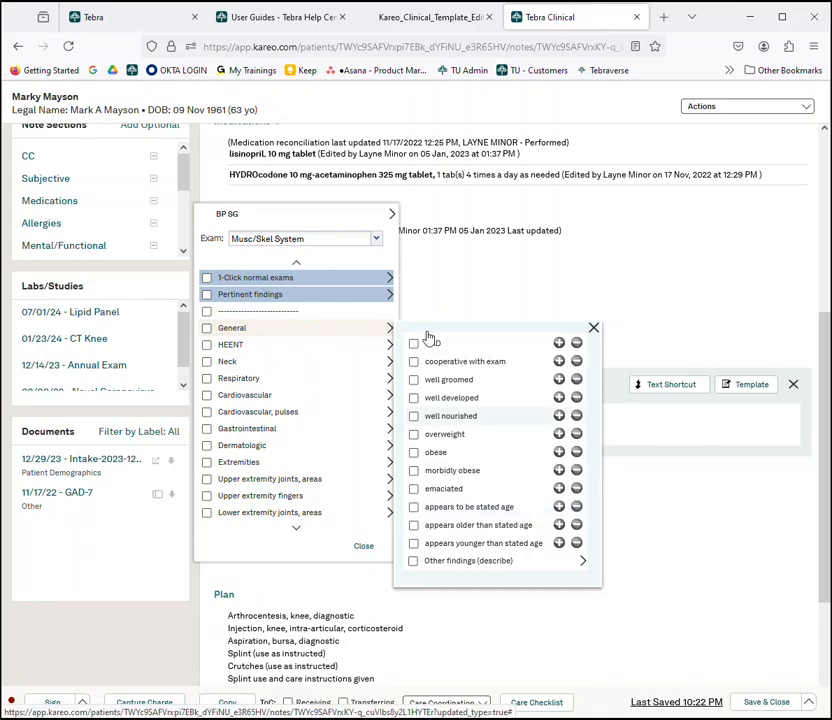
Compare Menu 1 of the BP SG template in the editor with the exam systems offered in the patient note.
click(124, 26)
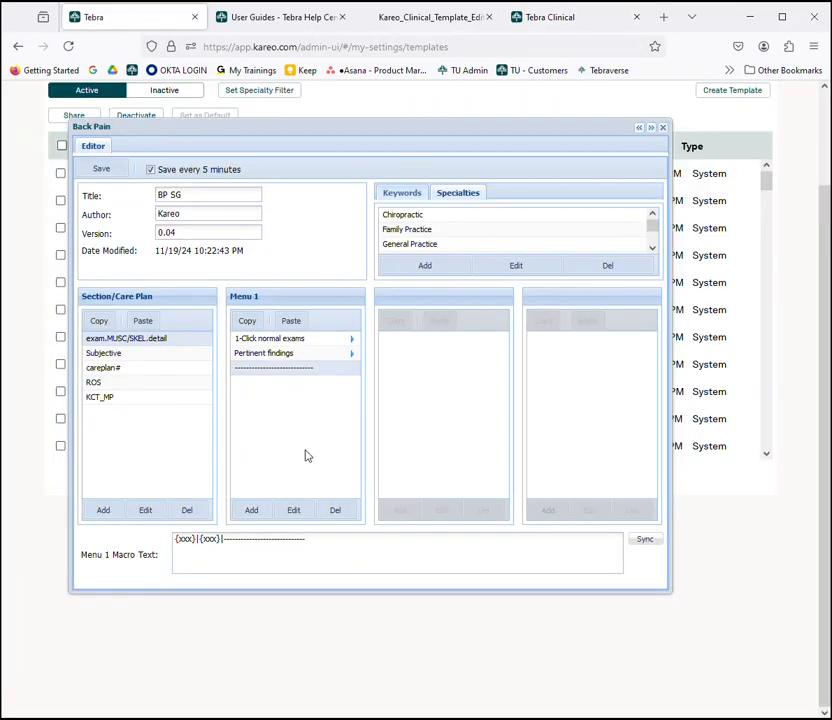
click(549, 26)
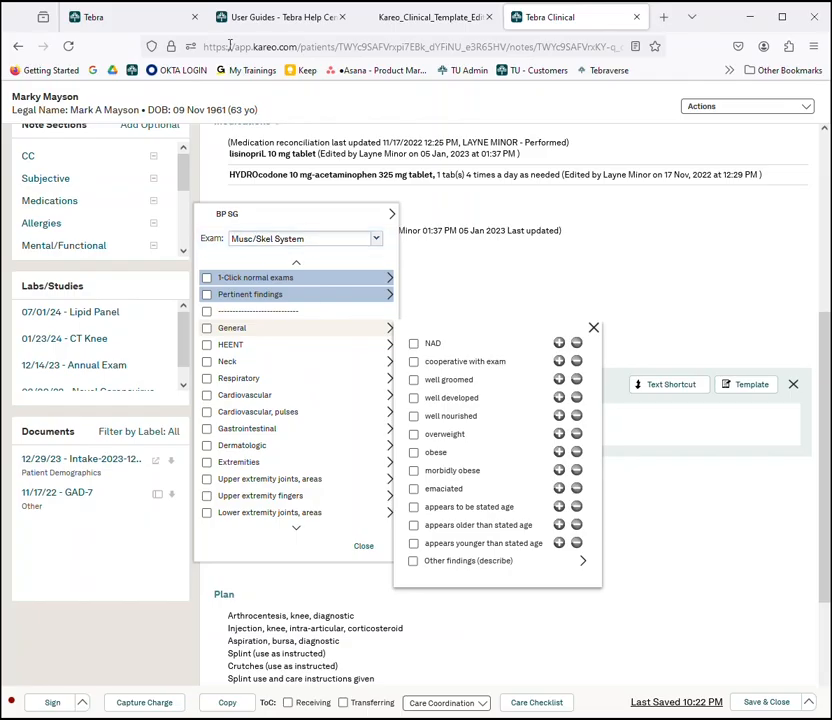
click(140, 28)
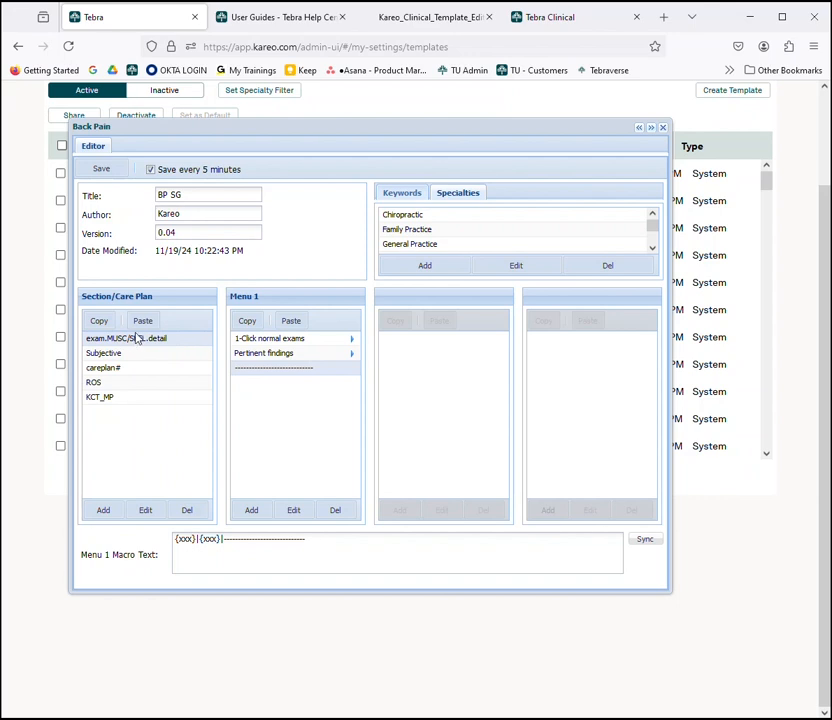
click(546, 20)
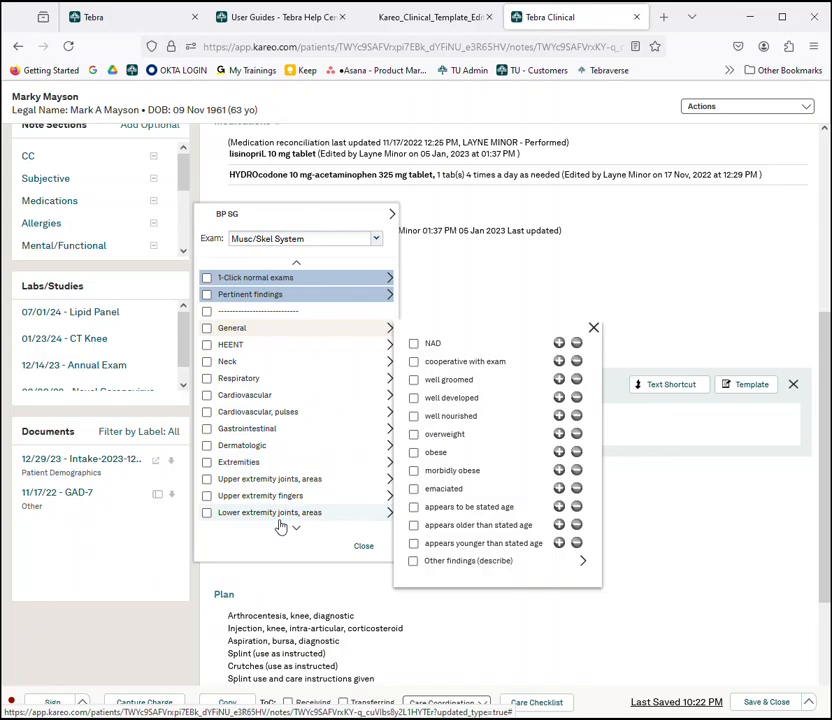
In the template settings, move the Back Pain editor window clear of the template list and look through the active templates.
click(118, 18)
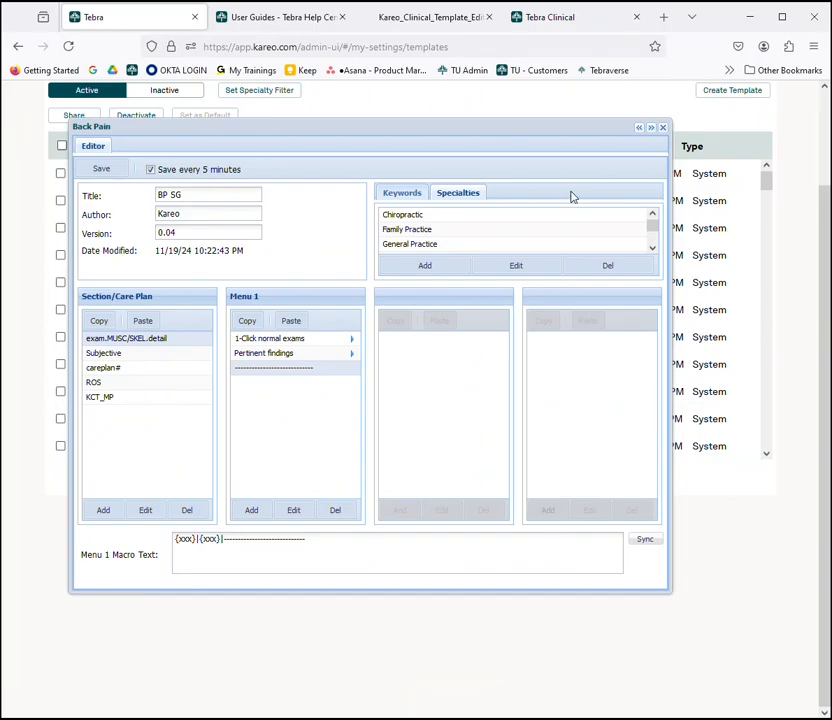
drag(500, 123, 582, 340)
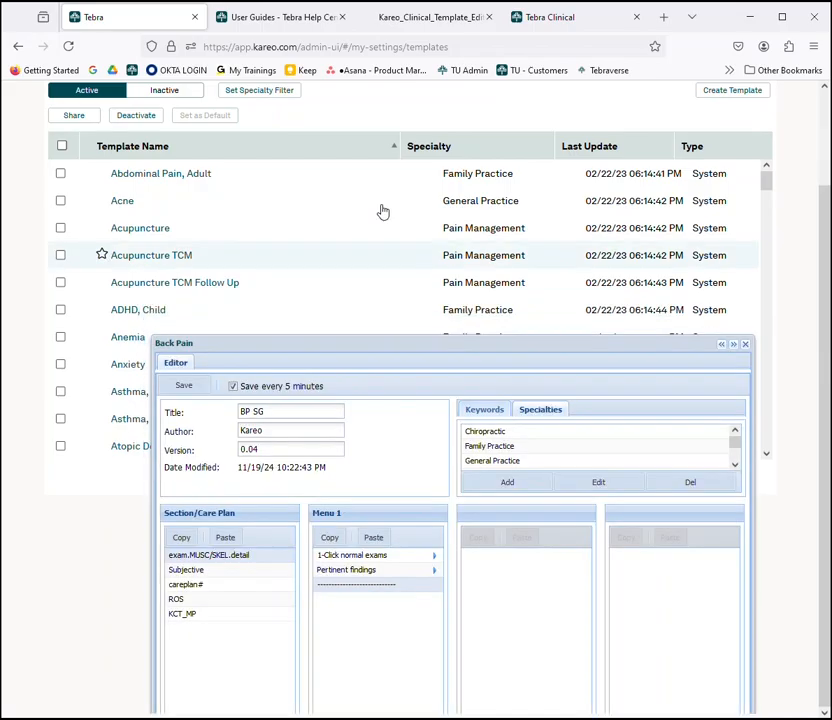
scroll(130, 228, down, 5)
scroll(130, 228, down, 10)
scroll(130, 226, down, 5)
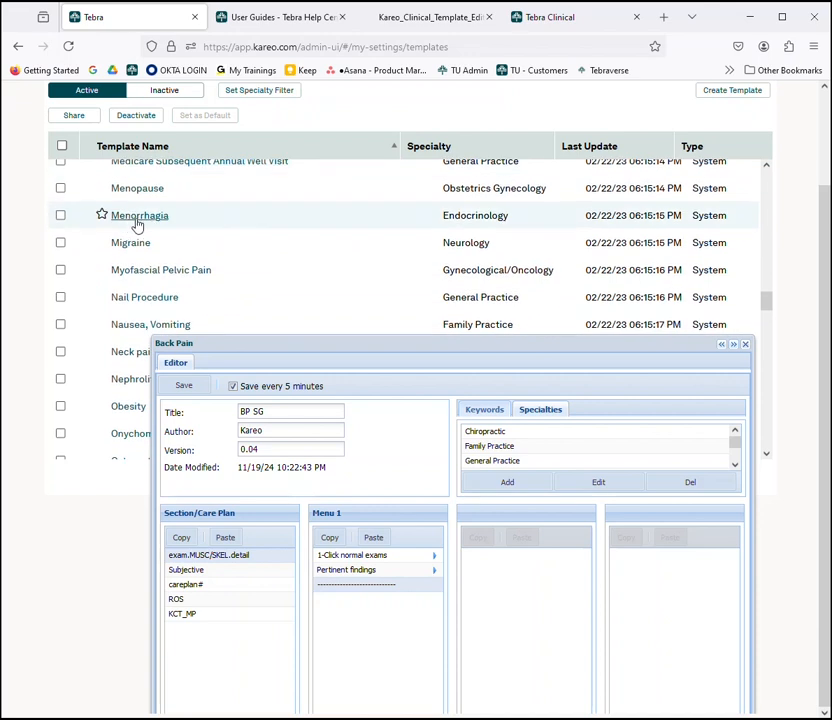
Find and open the MUSCSKEL Exam template among the inactive templates and display the Menu 1 items of its exam.MUSC/SKEL.detail section.
click(160, 92)
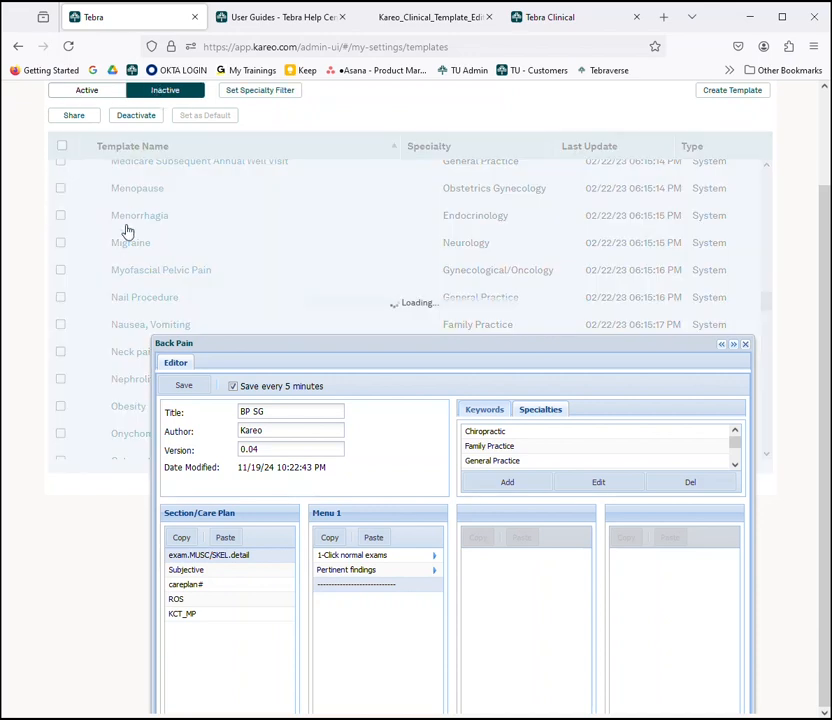
scroll(145, 240, down, 8)
scroll(145, 240, down, 10)
scroll(145, 240, down, 1)
scroll(145, 240, up, 2)
scroll(145, 240, down, 4)
scroll(145, 240, up, 3)
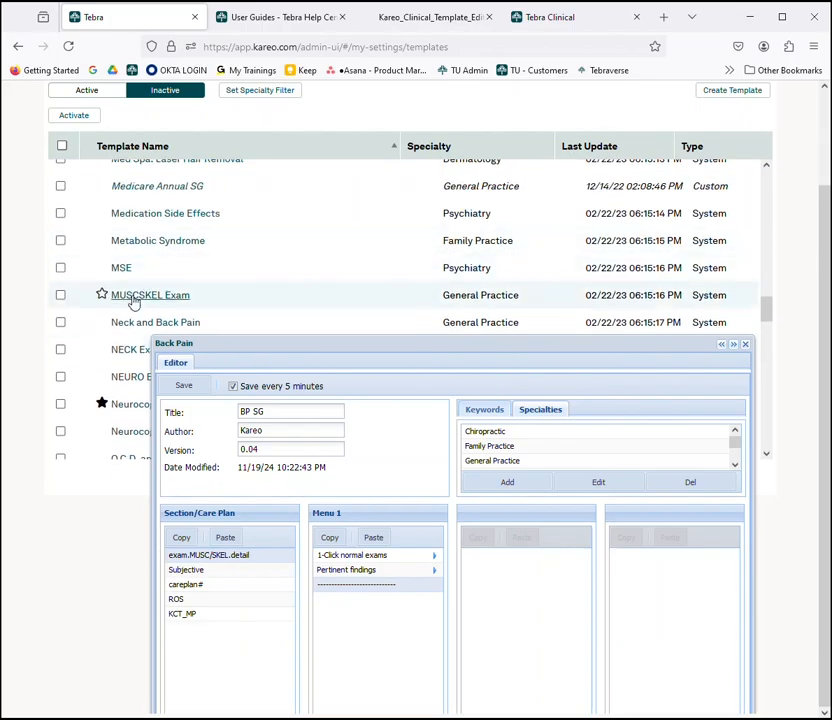
click(140, 295)
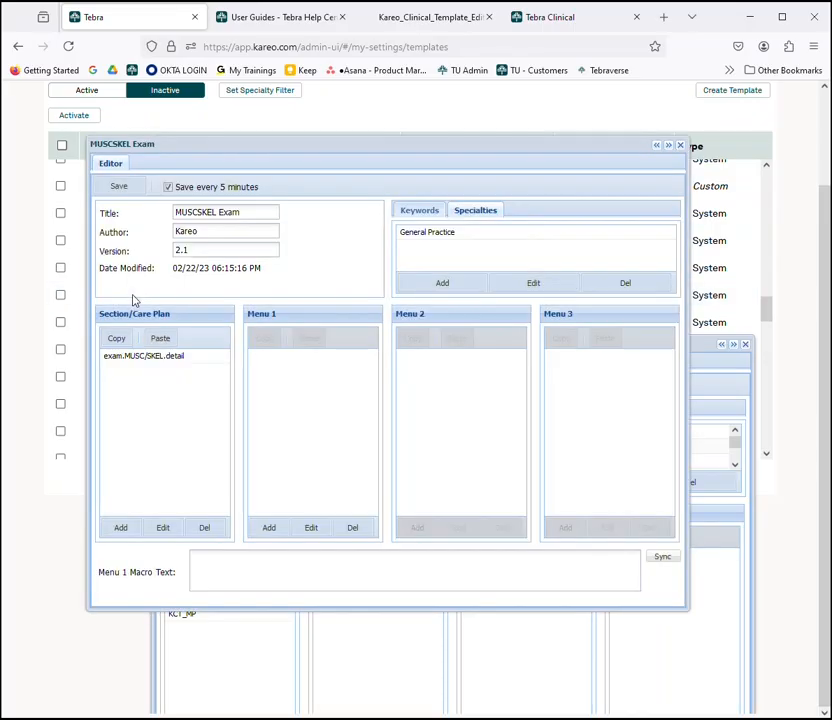
click(165, 359)
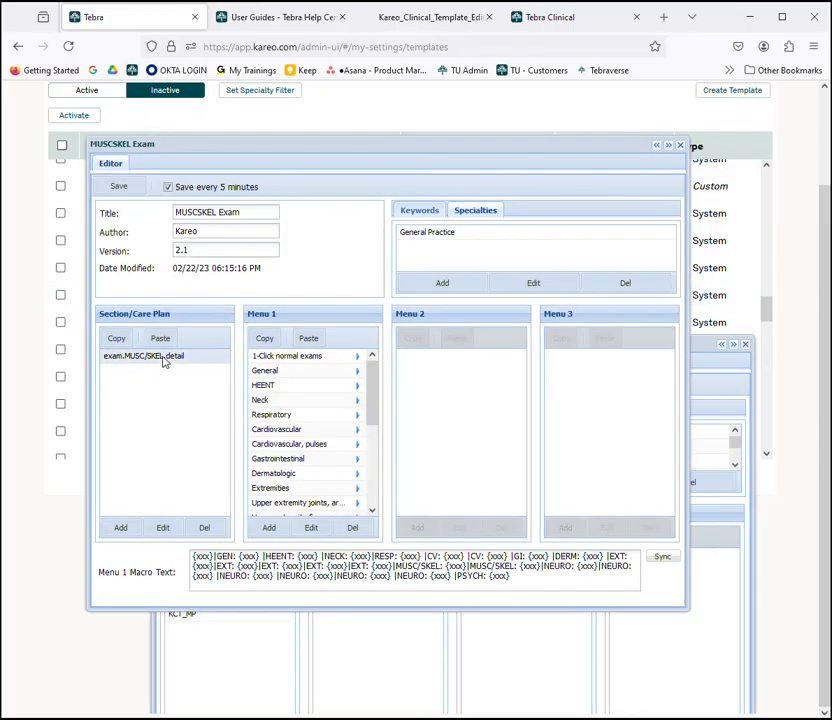
Arrange the Back Pain and MUSCSKEL Exam editor windows side by side.
click(668, 147)
click(337, 344)
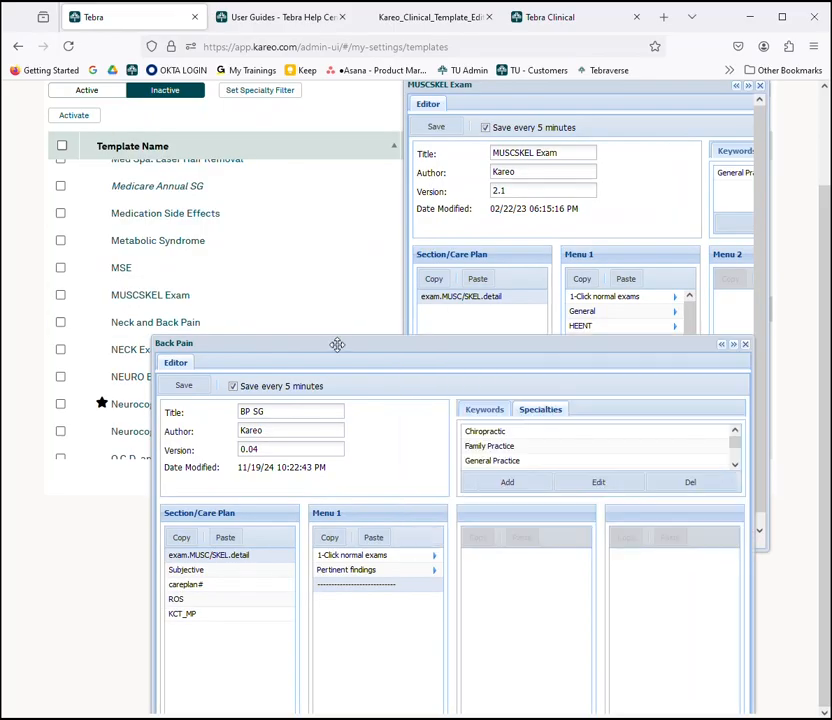
click(720, 345)
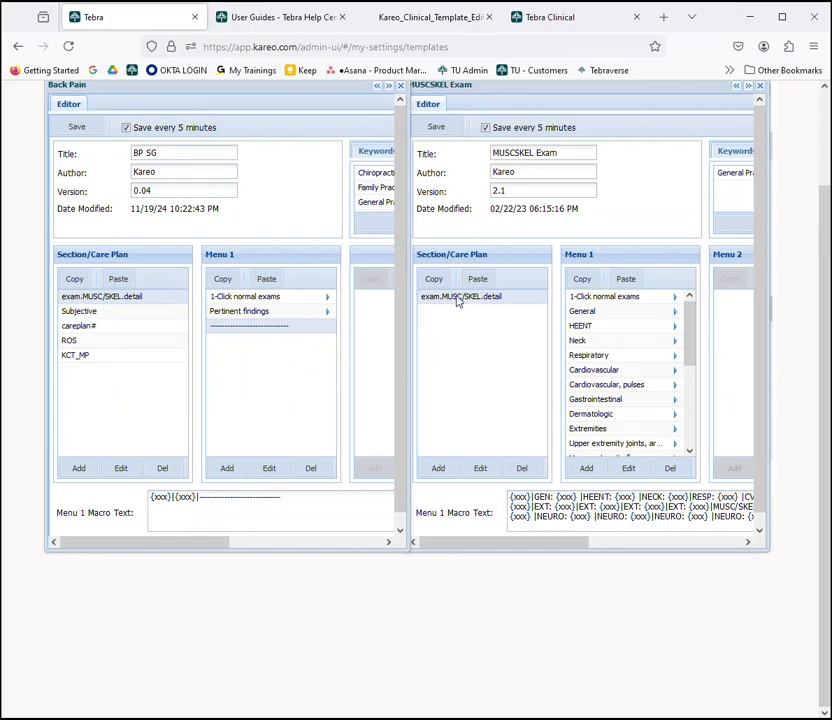
Copy the General and HEENT items from Menu 1 of MUSCSKEL Exam into Menu 1 of the BP SG template.
click(601, 312)
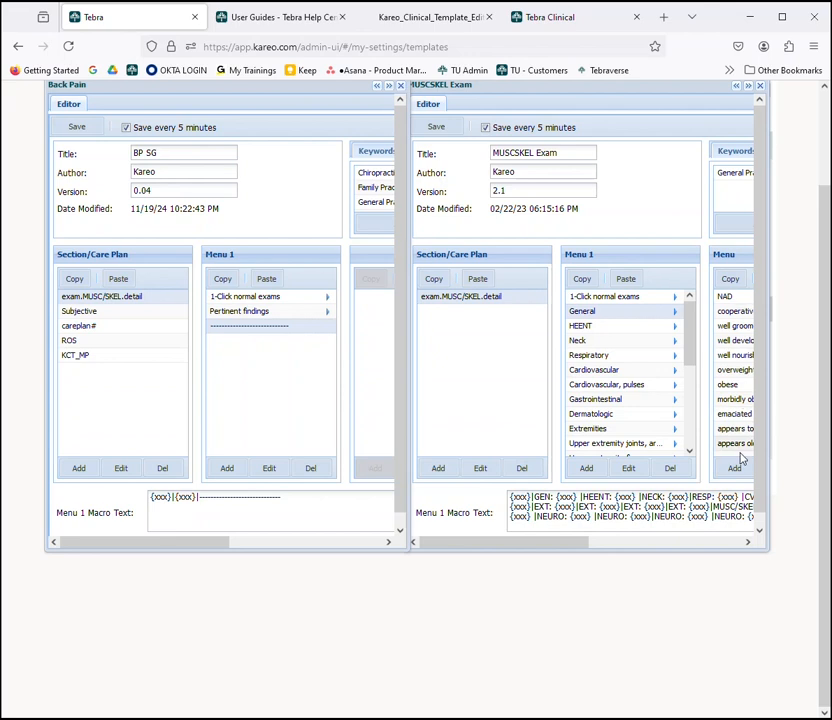
click(583, 281)
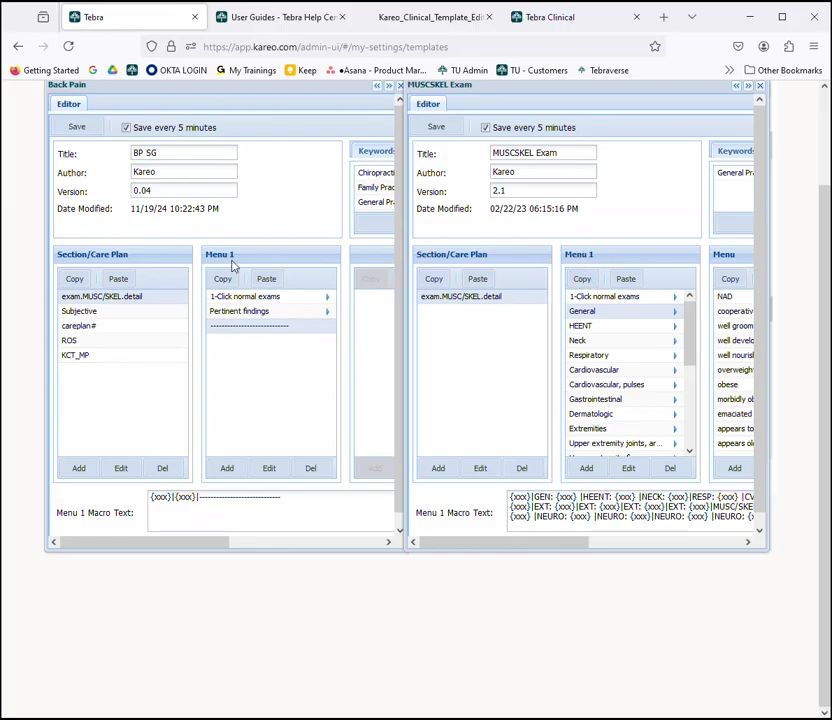
click(267, 281)
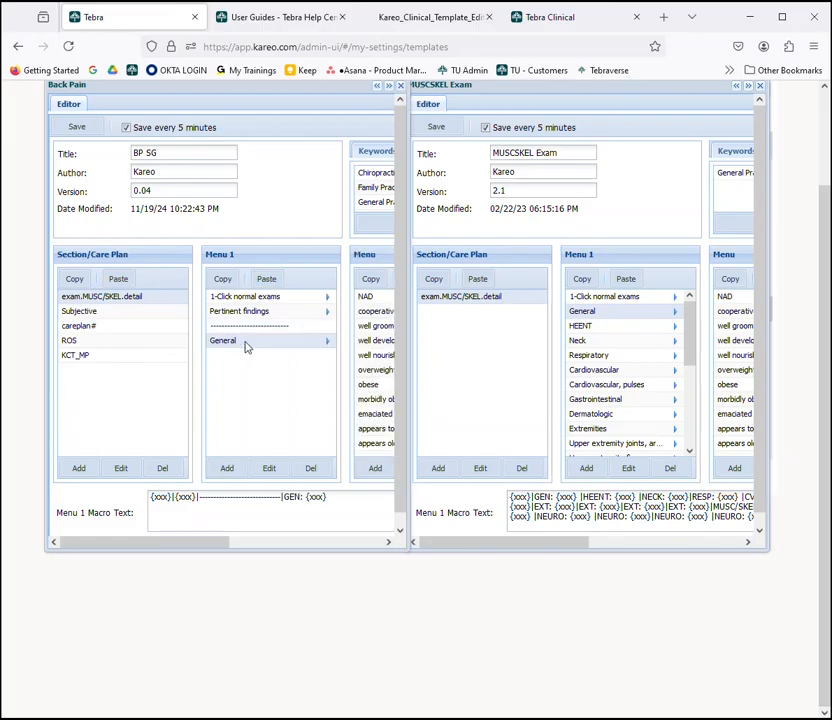
click(577, 327)
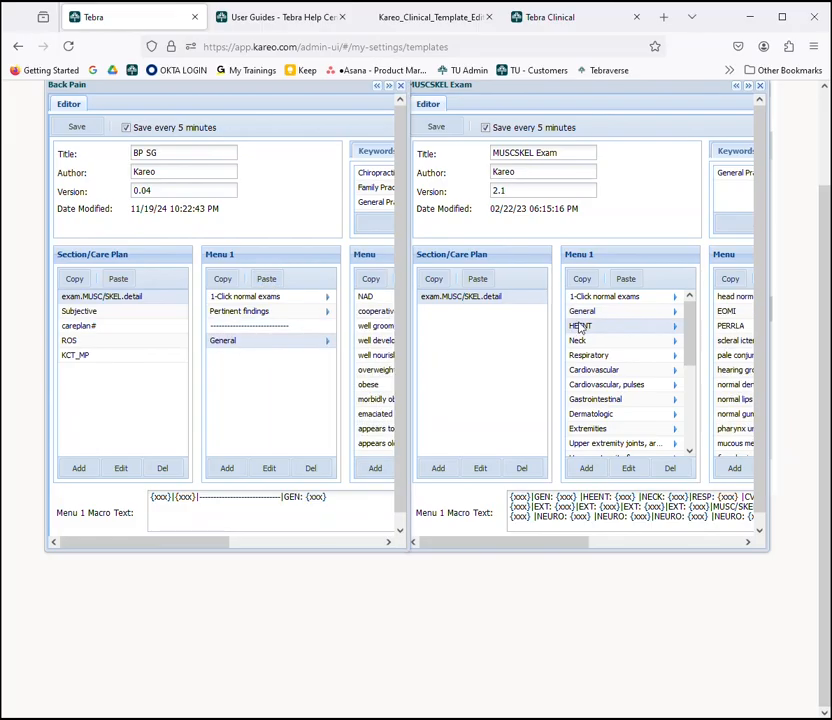
click(266, 281)
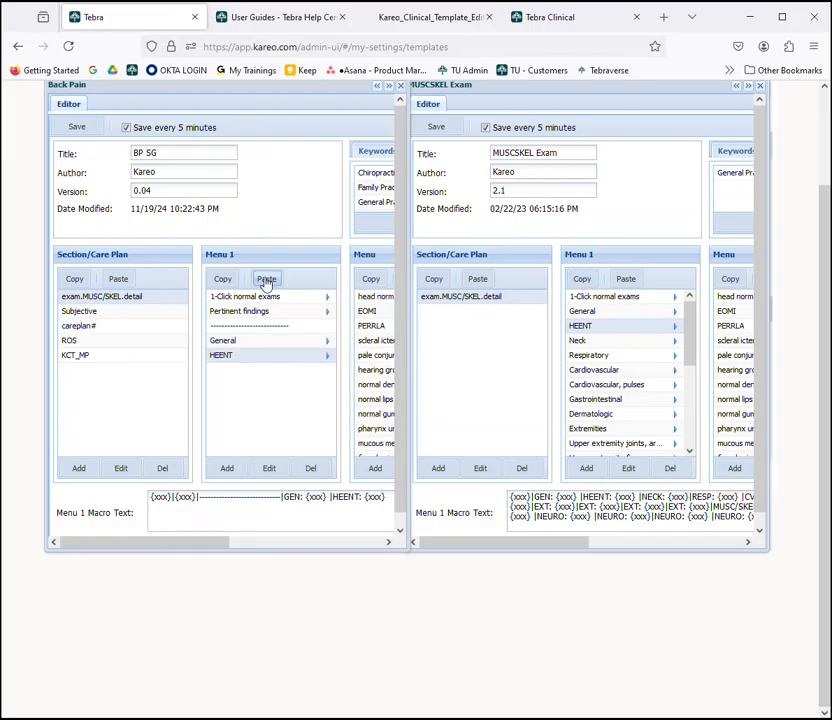
Copy the Neck item from MUSCSKEL Exam into Menu 1 of BP SG, close the MUSCSKEL Exam editor and save BP SG.
click(577, 342)
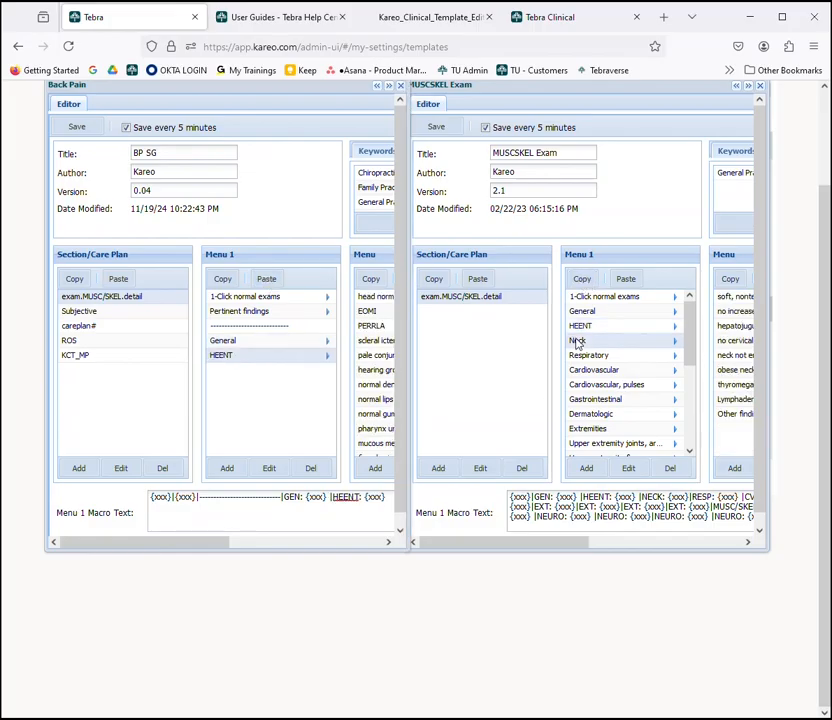
click(273, 279)
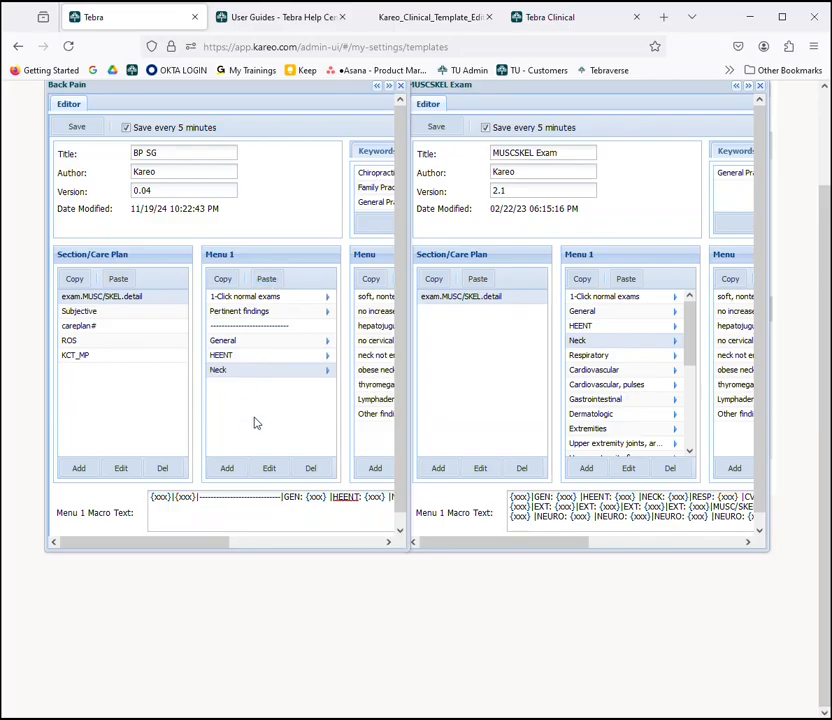
click(761, 87)
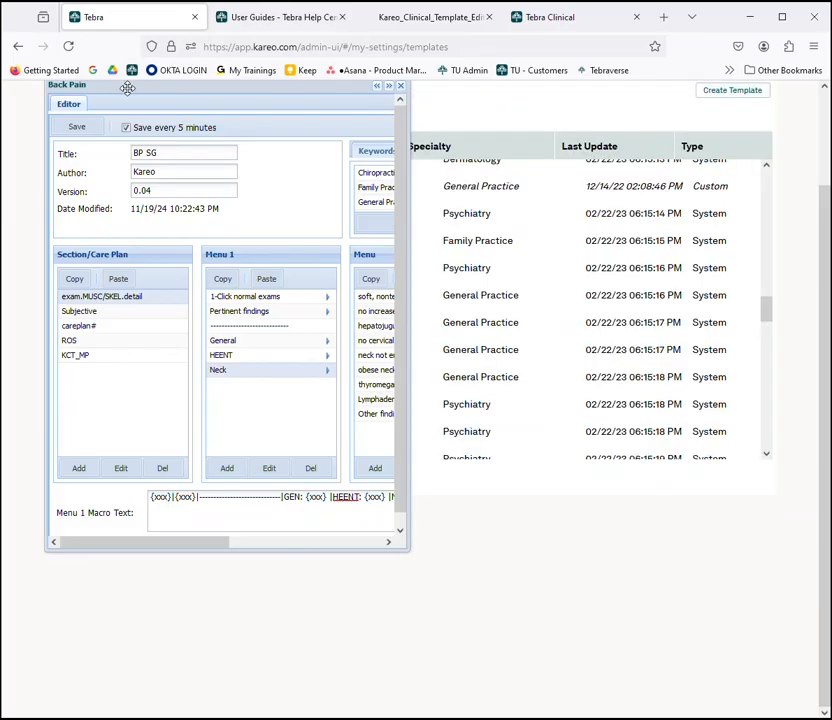
click(79, 131)
Switch to the patient note, close its open template window, reload the note and open the Objective section for editing.
click(572, 18)
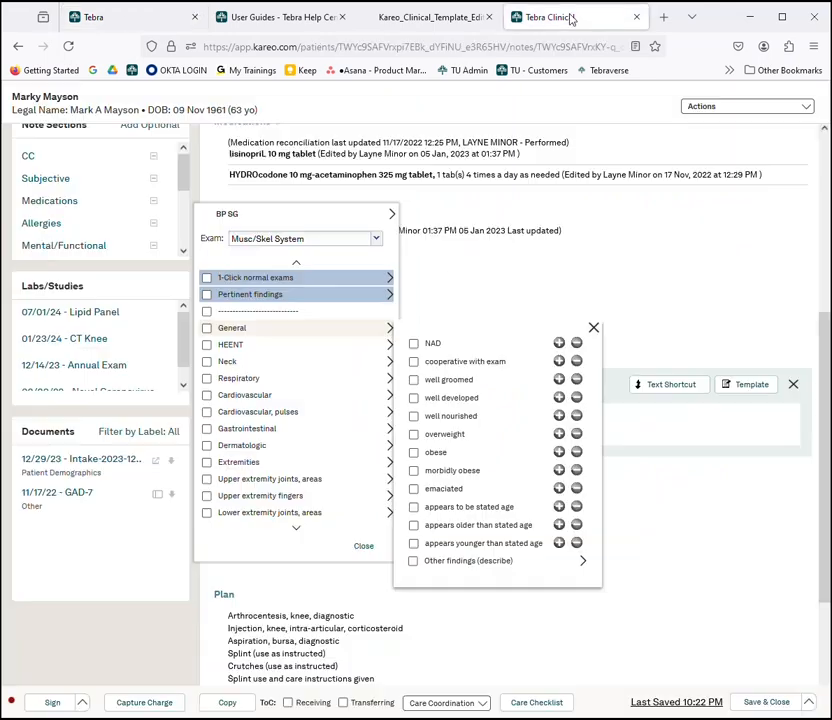
click(363, 545)
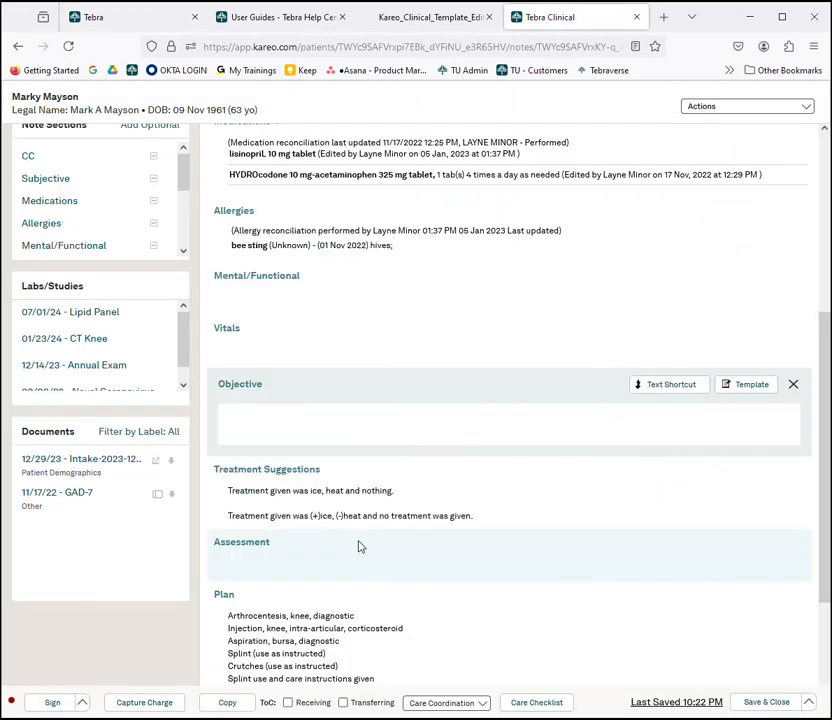
click(67, 45)
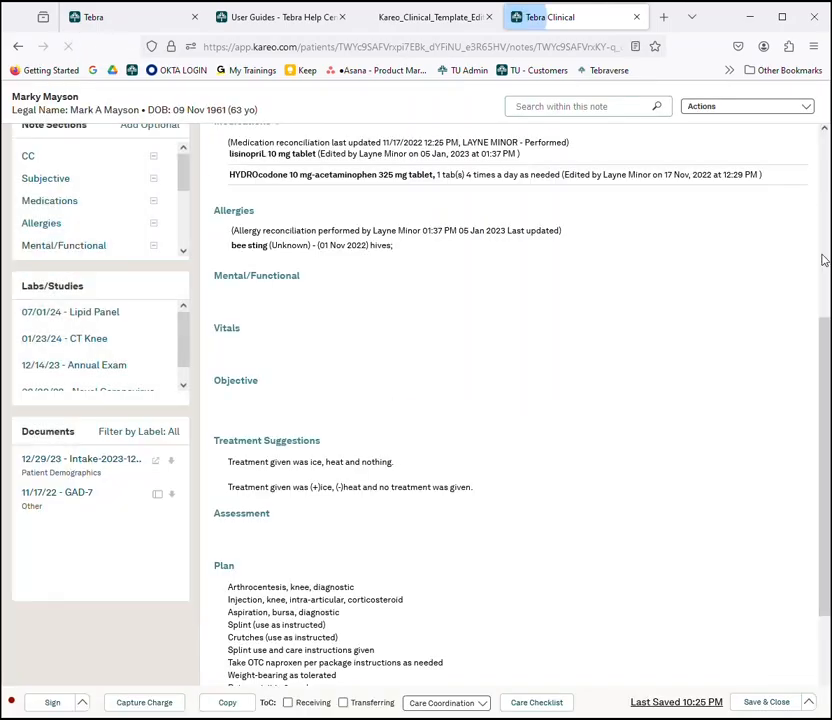
click(247, 383)
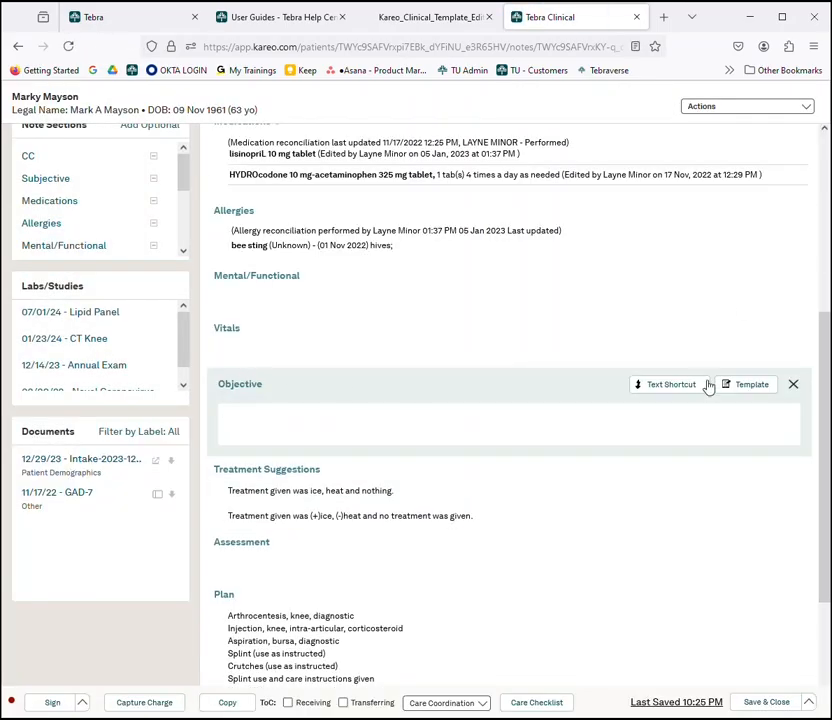
Load the BP SG template for the Objective section and display the findings of both General items in the exam menu.
click(760, 389)
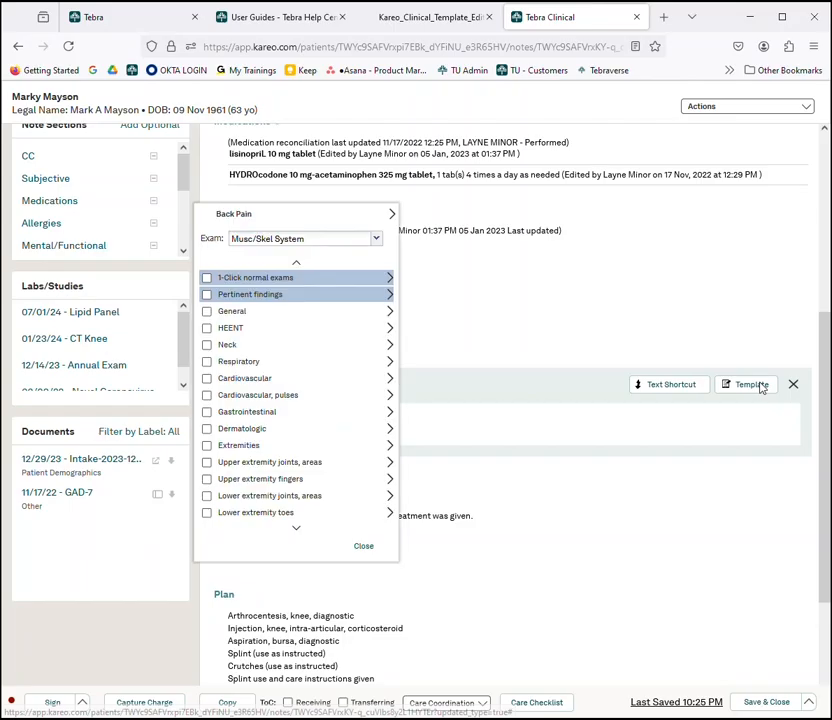
click(366, 220)
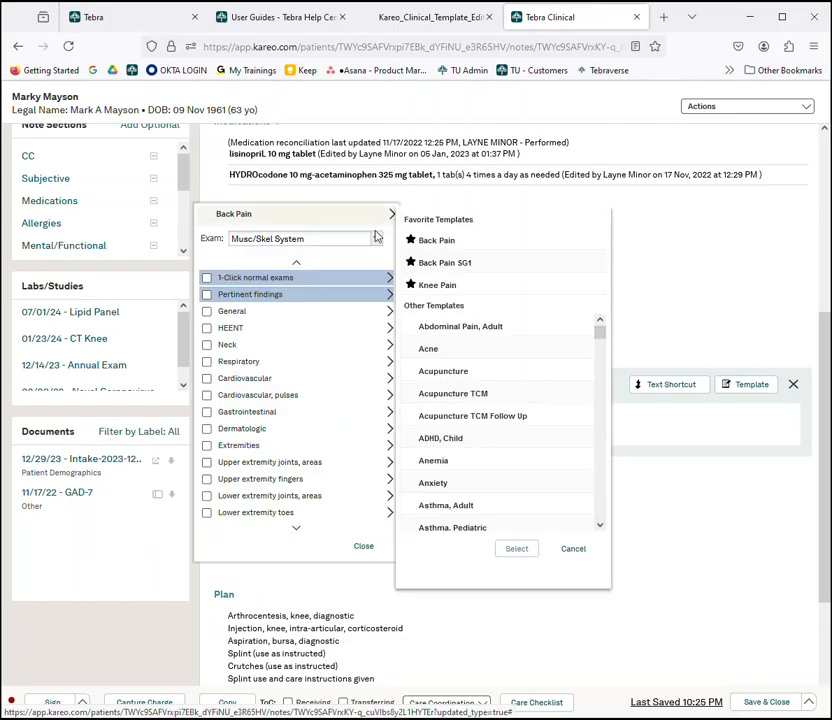
scroll(487, 418, down, 3)
click(429, 441)
click(517, 550)
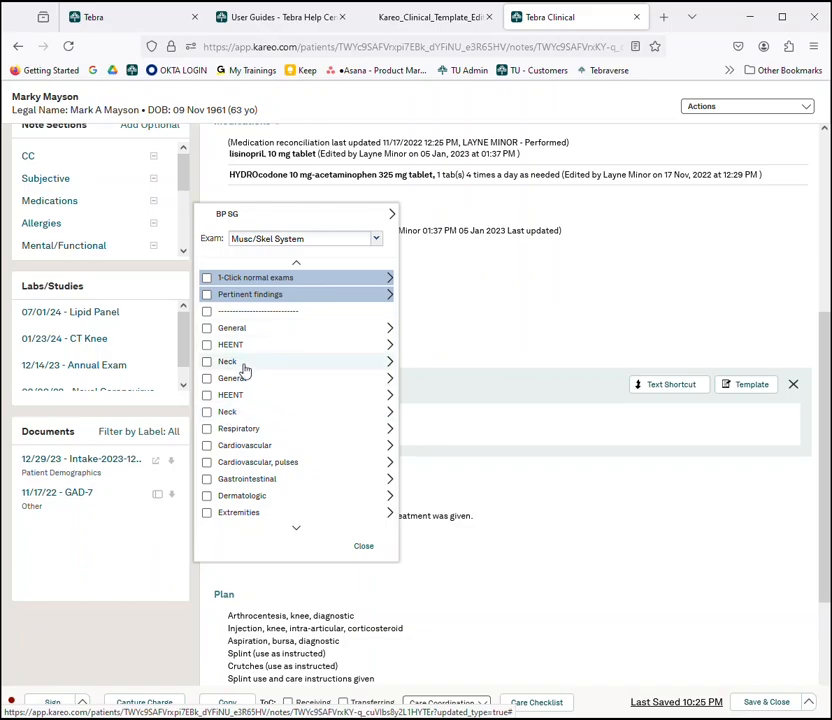
click(370, 333)
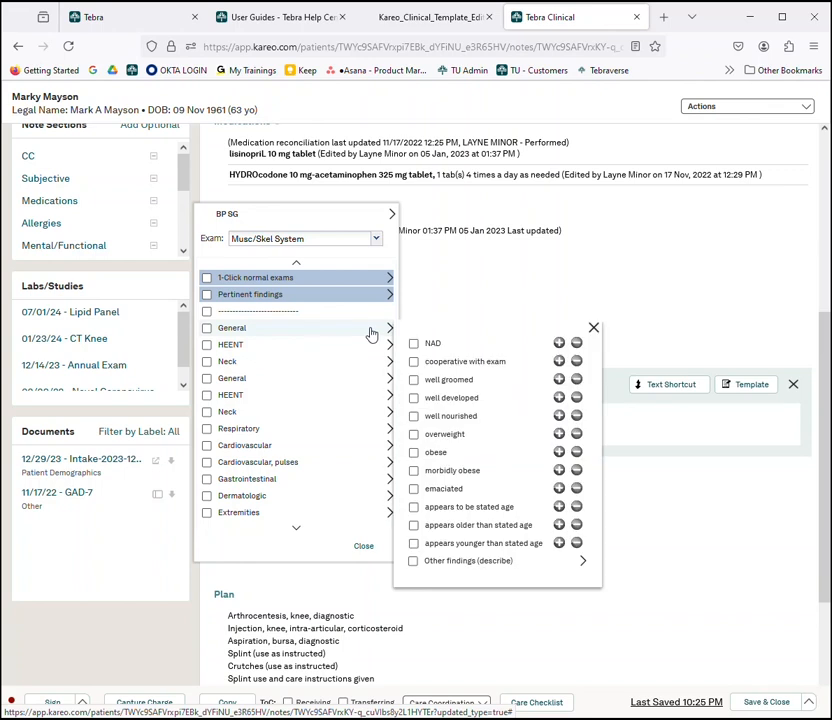
click(311, 386)
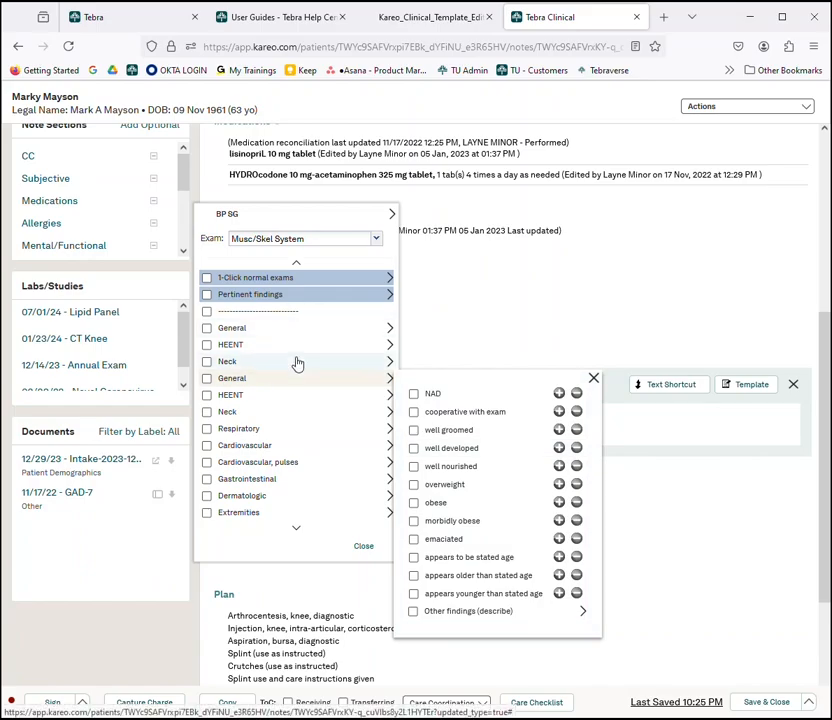
Back in the BP SG editor, delete "well developed" from the General item's menu and move "overweight" directly below NAD.
key(ctrl+1)
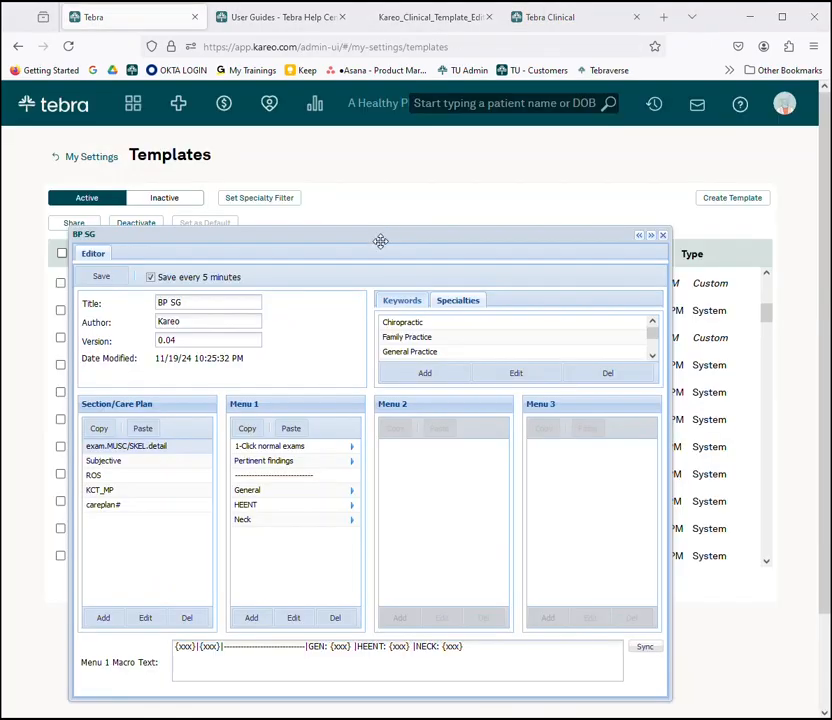
click(300, 491)
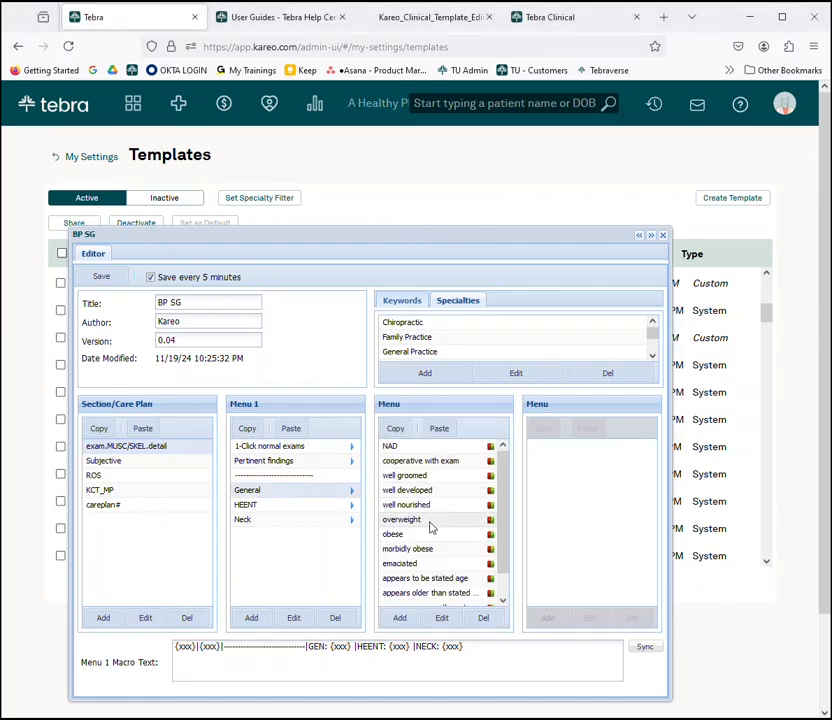
click(408, 490)
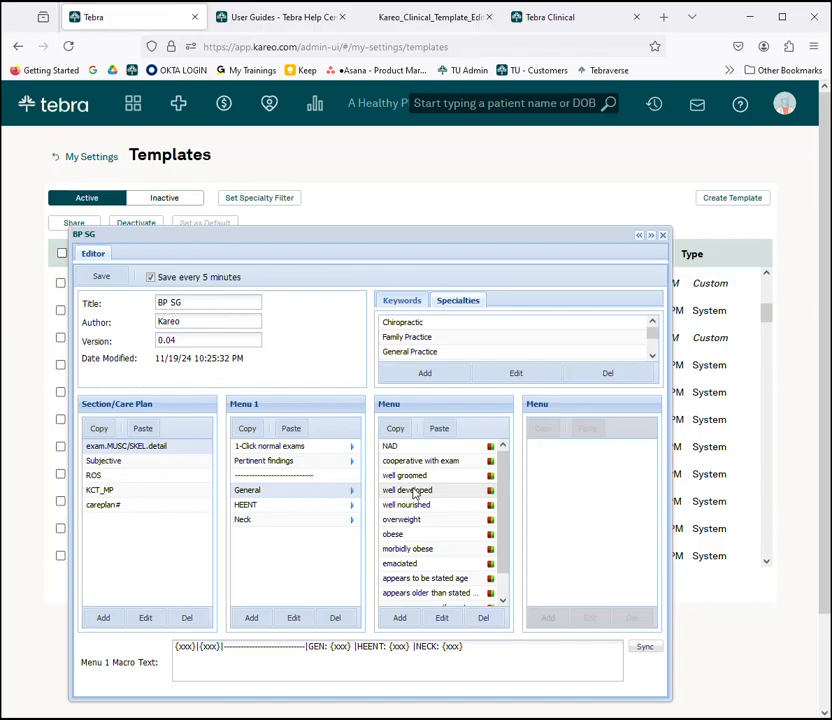
click(485, 622)
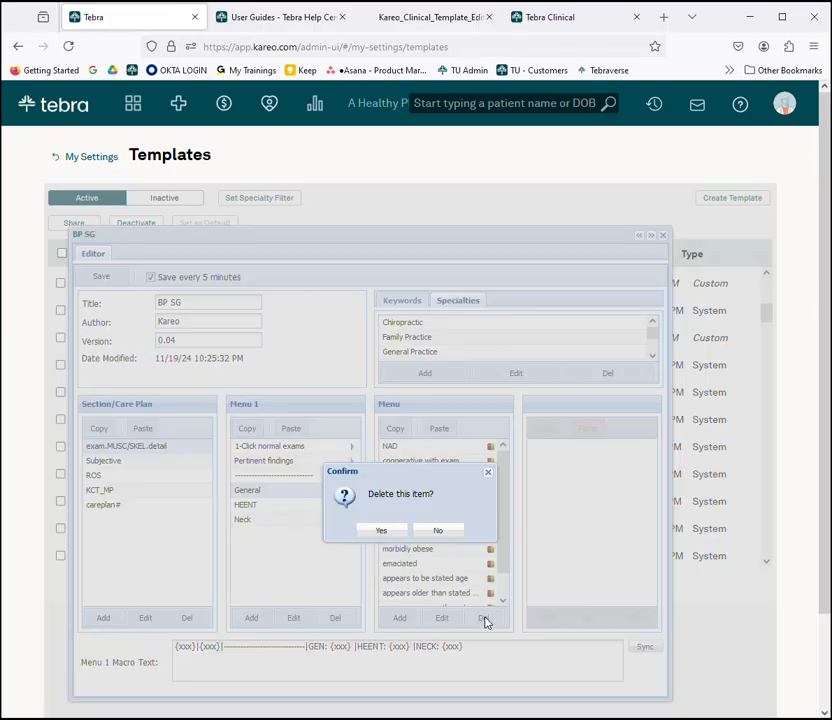
click(387, 535)
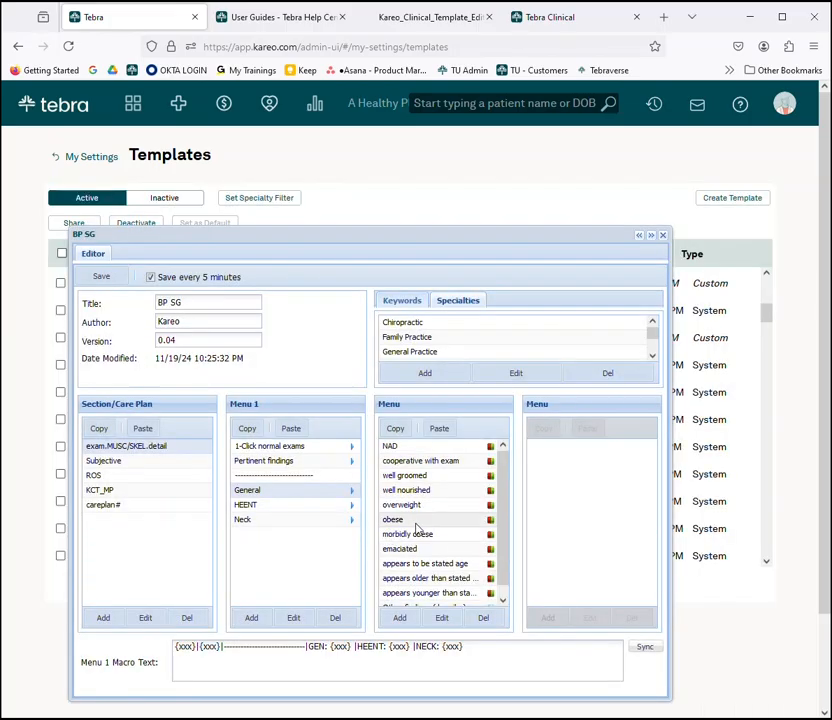
drag(418, 506, 416, 464)
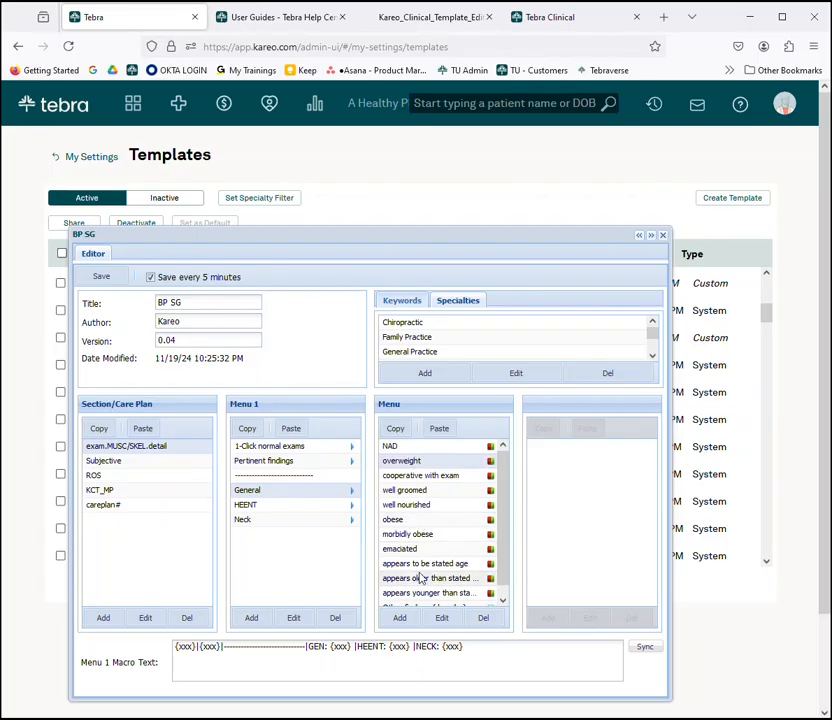
Duplicate the dashed separator of Menu 1 below the Neck item and save the BP SG template.
click(267, 478)
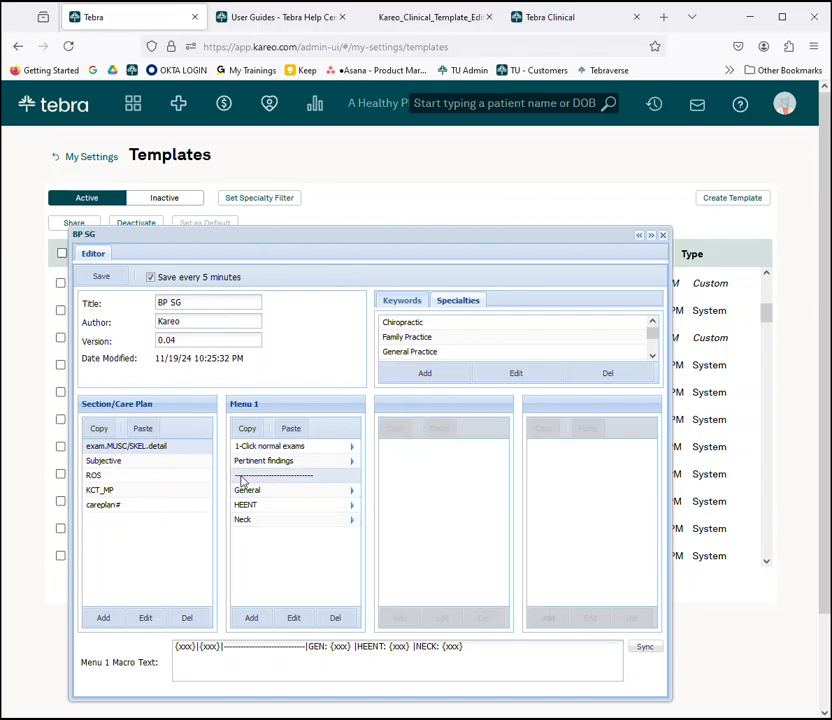
click(243, 431)
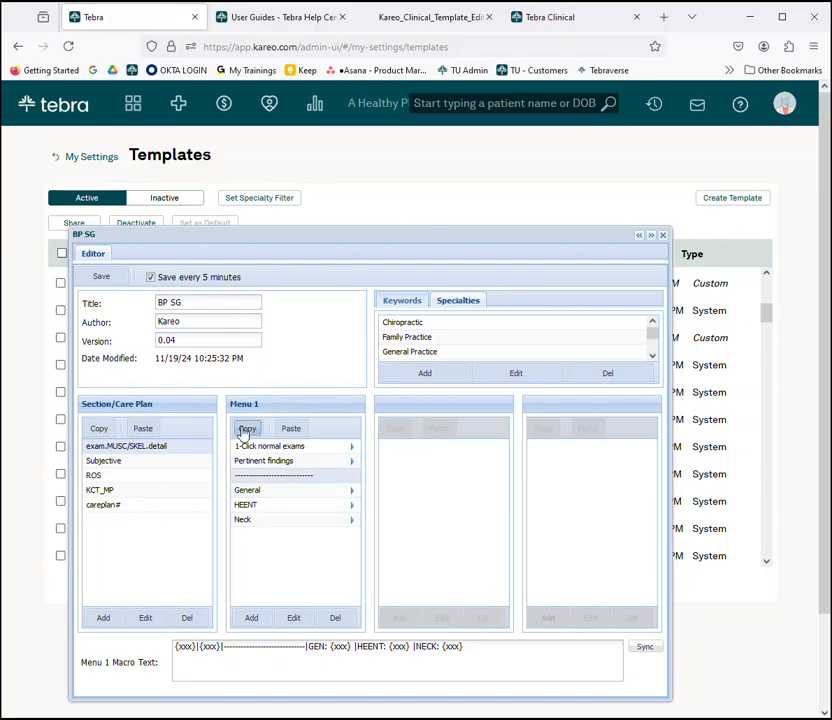
click(291, 430)
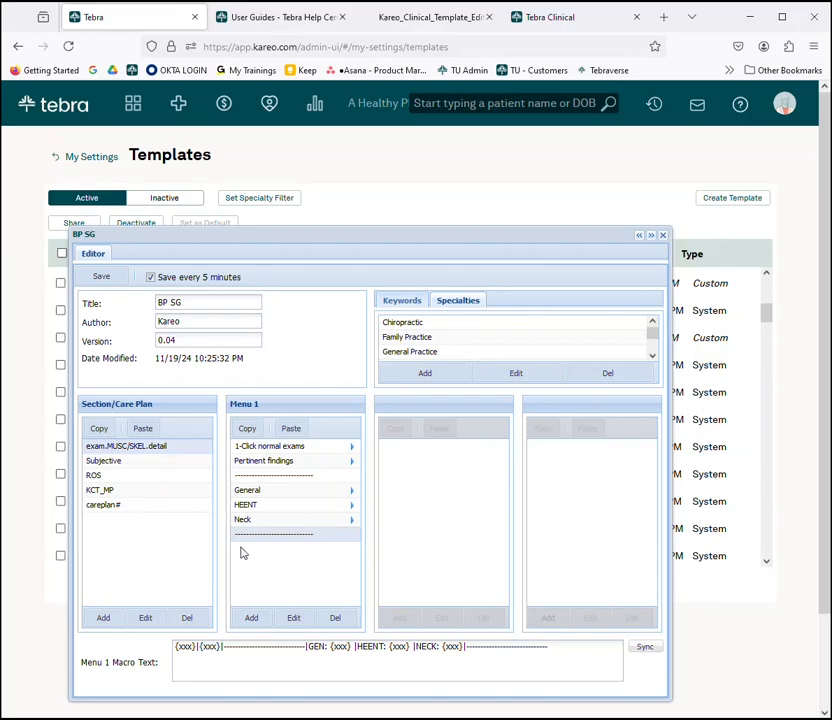
click(101, 279)
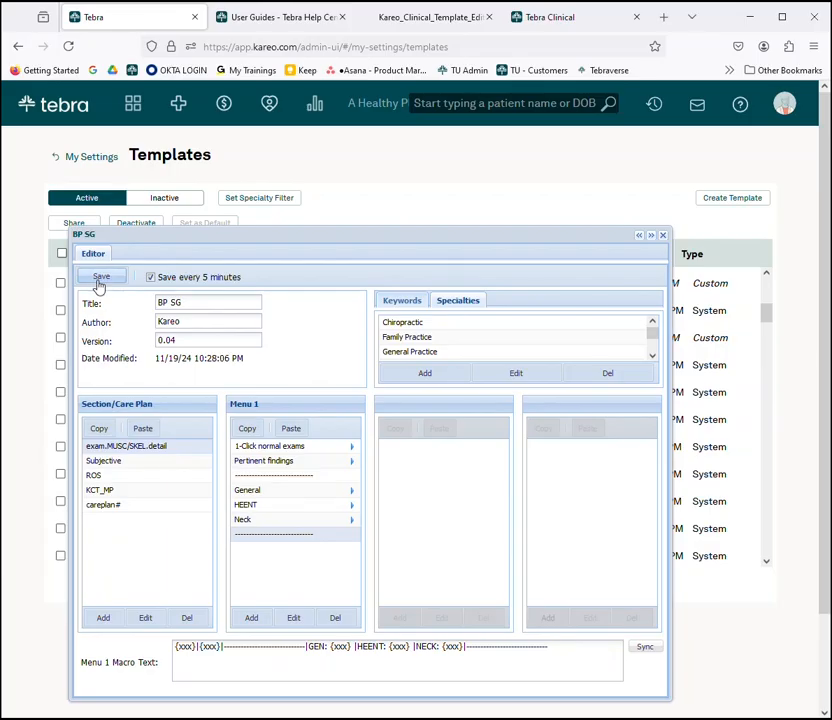
Return to the patient note, reload it without the old template window and open the template window for the Objective section.
click(570, 19)
click(364, 545)
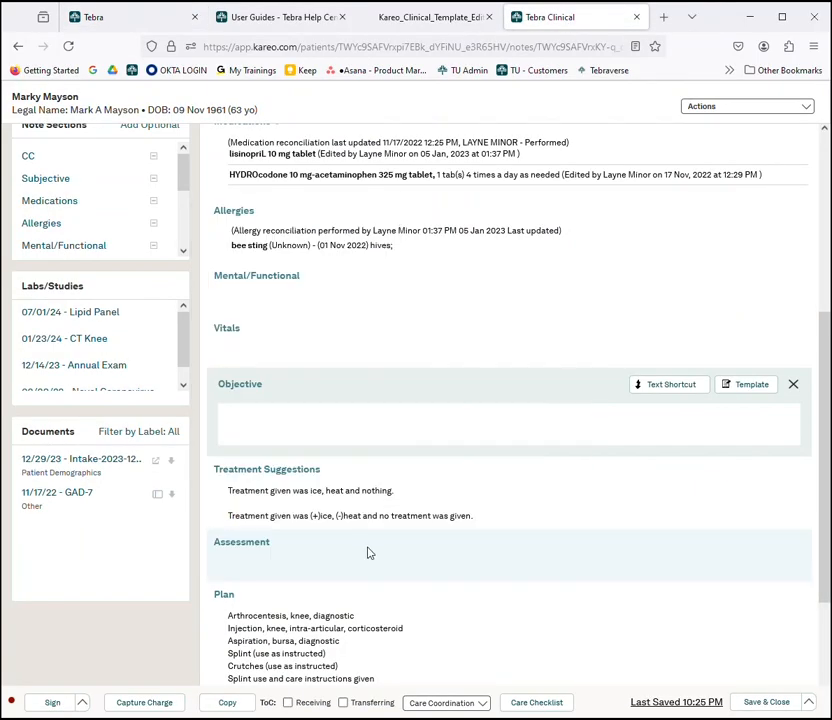
click(68, 46)
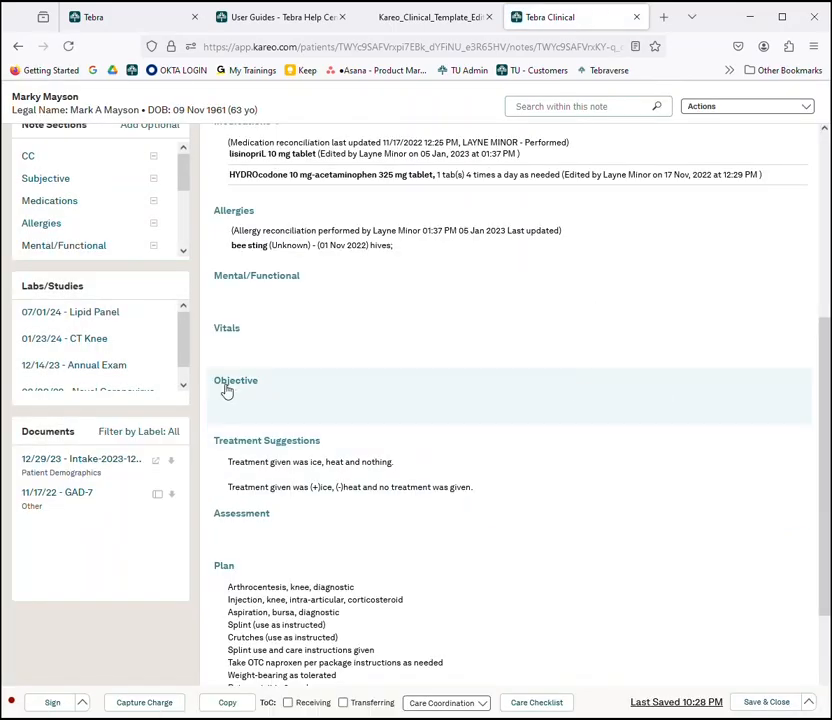
click(224, 384)
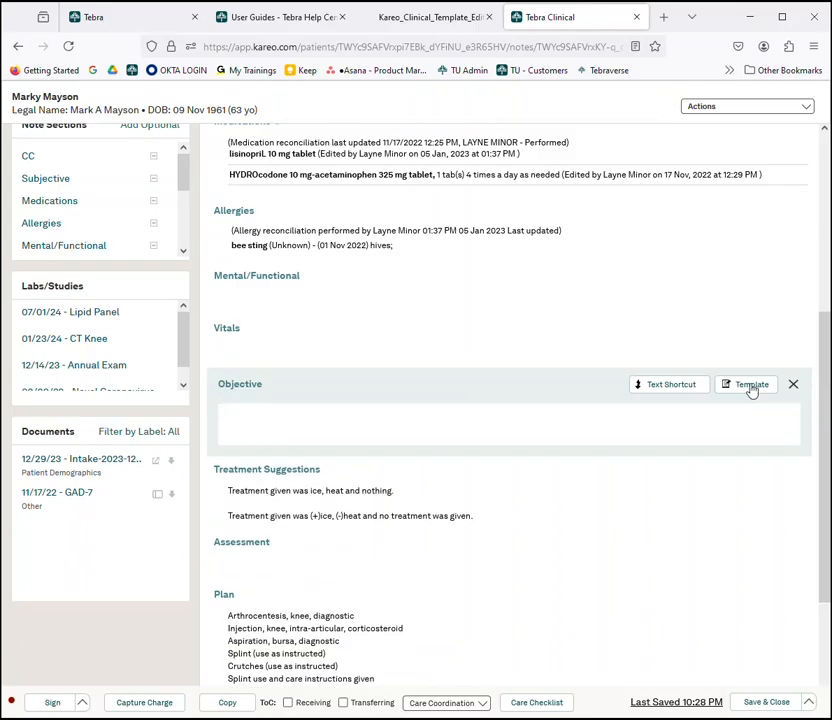
click(752, 385)
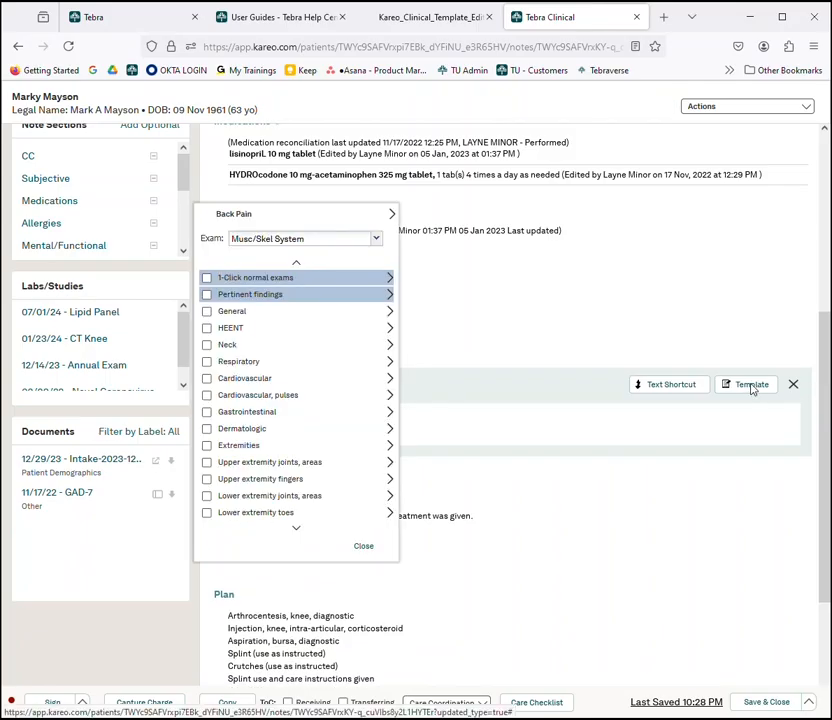
Replace the Back Pain template with BP SG from the other templates.
click(375, 218)
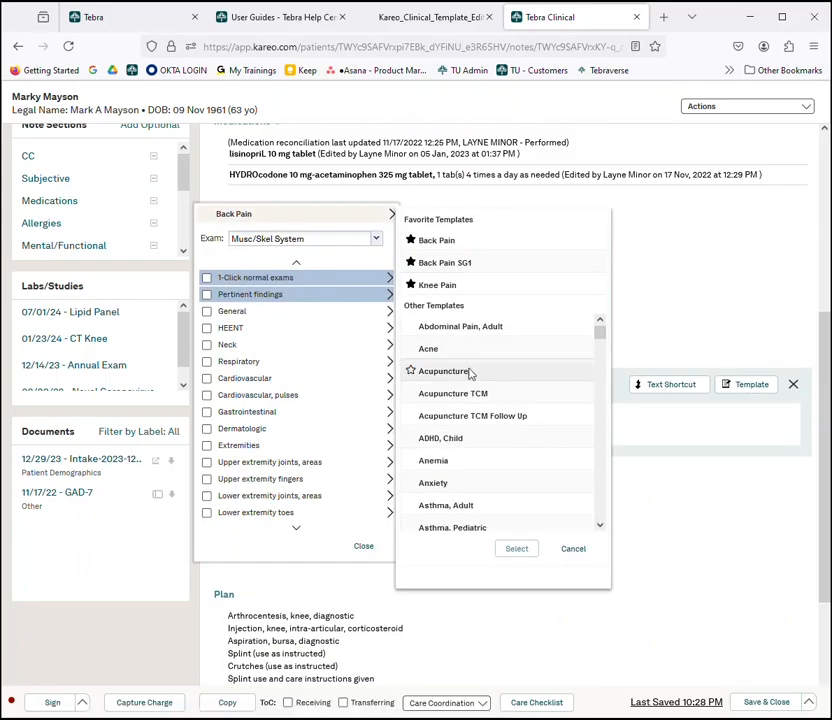
scroll(472, 372, down, 2)
scroll(474, 374, down, 3)
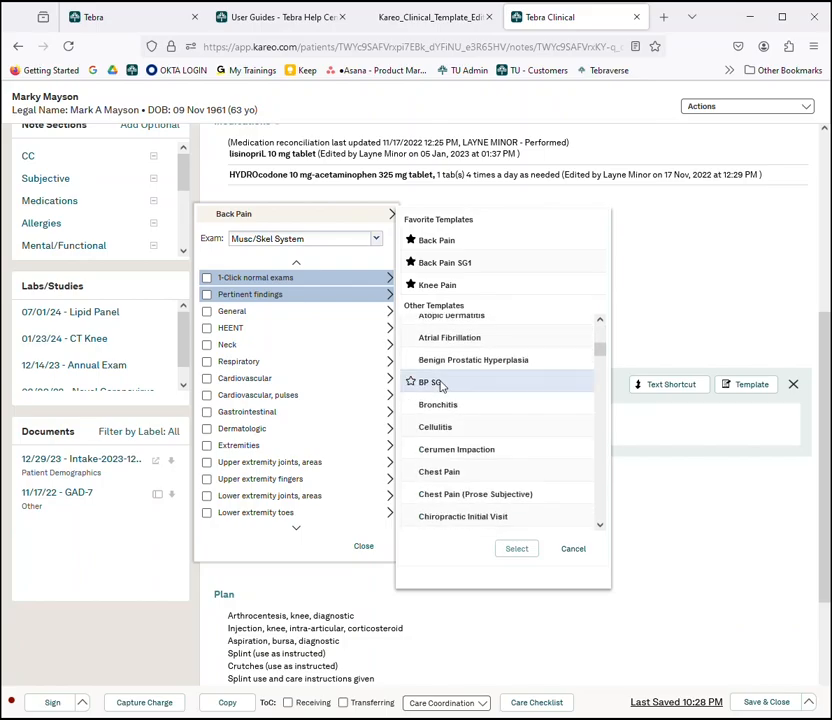
click(432, 382)
click(515, 549)
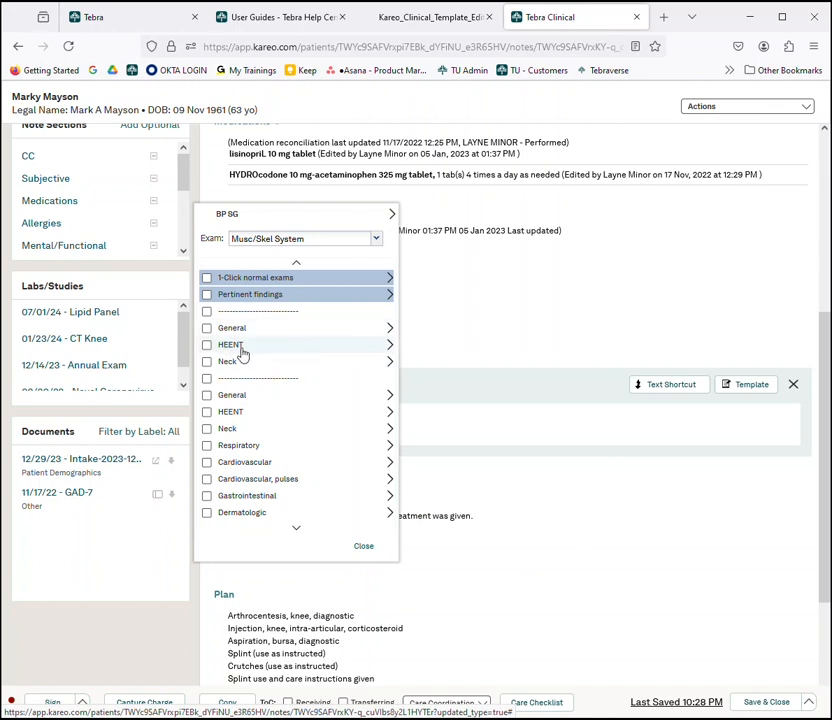
Mark "overweight" as positive under the first General item and close the template window to add it to the Objective section.
click(323, 337)
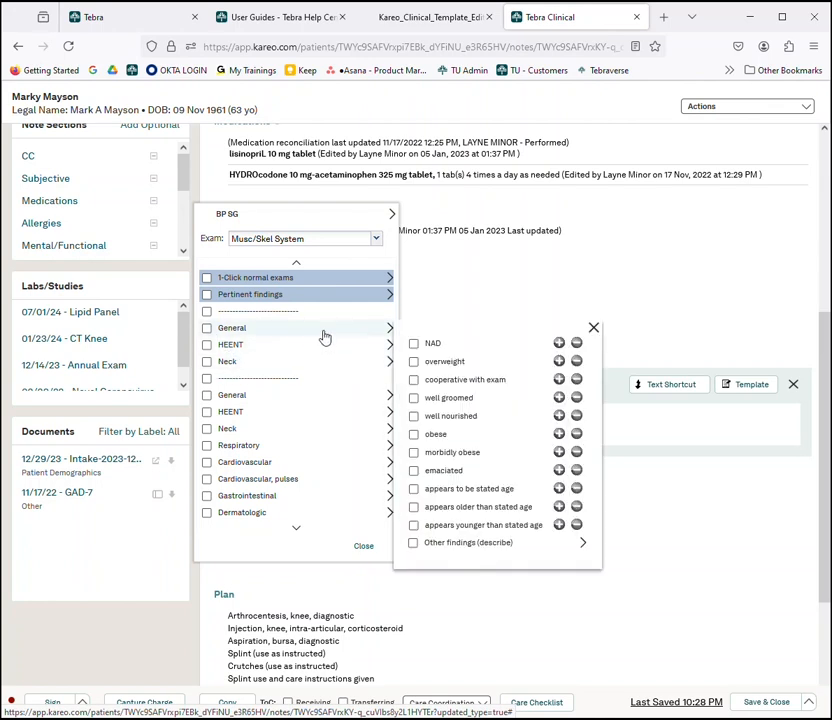
click(559, 361)
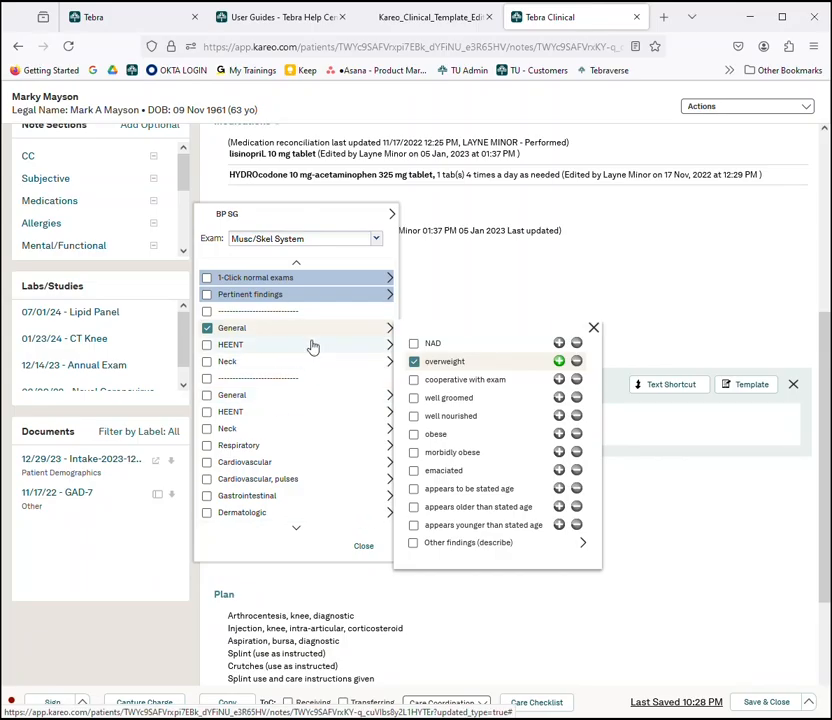
click(363, 548)
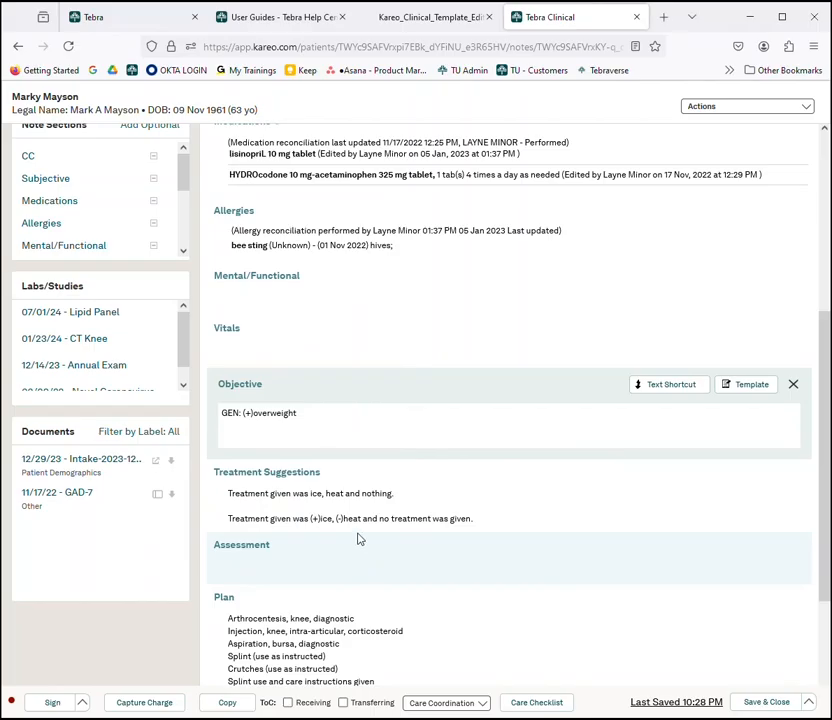
Return to the BP SG editor and display the Patient instructions checkbox list of the careplan# section.
click(124, 15)
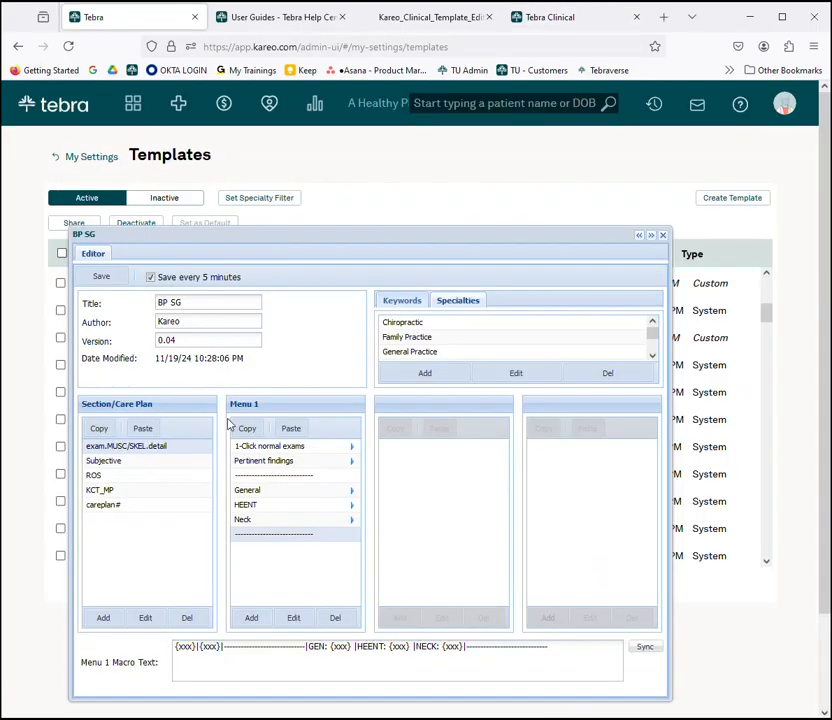
click(126, 508)
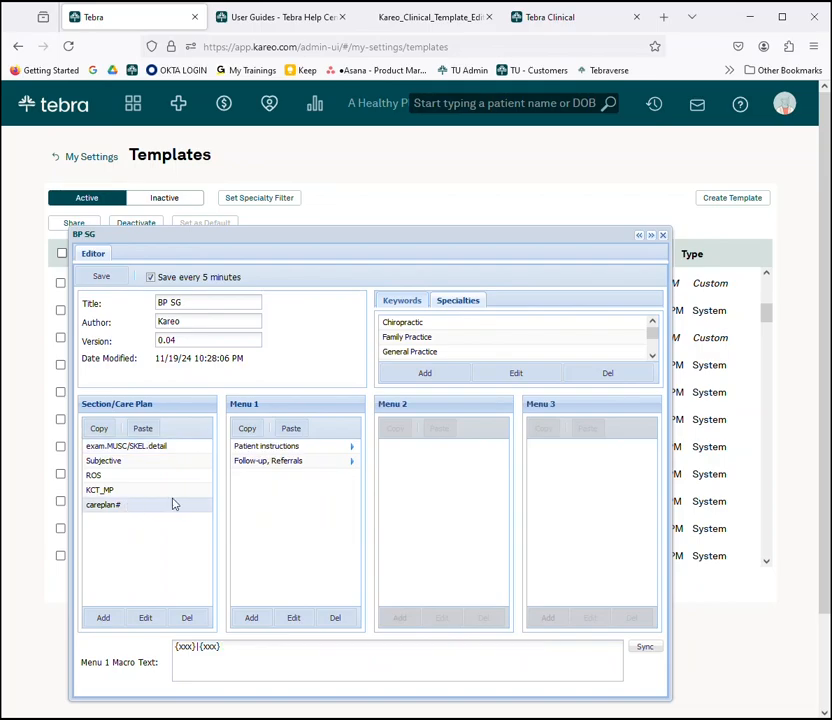
click(270, 447)
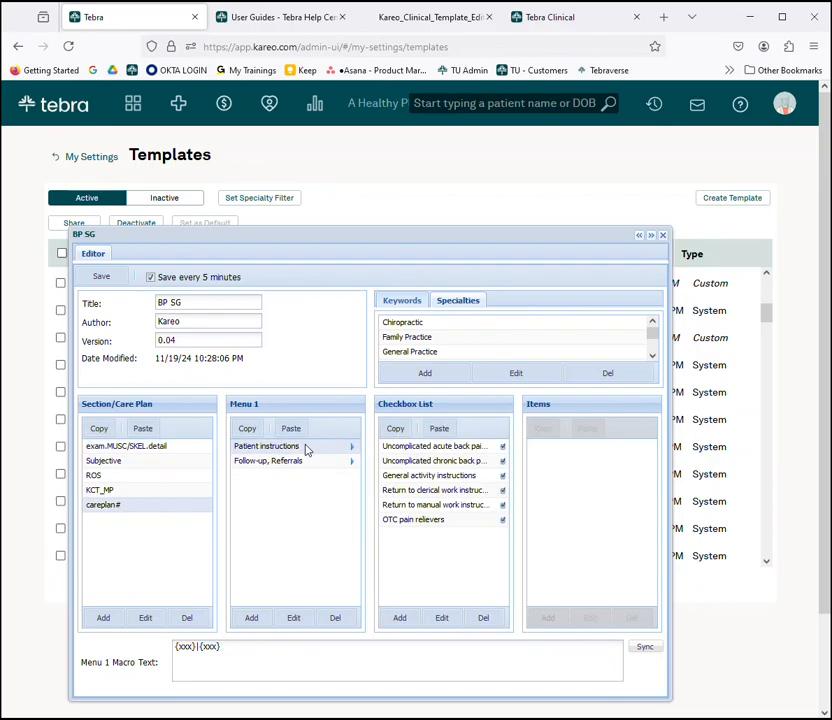
Review the settings of the Patient instructions menu entry and the child types offered for a new Menu 1 entry.
click(295, 620)
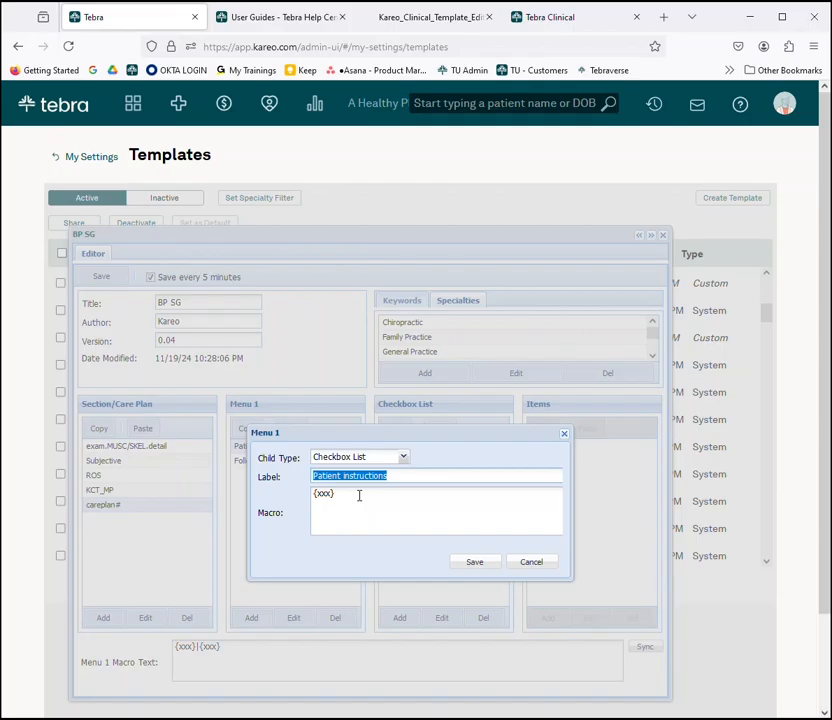
click(404, 460)
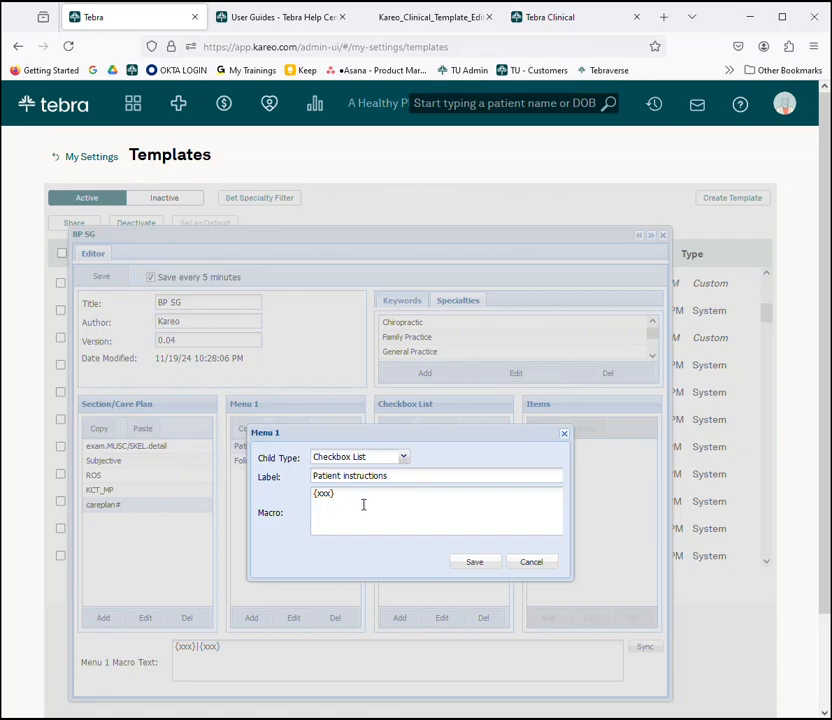
click(482, 569)
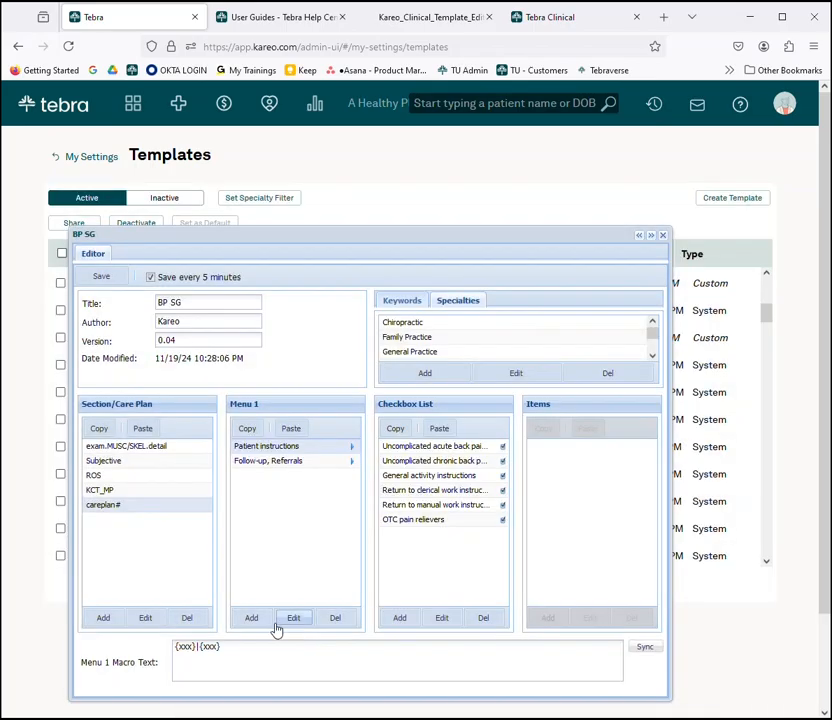
click(251, 619)
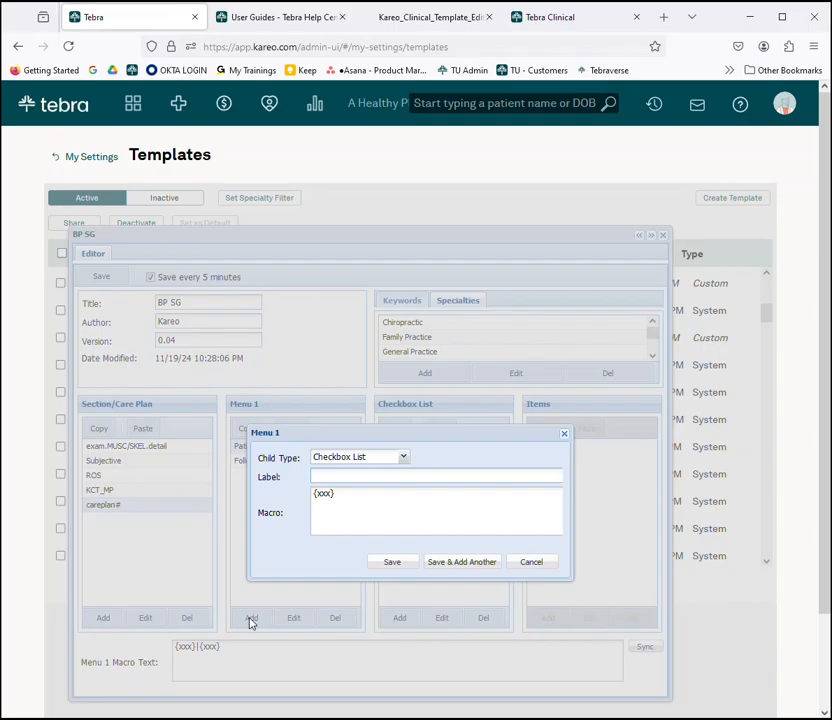
click(404, 457)
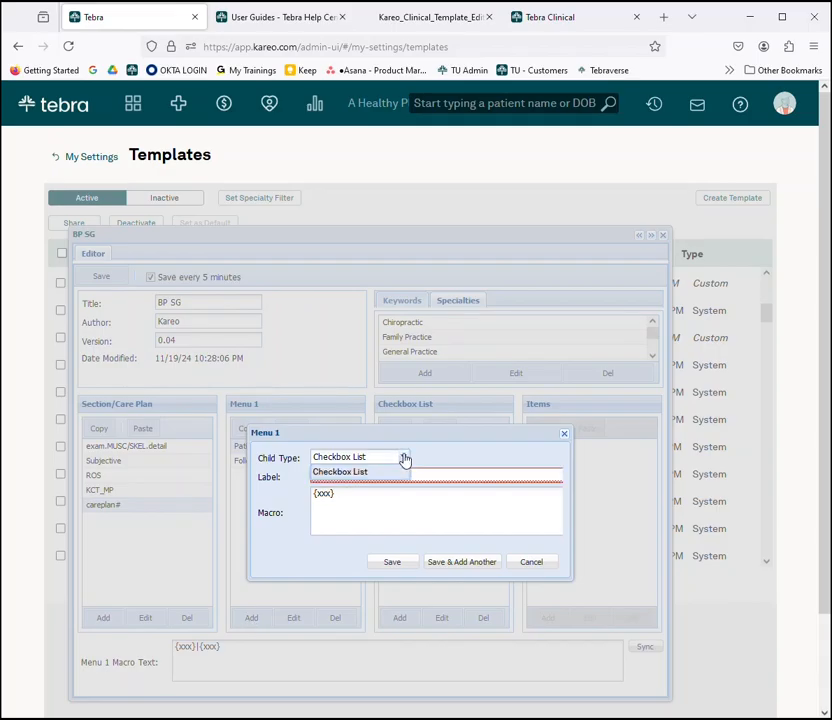
click(404, 457)
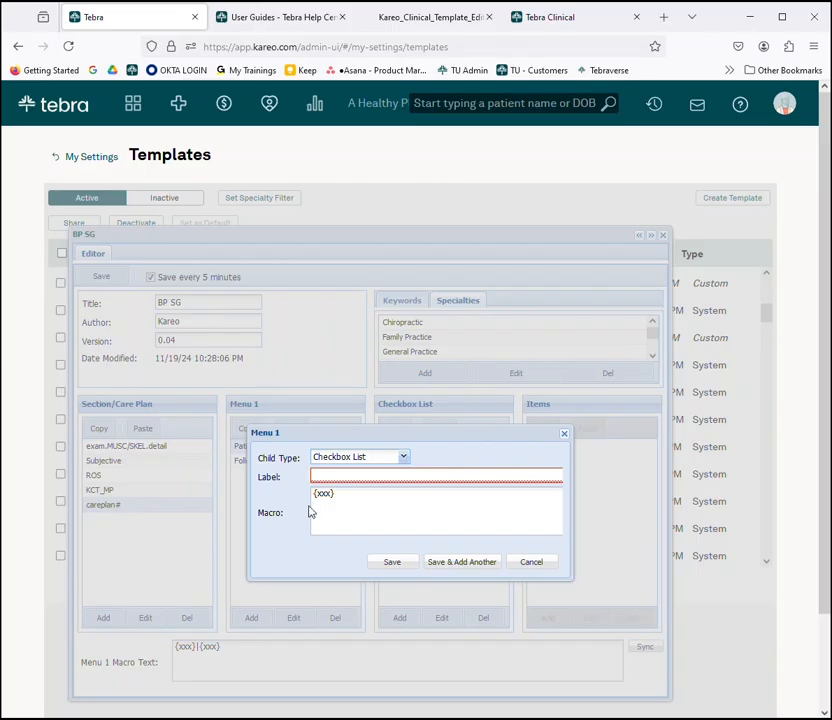
click(350, 478)
click(531, 562)
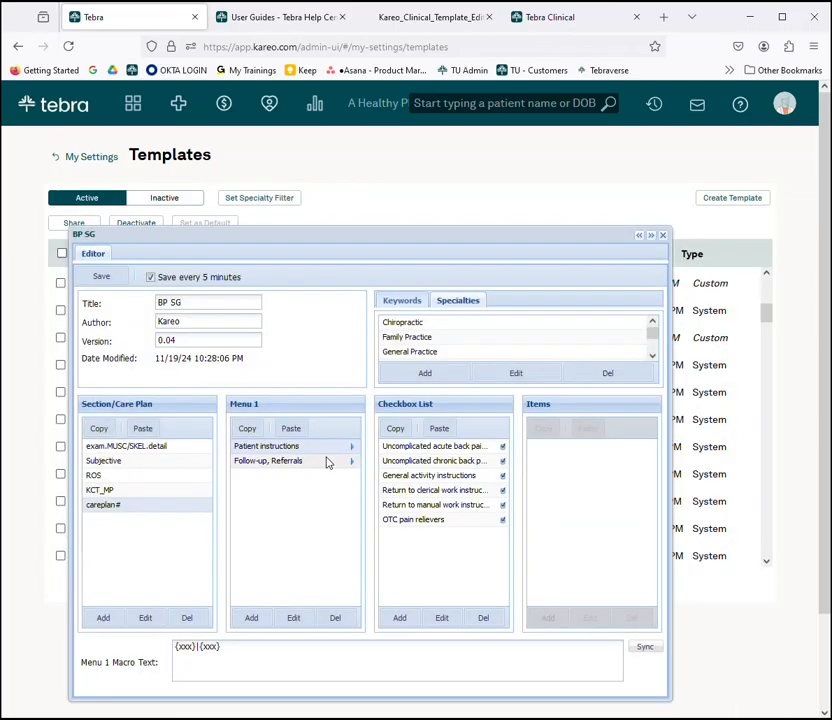
Review the title, subtitle and info tooltip fields of the uncomplicated acute back pain instructions checkbox list.
click(440, 450)
click(441, 620)
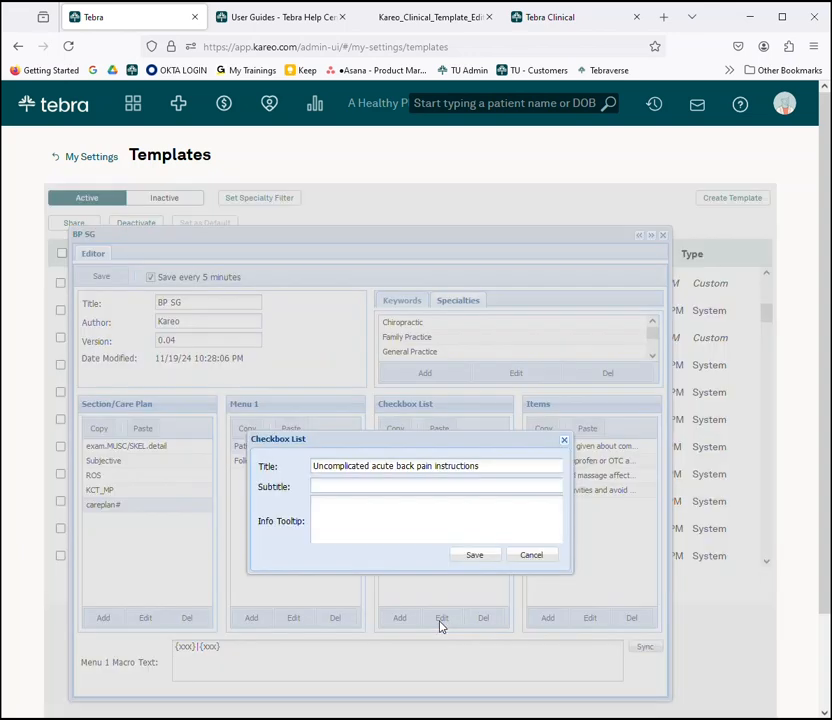
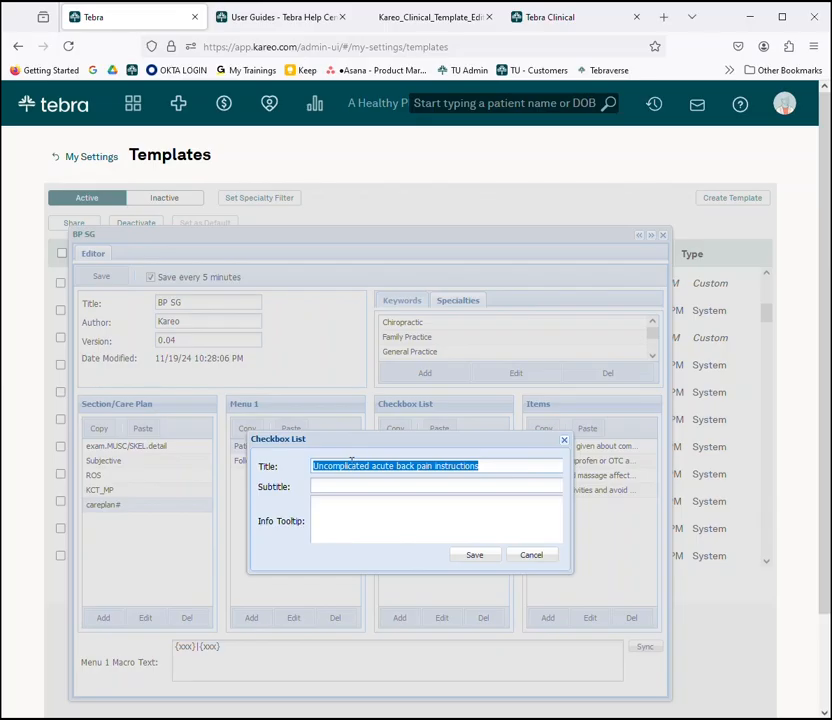
click(324, 503)
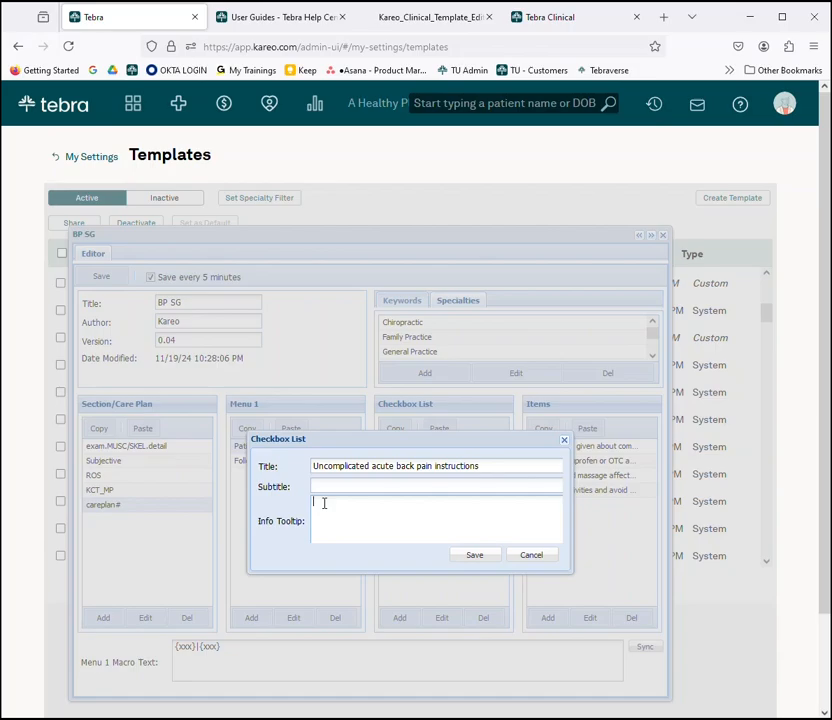
click(484, 554)
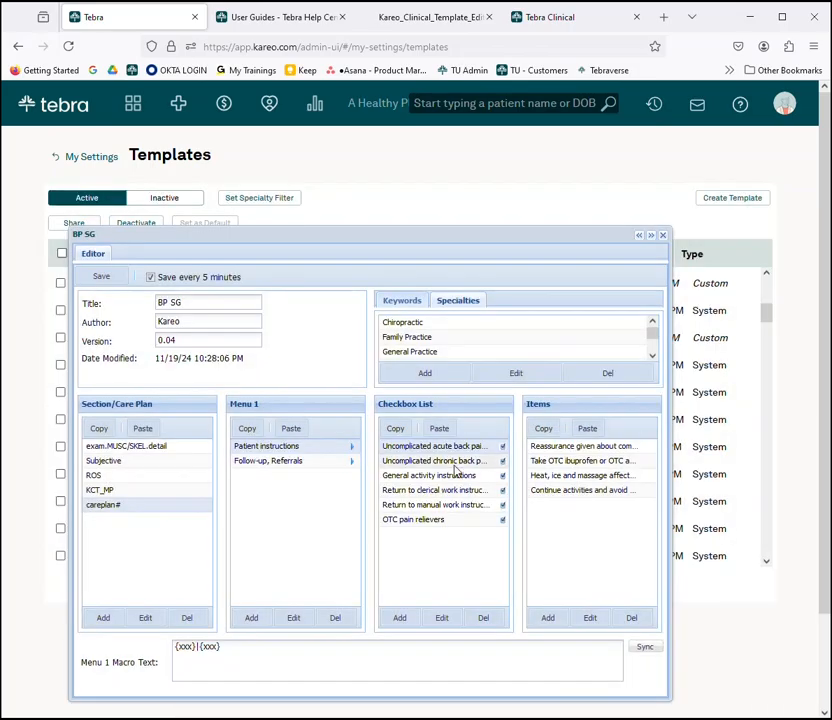
Examine the subtitle and info tooltip text of the OTC pain relievers checkbox list without changing them.
click(441, 617)
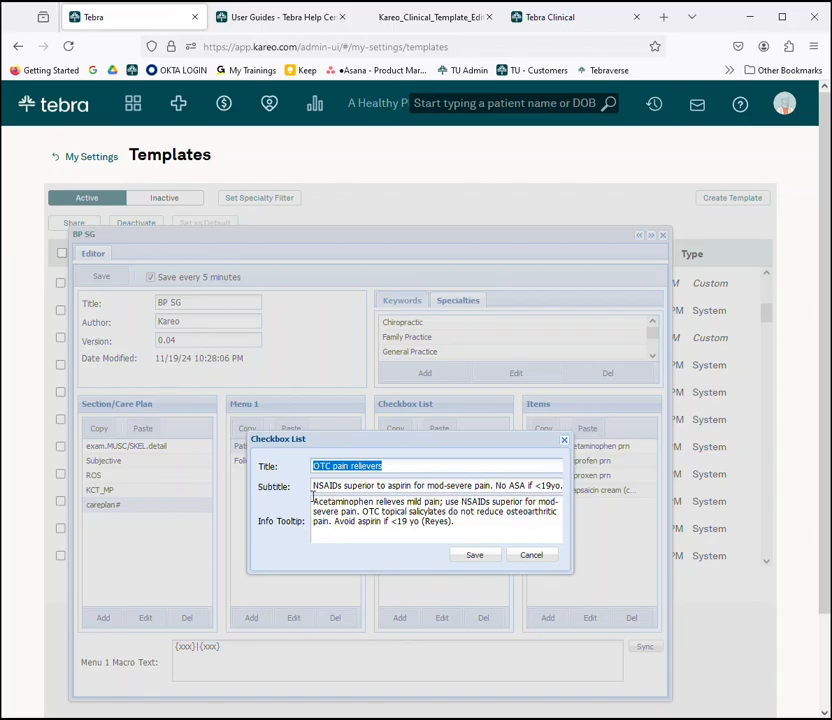
drag(313, 501, 474, 521)
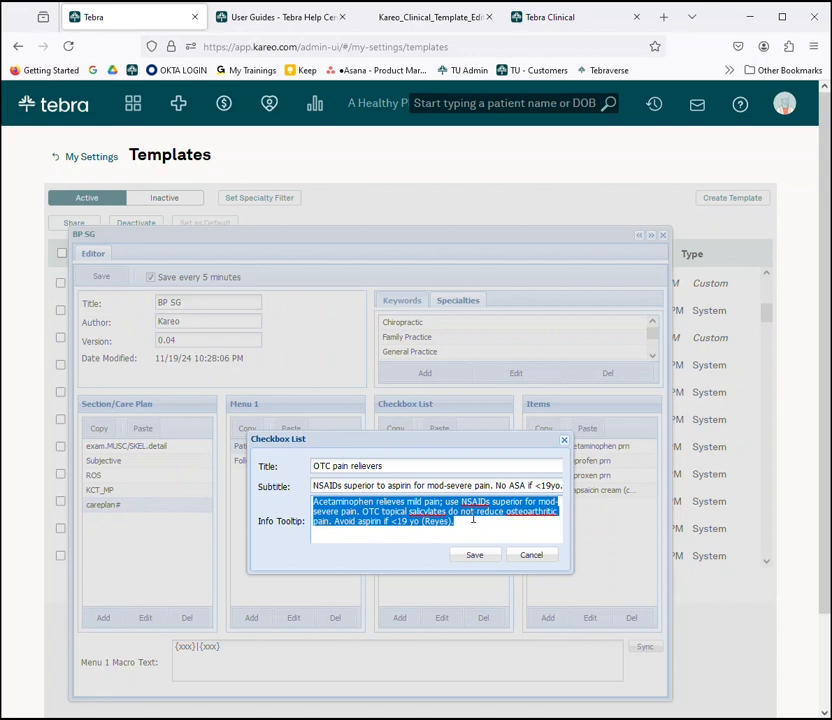
click(546, 557)
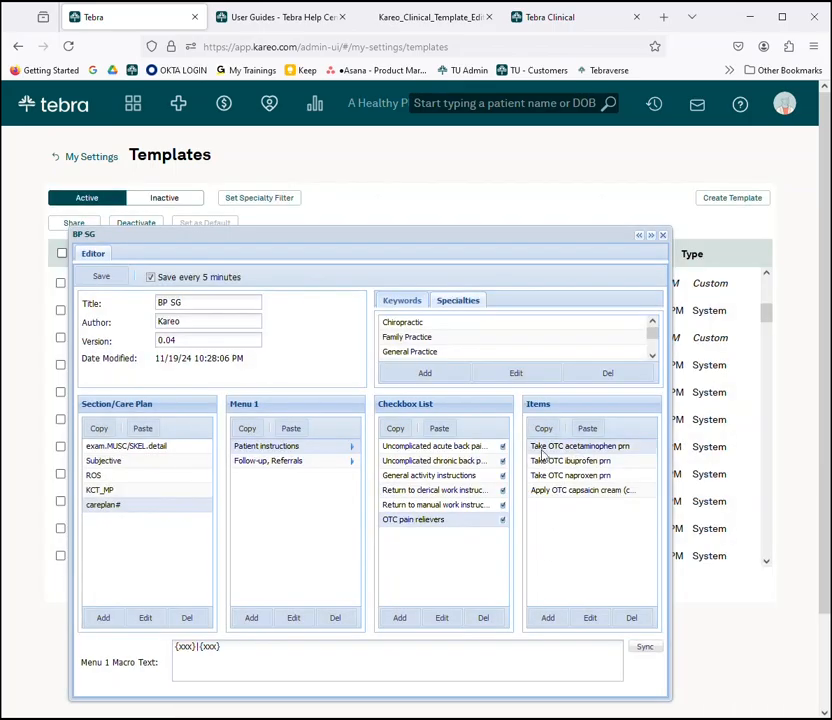
Inspect the "Take OTC acetaminophen prn" order and the types offered for a new order, trying Gen before cancelling.
click(592, 619)
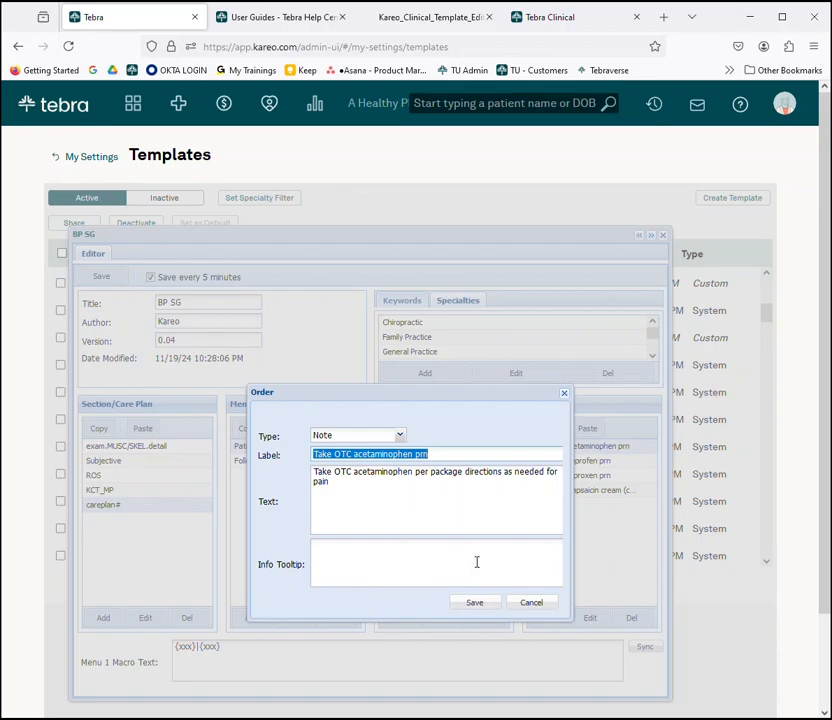
click(478, 605)
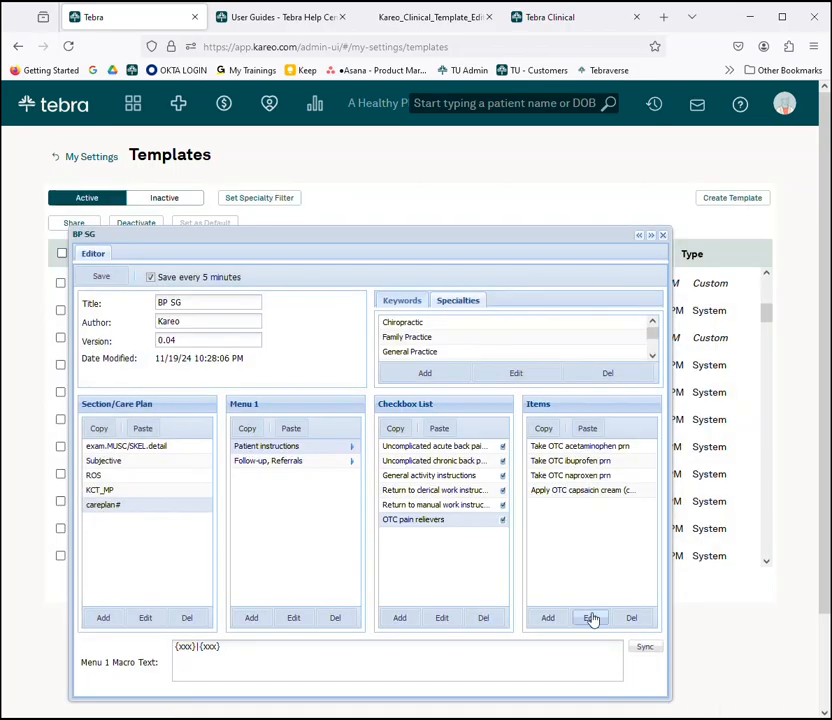
click(539, 624)
click(565, 640)
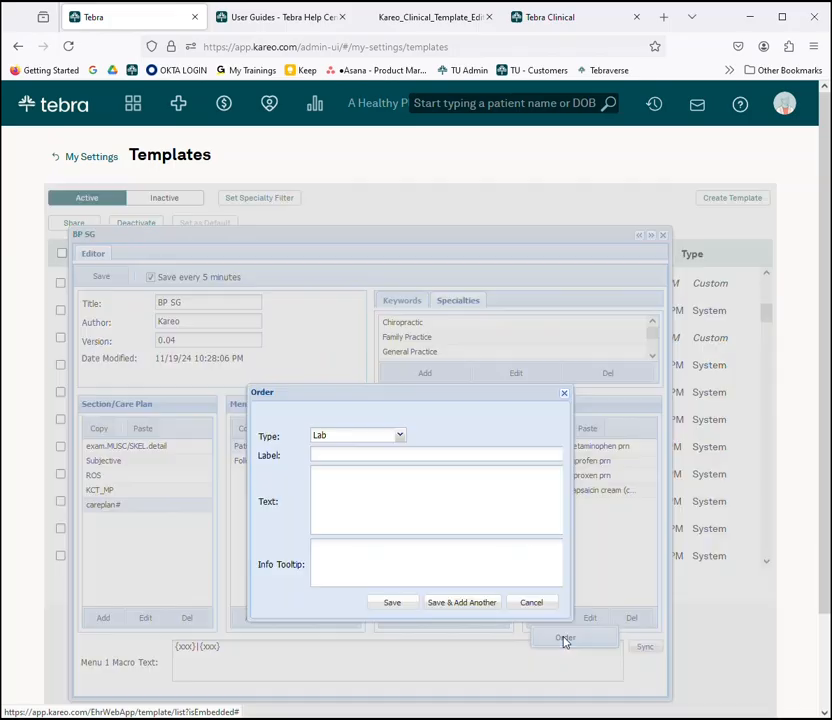
click(400, 437)
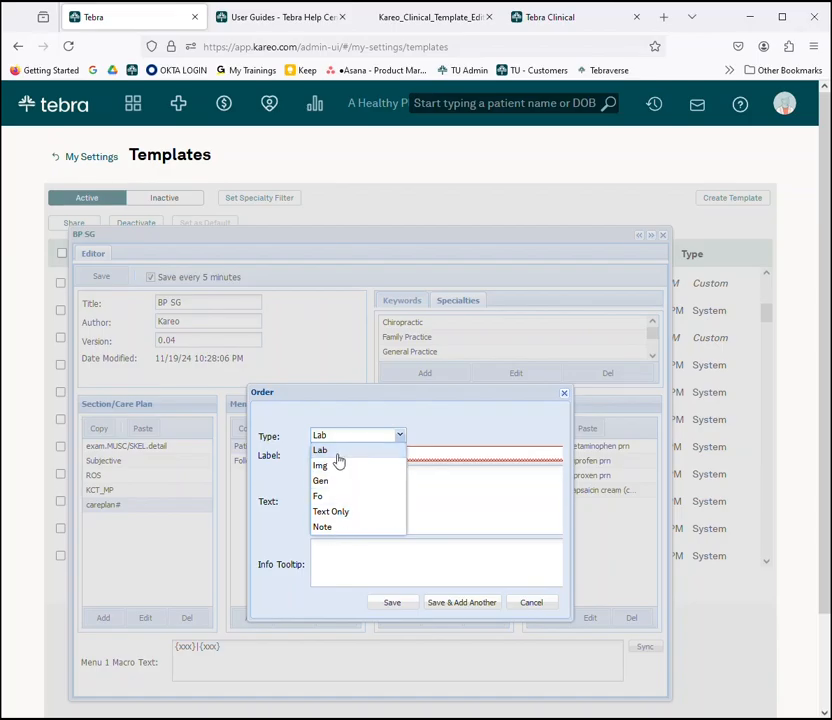
click(335, 484)
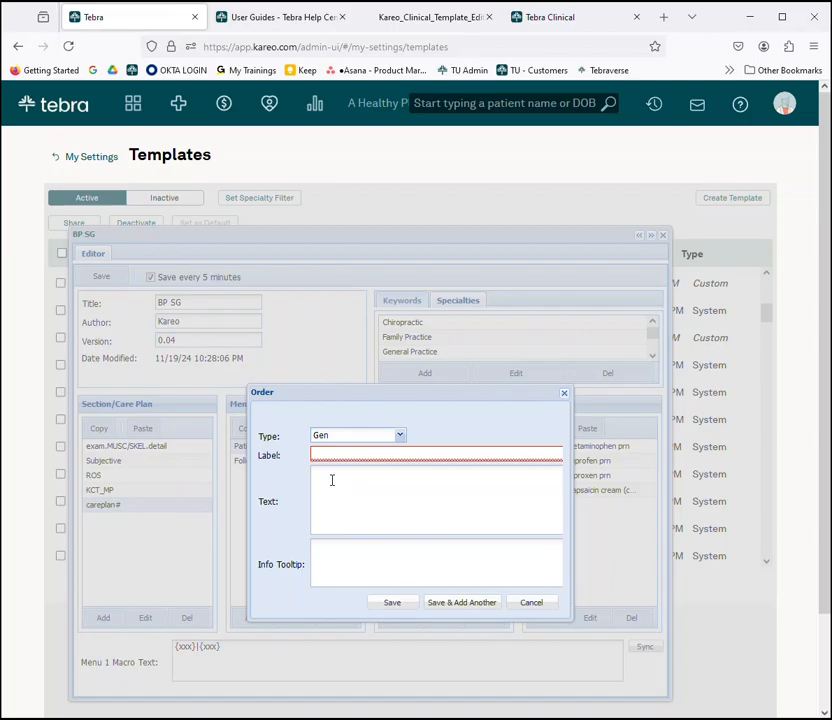
click(545, 604)
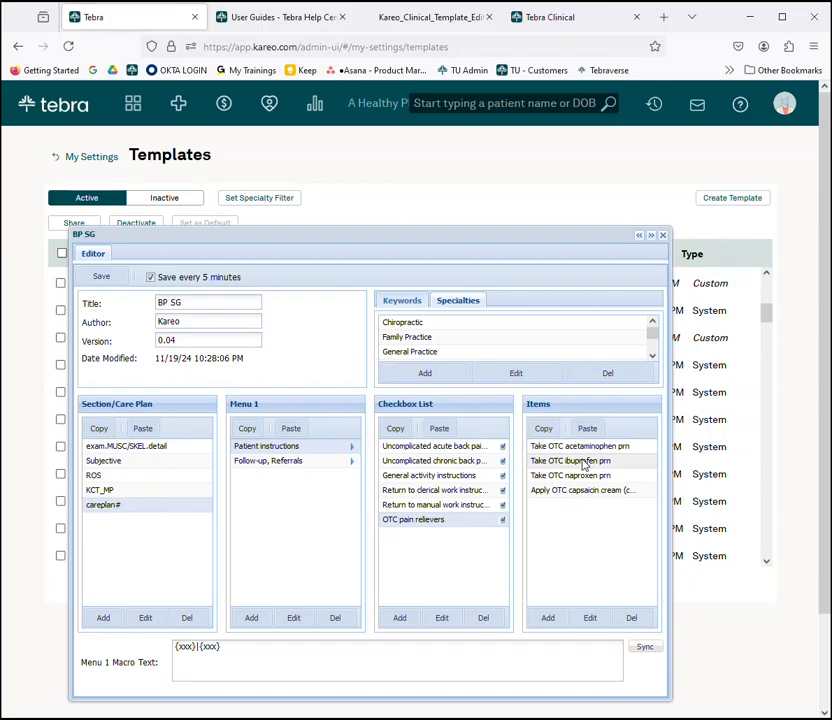
Review the order details of the "Activity as tolerated" item in General activity instructions.
click(481, 476)
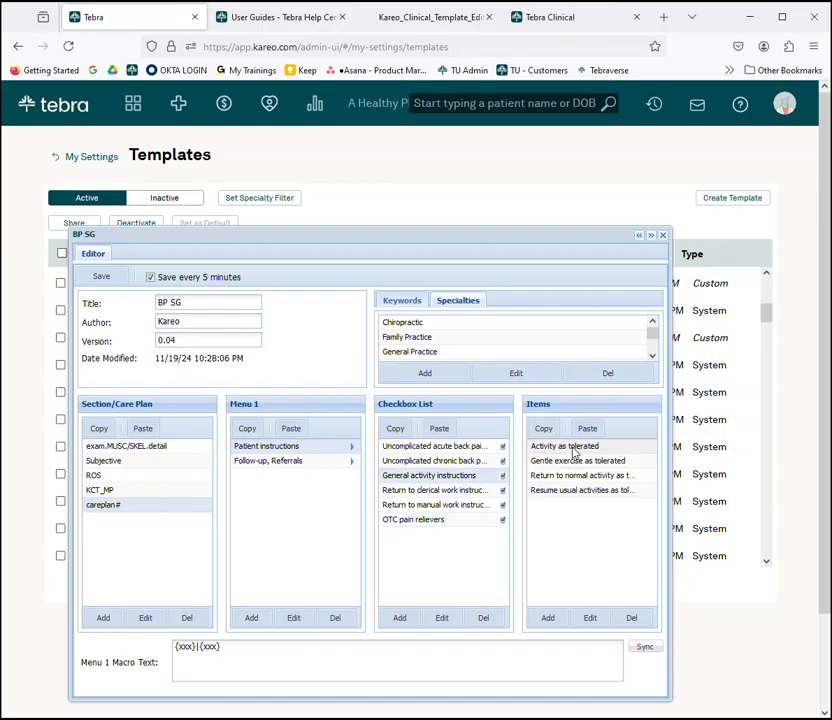
click(575, 447)
click(589, 620)
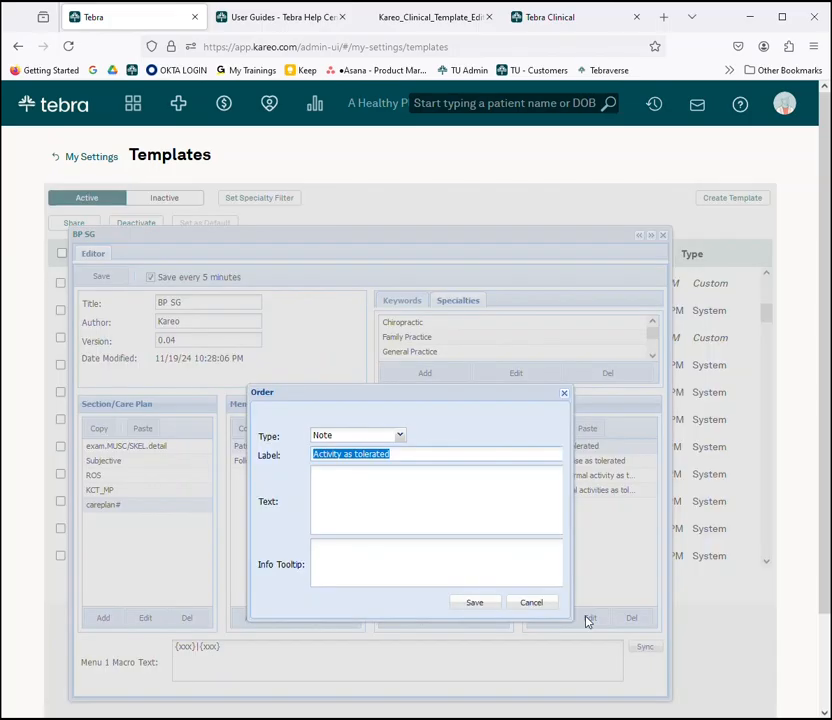
click(544, 611)
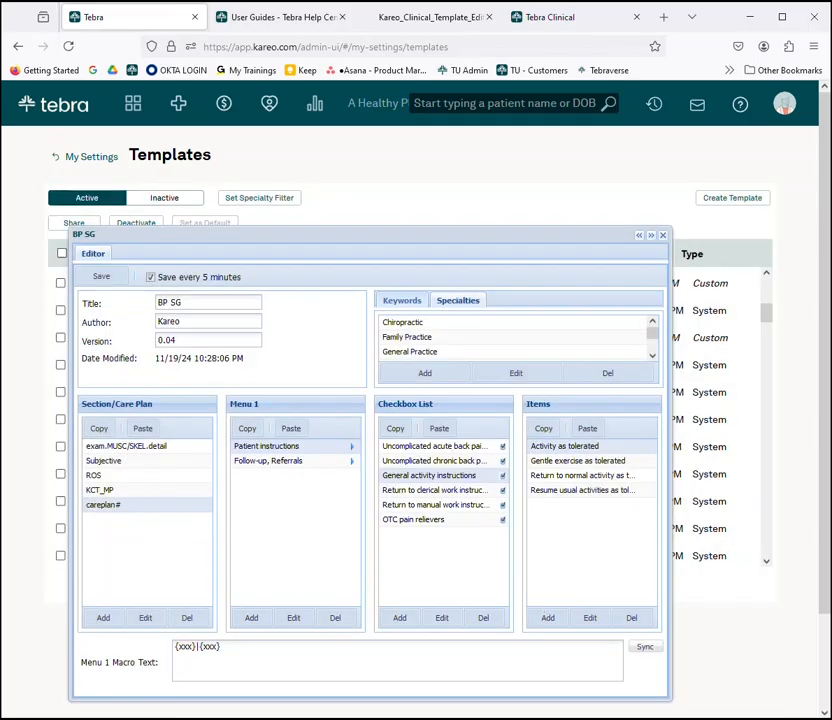
Look through the section keys offered for a new section and cancel without adding one.
click(103, 618)
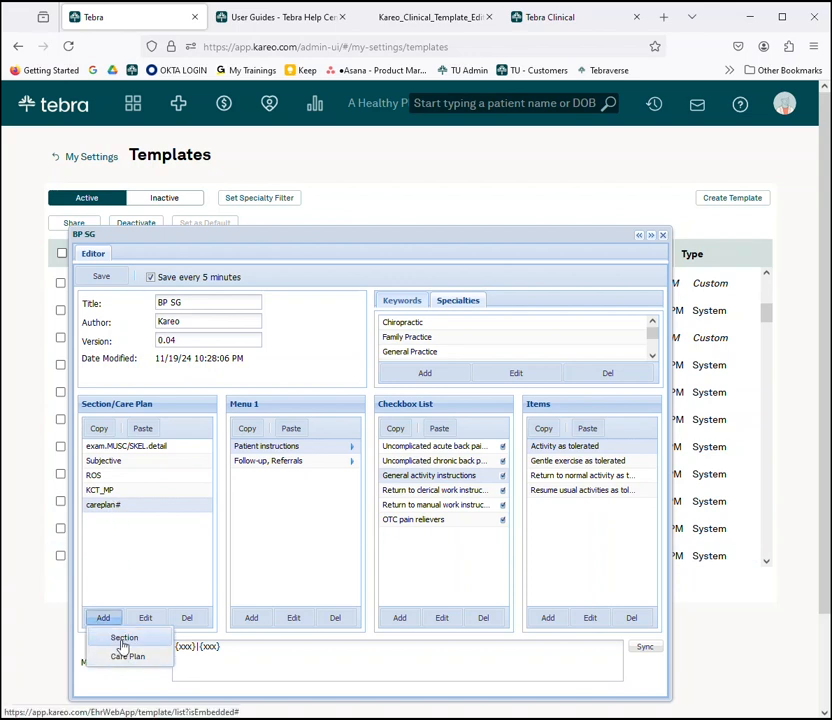
click(123, 640)
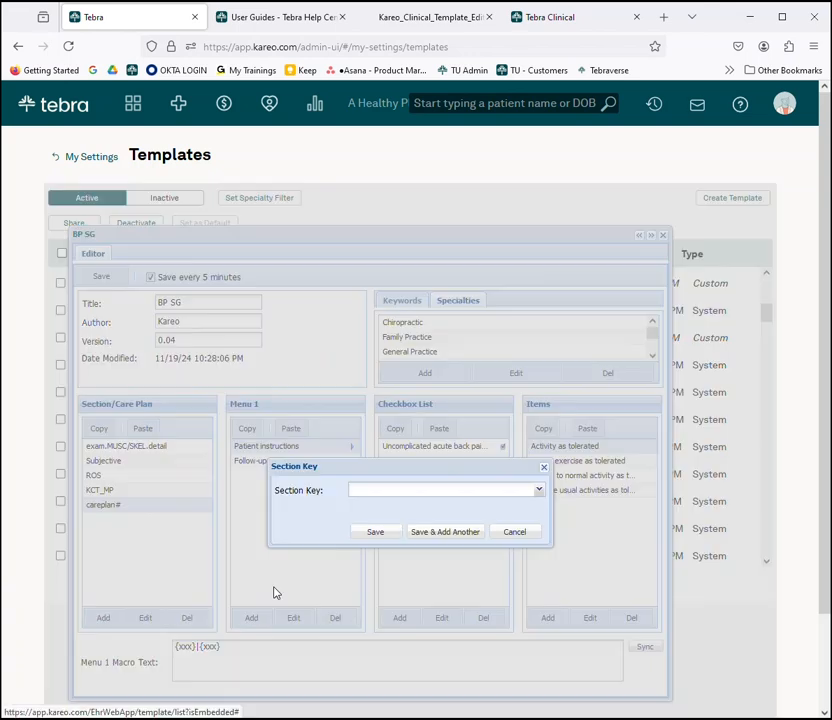
click(539, 491)
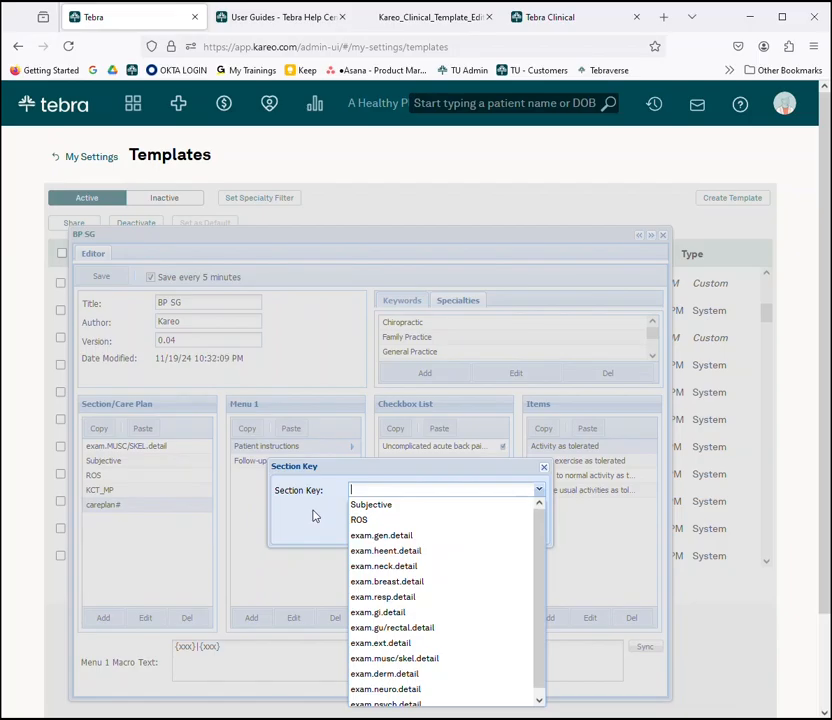
click(313, 515)
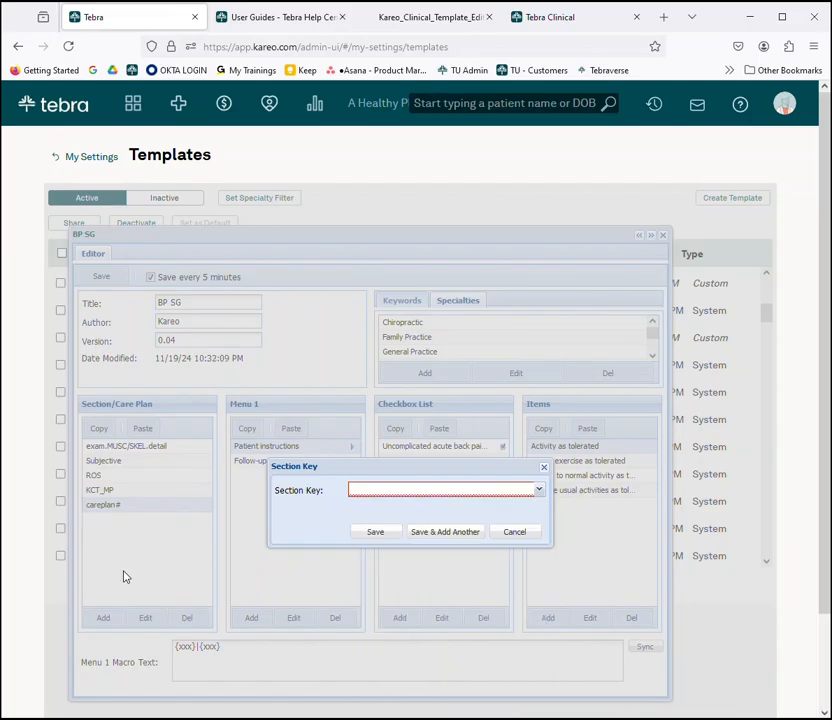
click(515, 532)
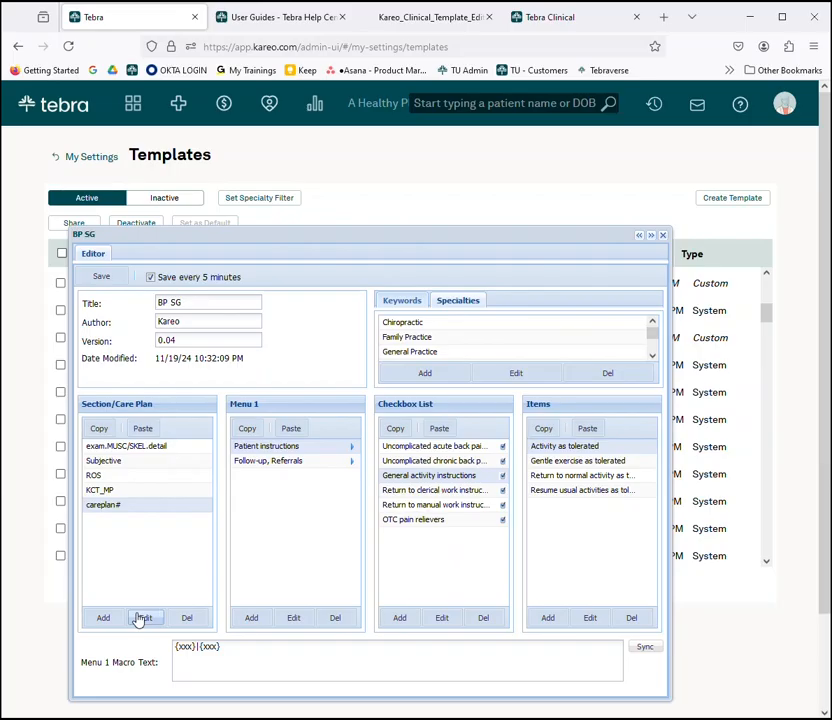
Add a second care plan without a Dx code or user info, and delete it again.
click(104, 619)
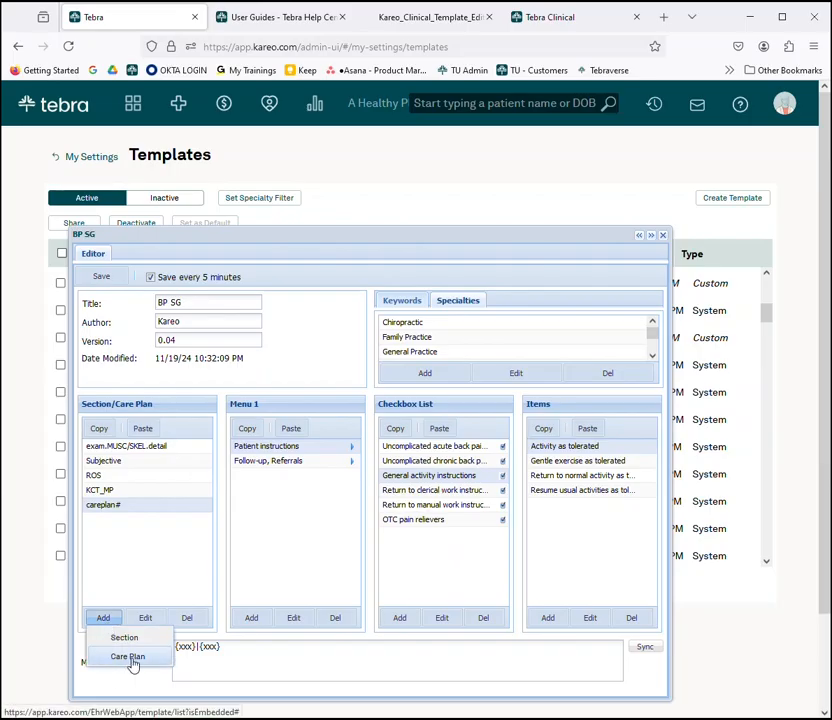
click(129, 657)
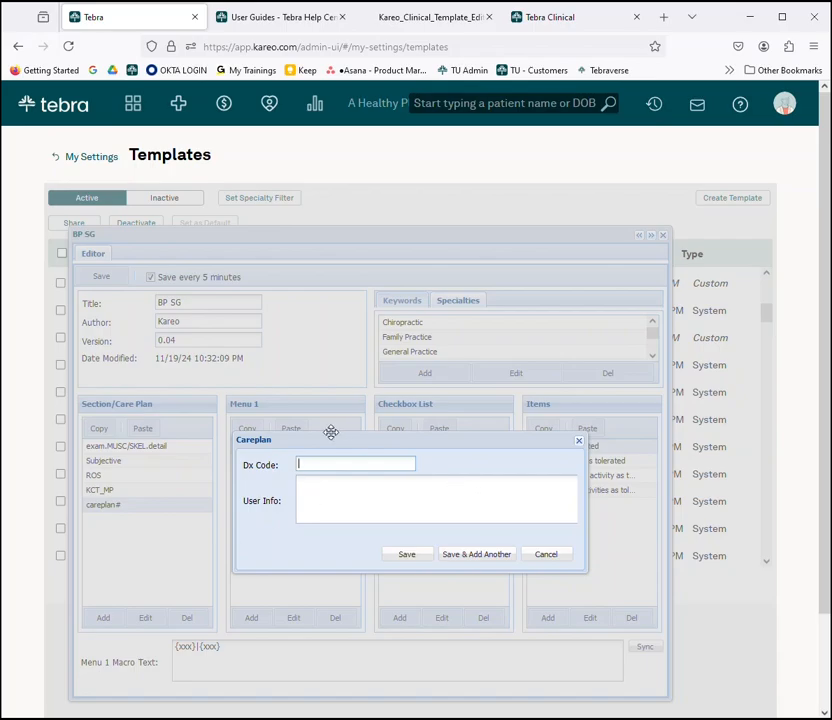
click(407, 555)
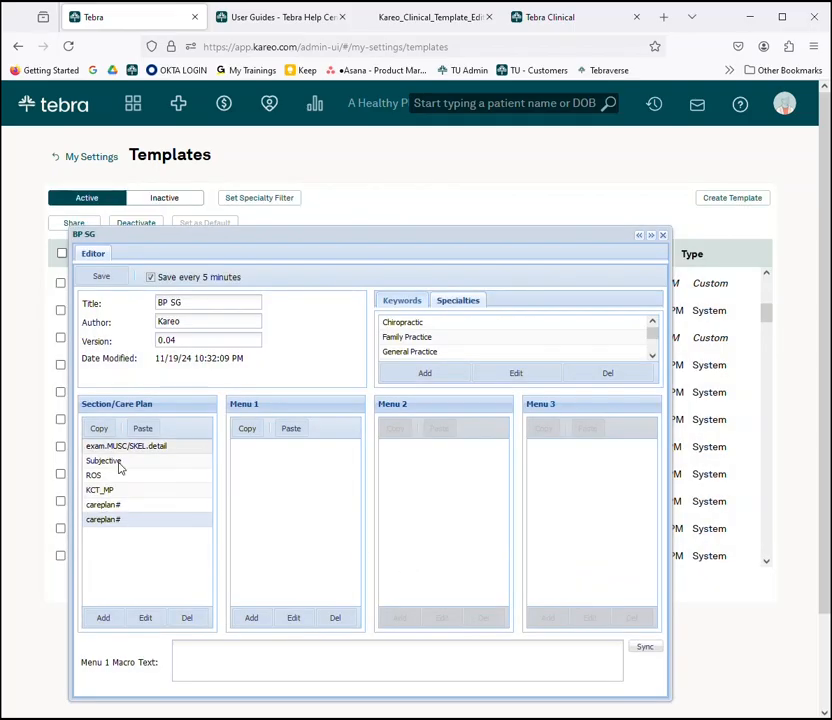
click(112, 520)
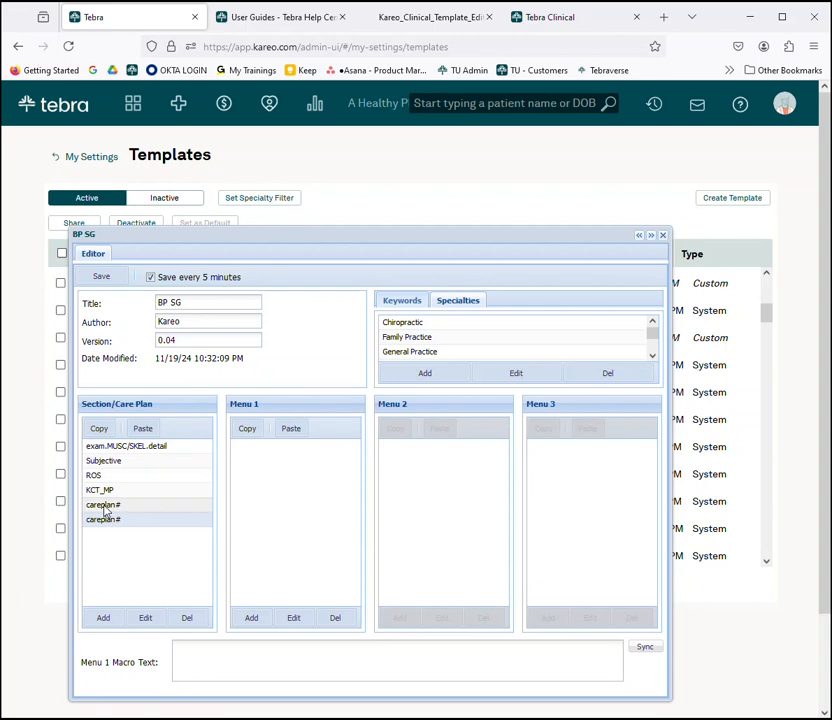
click(185, 618)
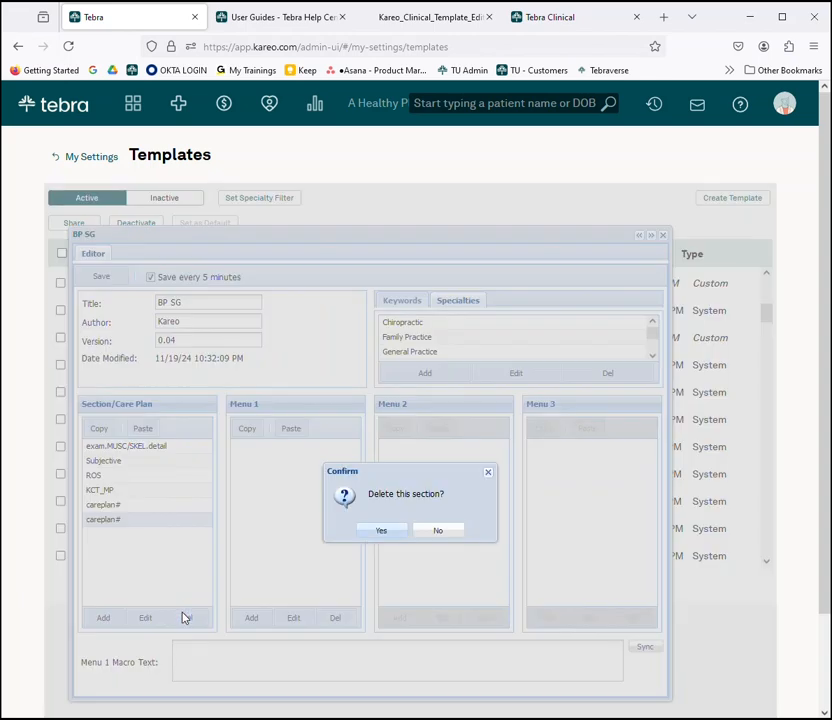
click(381, 532)
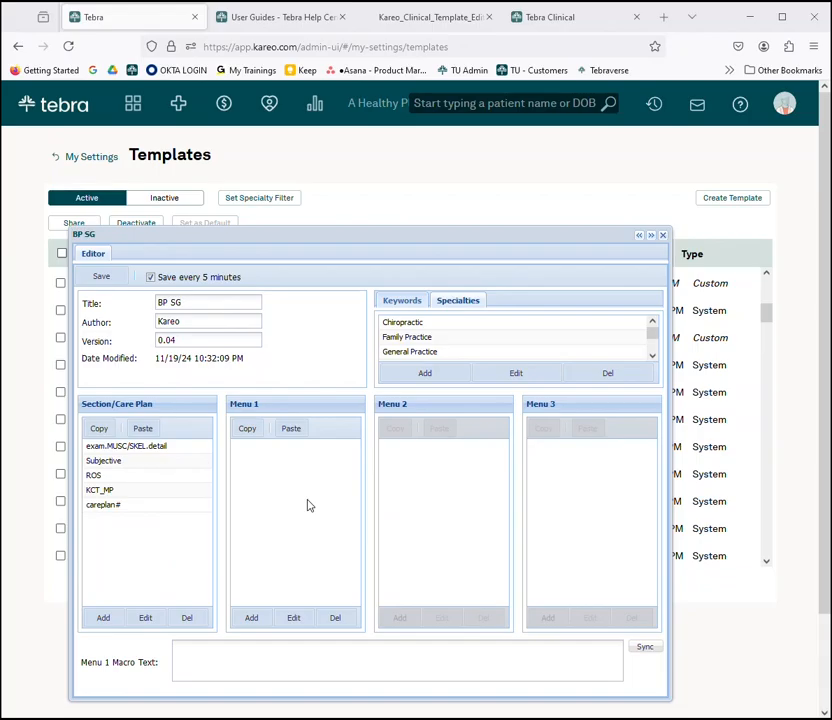
Inspect the picker settings of the "(describe)" entry for Hx/Risk factors in the Subjective section, cancelling without changes.
click(121, 466)
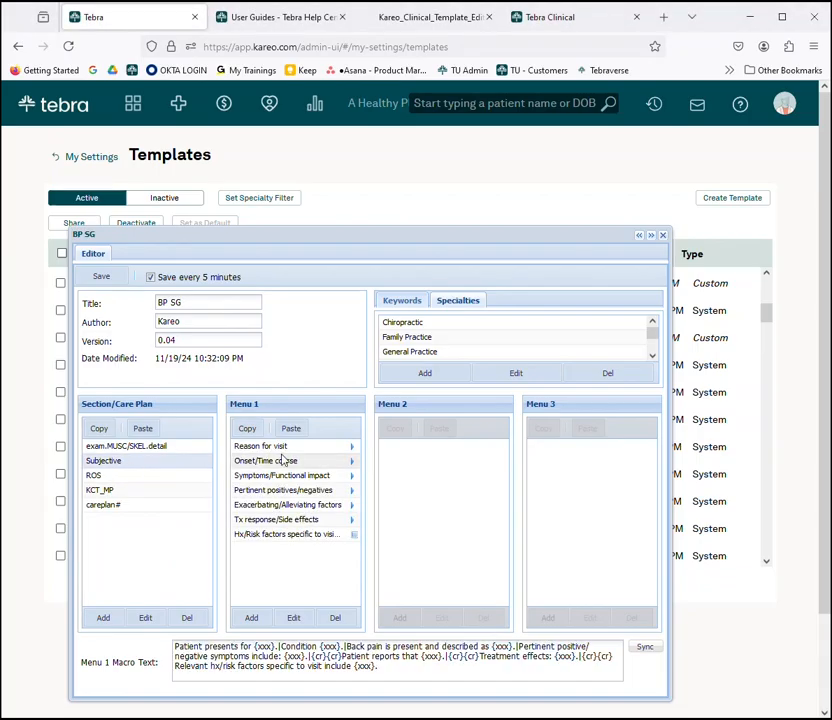
click(330, 537)
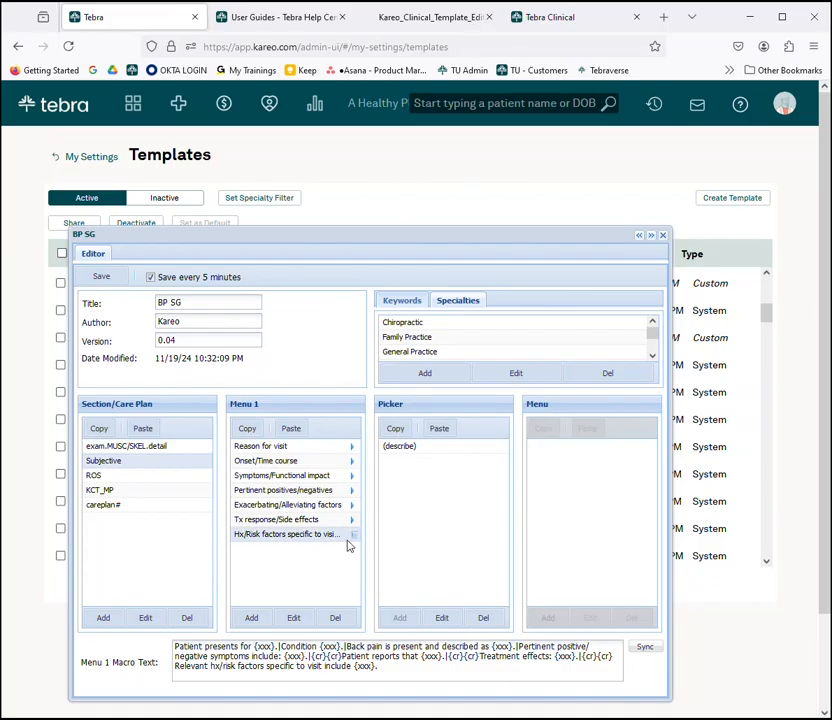
click(418, 452)
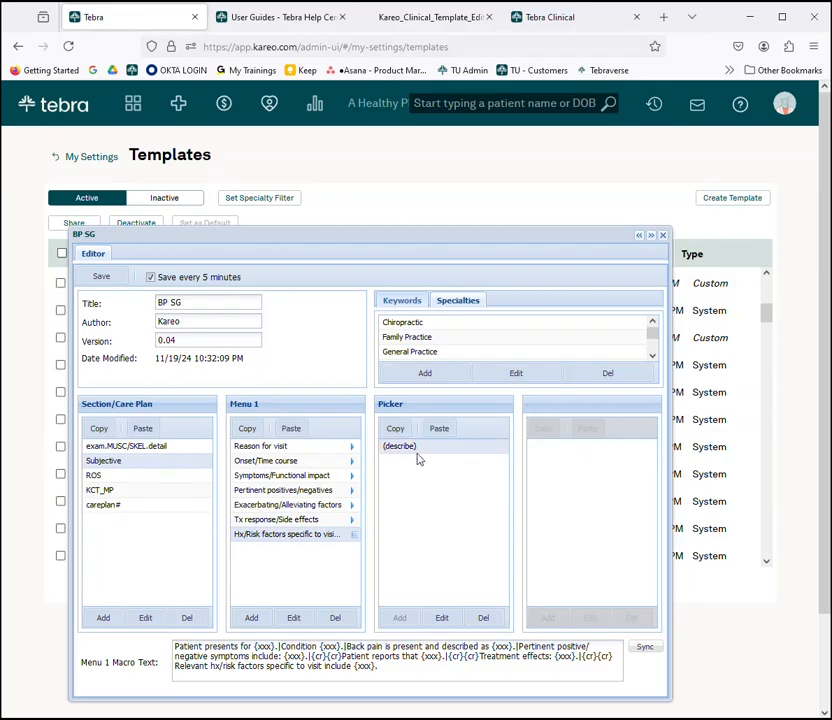
click(444, 619)
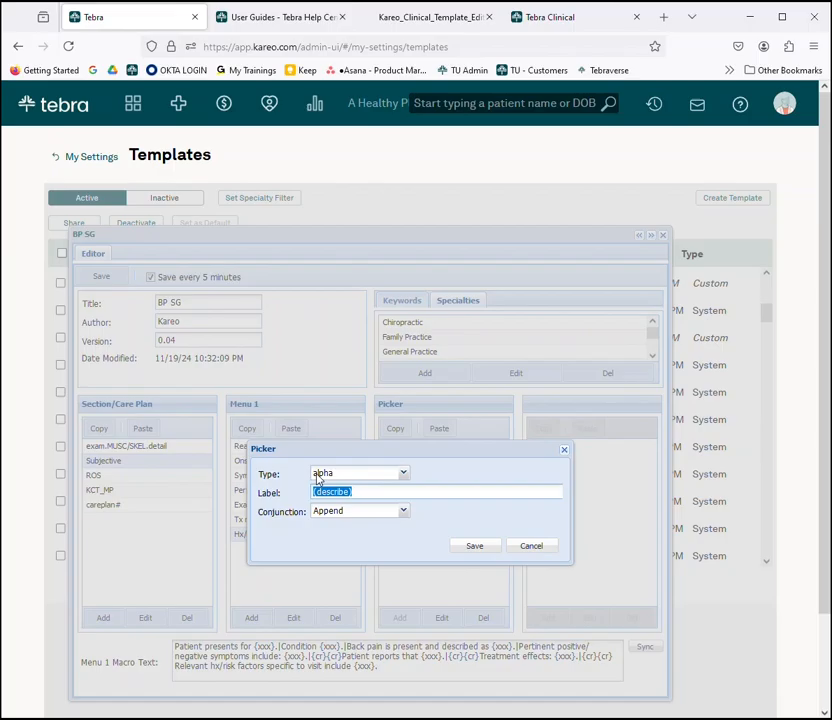
click(540, 550)
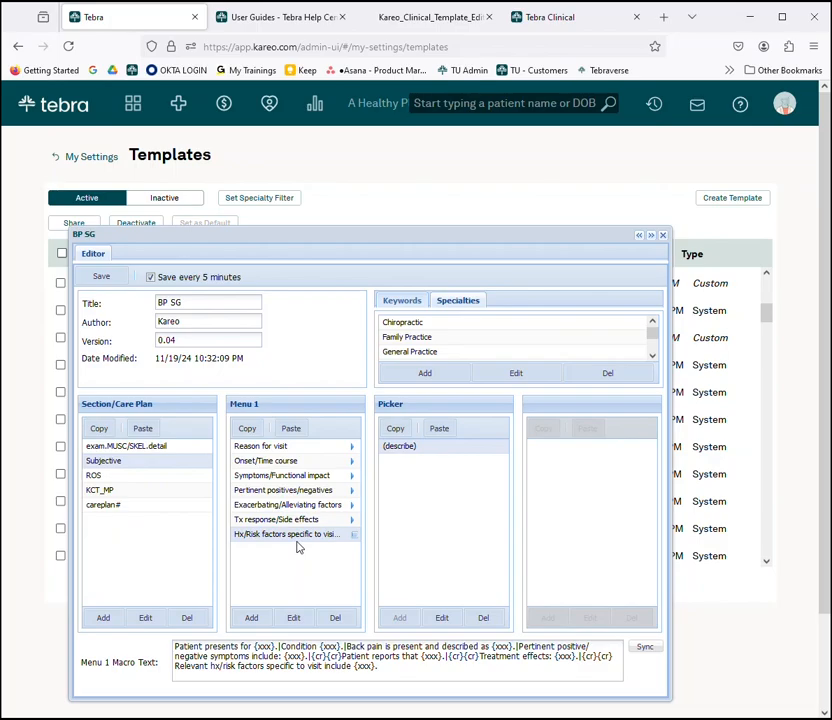
Add a Menu 1 item labelled "tuype" with child type Picker to the Subjective section.
click(251, 620)
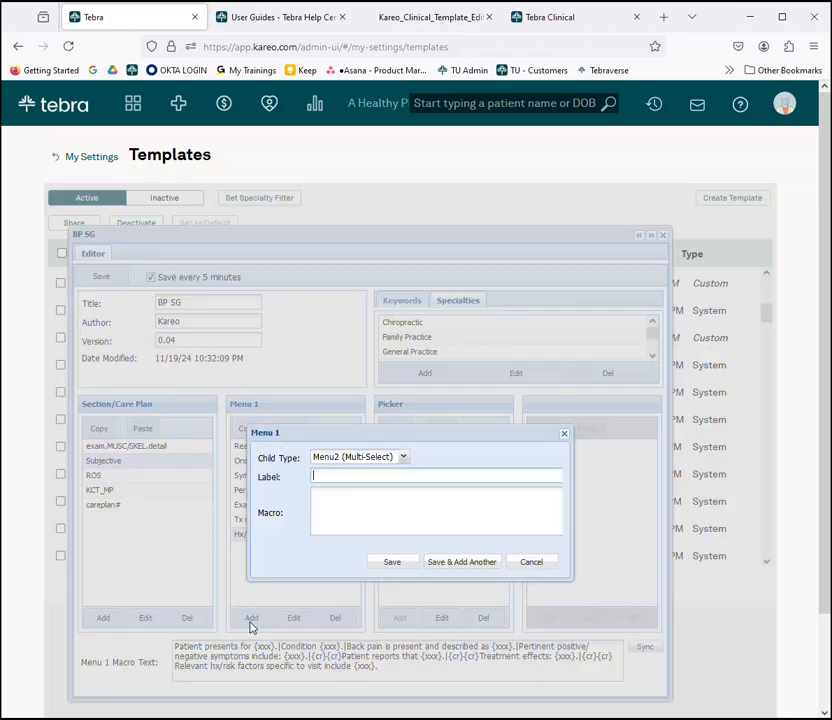
click(404, 457)
click(332, 500)
click(337, 477)
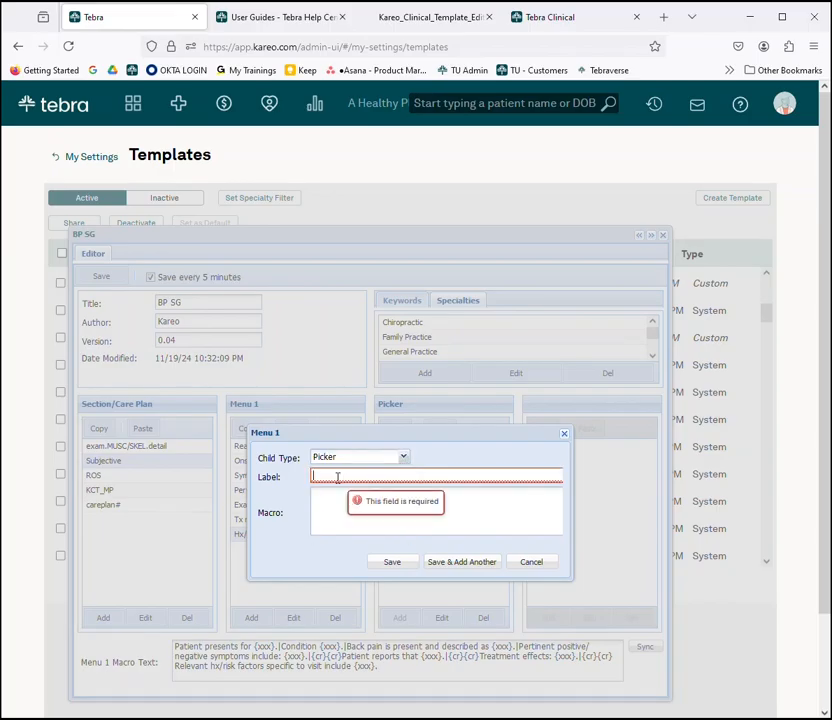
text(tuype)
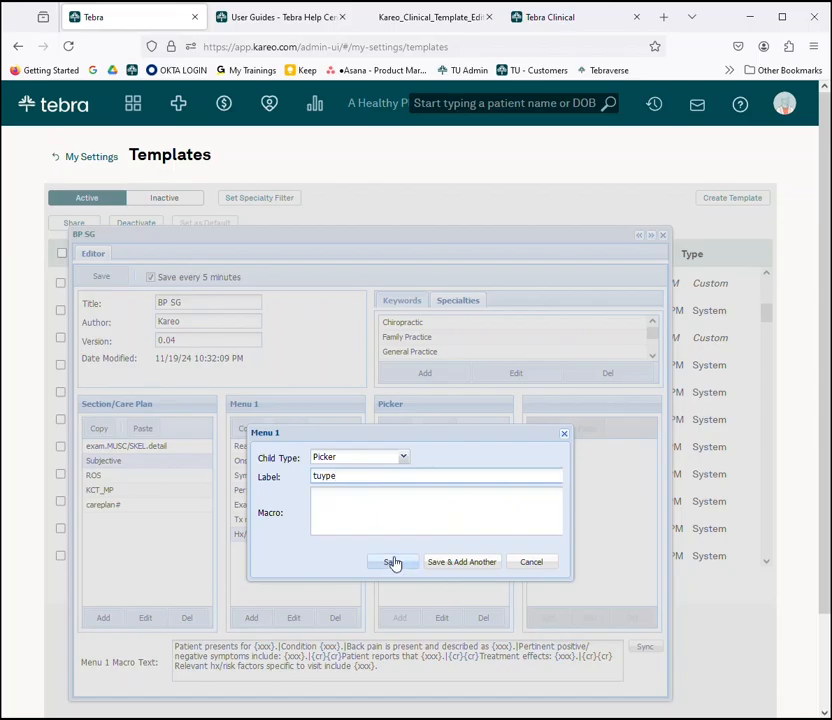
click(392, 561)
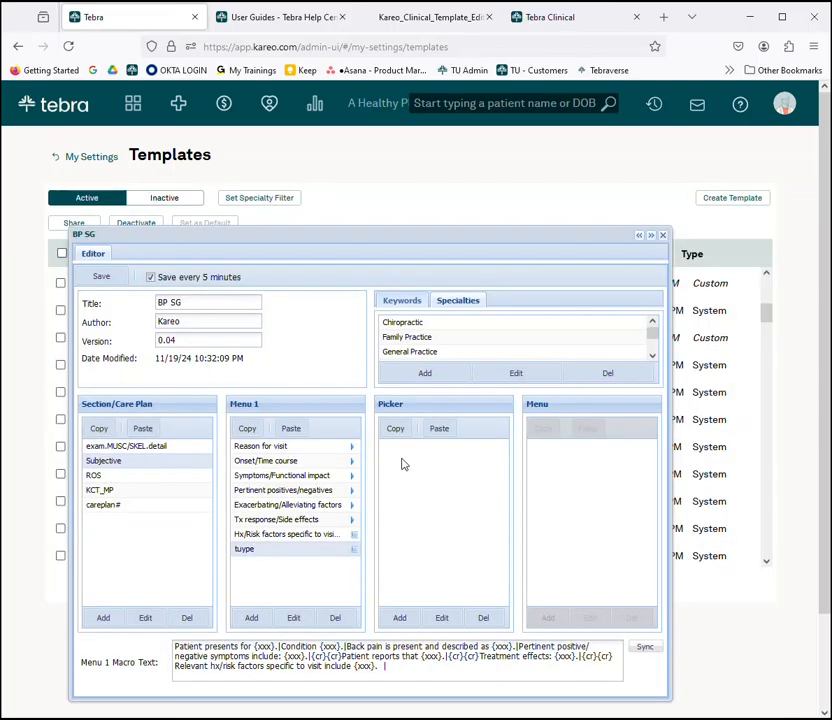
Review the child entries from Pertinent positives/negatives down to Hx/Risk factors, and delete the "tuype" item from Menu 1.
click(325, 491)
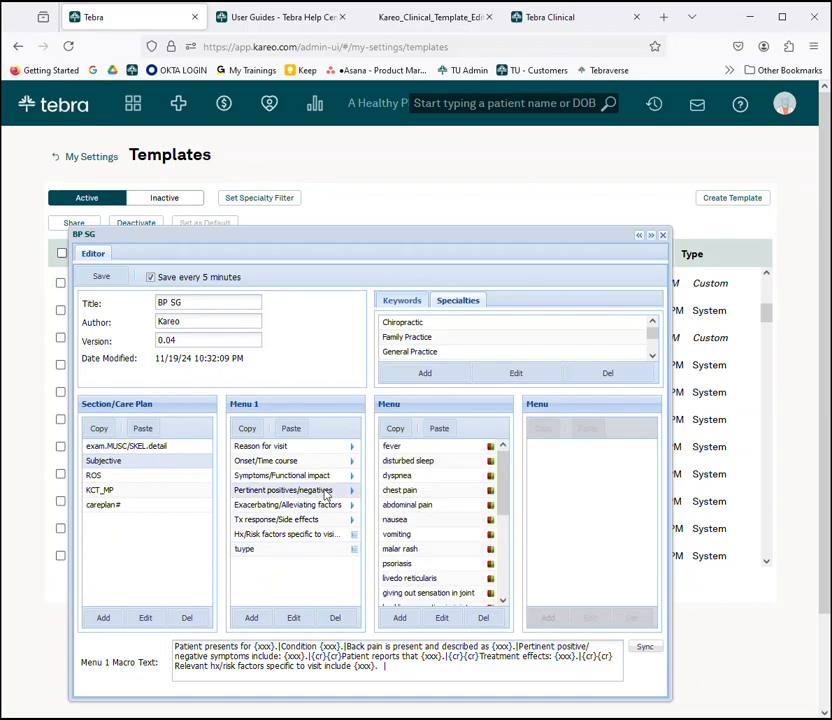
click(322, 505)
click(334, 520)
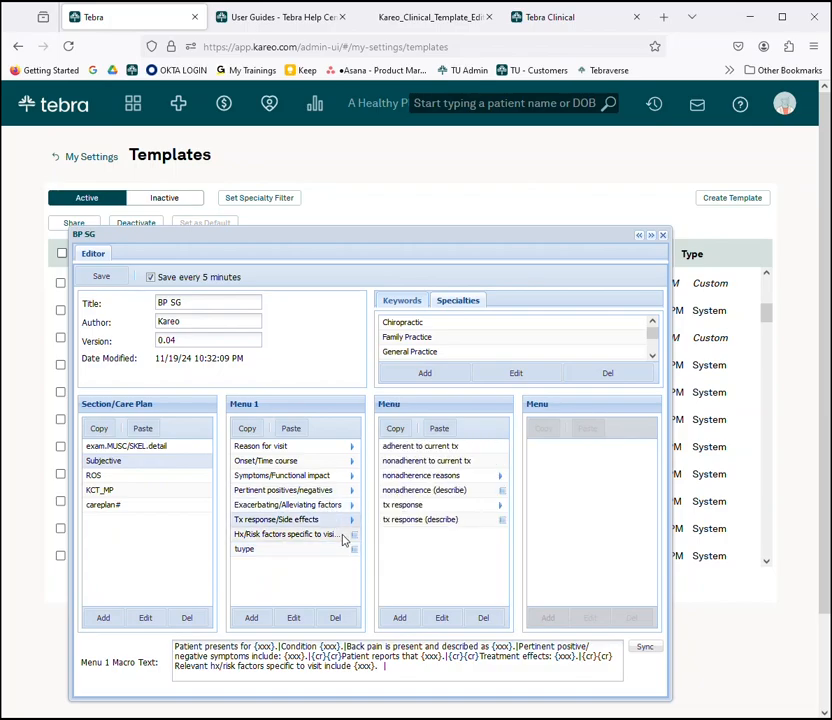
click(345, 534)
click(336, 549)
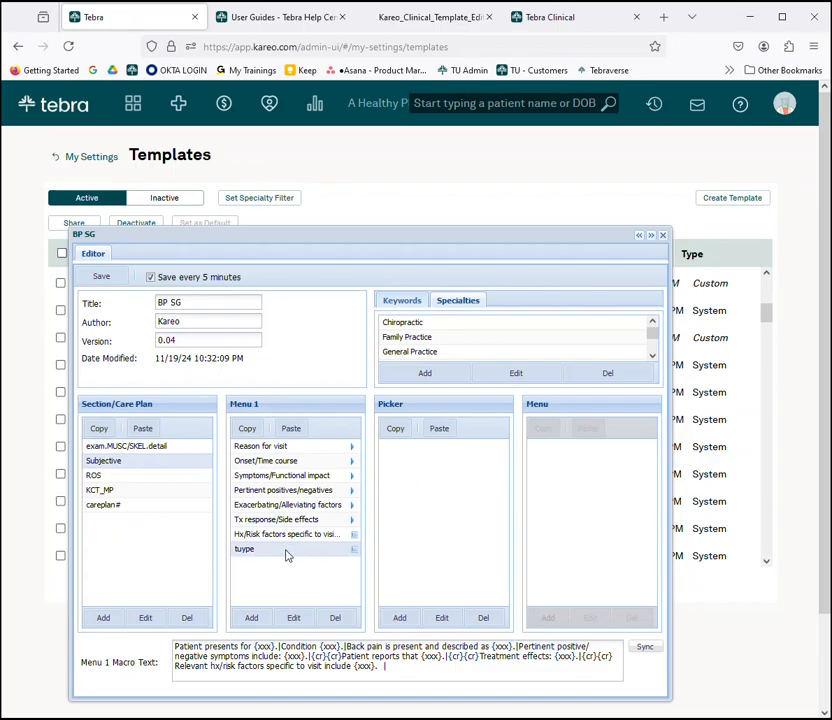
click(335, 617)
click(381, 536)
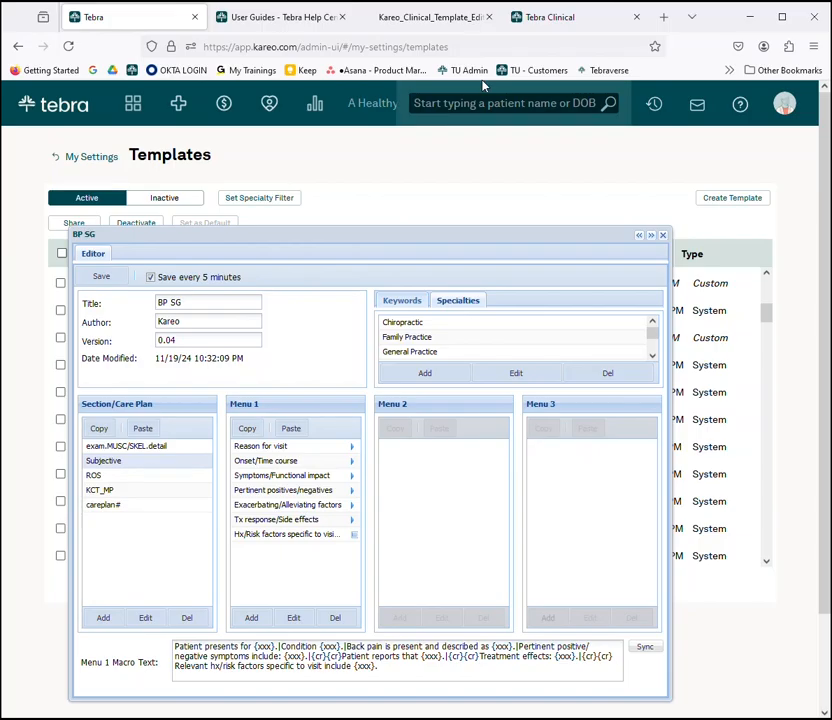
Open the patient note's Mental/Functional section and look up its key code on page 18 of the Template Editor guide.
click(575, 20)
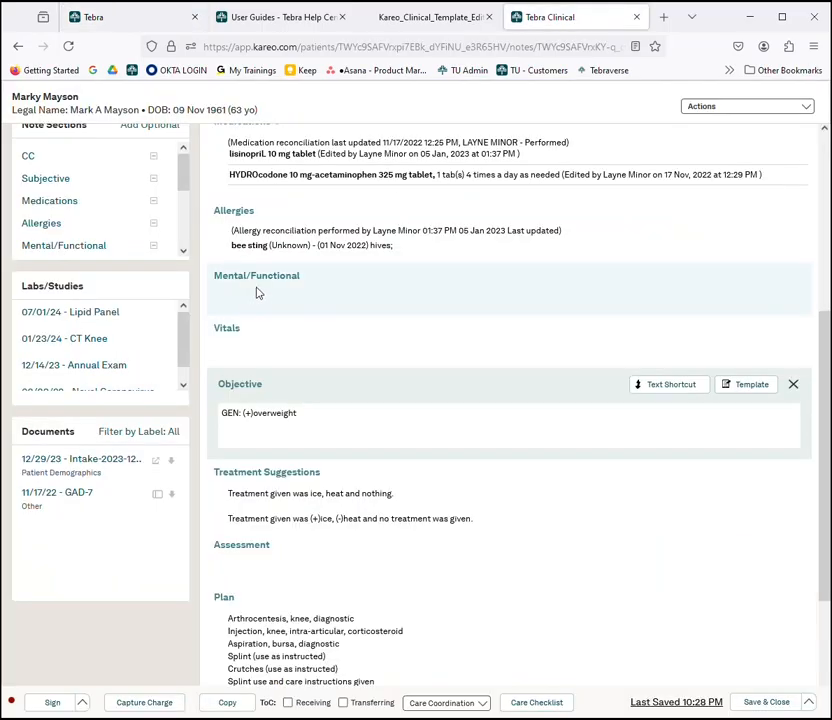
click(258, 288)
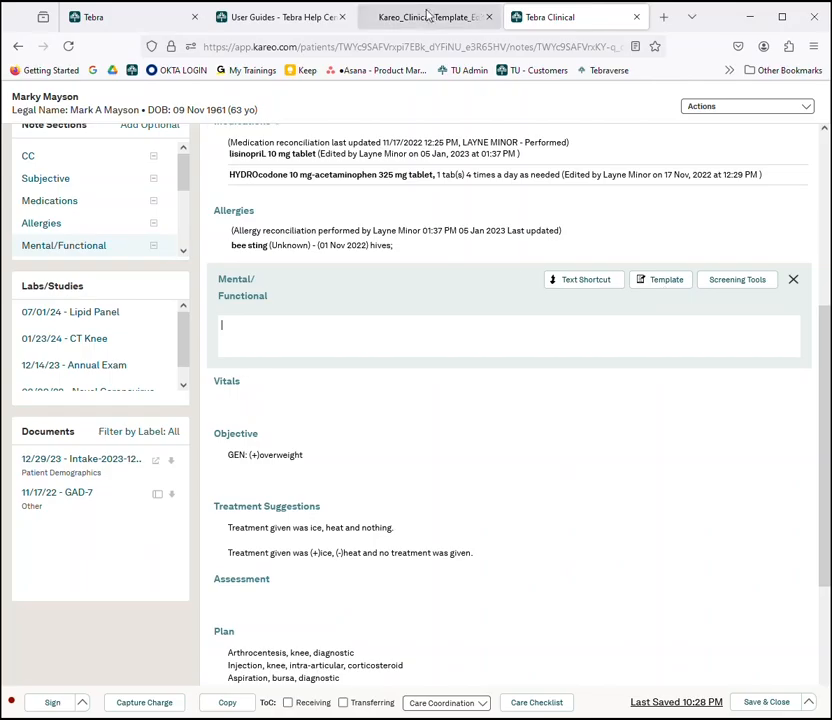
click(428, 18)
click(136, 91)
text(18)
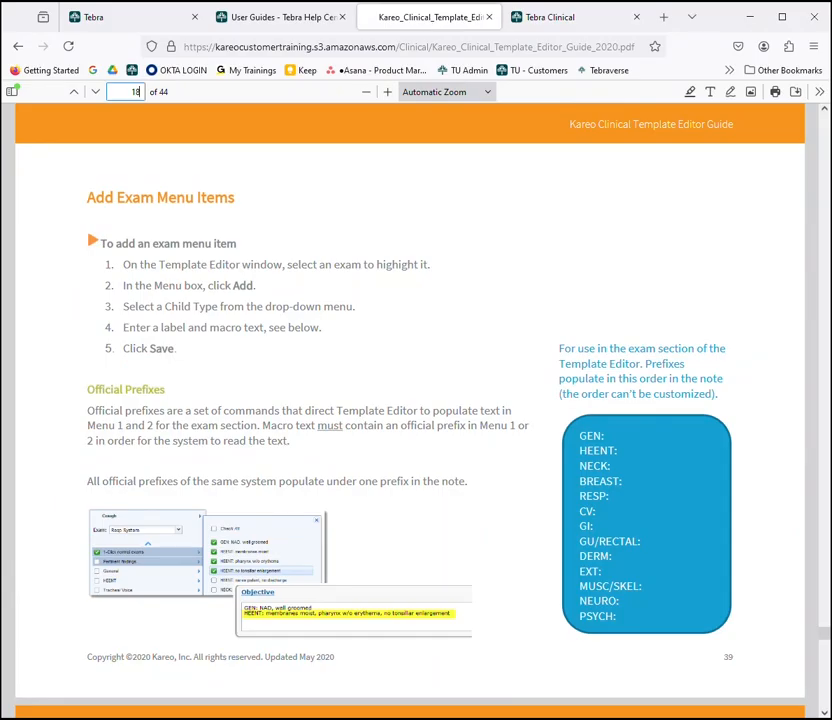
key(Return)
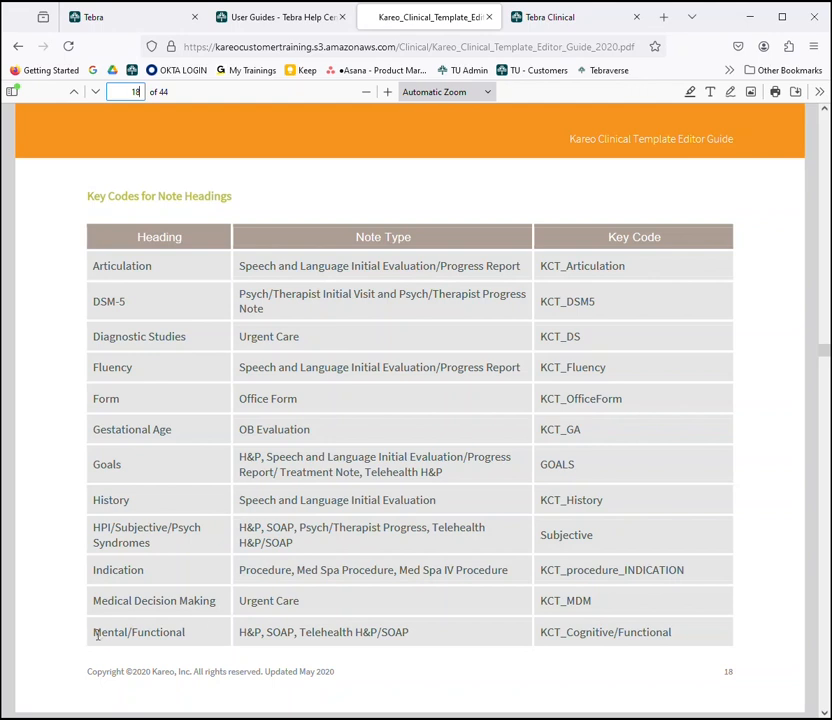
drag(93, 637, 195, 643)
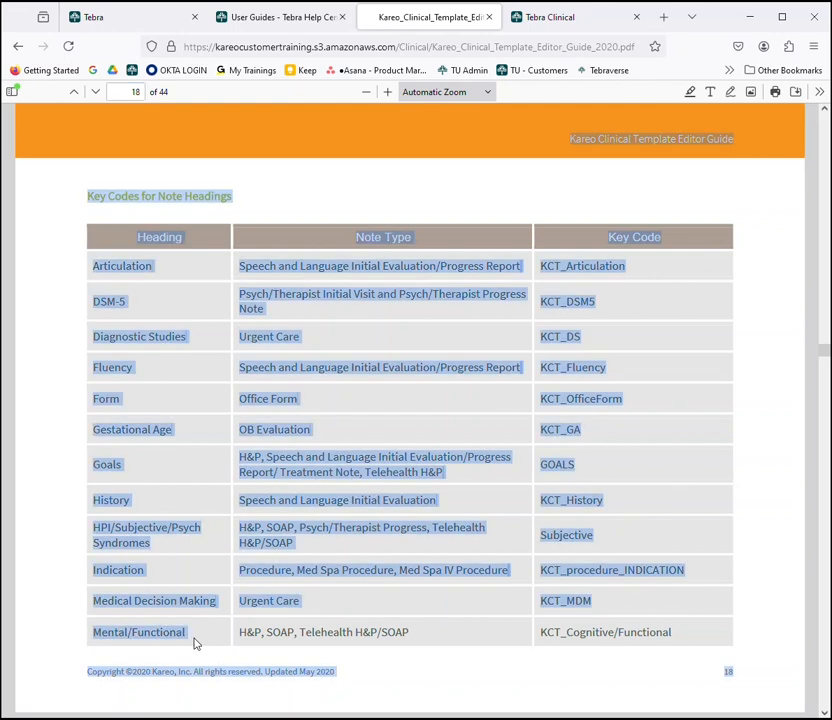
click(212, 640)
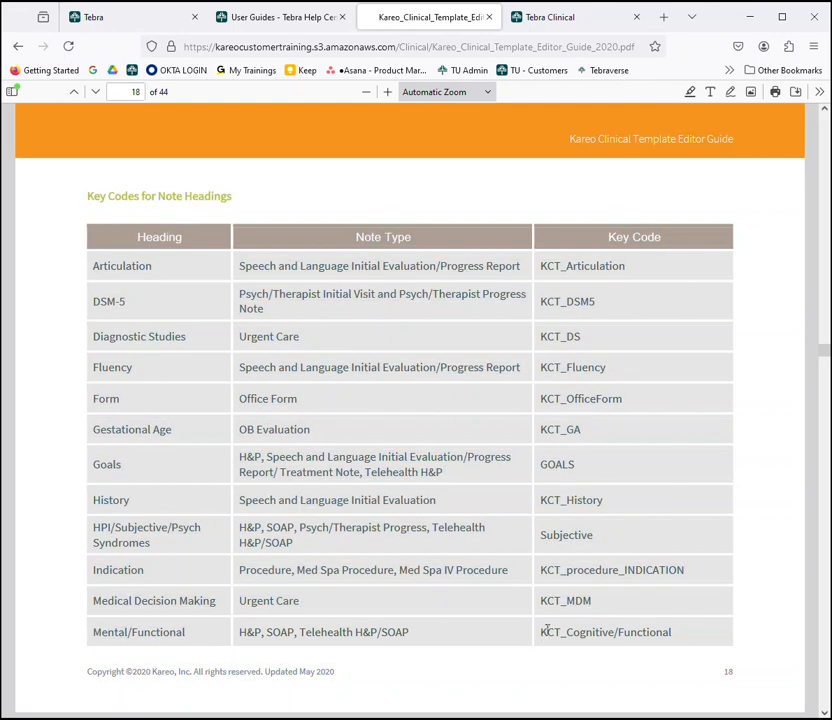
drag(541, 633, 750, 631)
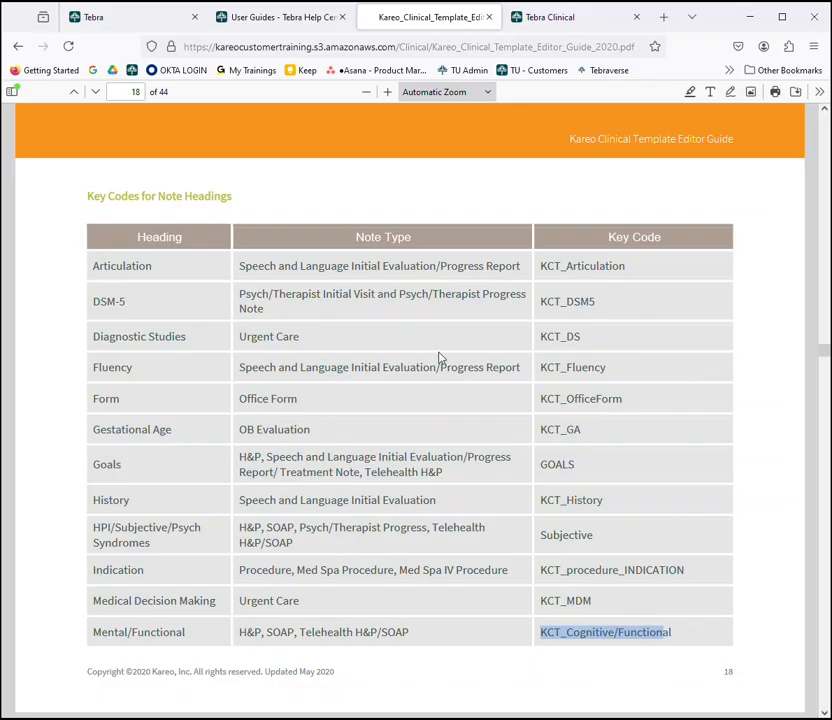
click(118, 22)
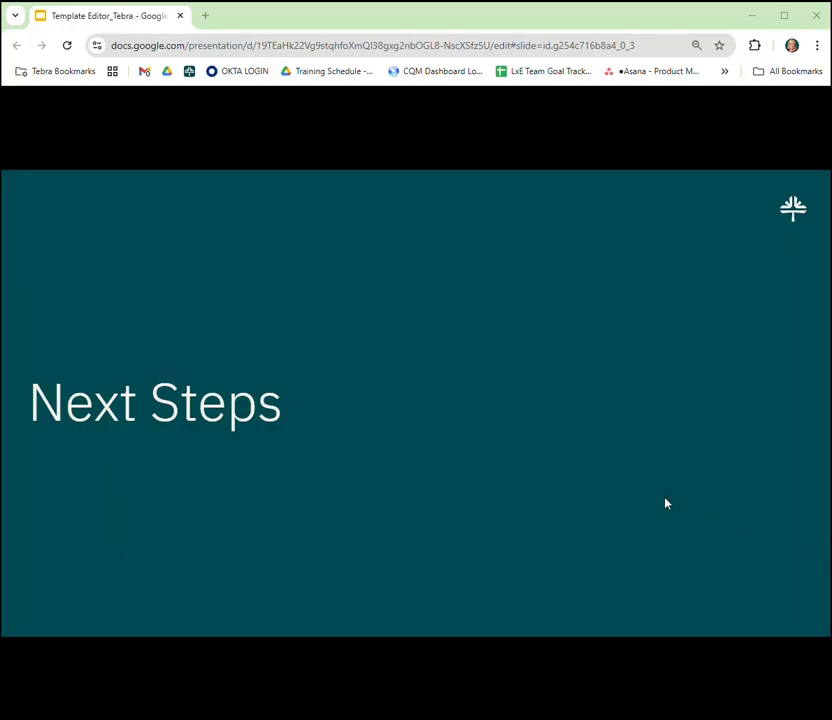
click(665, 499)
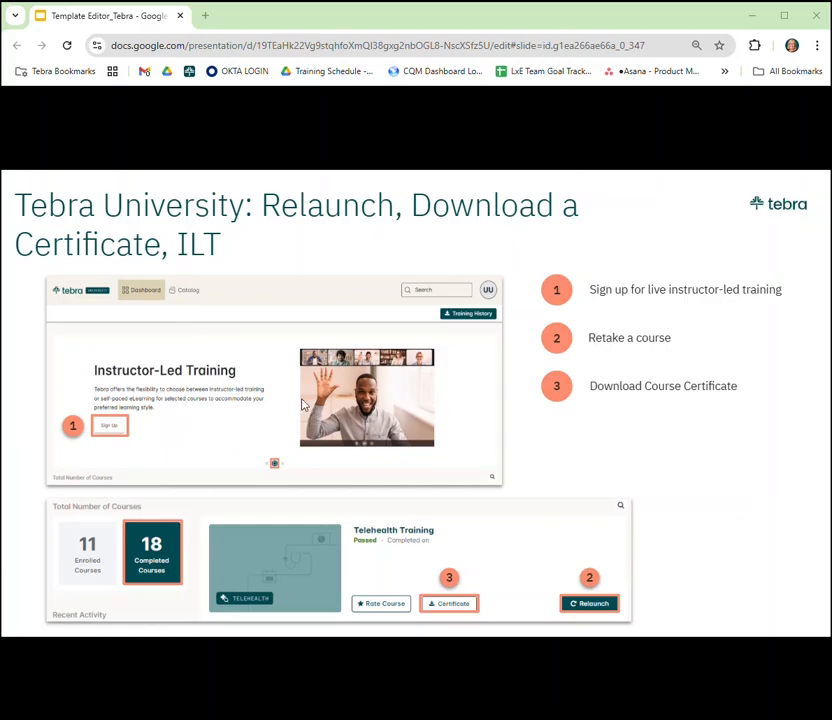
click(490, 455)
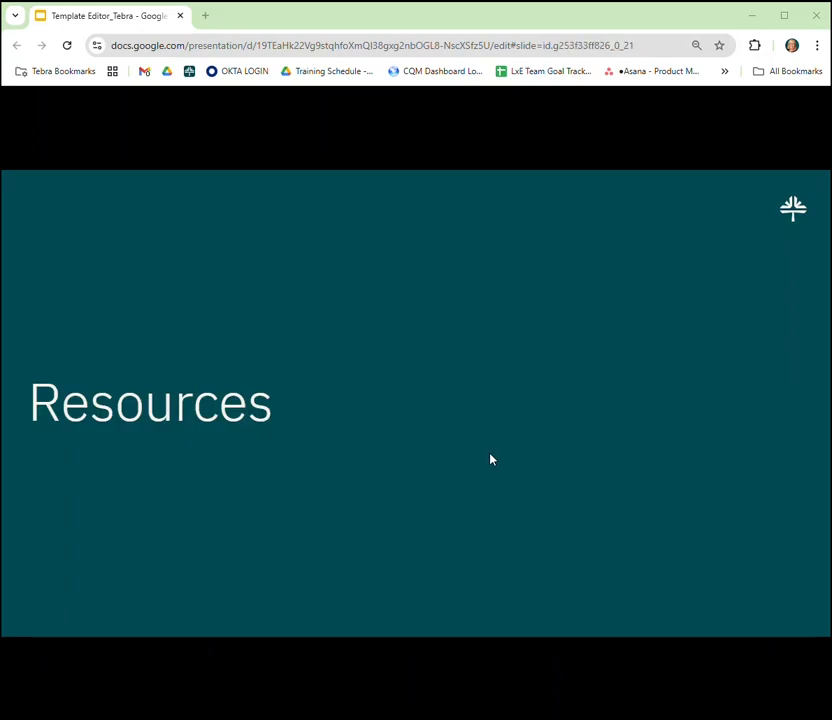
click(491, 456)
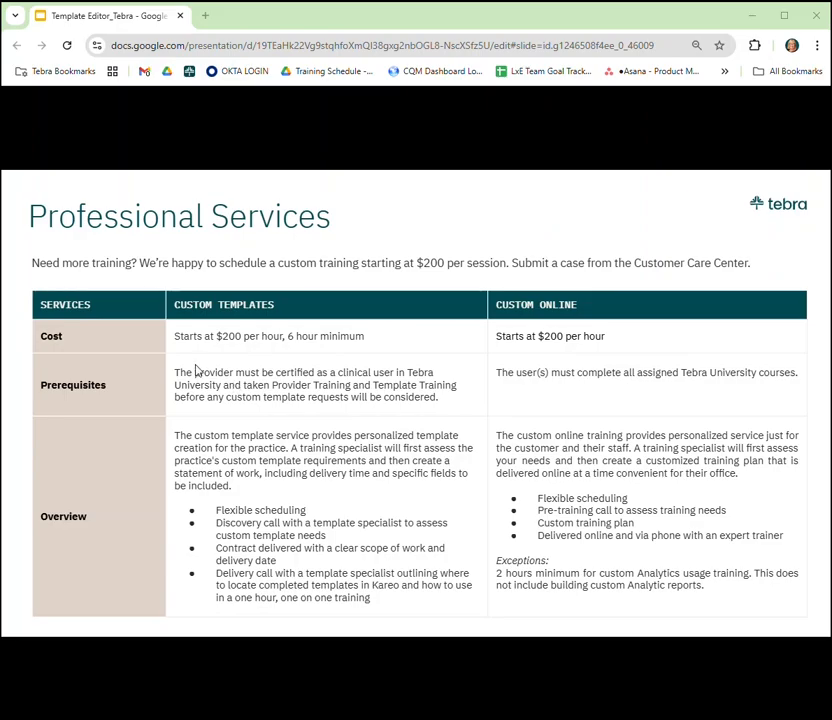
click(472, 399)
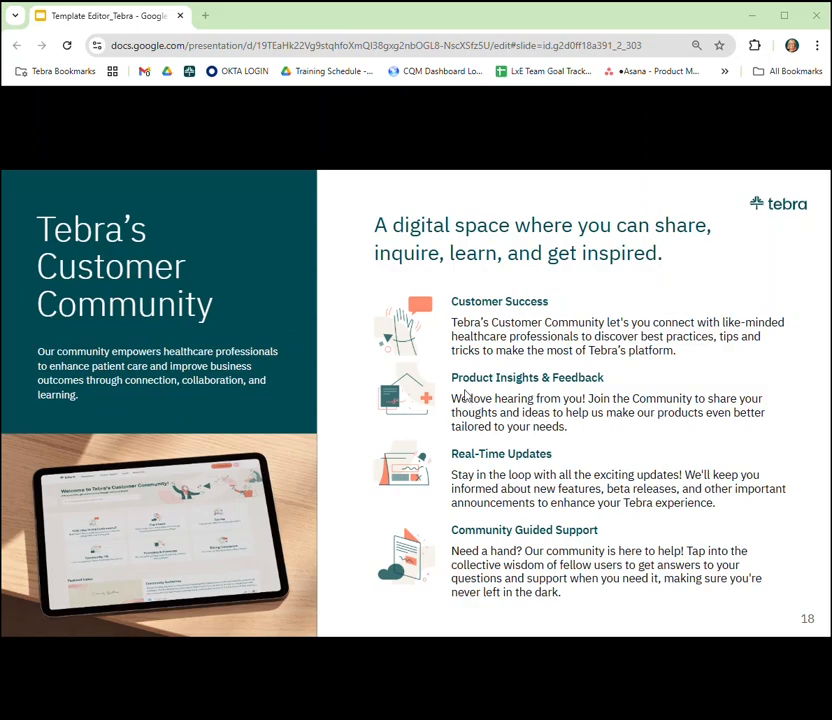
click(548, 409)
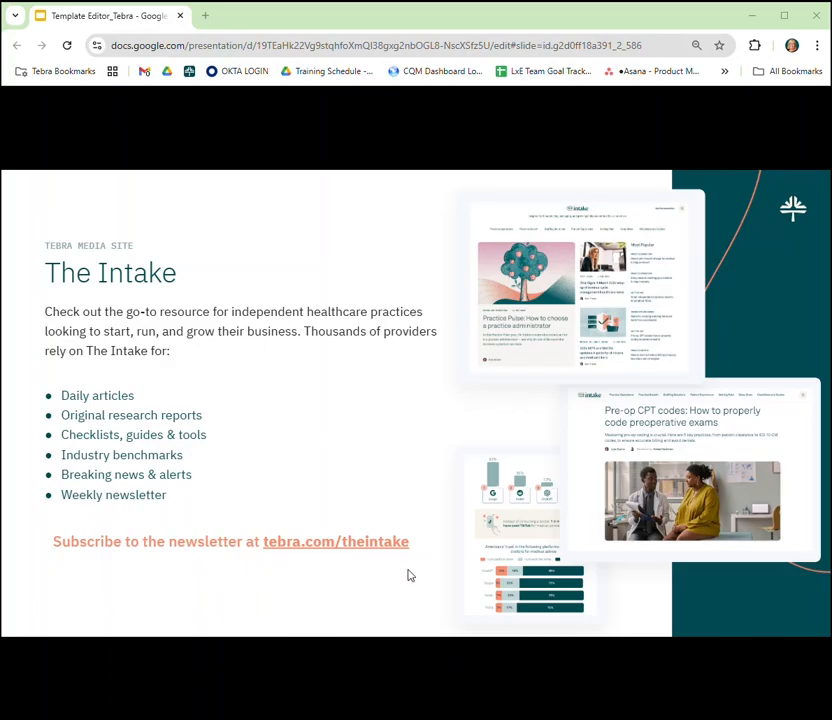
click(359, 580)
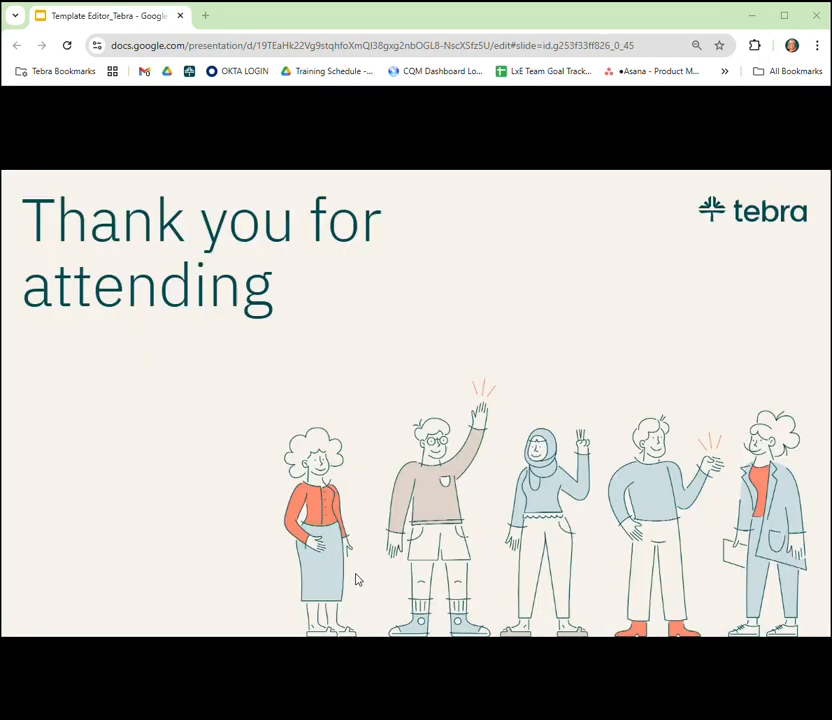